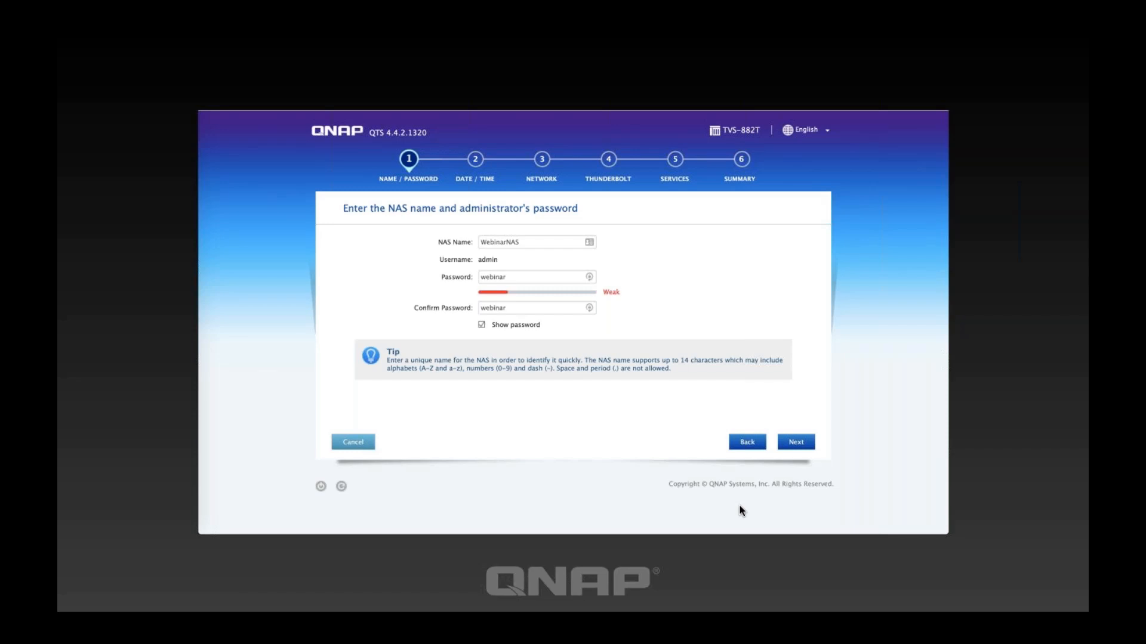
# Advance the Keynote slideshow past the Name/Password slide toward the Services slide.
pyautogui.press('Right')
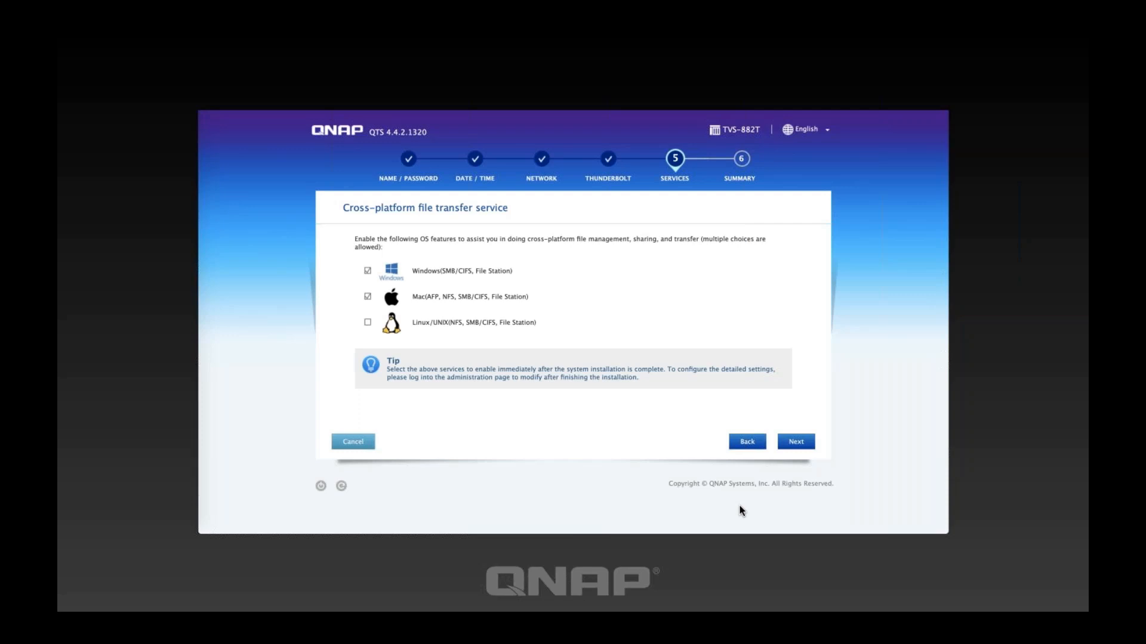
# Advance through the Summary and Congratulations slides, then exit the slideshow.
pyautogui.press('Right')
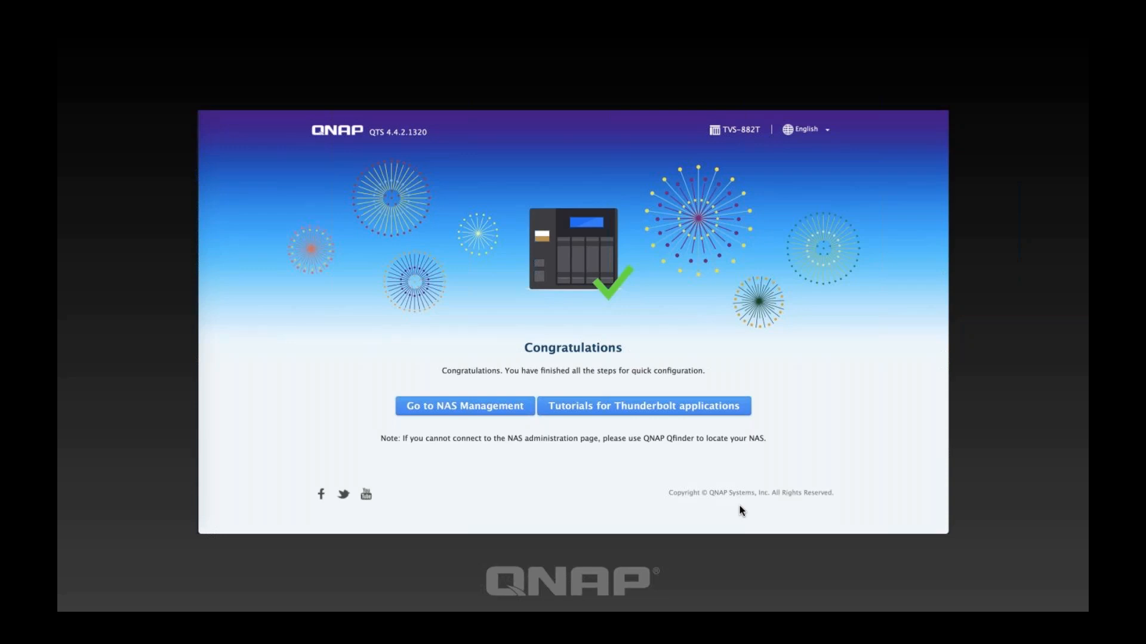
pyautogui.press('Escape')
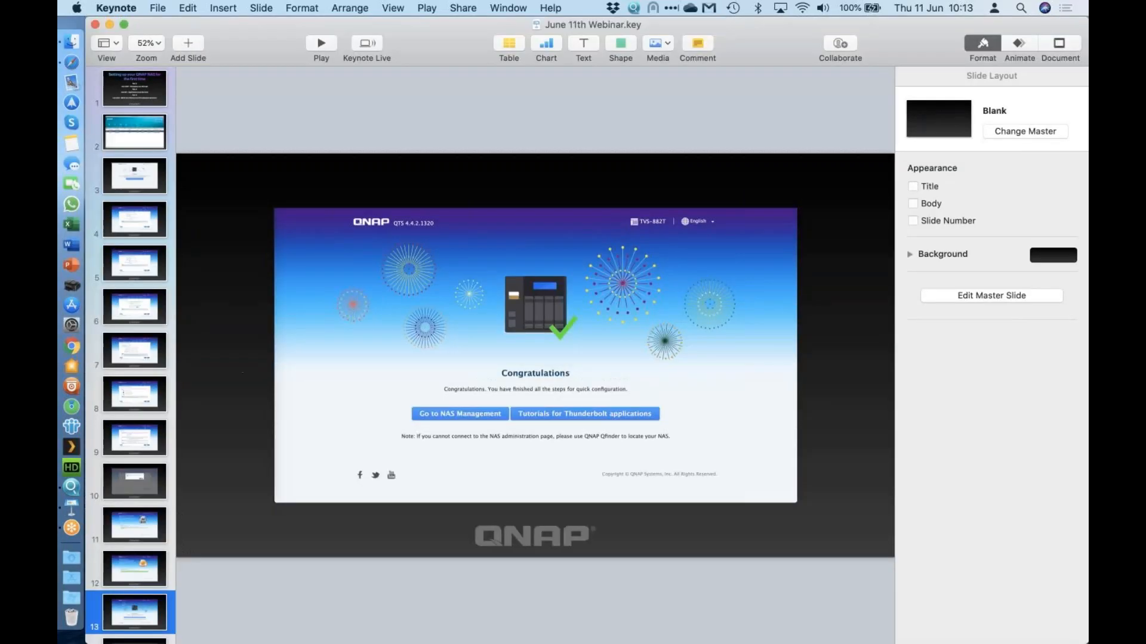
# Switch to Safari and open NAS Management from the Congratulations page in a new tab.
pyautogui.click(72, 63)
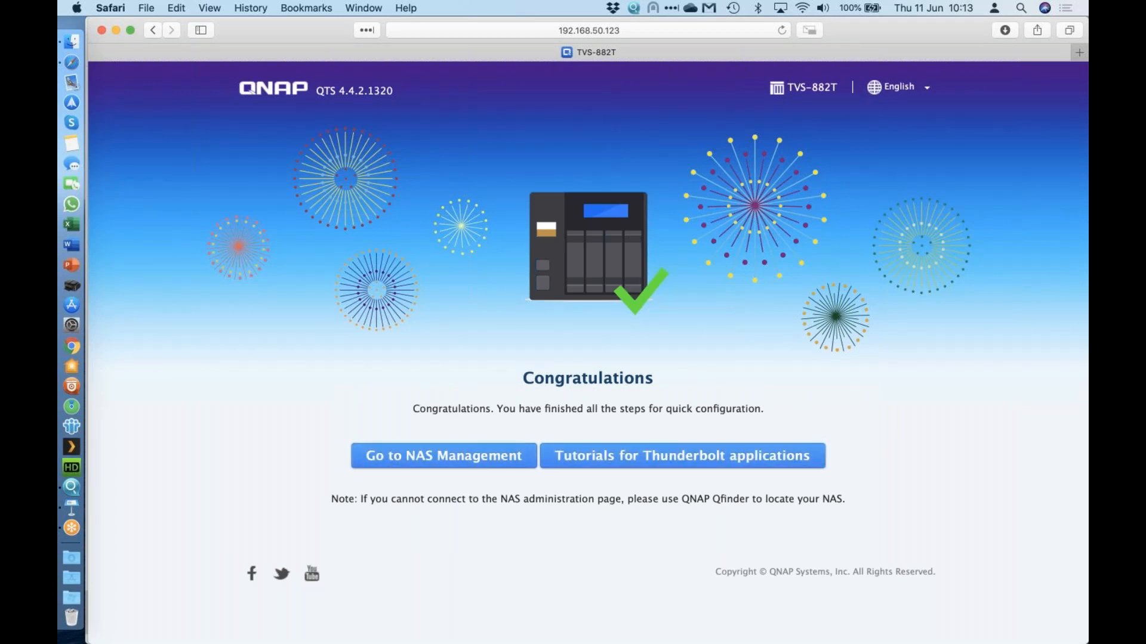
pyautogui.click(439, 457)
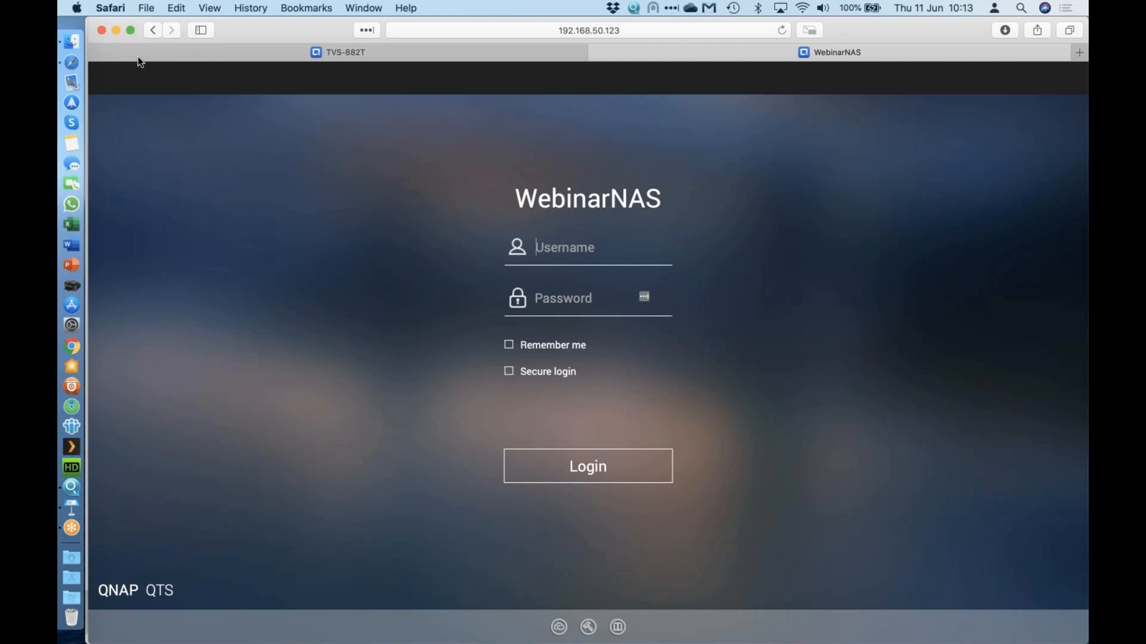
# Close the TVS-882T setup tab and log in to WebinarNAS as admin, verifying the password.
pyautogui.click(97, 53)
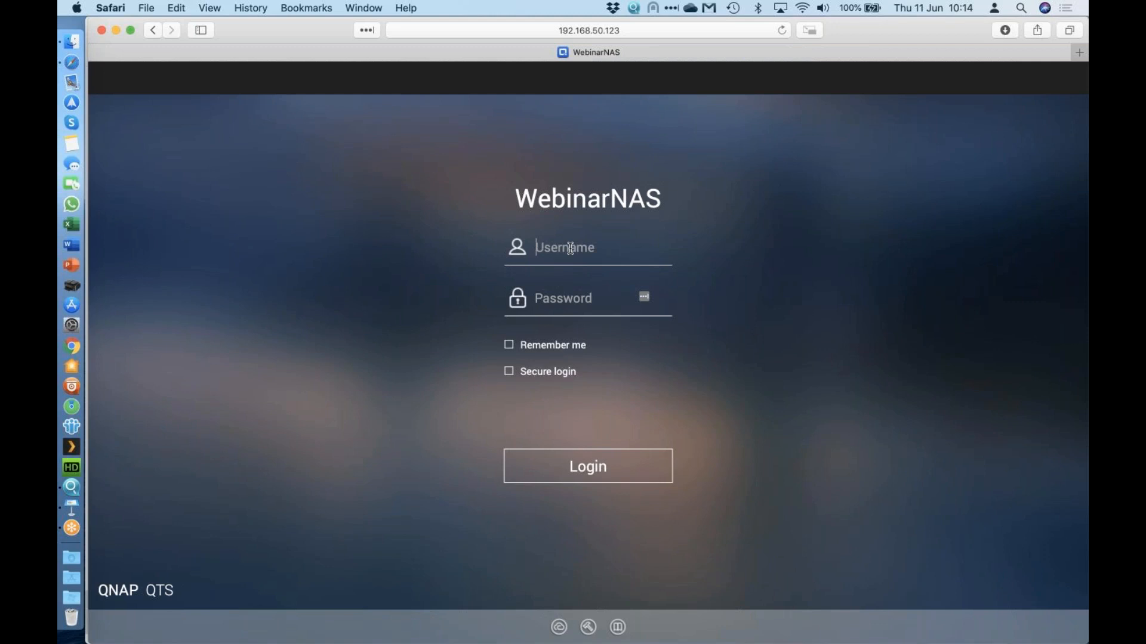
pyautogui.write('admin')
pyautogui.press('Tab')
pyautogui.write('•••inar')
pyautogui.click(661, 298)
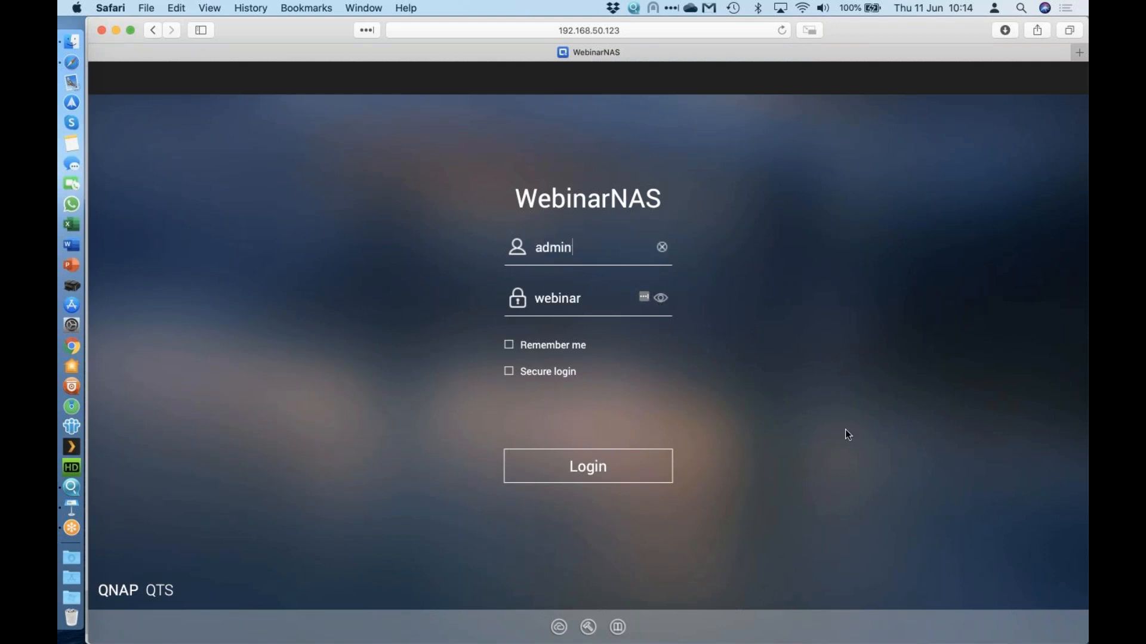
pyautogui.click(559, 475)
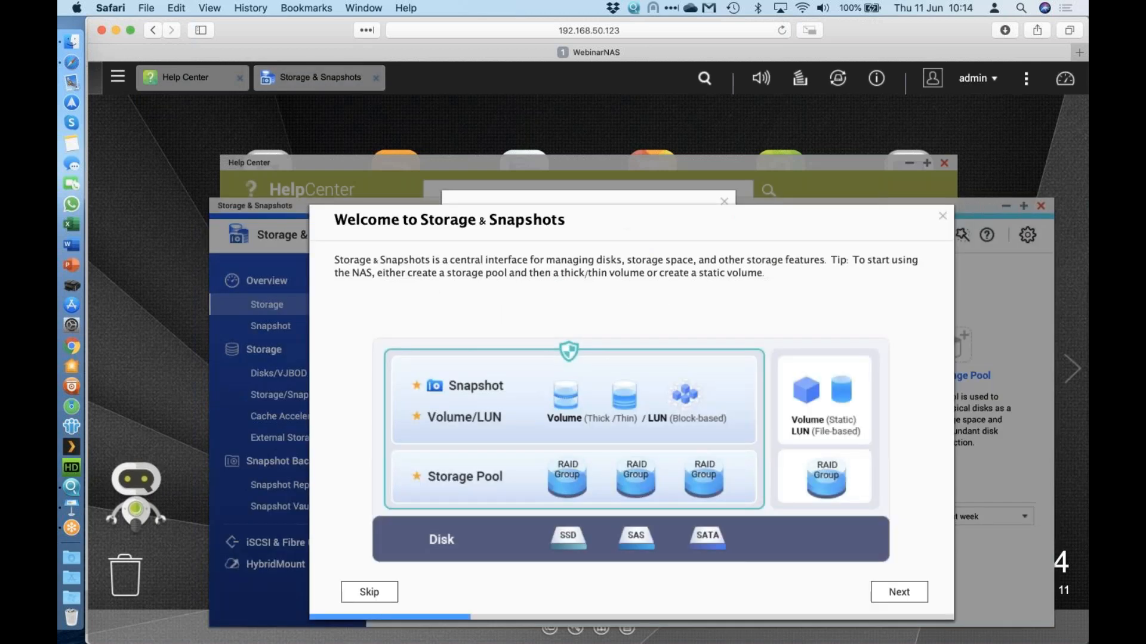
# Close the Storage & Snapshots welcome tour and agree to the Data Collection Agreement.
pyautogui.moveTo(607, 221); pyautogui.dragTo(603, 165)
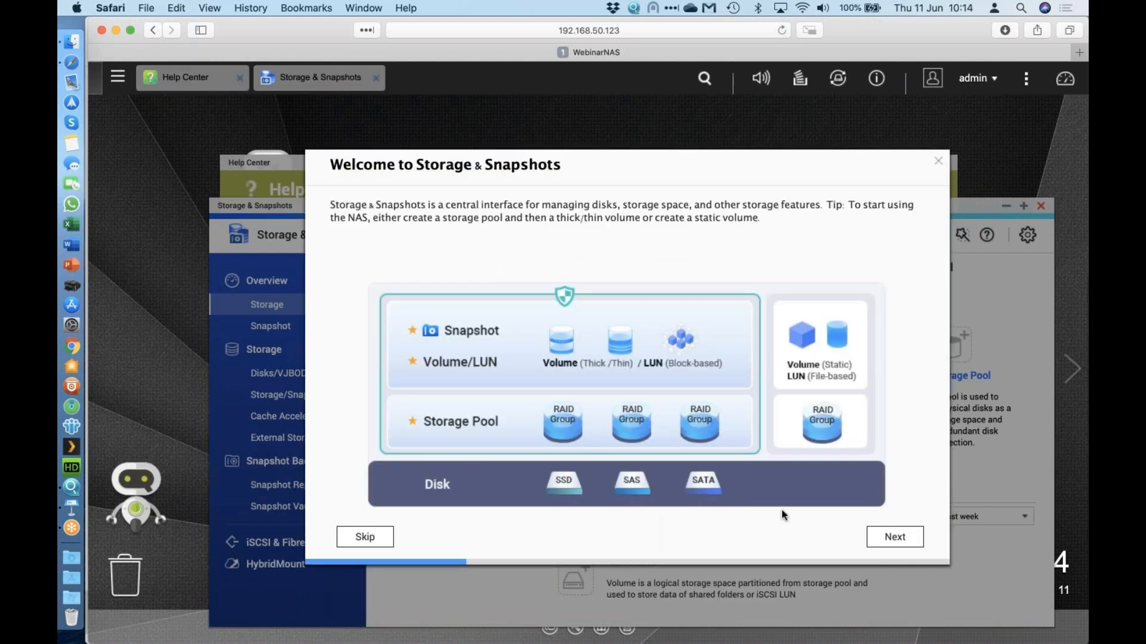
pyautogui.click(940, 162)
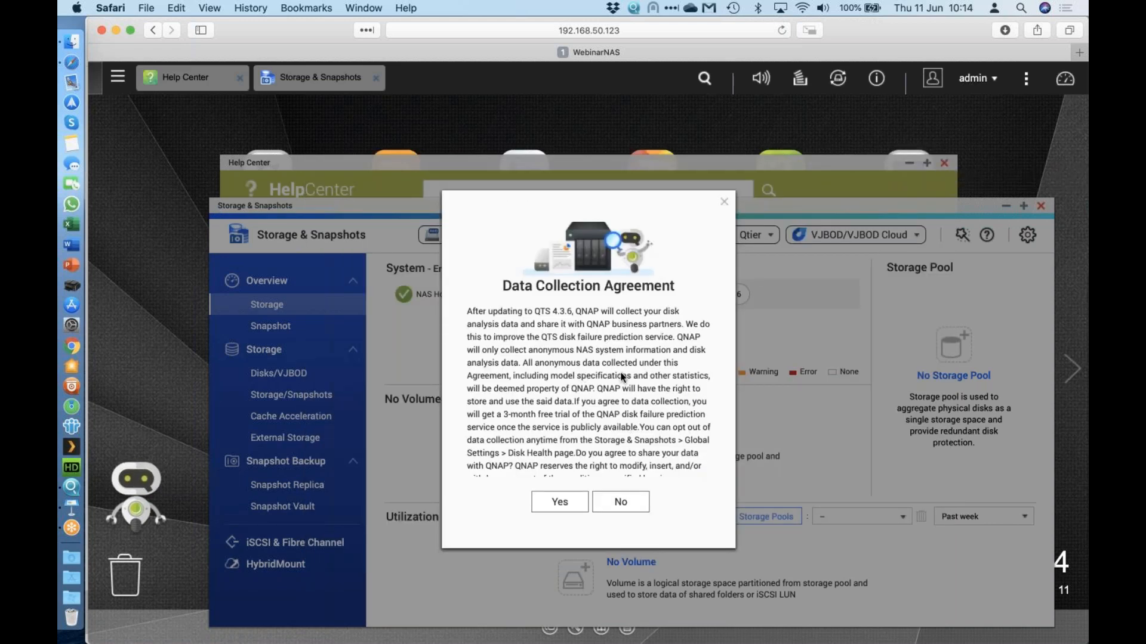
pyautogui.scroll(-3, 622, 377)
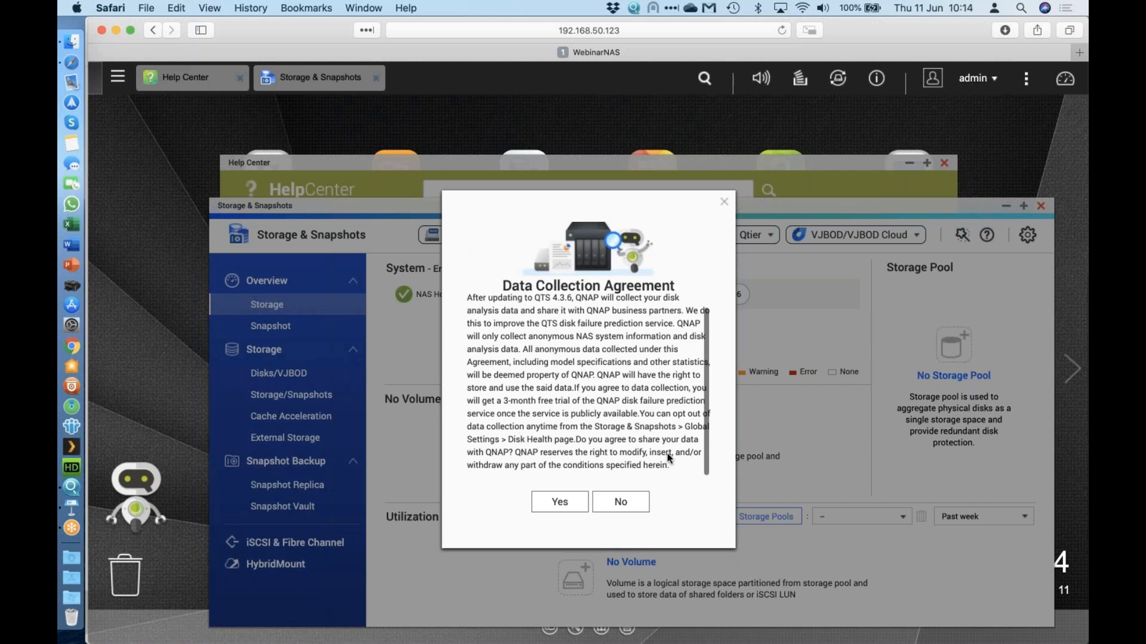
pyautogui.click(556, 507)
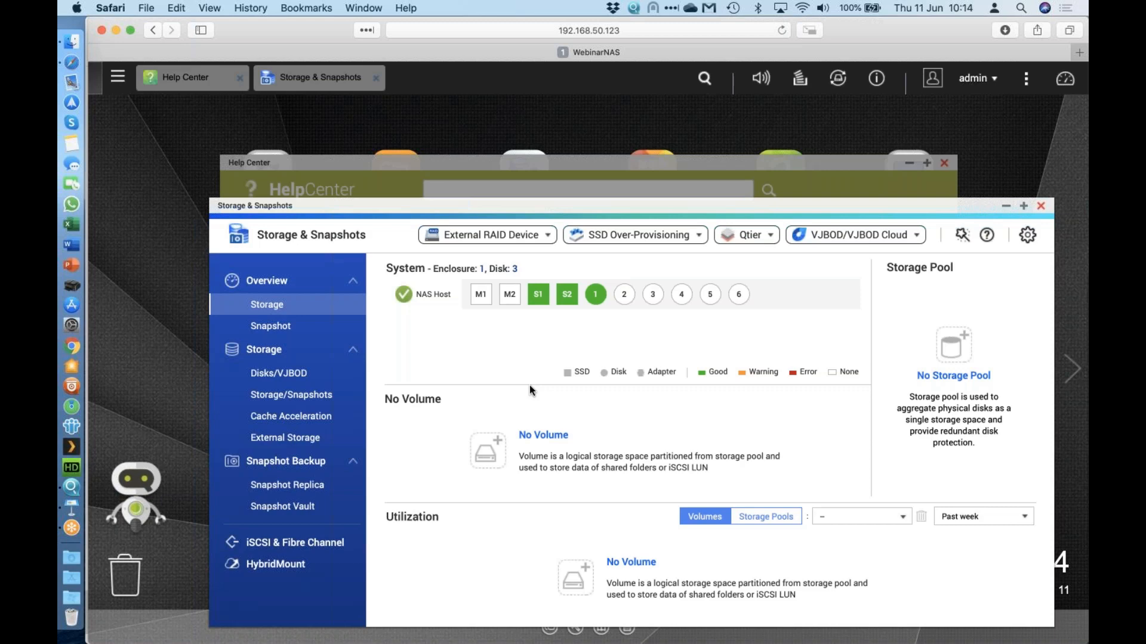
# Check the details of SSD S1 and disk 1, then go to the Storage/Snapshots page.
pyautogui.moveTo(582, 208); pyautogui.dragTo(549, 158)
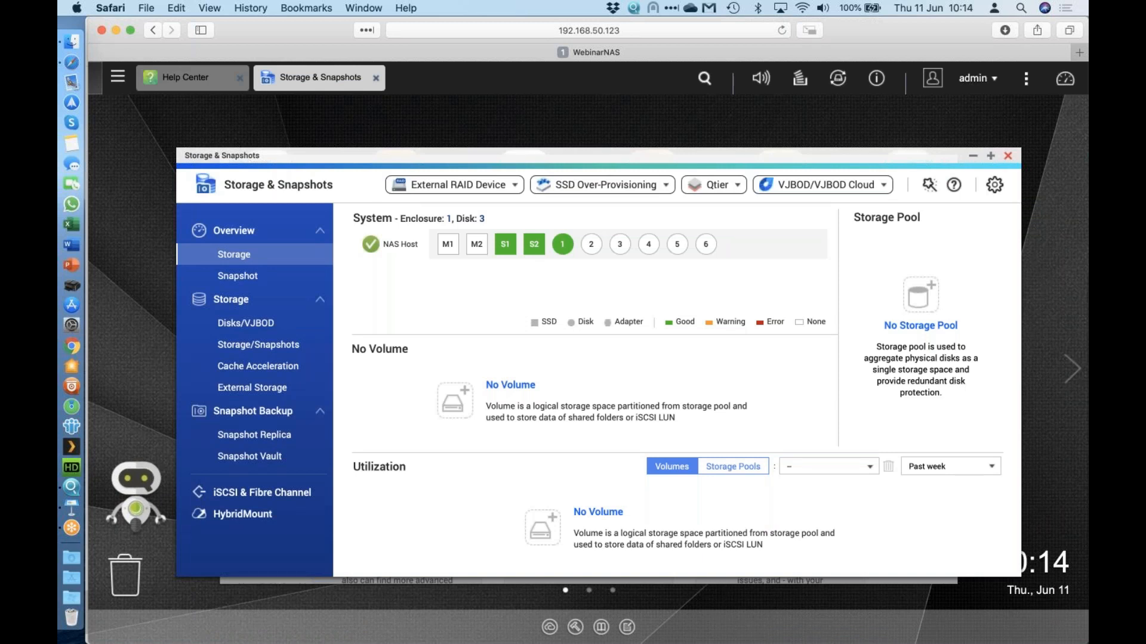
pyautogui.moveTo(499, 253)
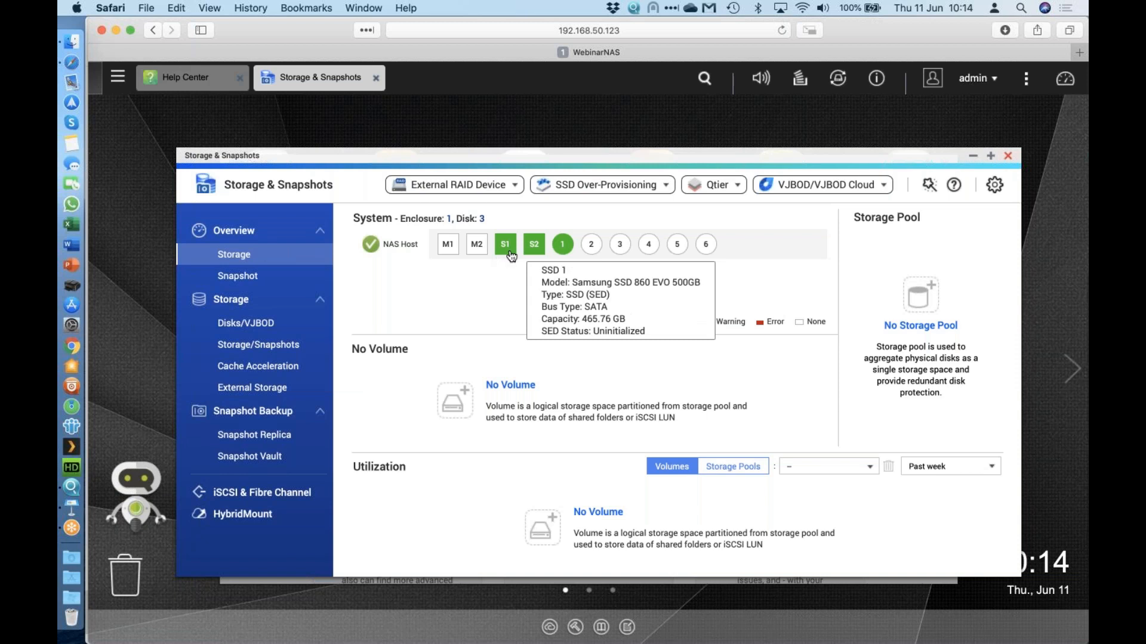
pyautogui.moveTo(561, 246)
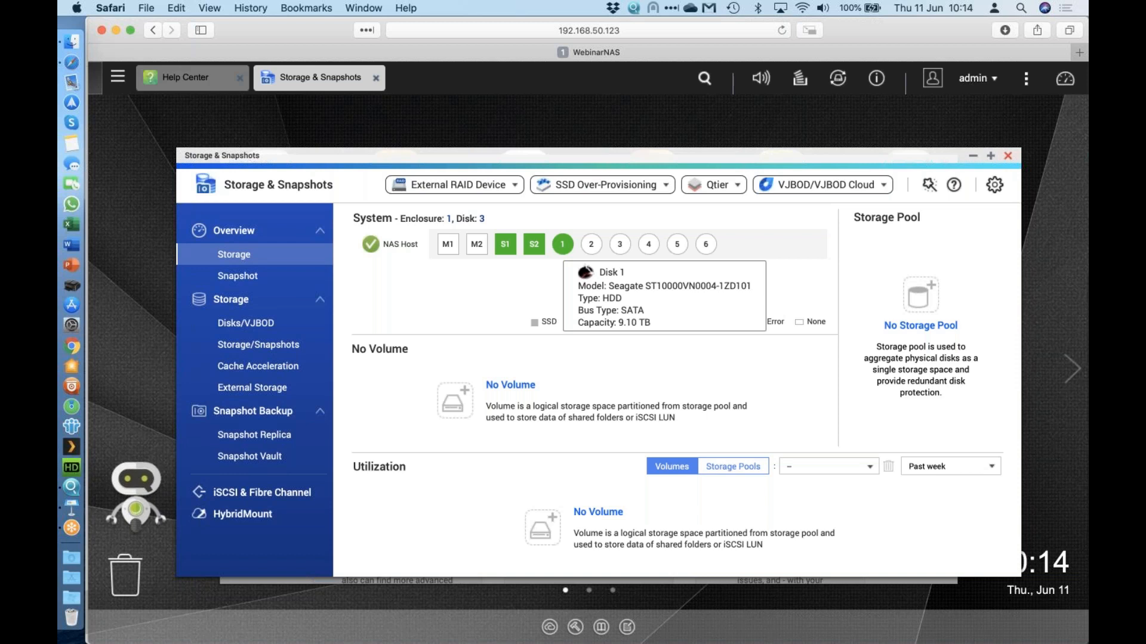
pyautogui.click(269, 350)
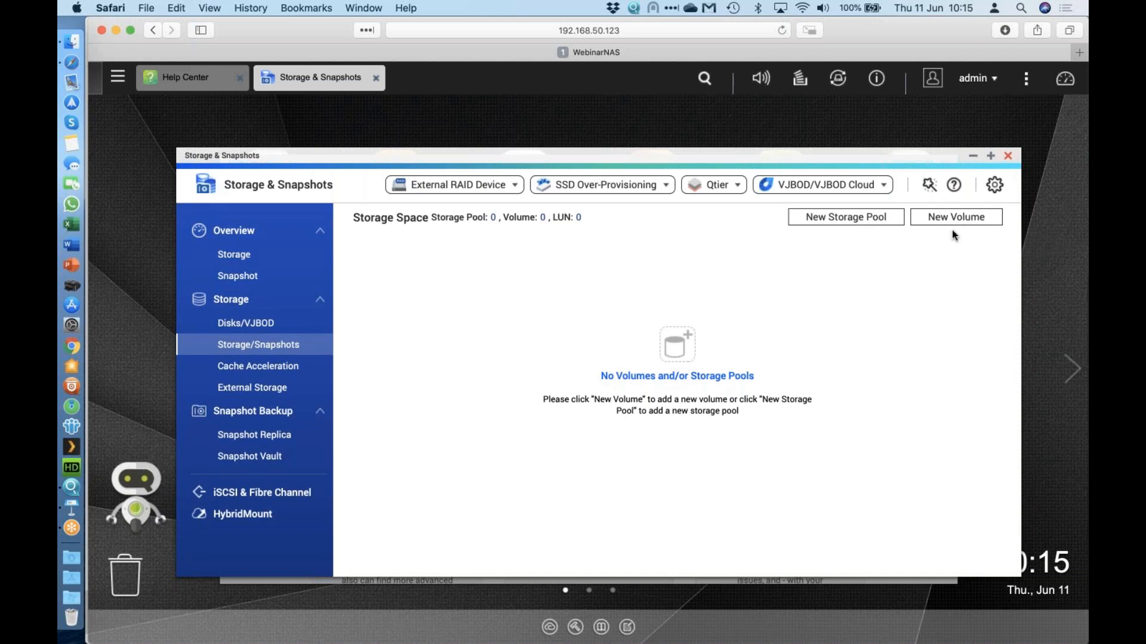
# Launch the Create Storage Pool Wizard with New Storage Pool.
pyautogui.click(817, 218)
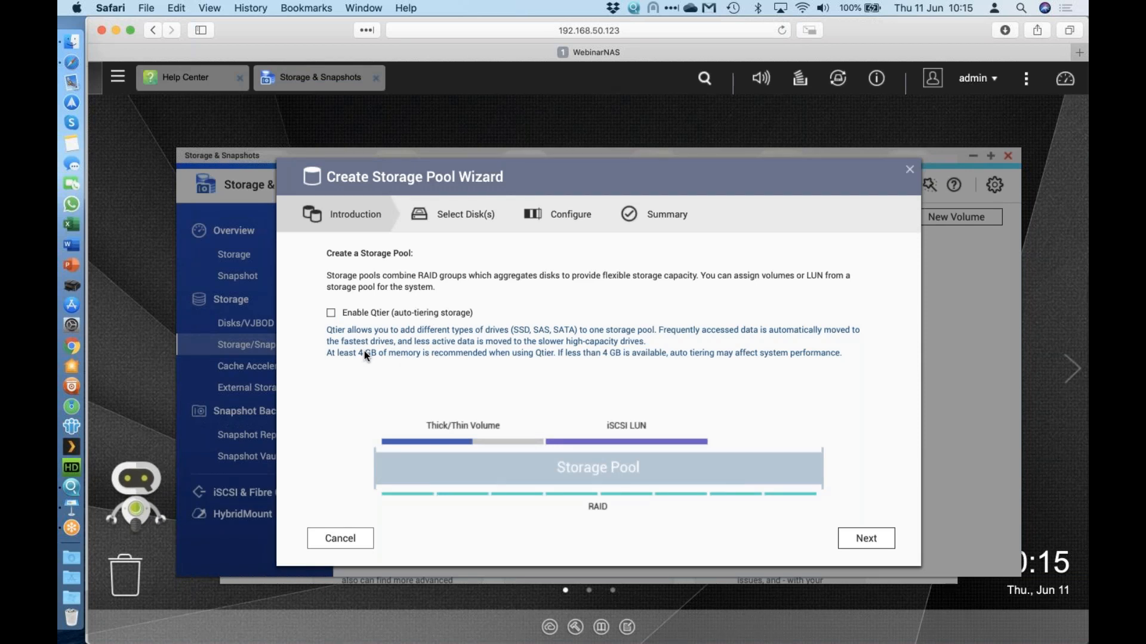
# Continue past the wizard introduction with Qtier auto-tiering left unchecked.
pyautogui.click(883, 541)
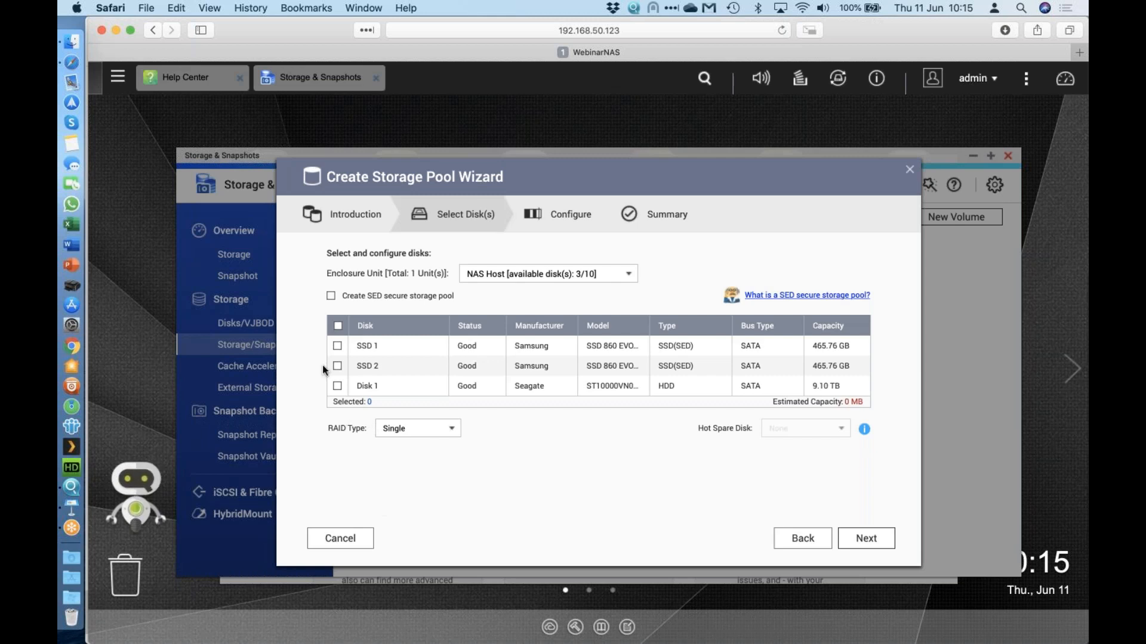
# Select SSD 1 and SSD 2 as a RAID 1 pool with no hot spare and continue.
pyautogui.click(338, 326)
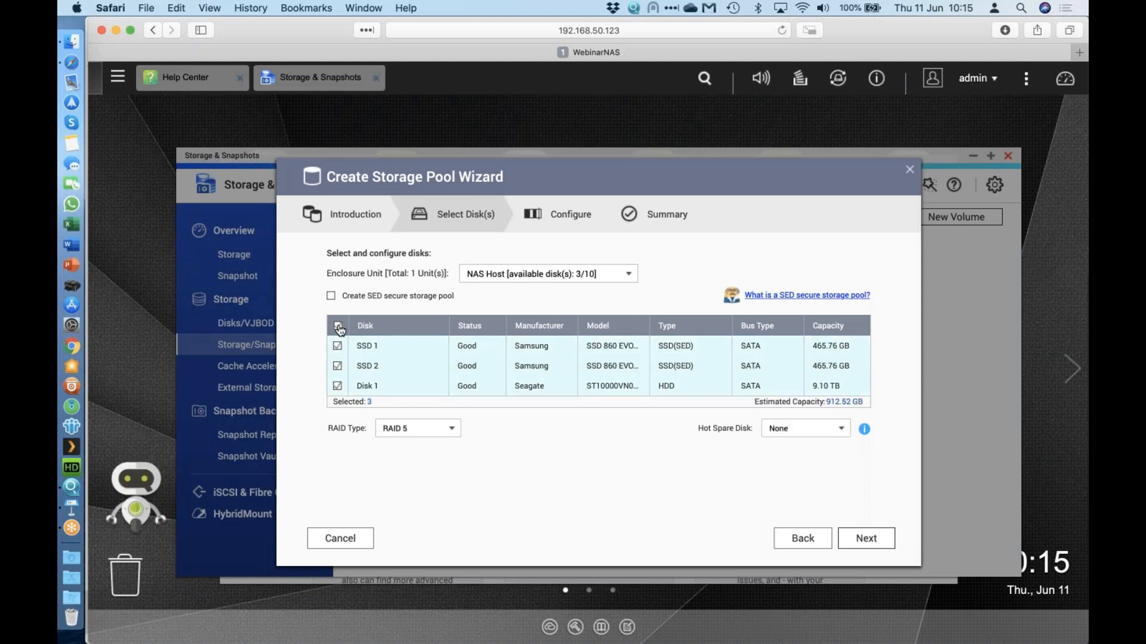
pyautogui.click(338, 326)
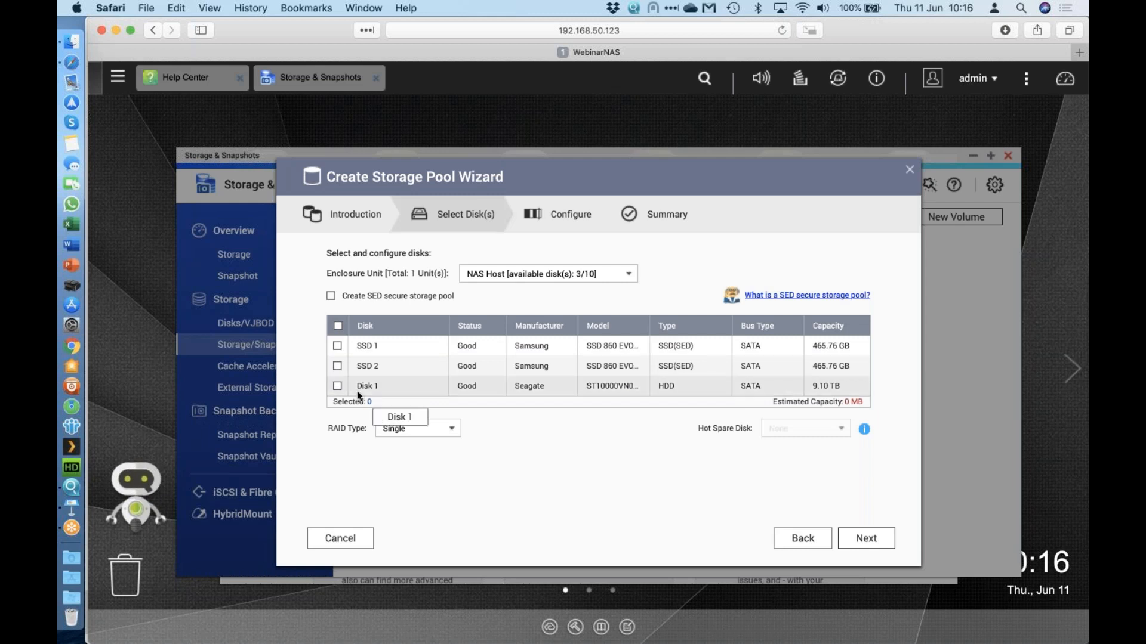
pyautogui.click(338, 347)
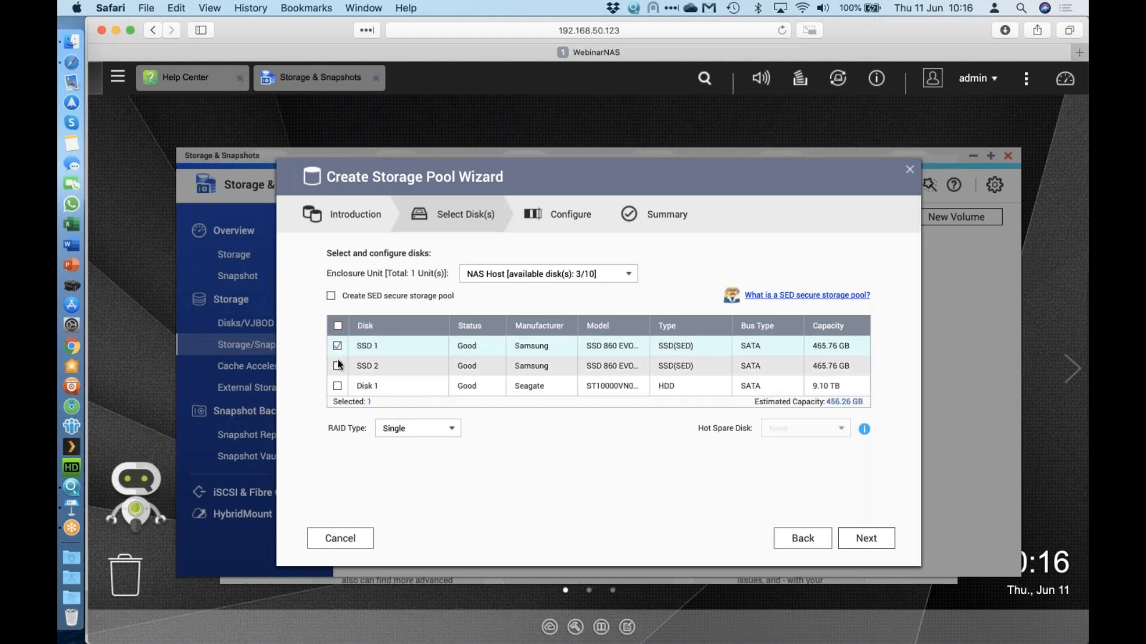
pyautogui.click(337, 366)
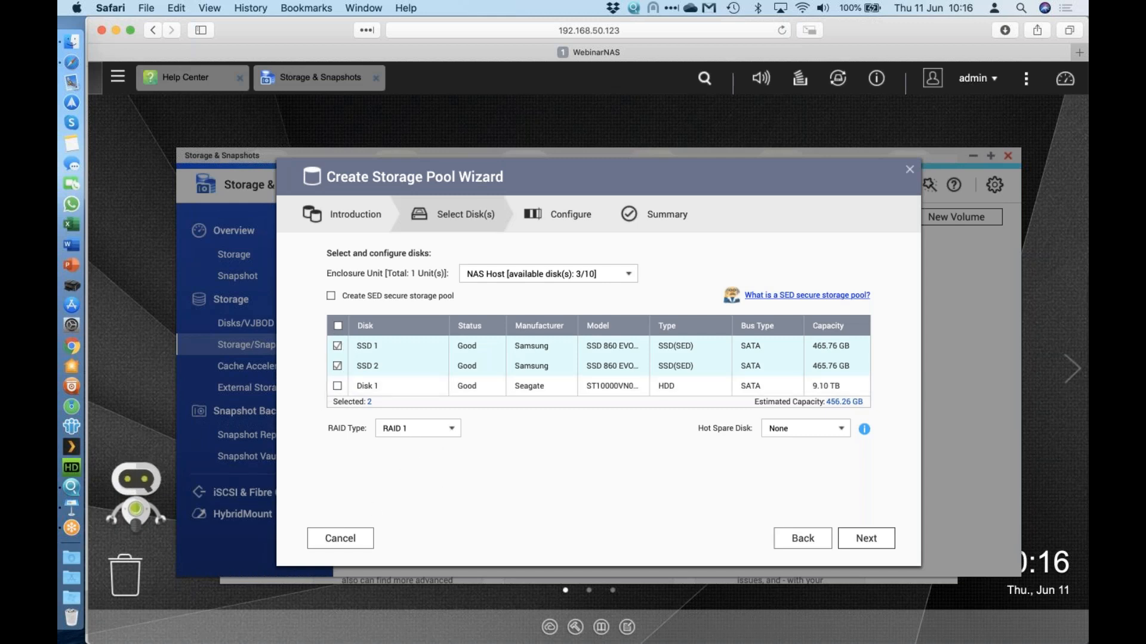
pyautogui.click(449, 430)
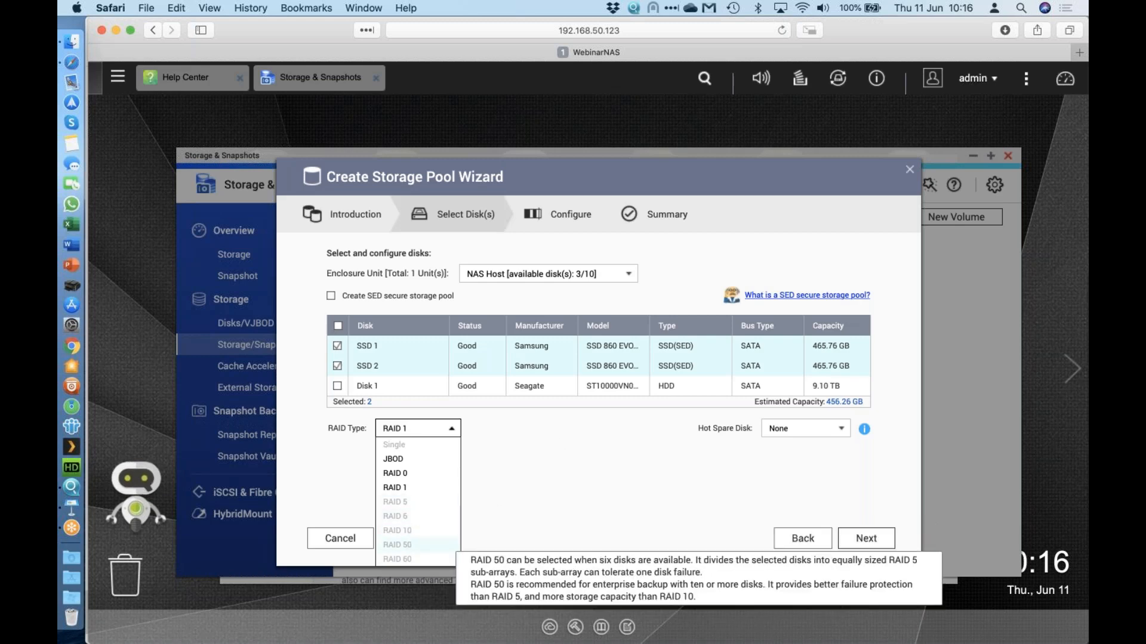
pyautogui.click(560, 487)
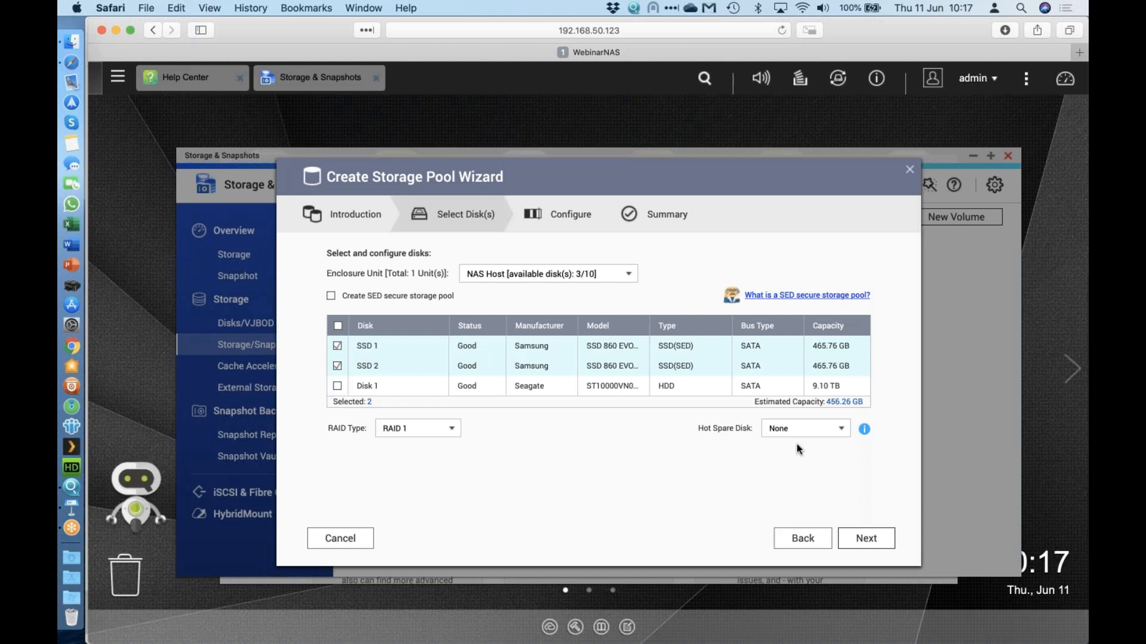
pyautogui.click(866, 539)
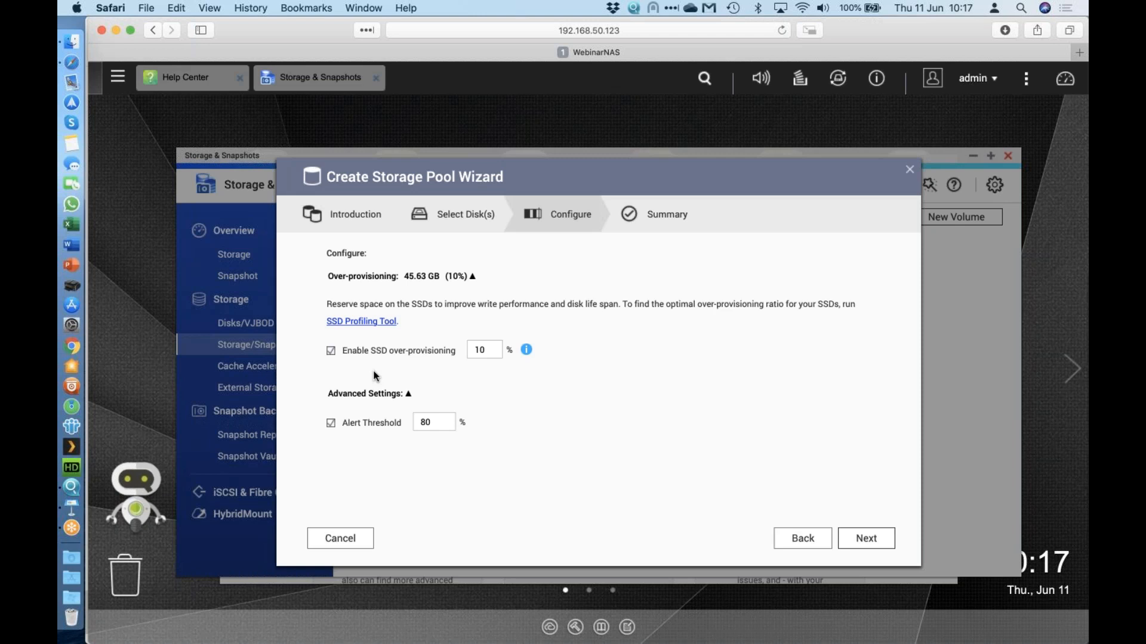
# Keep 10% SSD over-provisioning and the 80% alert threshold, then continue to the Summary.
pyautogui.click(528, 351)
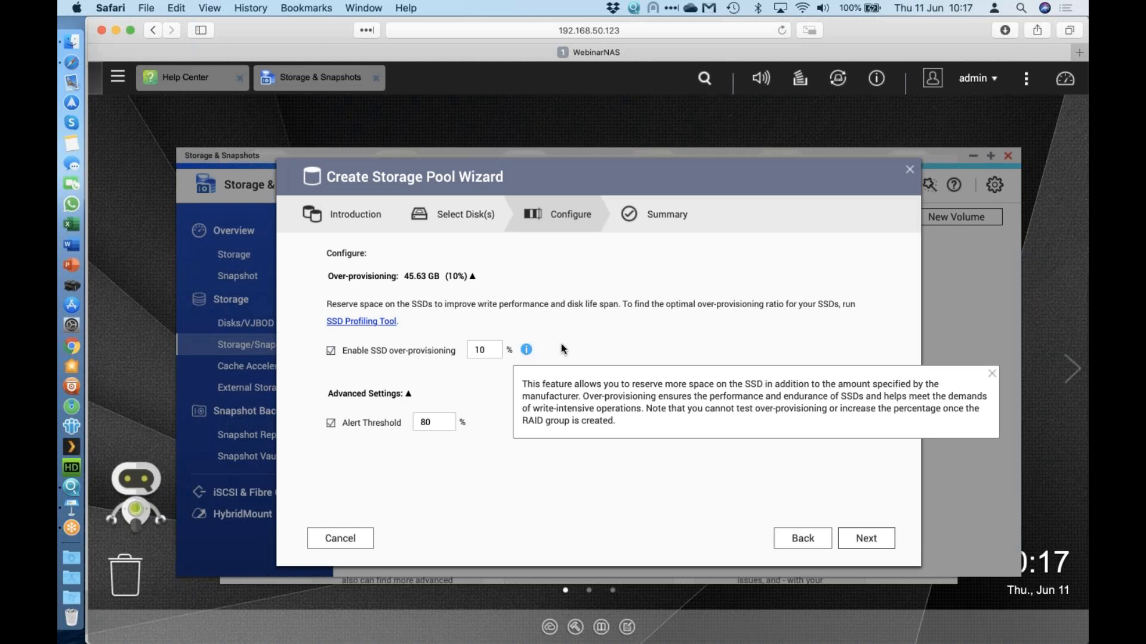
pyautogui.click(317, 465)
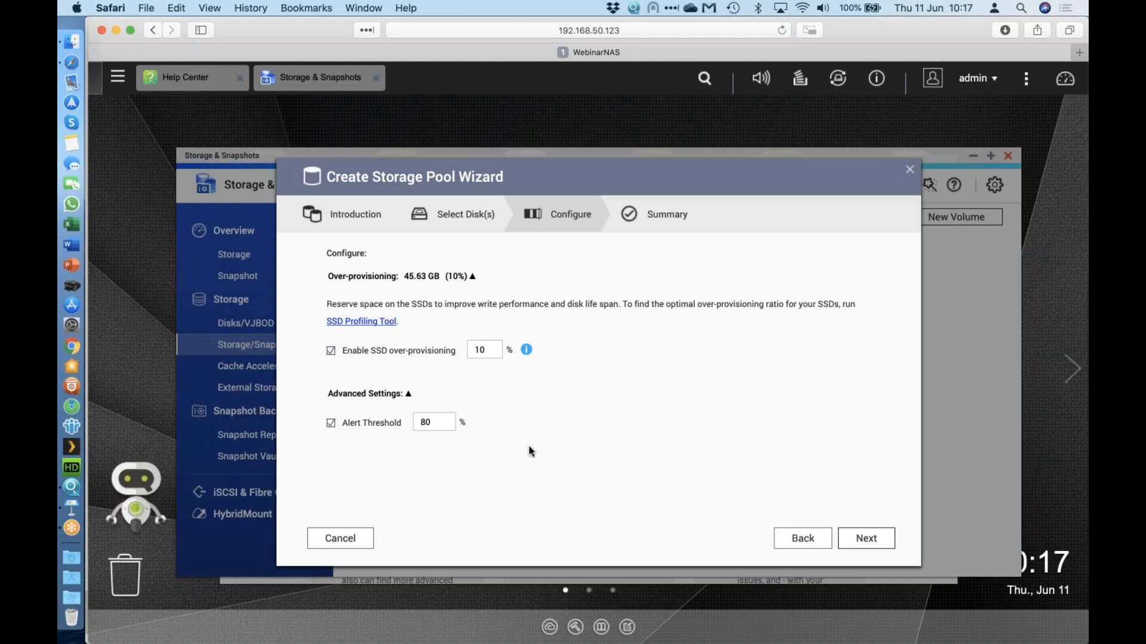
pyautogui.click(874, 542)
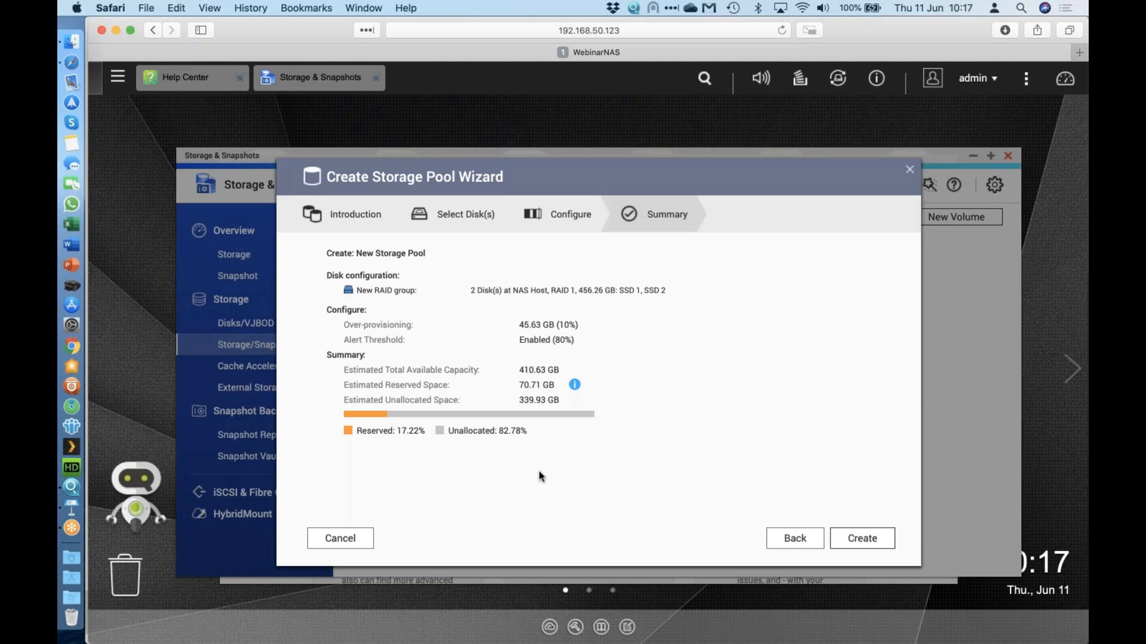
# Confirm the SSD erase to build the RAID 1 pool, then open Control Panel's Hardware Audio Alert settings.
pyautogui.click(871, 540)
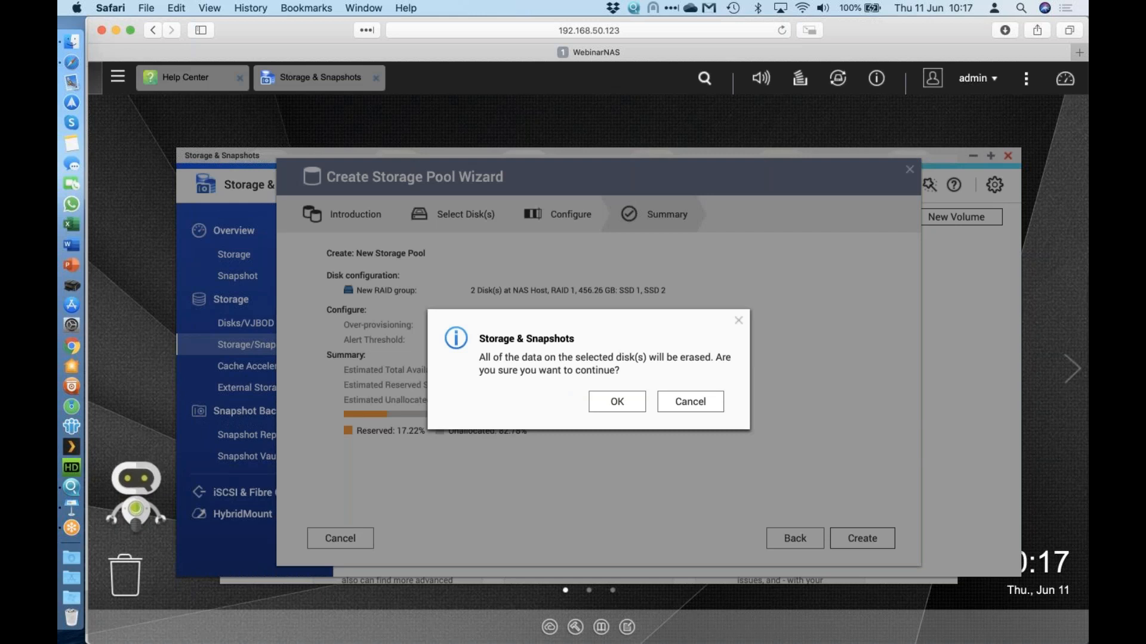
pyautogui.click(615, 402)
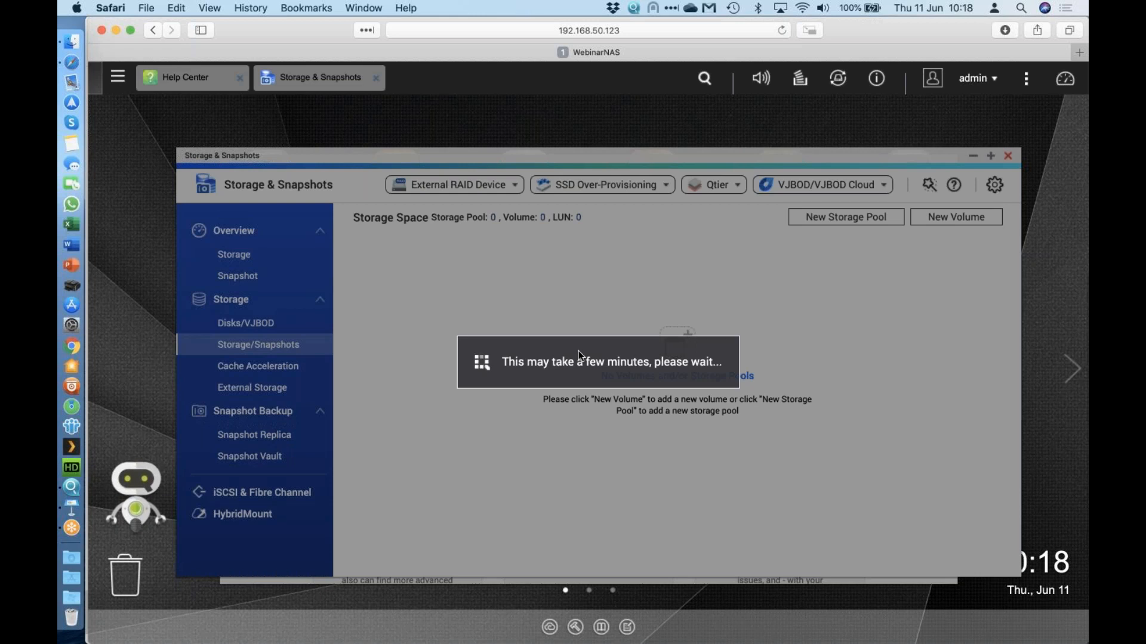
pyautogui.click(118, 77)
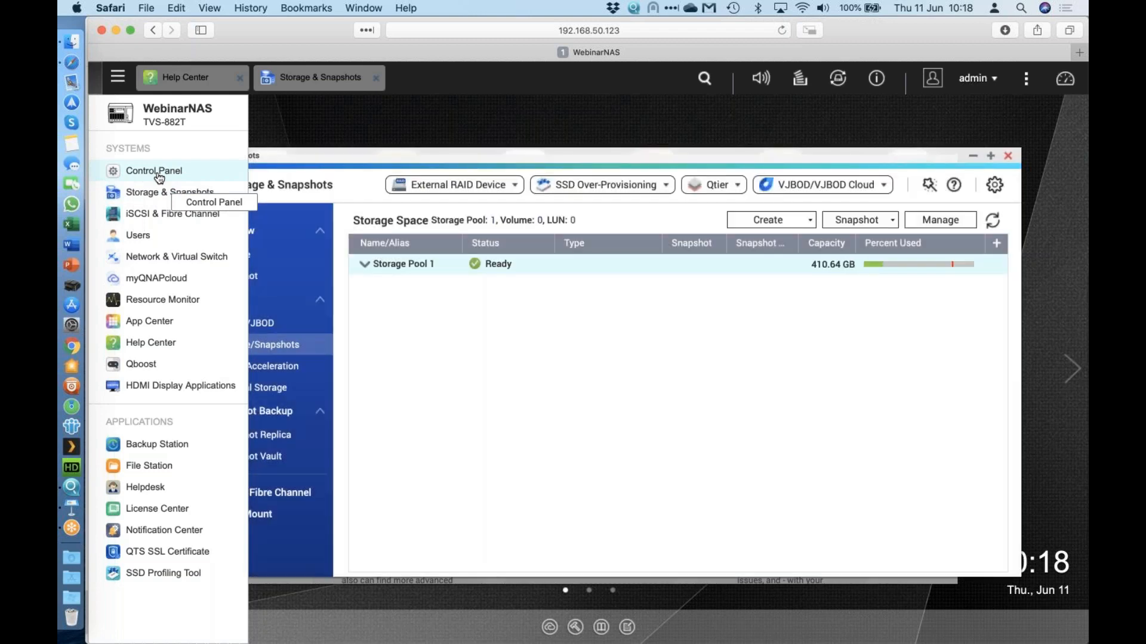
pyautogui.click(159, 173)
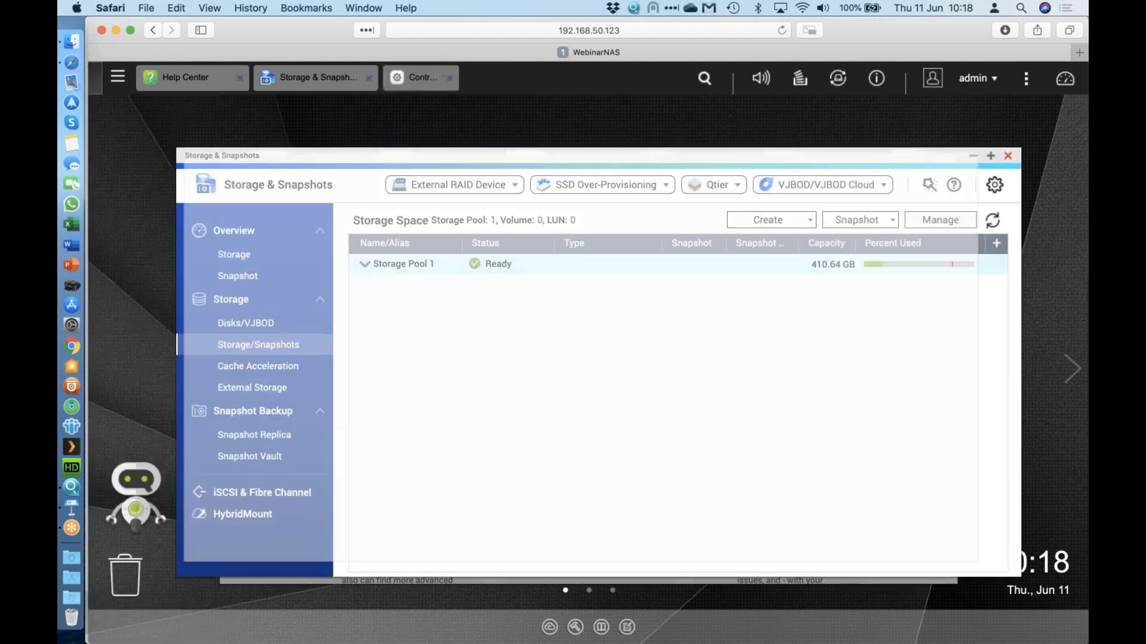
pyautogui.click(590, 365)
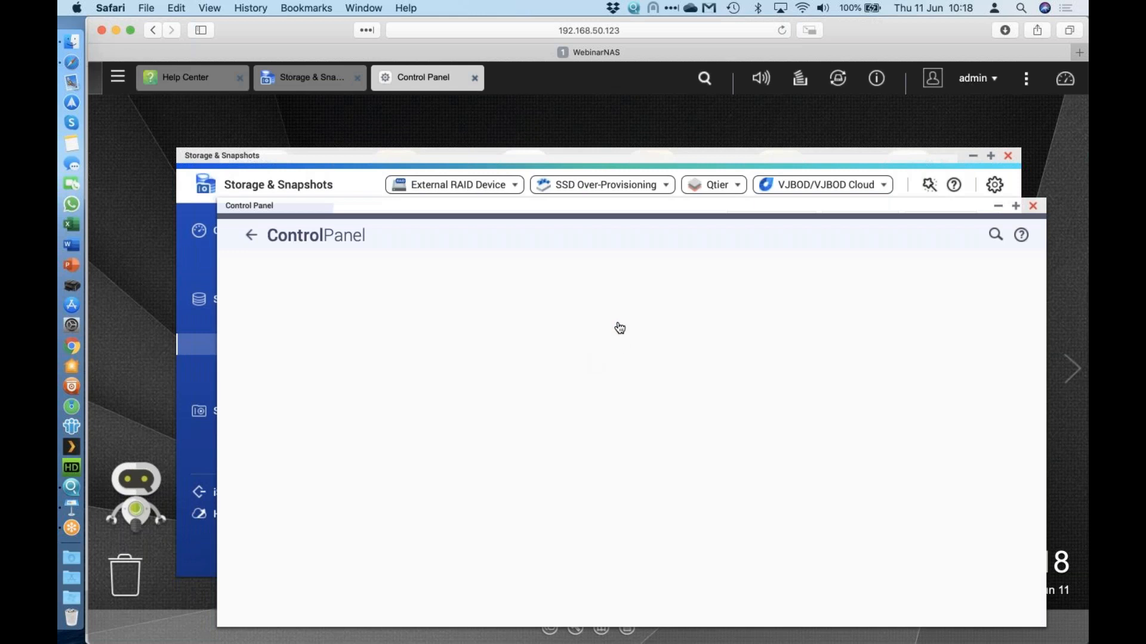
pyautogui.click(537, 269)
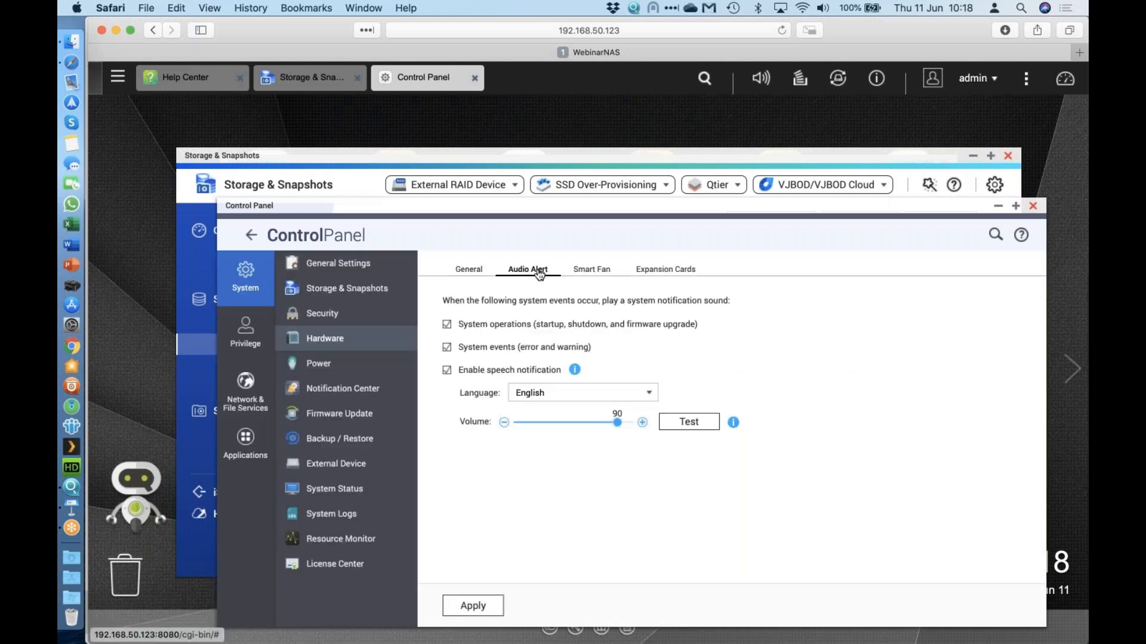
# Turn off system-operation sounds and speech notification, apply, then view System Status.
pyautogui.click(447, 324)
pyautogui.click(446, 370)
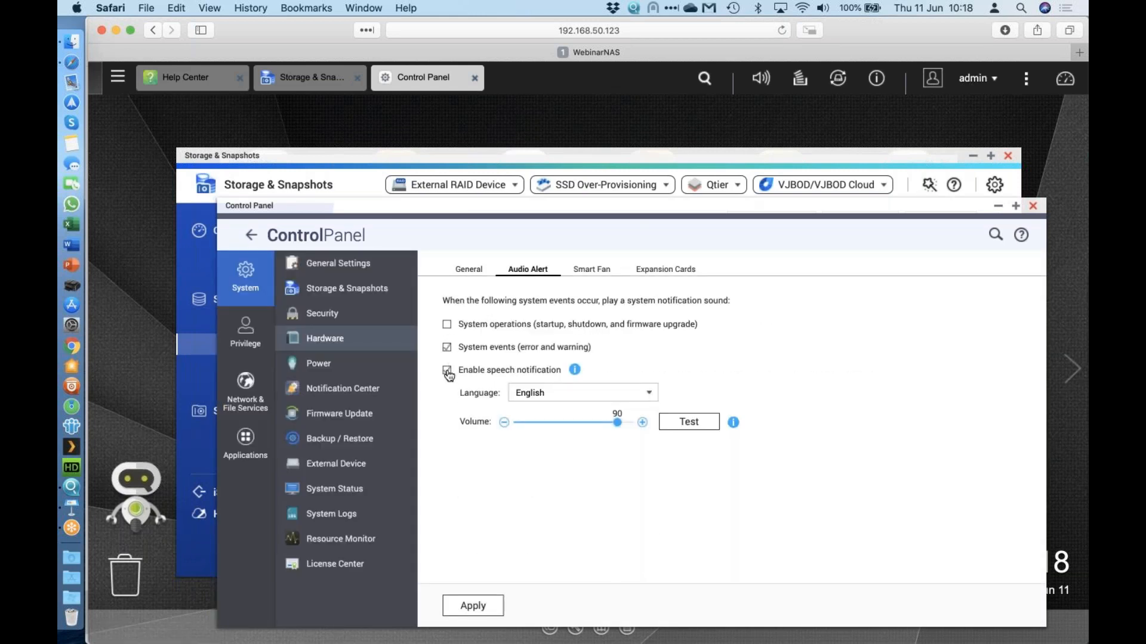
pyautogui.click(473, 605)
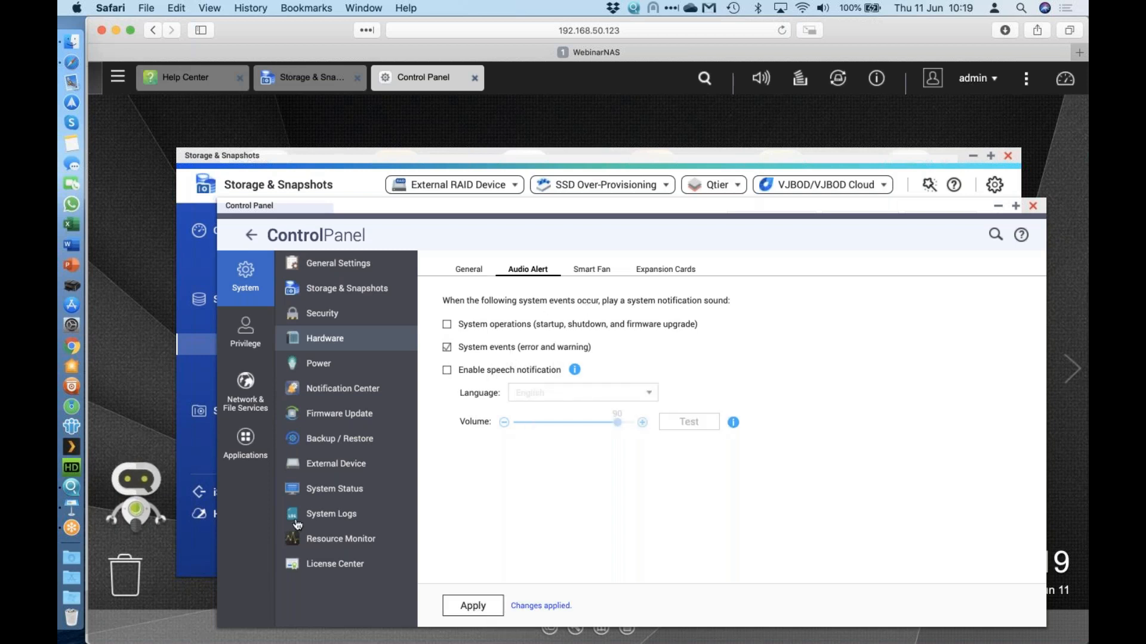
pyautogui.click(334, 490)
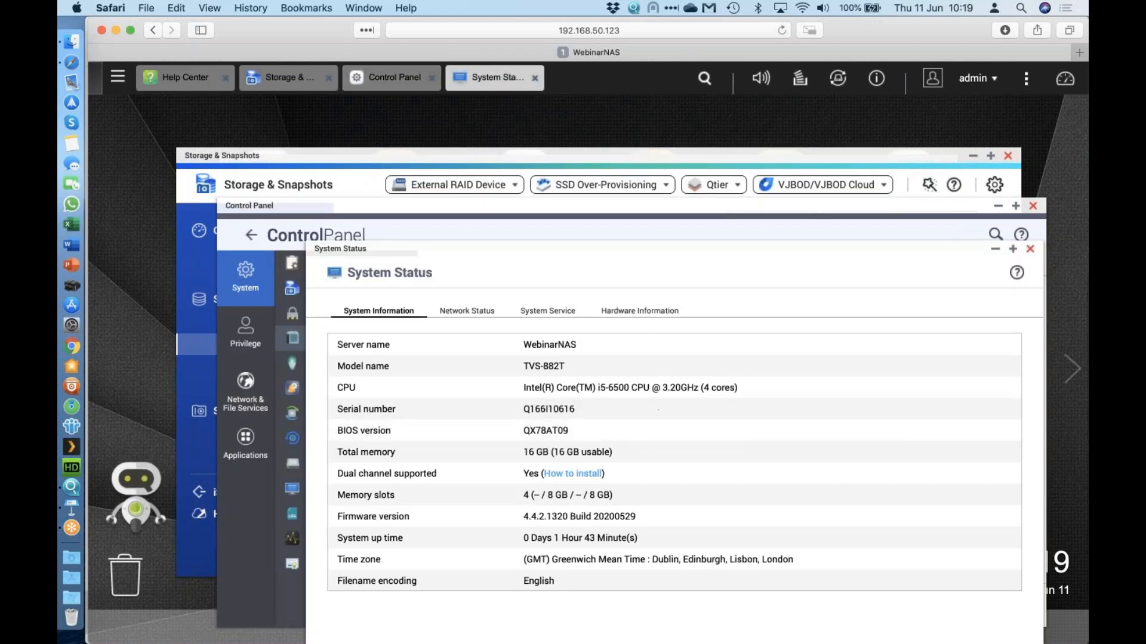
# Read the Hardware Information table's memory and temperature details, then close System Status.
pyautogui.click(651, 310)
pyautogui.scroll(-3, 656, 417)
pyautogui.scroll(-1, 657, 420)
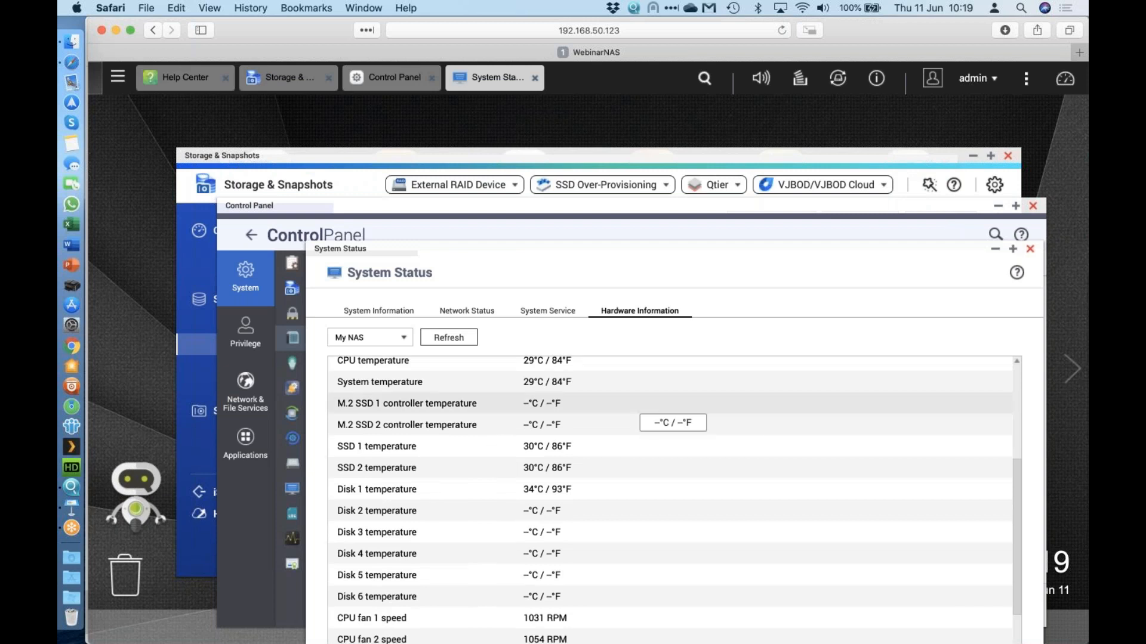
pyautogui.scroll(3, 656, 421)
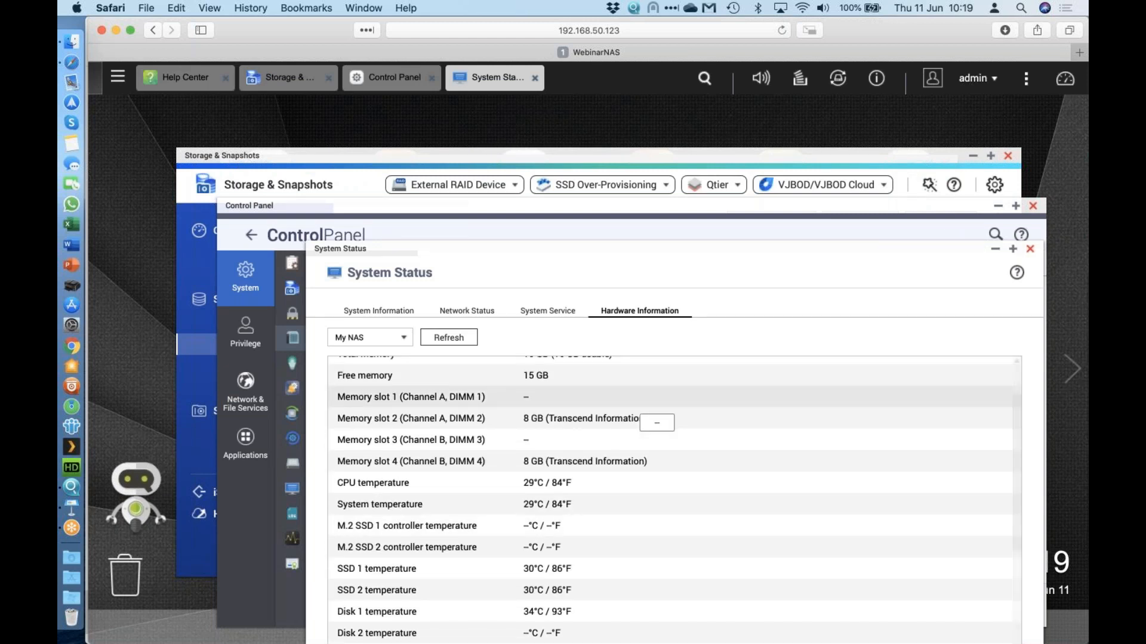
pyautogui.scroll(3, 656, 420)
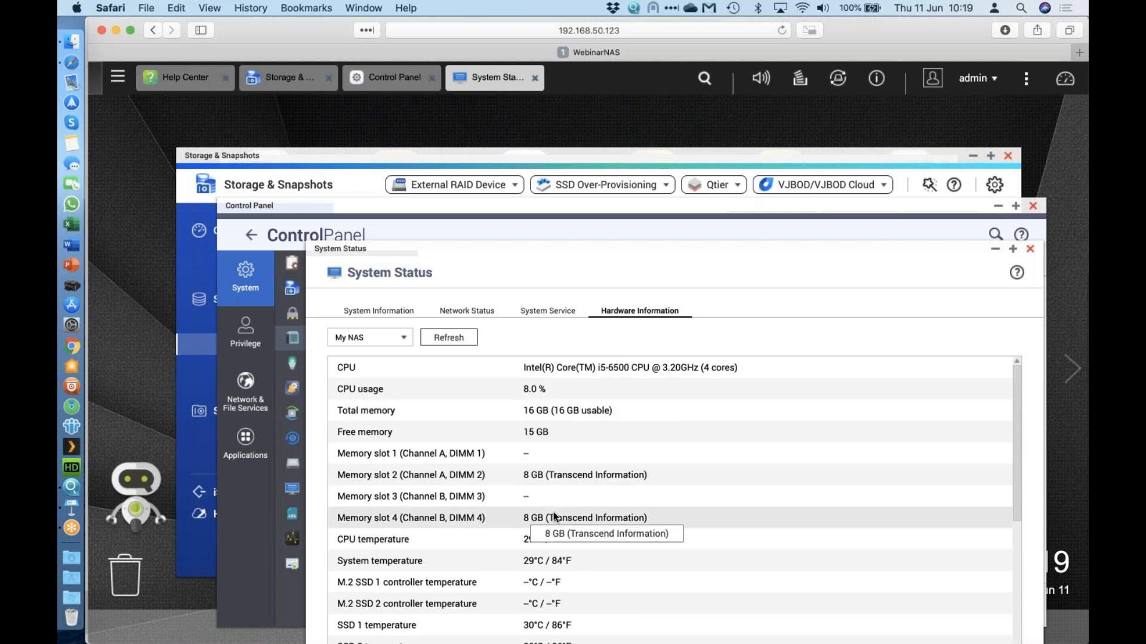
pyautogui.click(1030, 249)
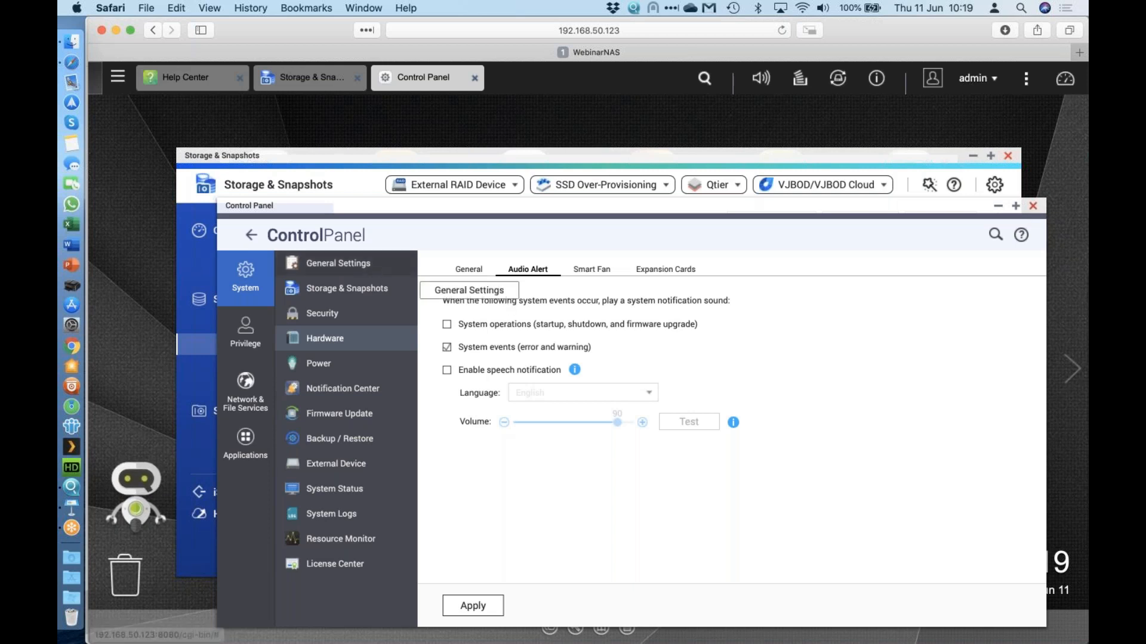
# Review the General Settings page, then close the Control Panel.
pyautogui.click(338, 263)
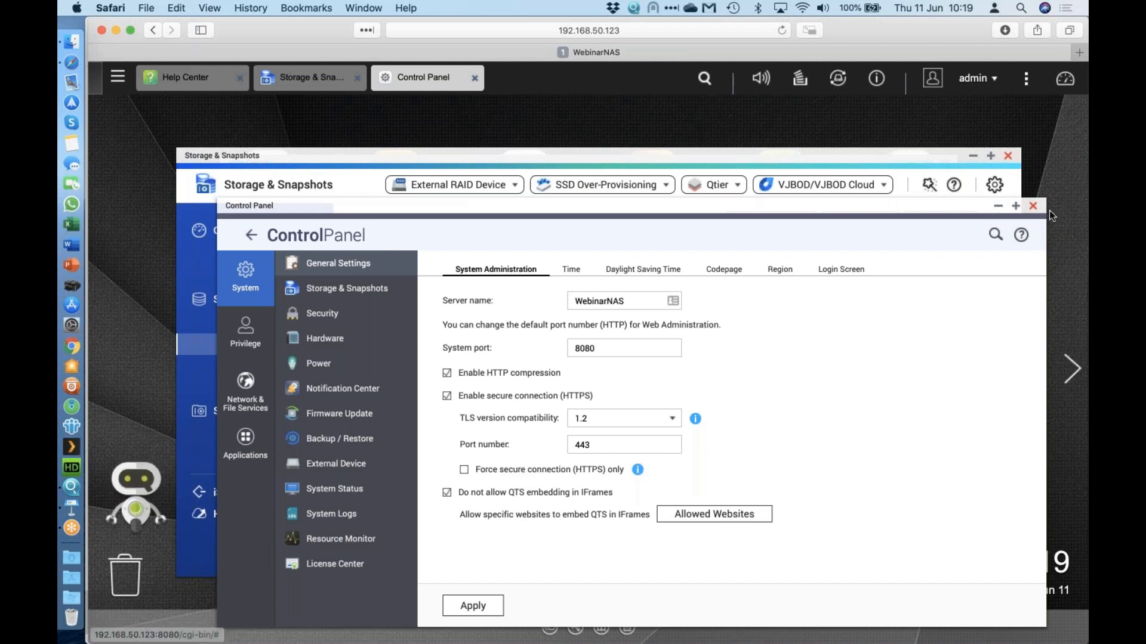
pyautogui.click(1033, 205)
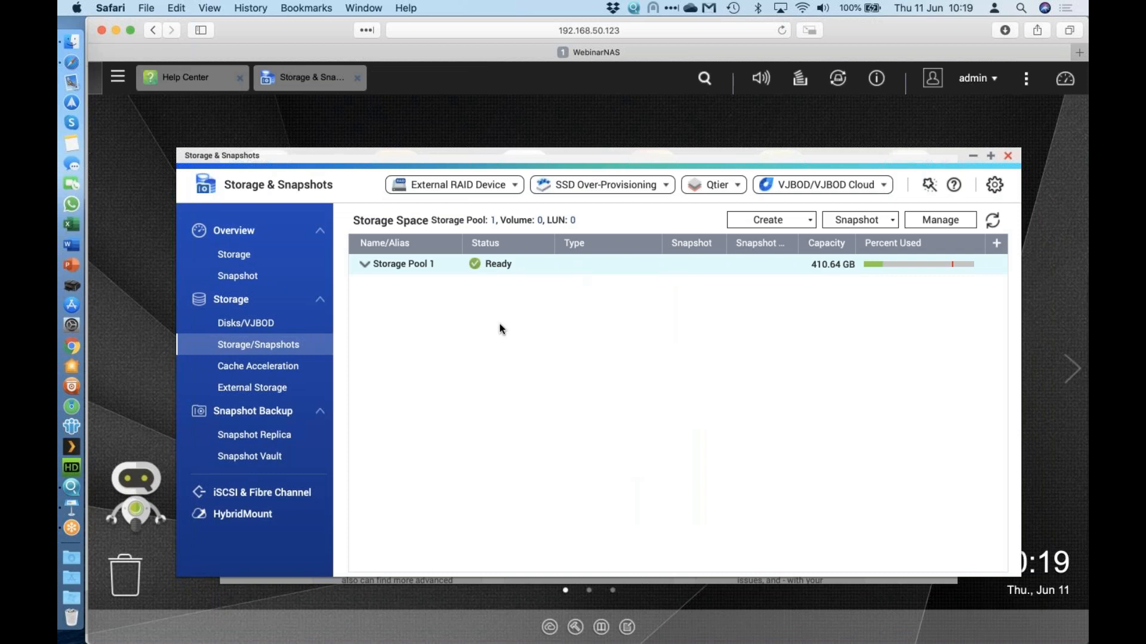
# Start a New Volume as a thick volume on Storage Pool 1 and advance to Configure.
pyautogui.click(364, 264)
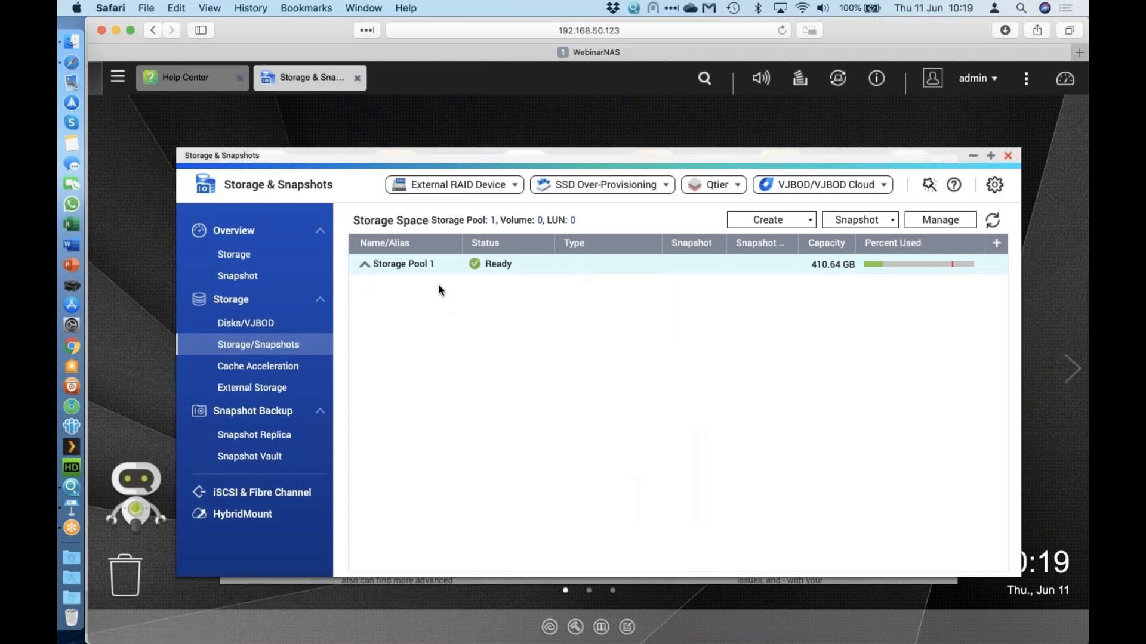
pyautogui.click(810, 222)
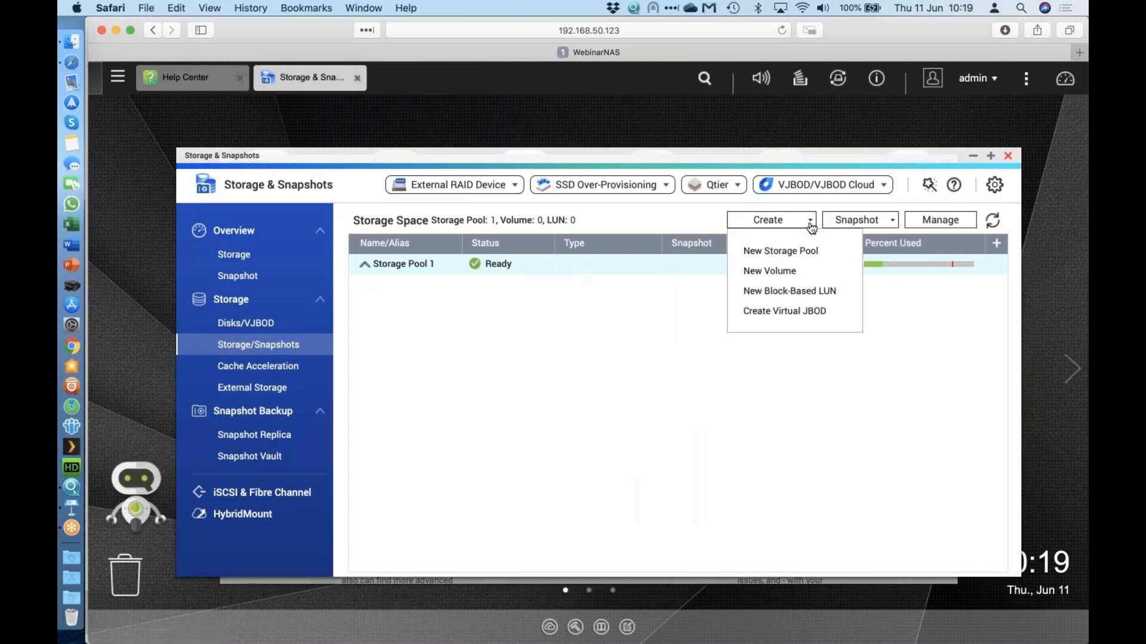
pyautogui.click(787, 273)
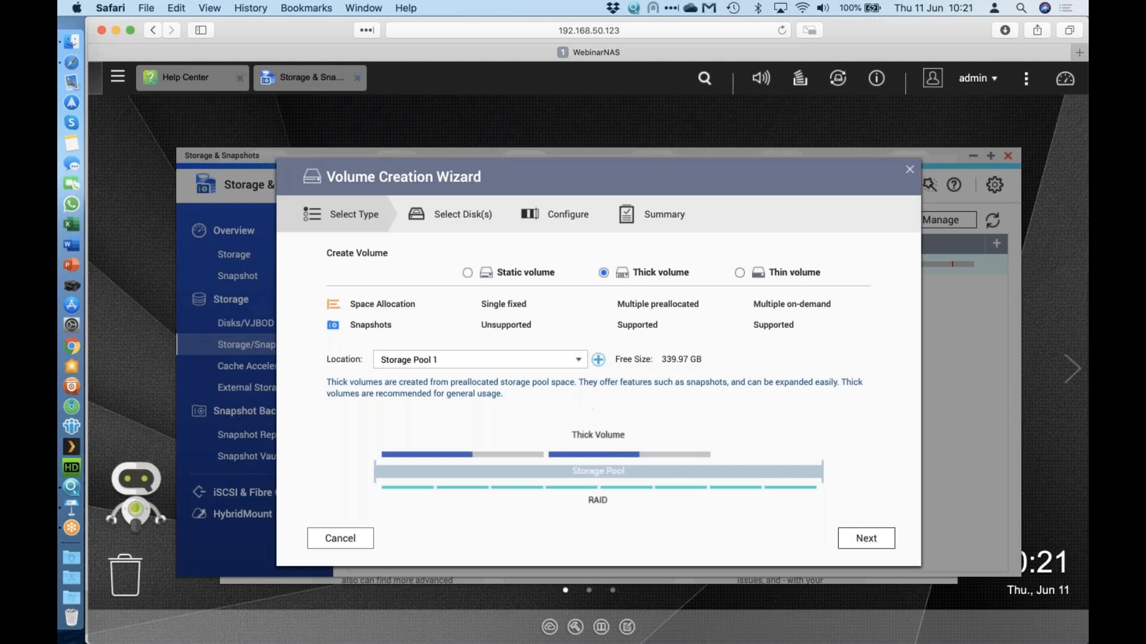
pyautogui.click(578, 364)
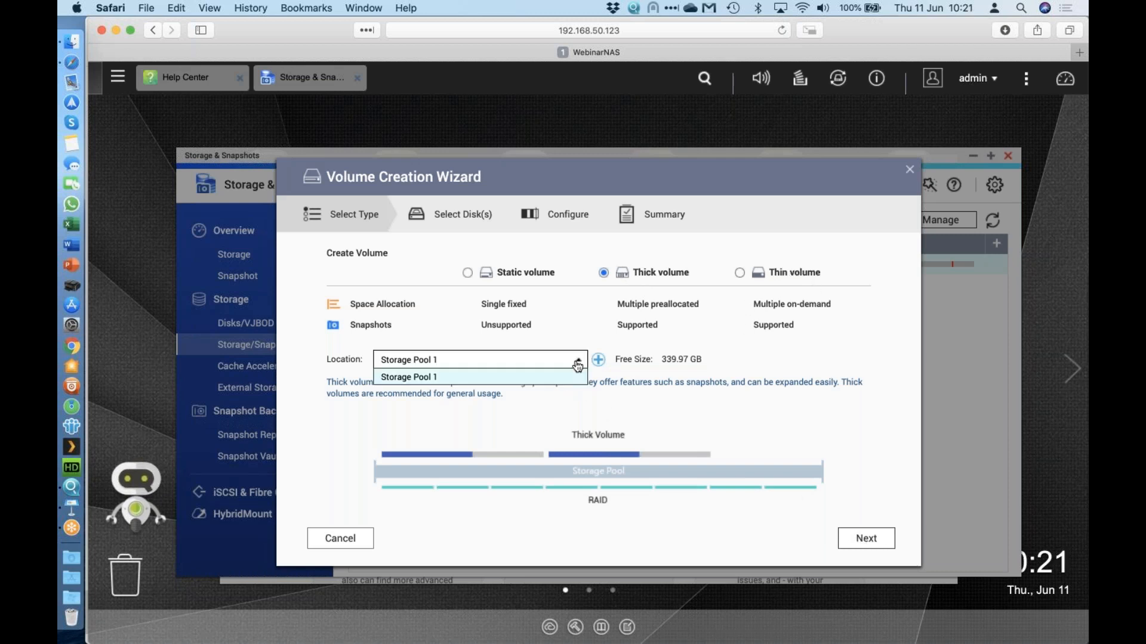
pyautogui.click(513, 378)
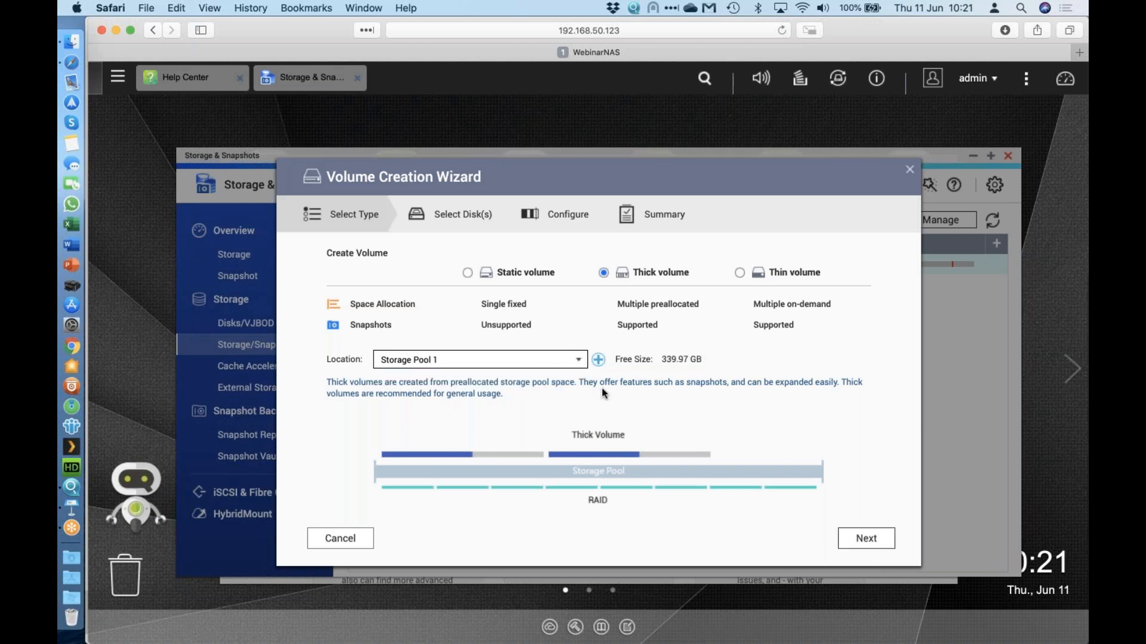
pyautogui.click(860, 546)
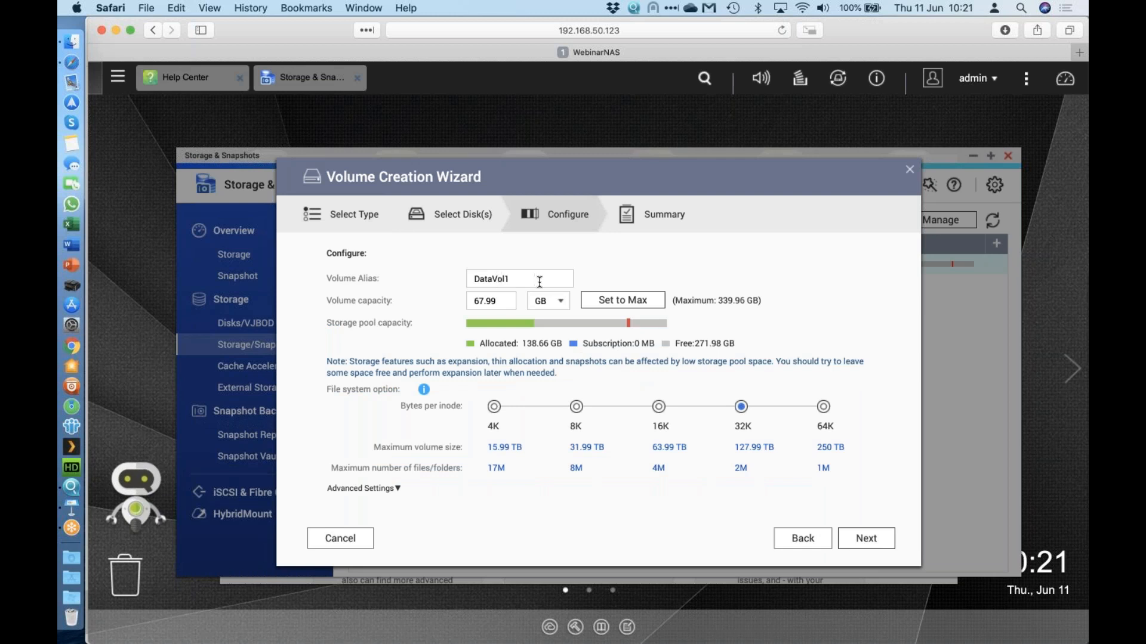
# Name the volume Main, give it 100 GB with an 80% alert threshold, and finish creation.
pyautogui.doubleClick(514, 282)
pyautogui.write('Main')
pyautogui.moveTo(503, 302); pyautogui.dragTo(435, 304)
pyautogui.write('100')
pyautogui.click(725, 285)
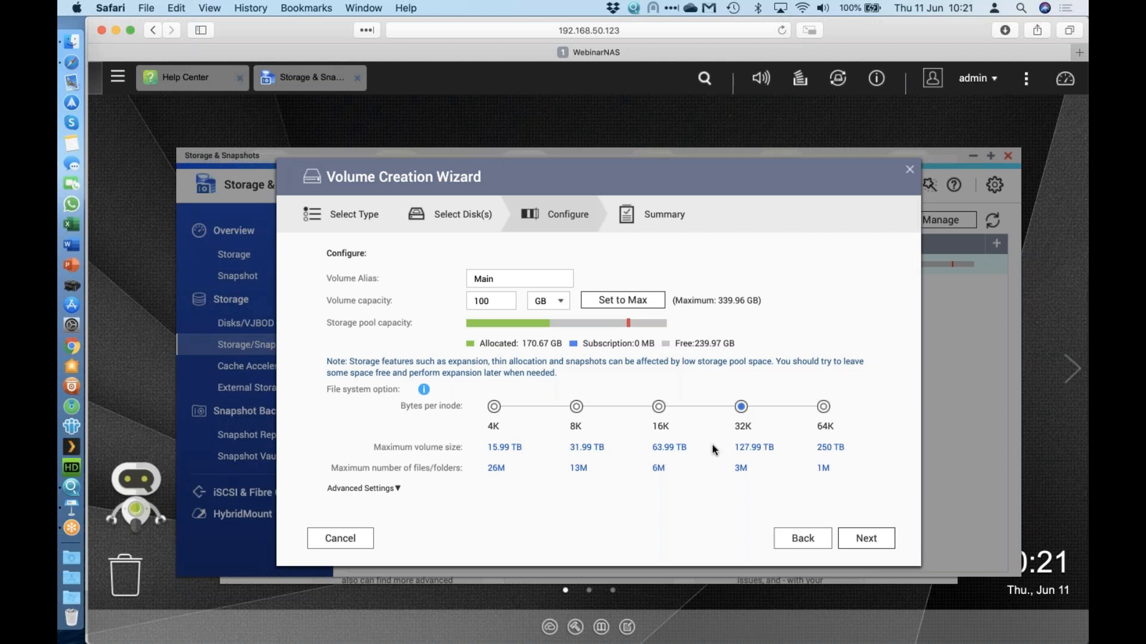
pyautogui.click(409, 492)
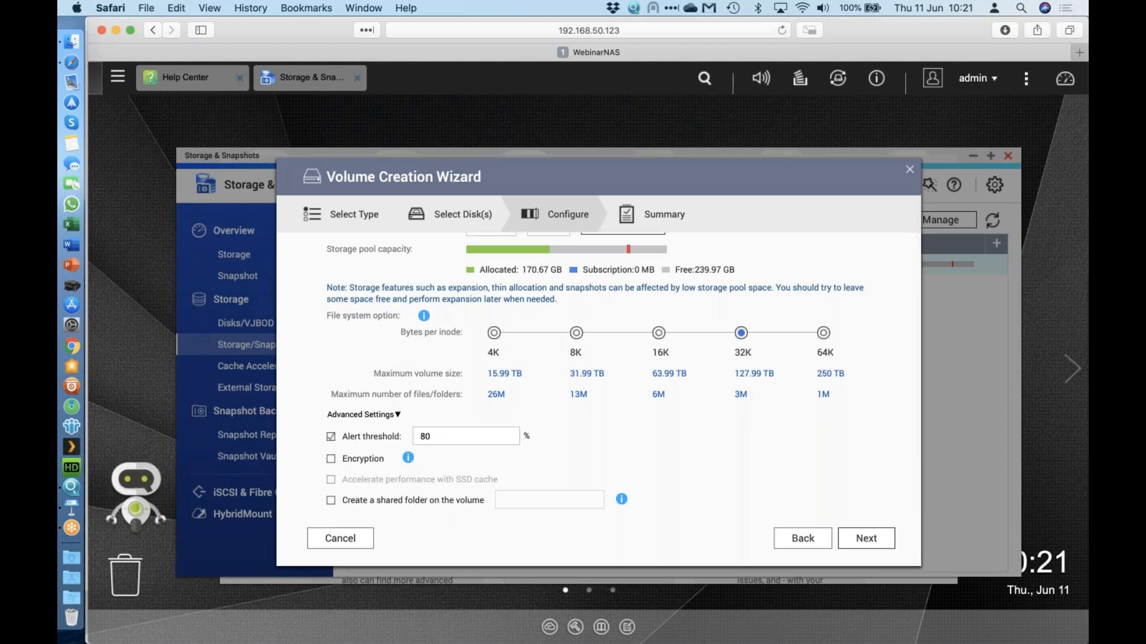
pyautogui.click(865, 540)
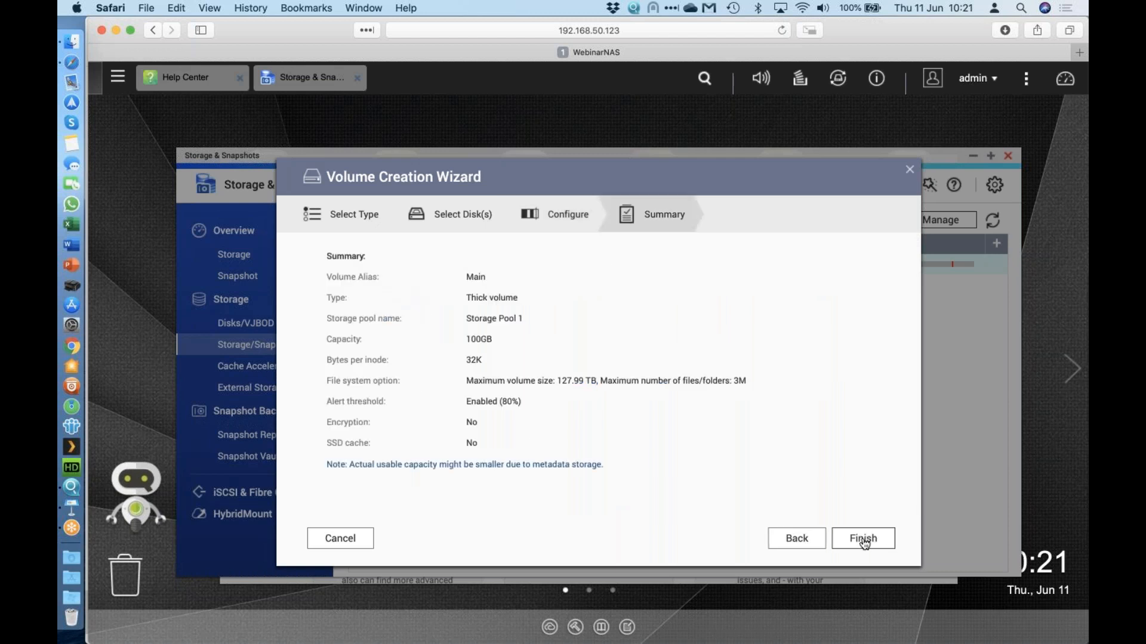
pyautogui.click(863, 539)
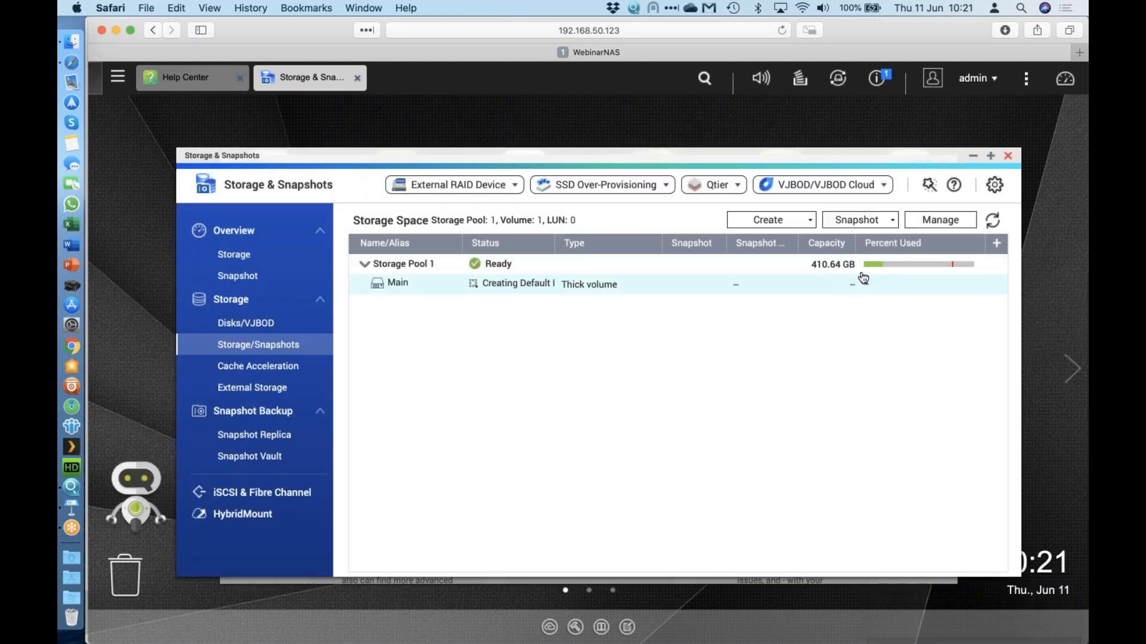
pyautogui.moveTo(912, 270)
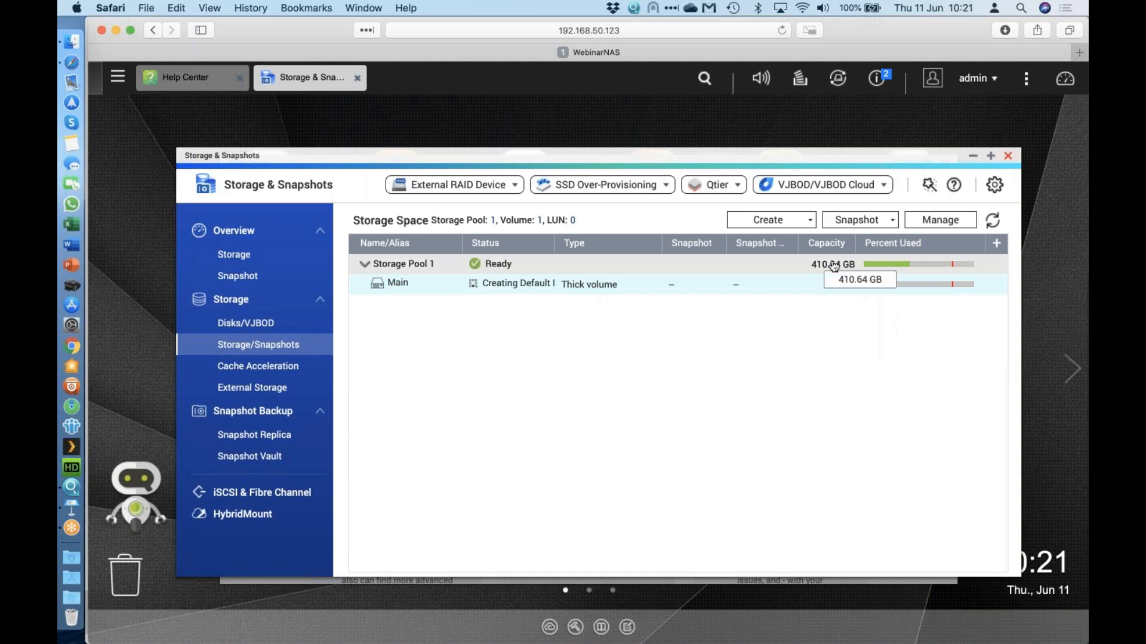
pyautogui.moveTo(870, 270)
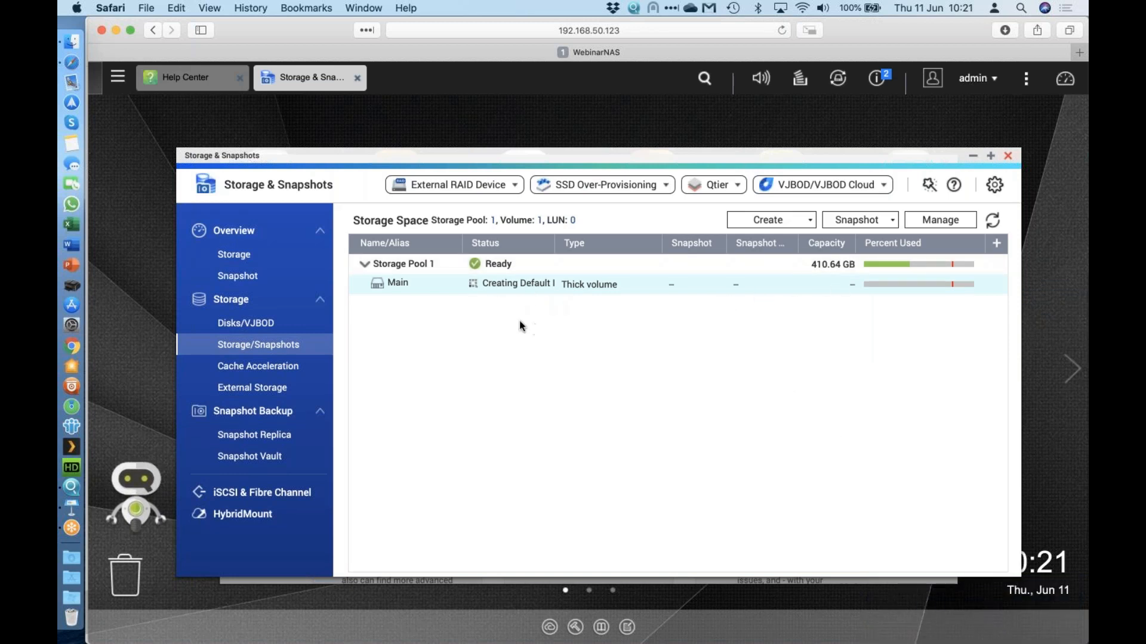
# In a maximized Disks/VJBOD, inspect Disk 5, both M.2 slots, SSD 1, then Disk 1's actions.
pyautogui.click(265, 325)
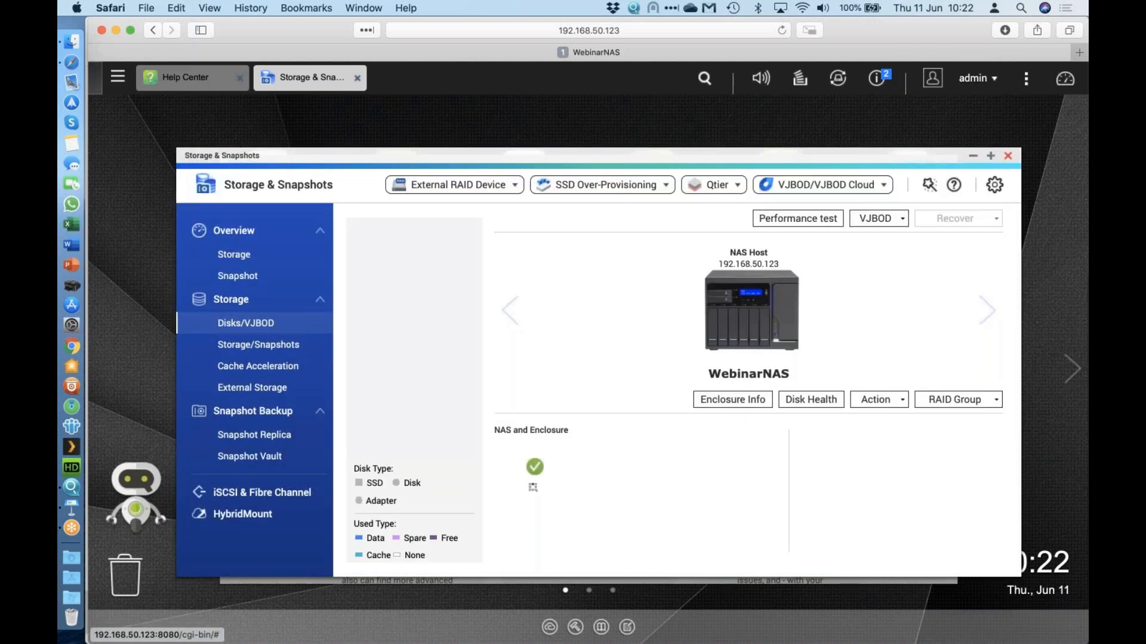
pyautogui.click(991, 156)
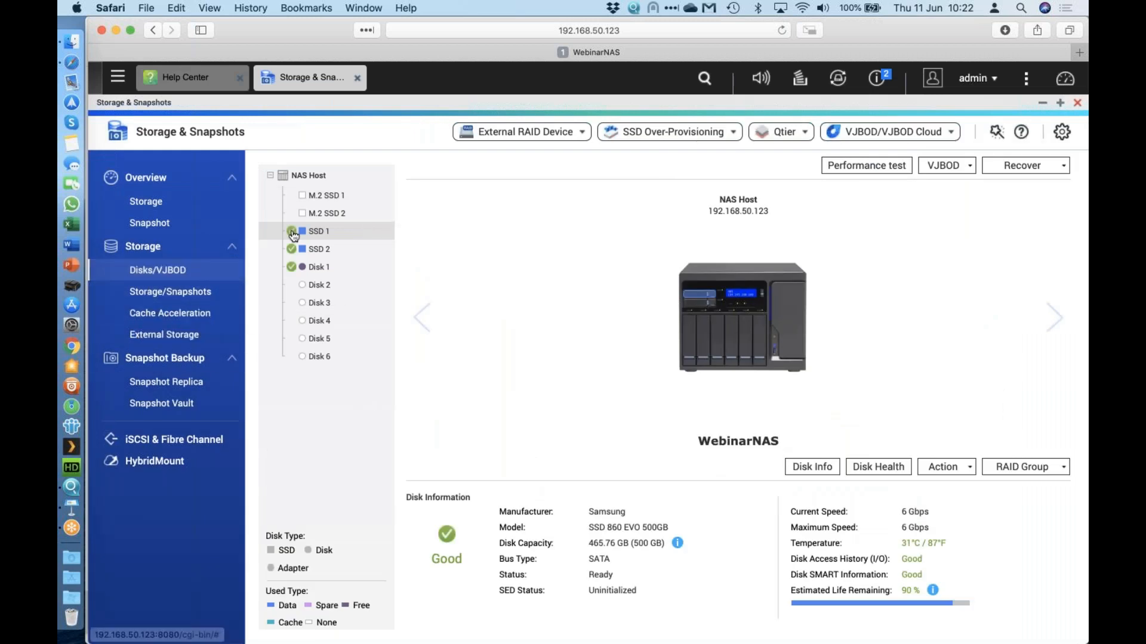
pyautogui.moveTo(295, 231)
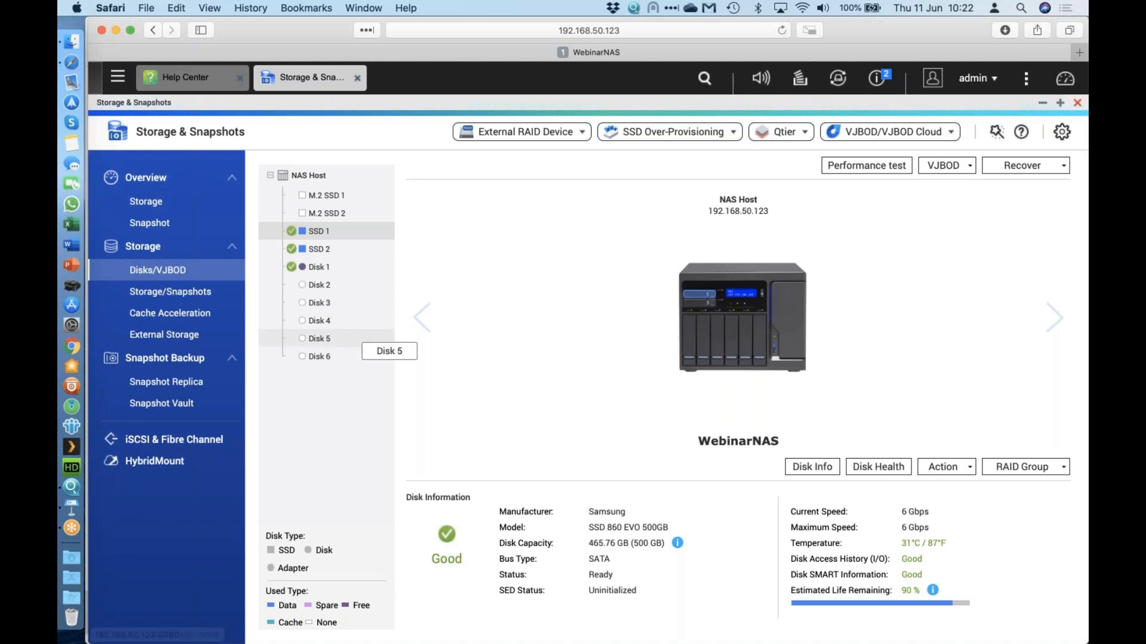
pyautogui.click(321, 340)
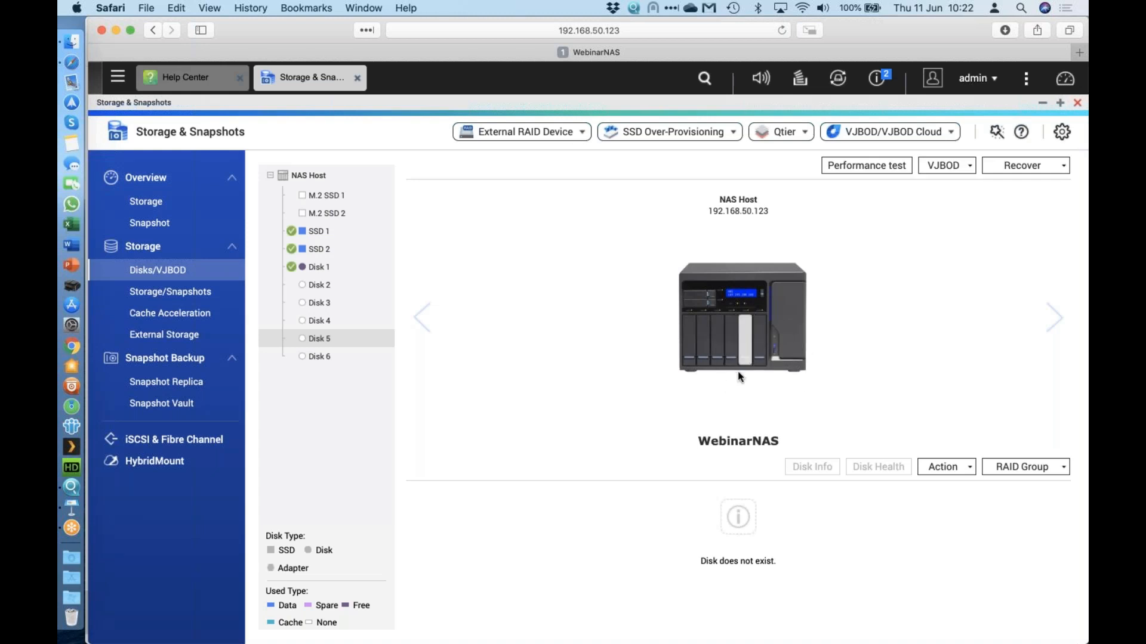
pyautogui.click(321, 198)
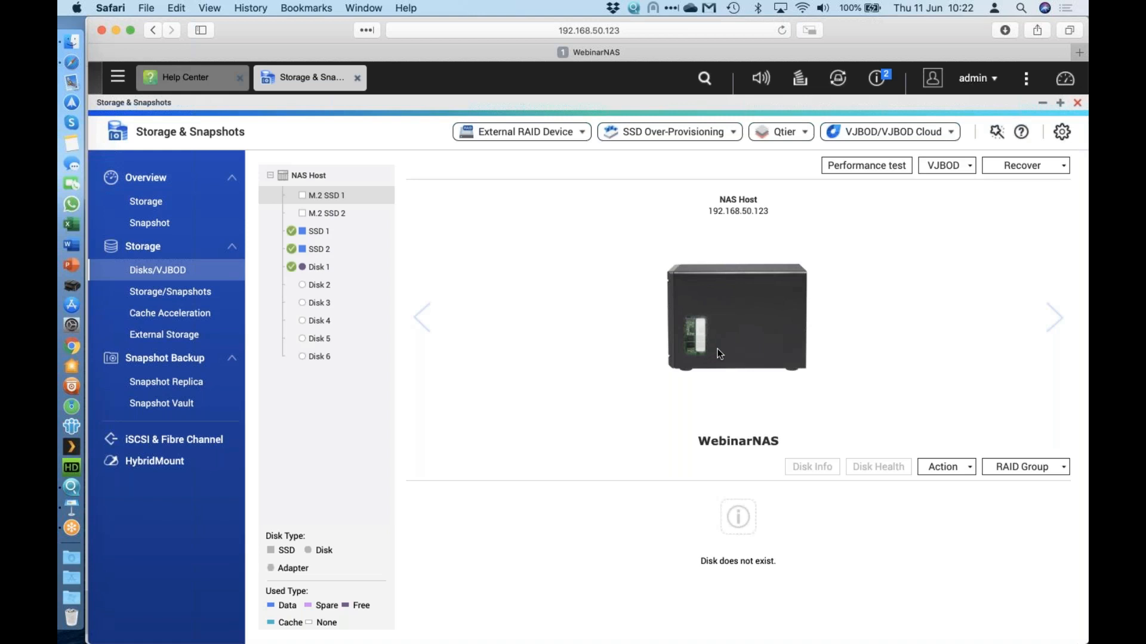
pyautogui.click(325, 213)
pyautogui.click(321, 238)
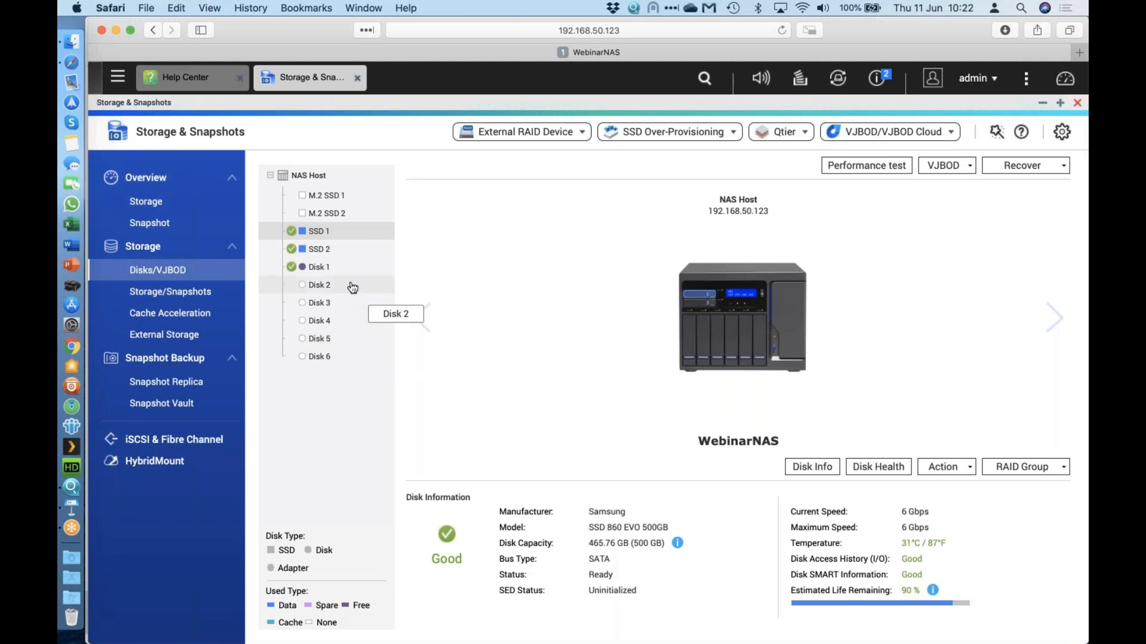
pyautogui.click(334, 267)
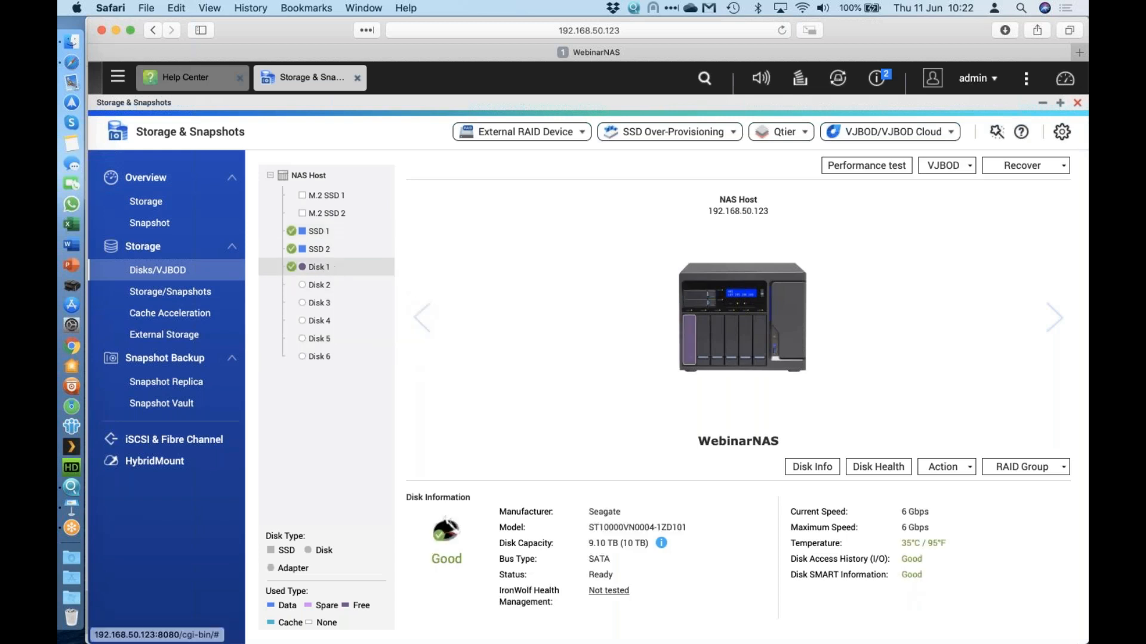
pyautogui.click(968, 472)
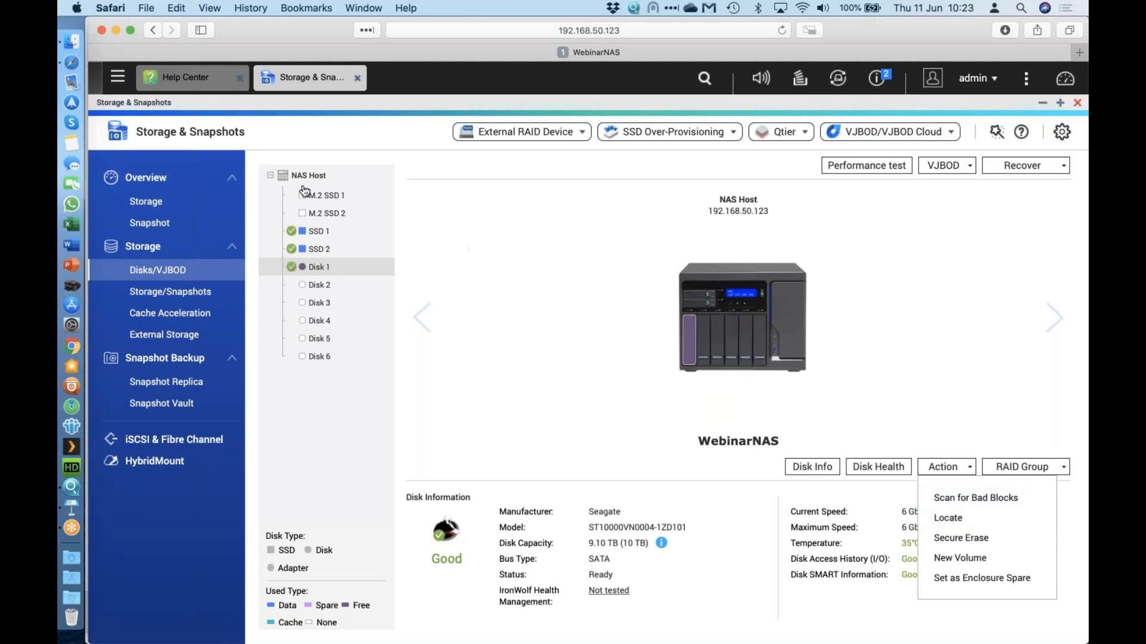
pyautogui.click(334, 174)
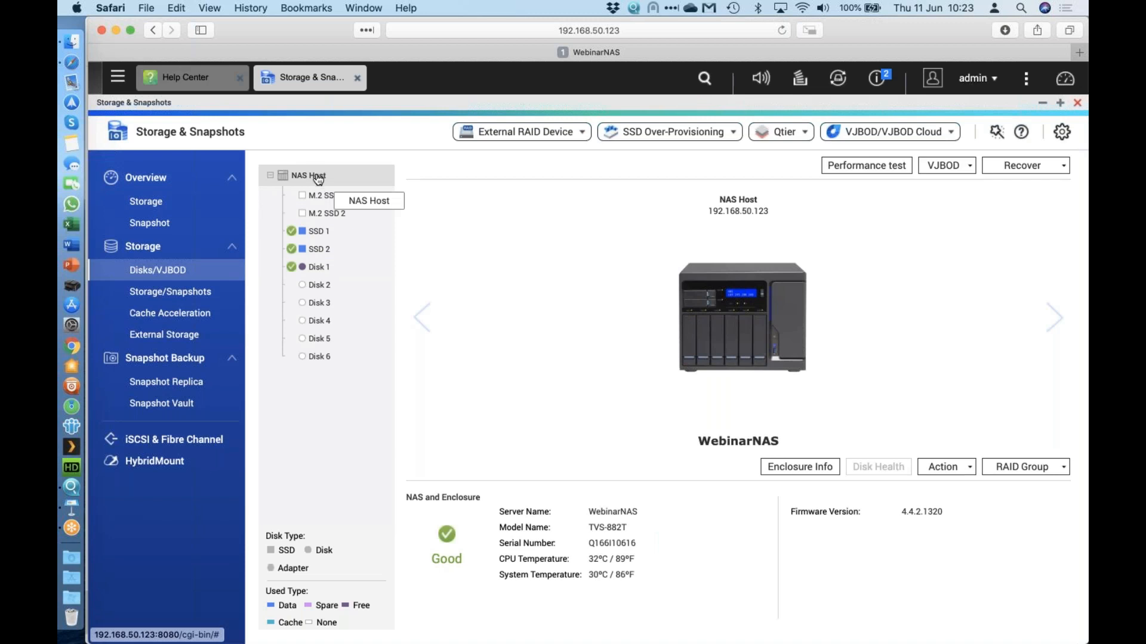
pyautogui.click(957, 470)
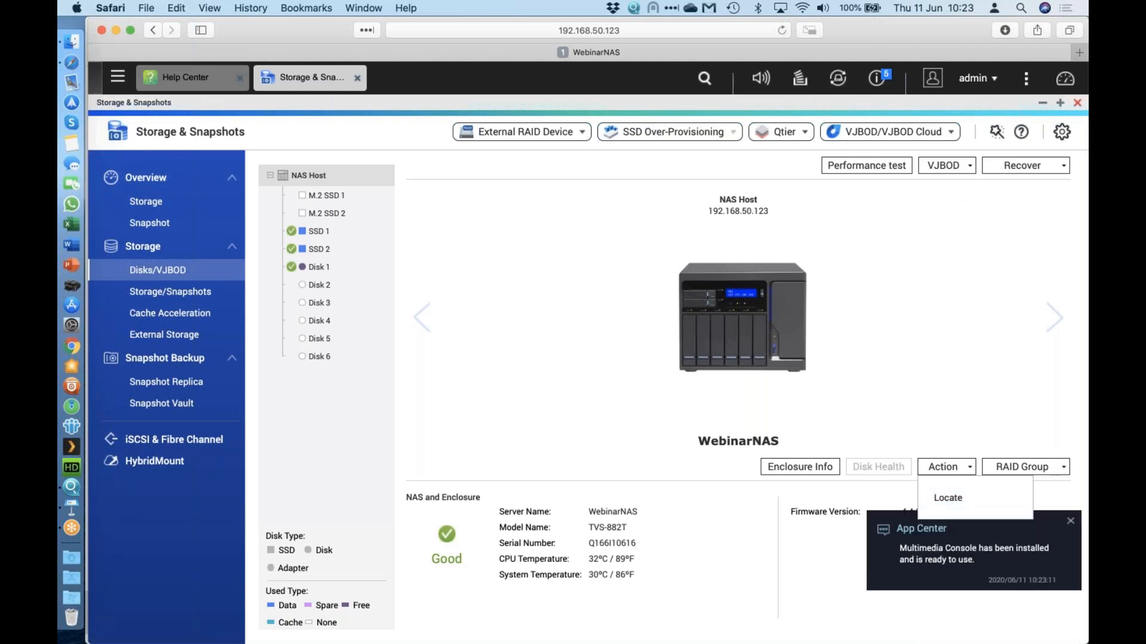
pyautogui.click(513, 351)
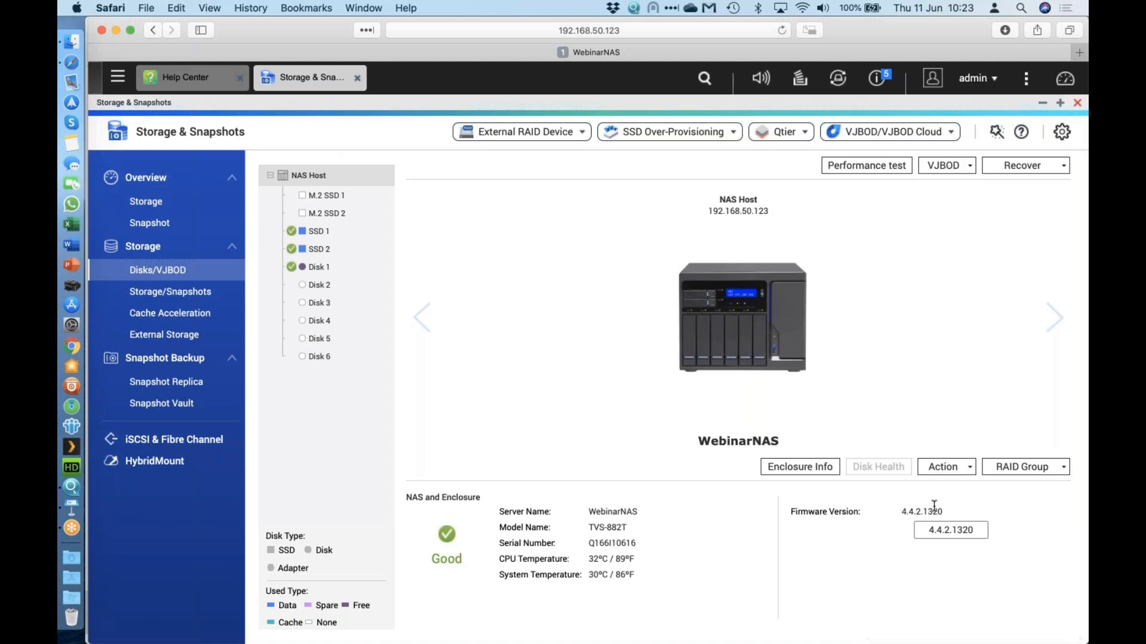
pyautogui.click(331, 266)
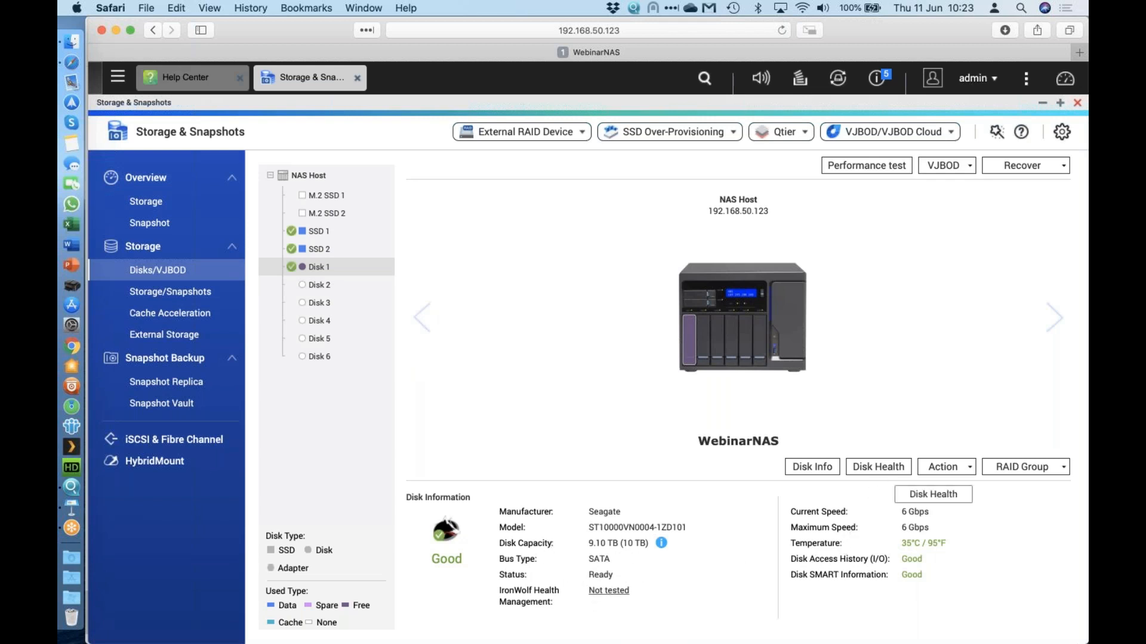
# Open Disk 1's Disk Health and review its Test, SMART Information and Settings tabs.
pyautogui.click(889, 471)
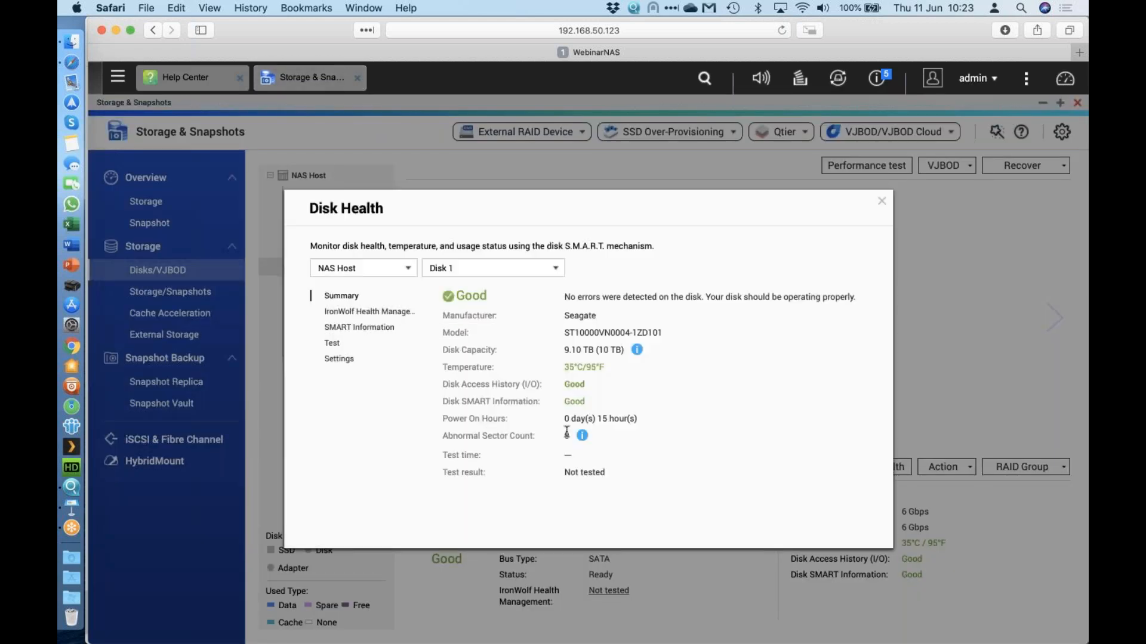
pyautogui.click(334, 346)
pyautogui.click(391, 332)
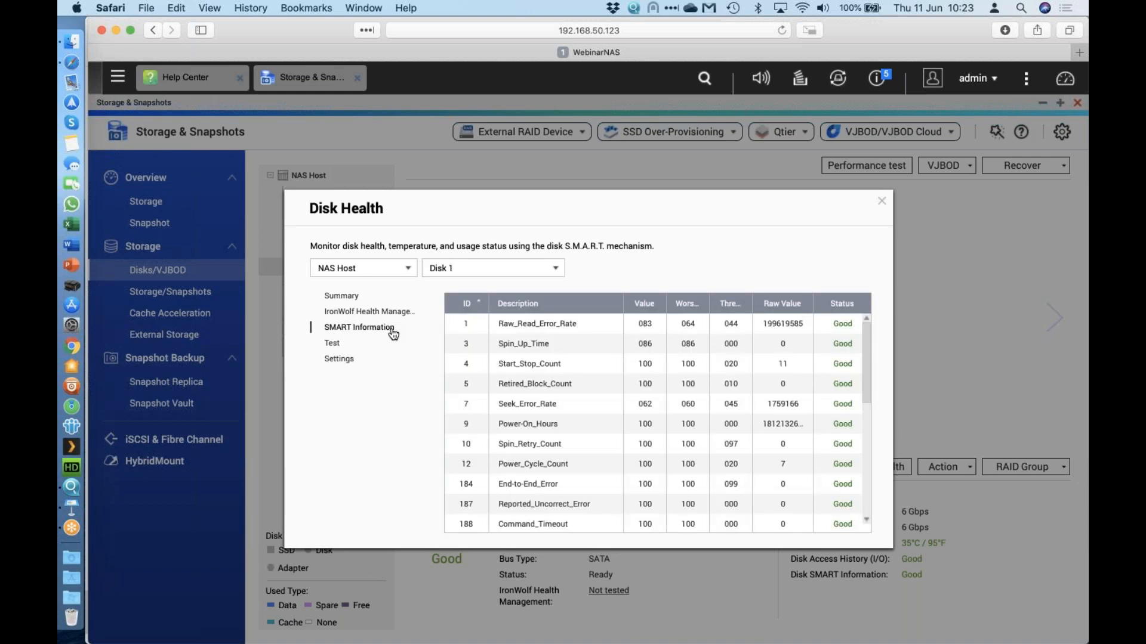
pyautogui.scroll(-5, 779, 404)
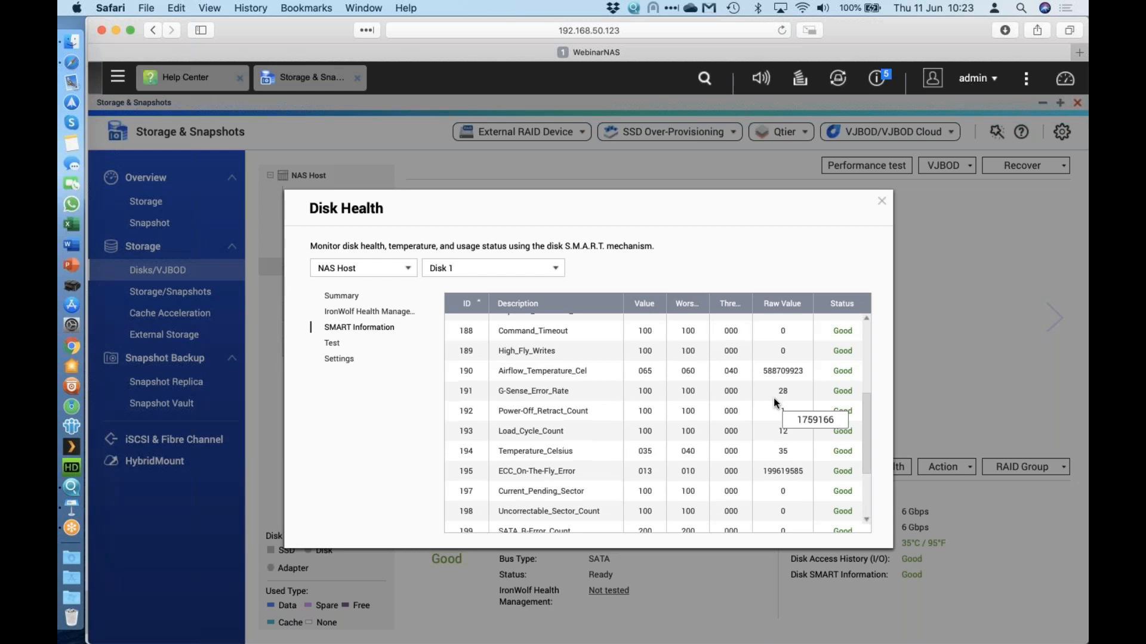
pyautogui.click(339, 358)
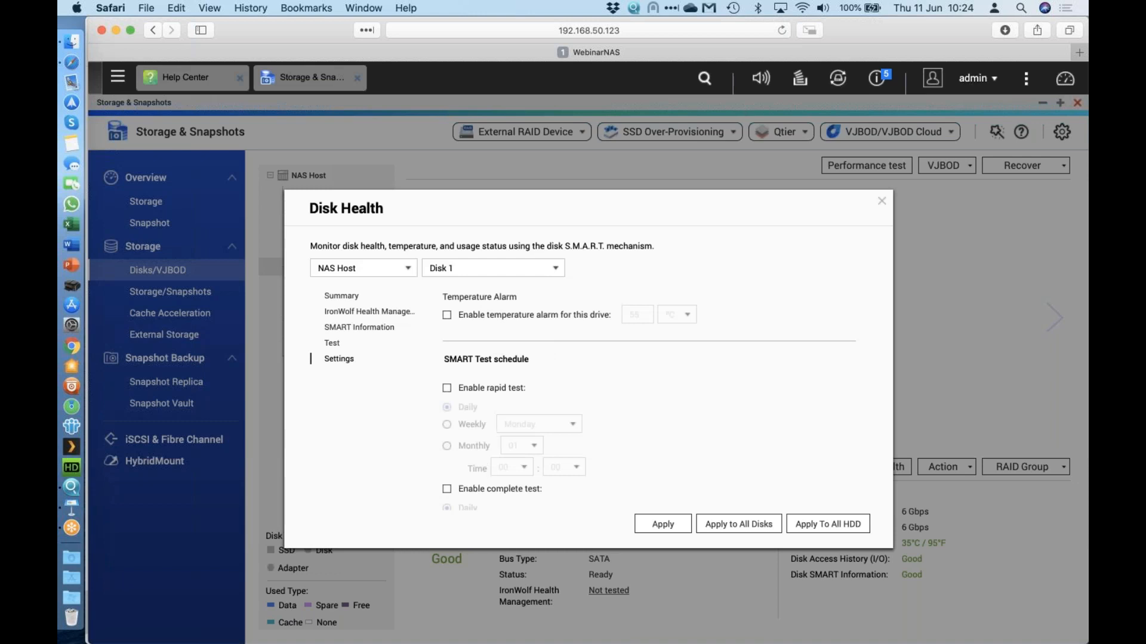
pyautogui.scroll(-5, 495, 437)
pyautogui.scroll(5, 537, 393)
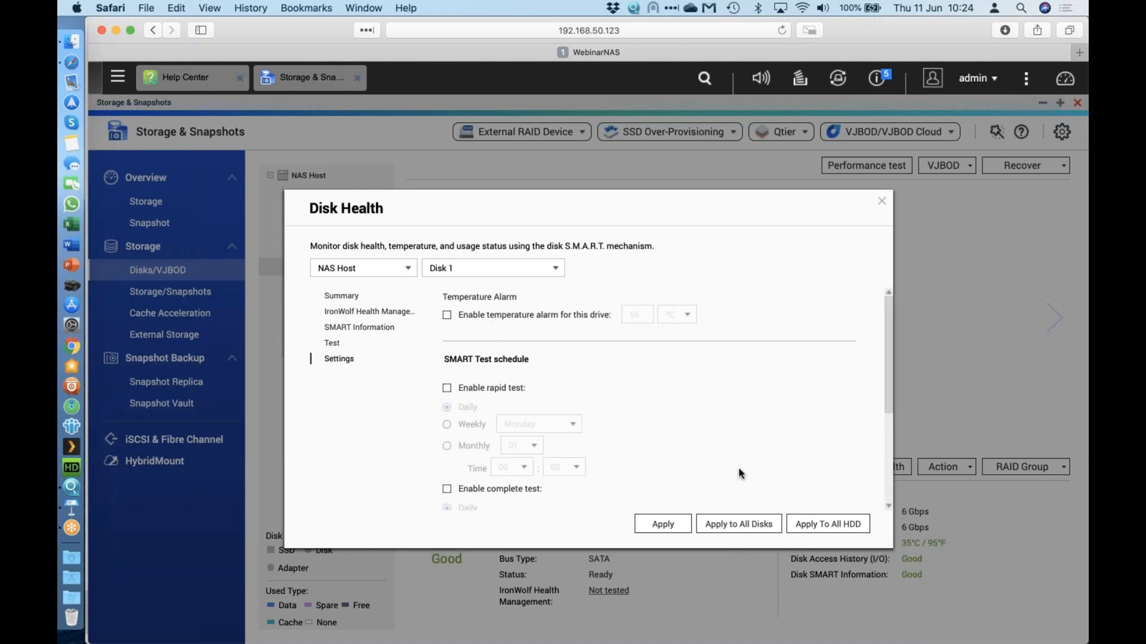
# Close Disk Health and view SSD 1's details, checking the 90% estimated life remaining explanation.
pyautogui.click(882, 202)
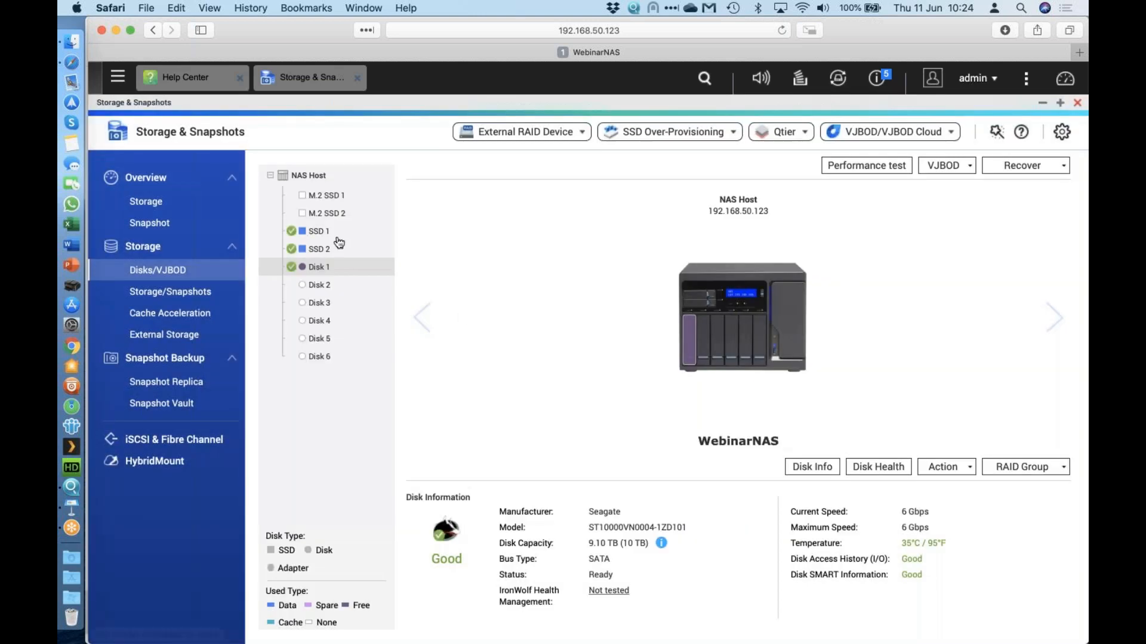
pyautogui.click(318, 231)
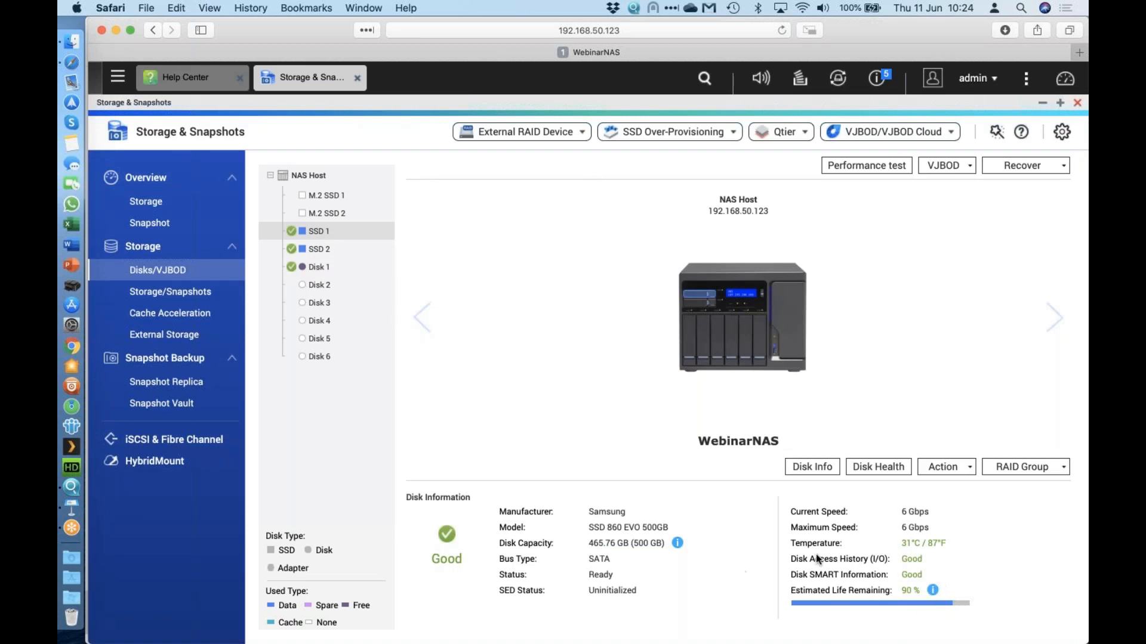
pyautogui.click(932, 592)
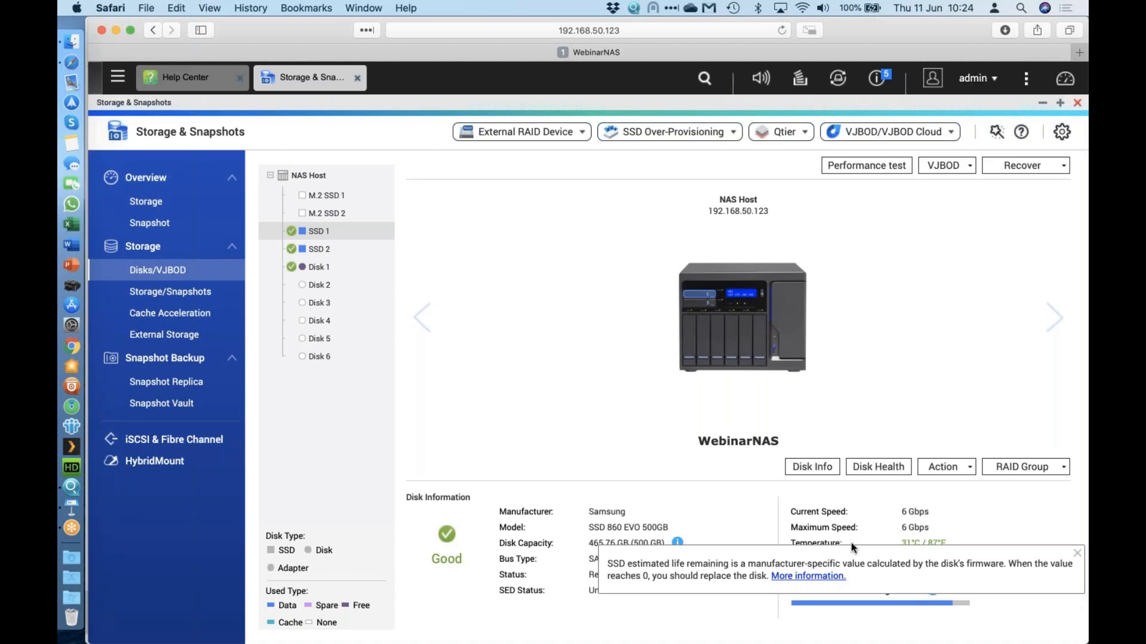
pyautogui.click(949, 349)
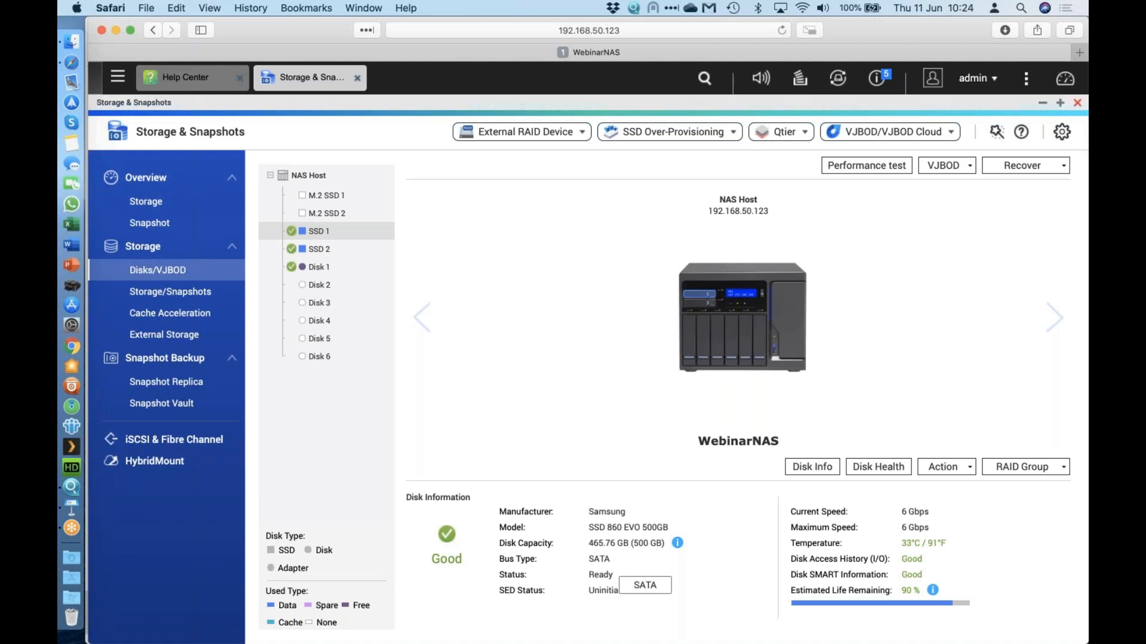
# View SSD 1's full Disk Info, then return to the Storage/Snapshots list.
pyautogui.click(809, 467)
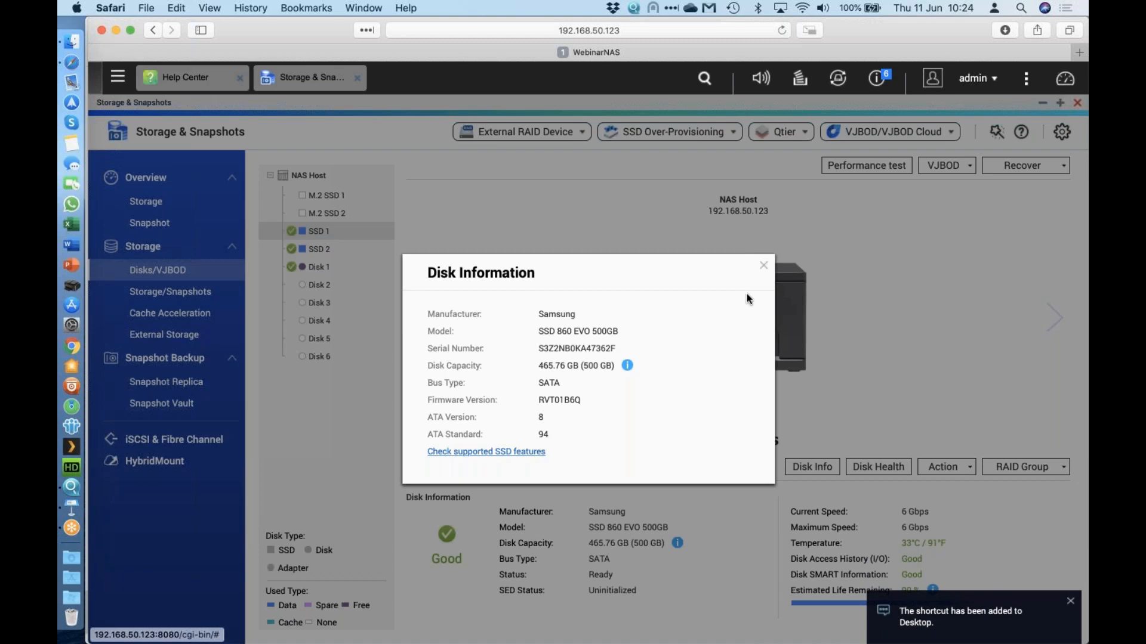
pyautogui.click(764, 266)
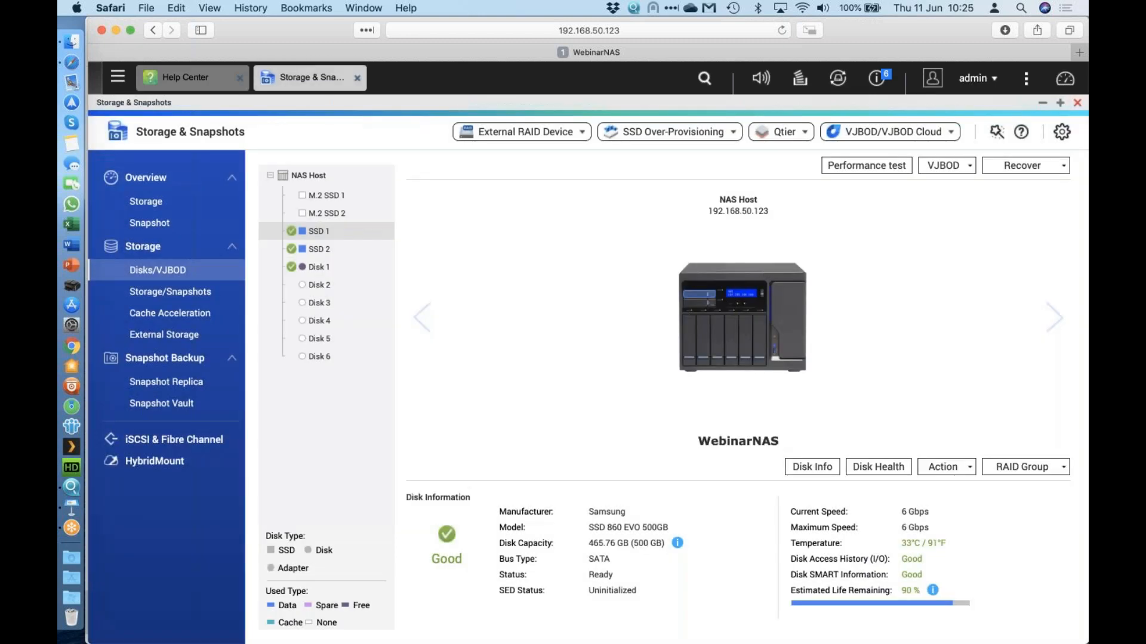
pyautogui.click(224, 290)
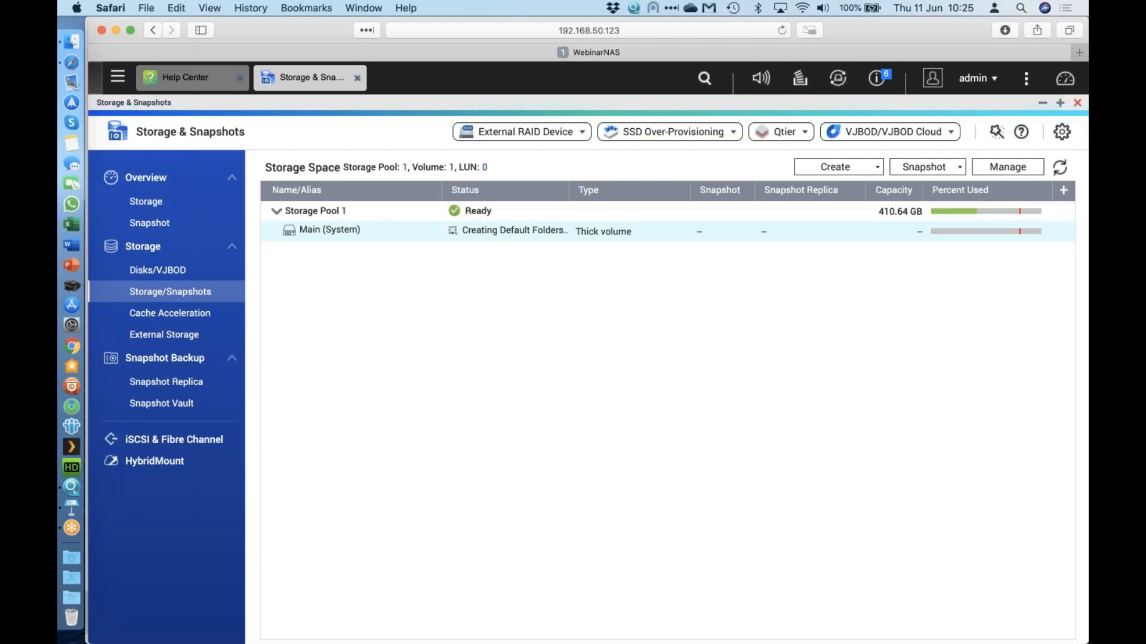
# Build a Single-RAID storage pool from Disk 1 with an 80% alert threshold and submit it.
pyautogui.click(876, 168)
pyautogui.click(860, 199)
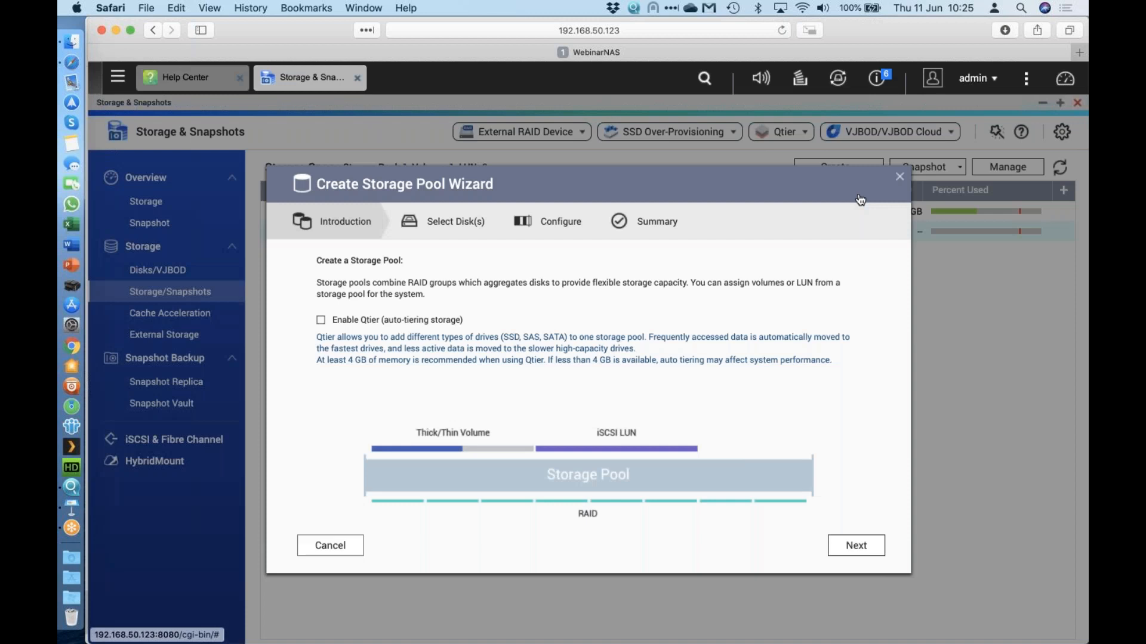
pyautogui.click(863, 546)
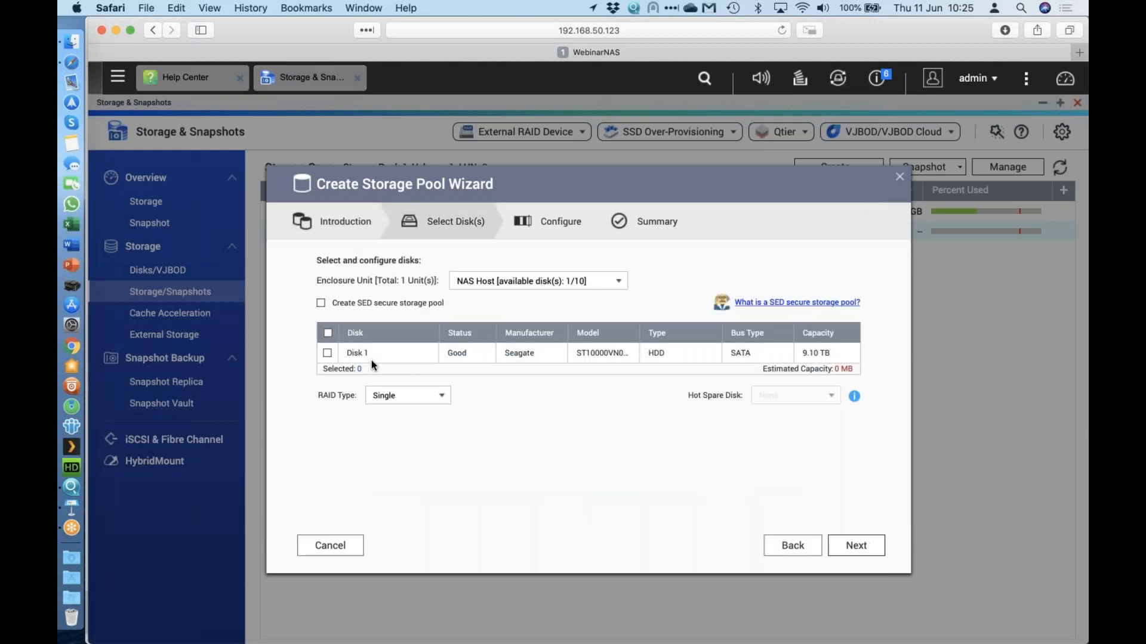
pyautogui.click(327, 352)
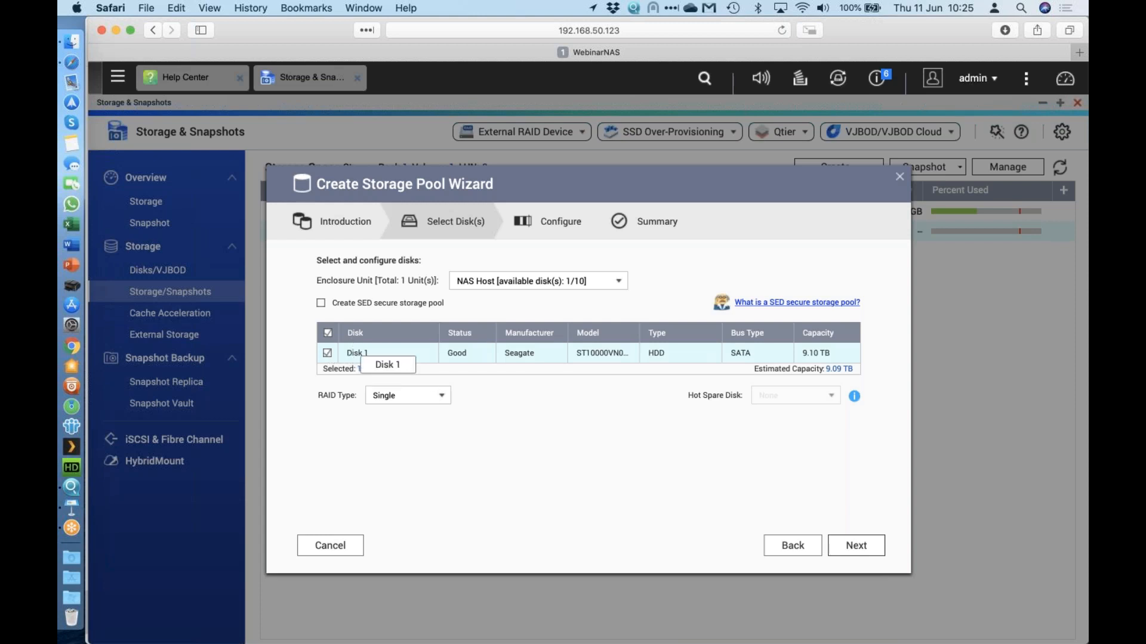
pyautogui.click(402, 401)
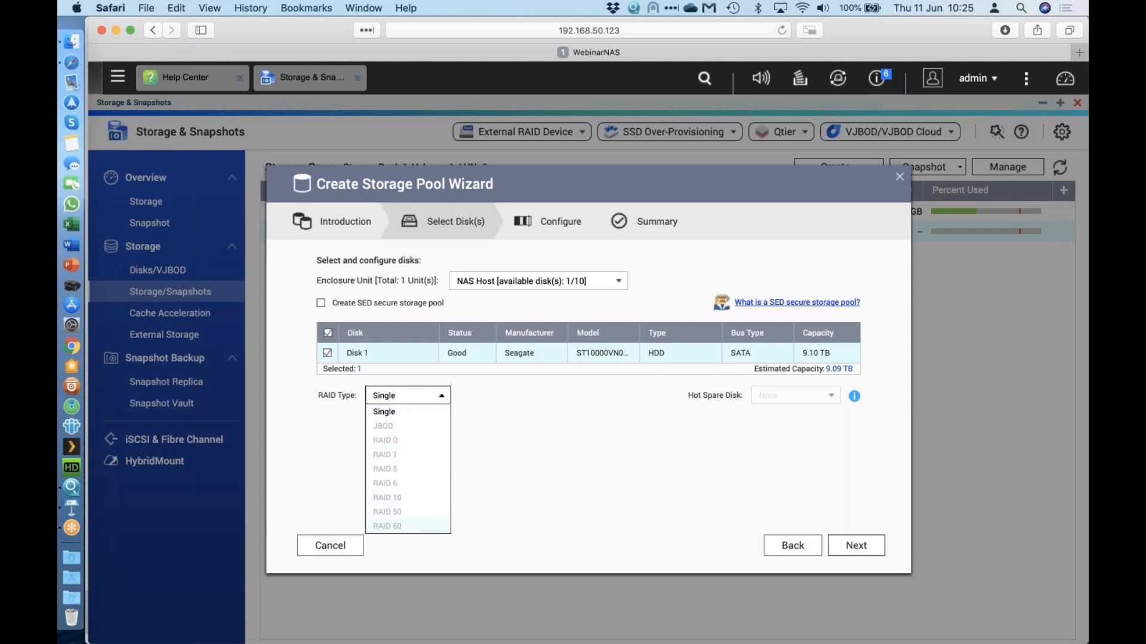
pyautogui.click(486, 511)
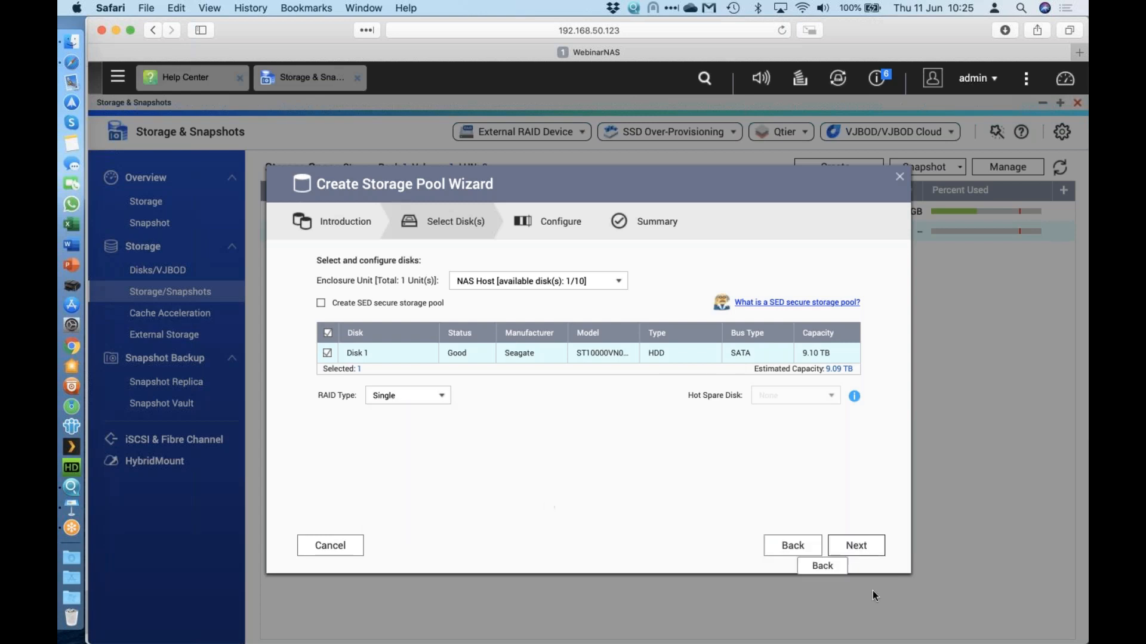
pyautogui.click(847, 553)
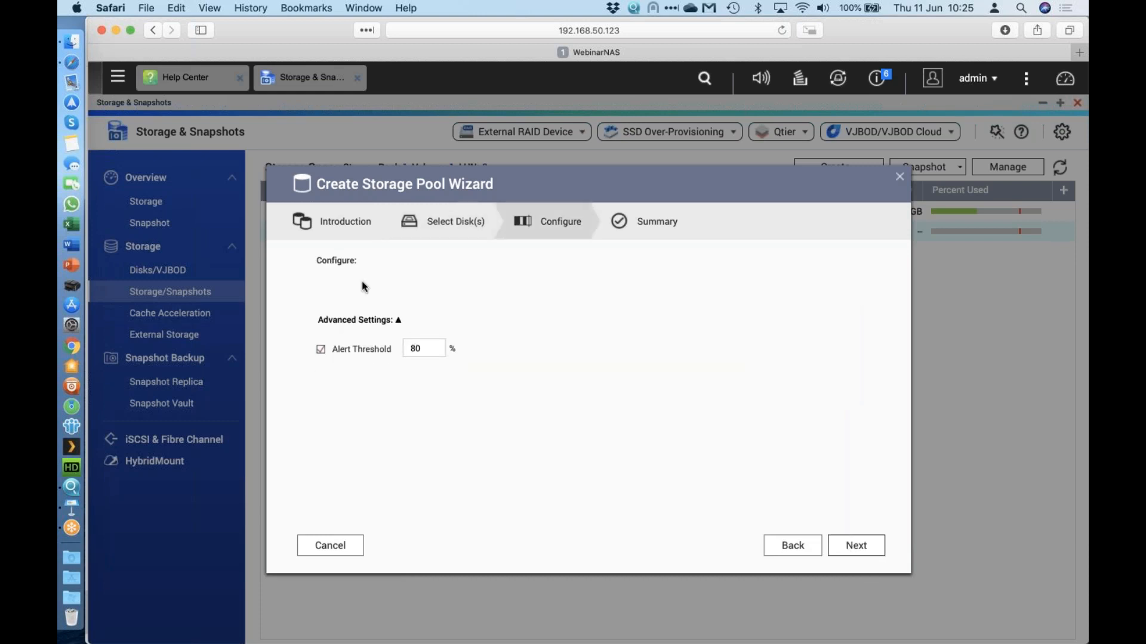
pyautogui.click(860, 547)
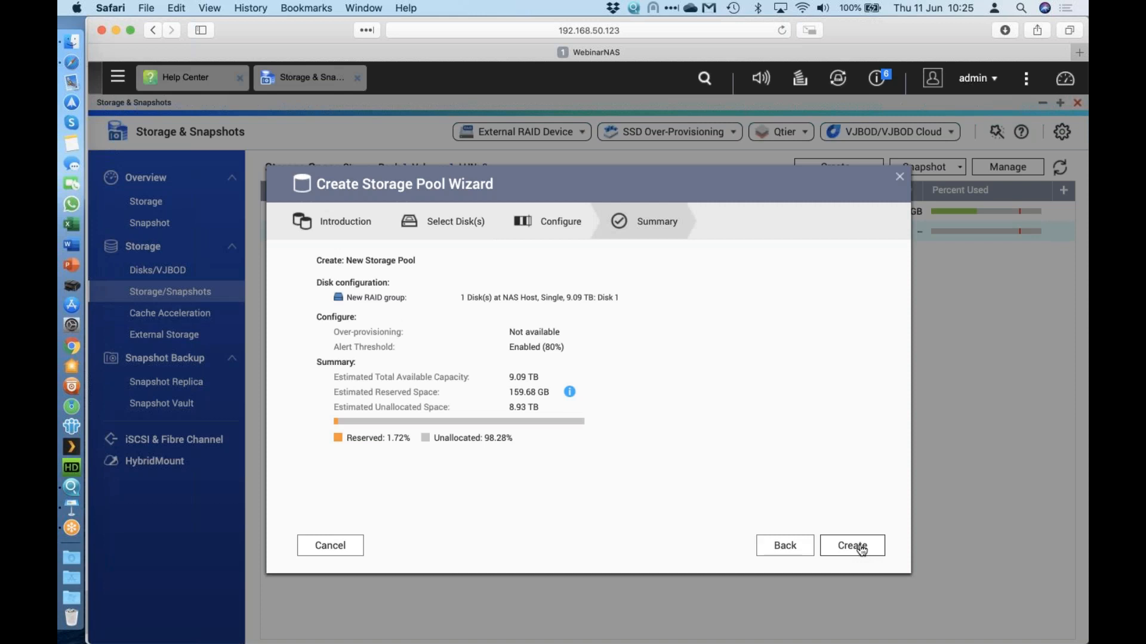
pyautogui.click(860, 547)
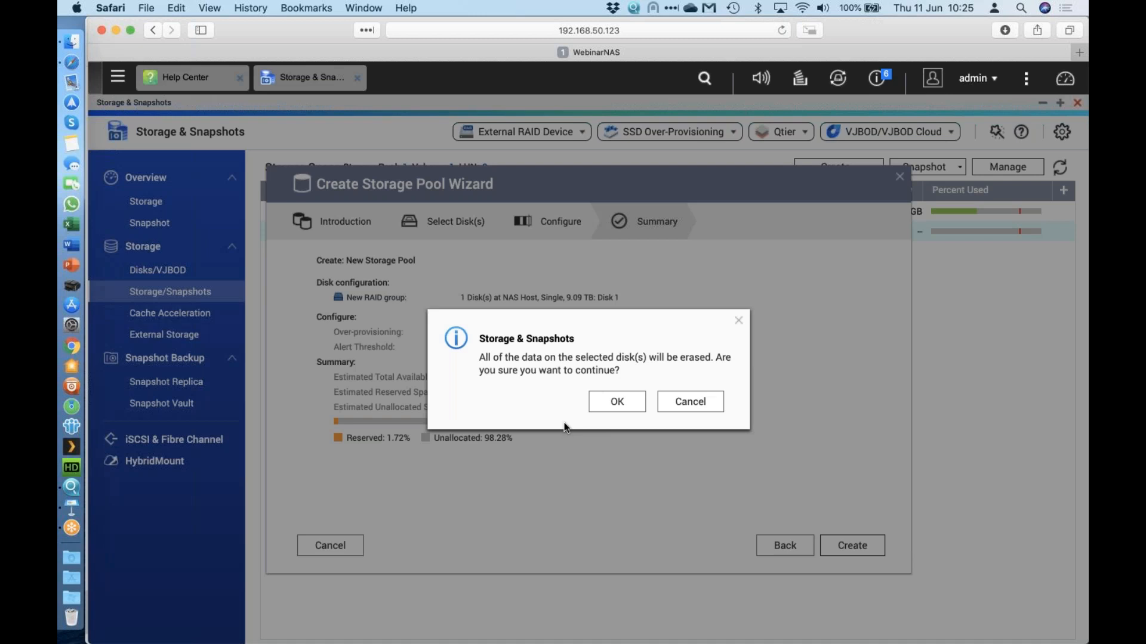
# Confirm erasing Disk 1 so the new storage pool gets created.
pyautogui.click(628, 410)
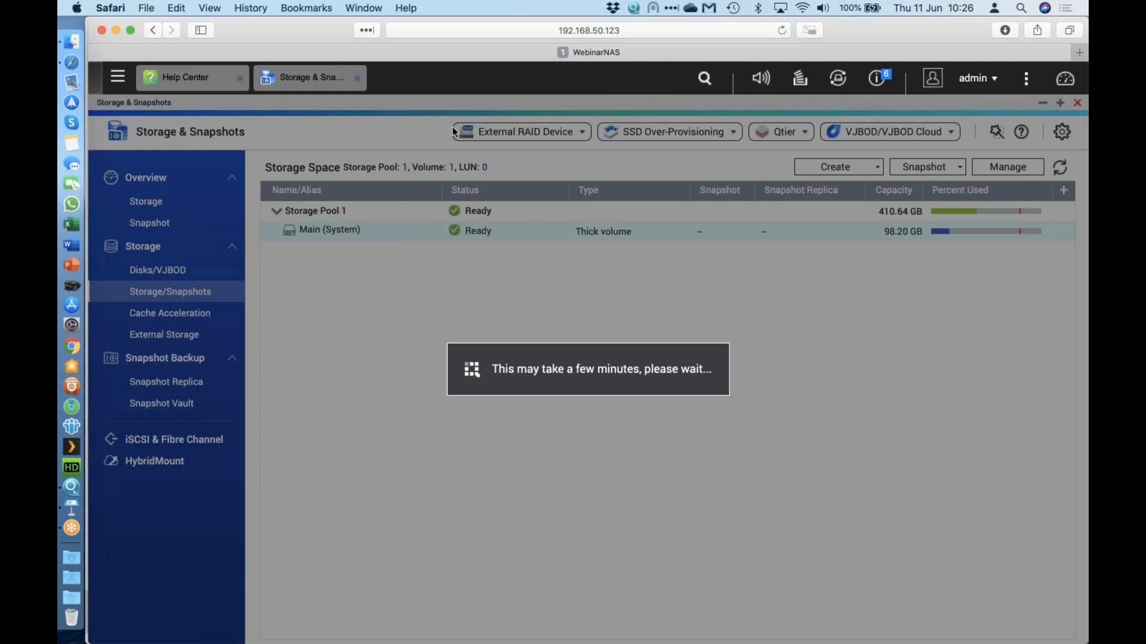
# Dismiss the Help Center introduction and close the Help Center window.
pyautogui.click(206, 79)
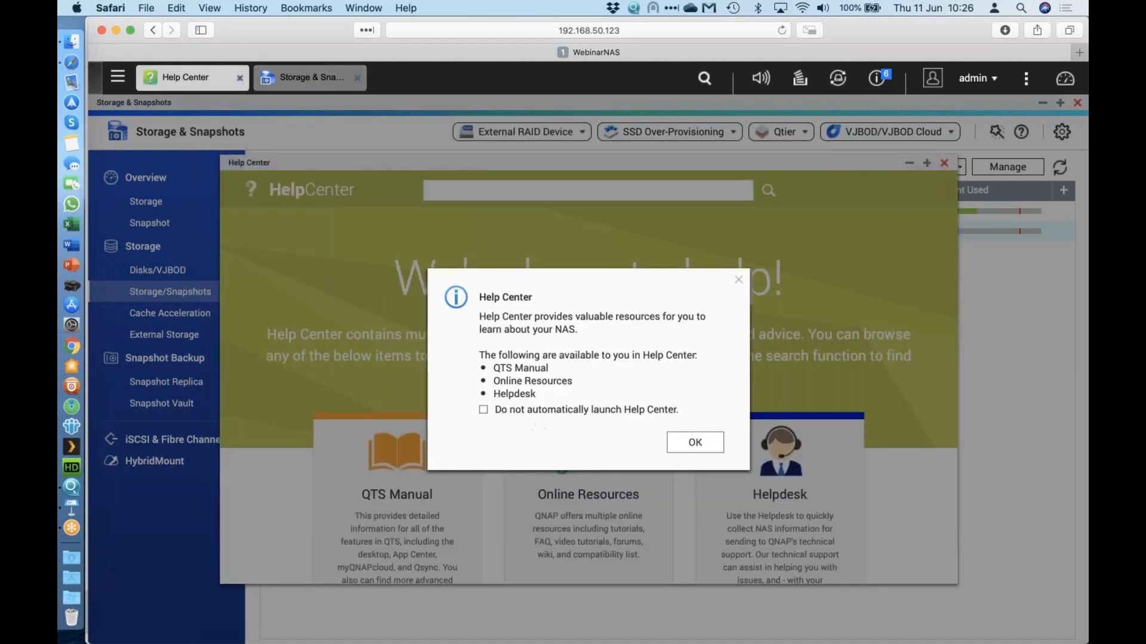
pyautogui.click(710, 446)
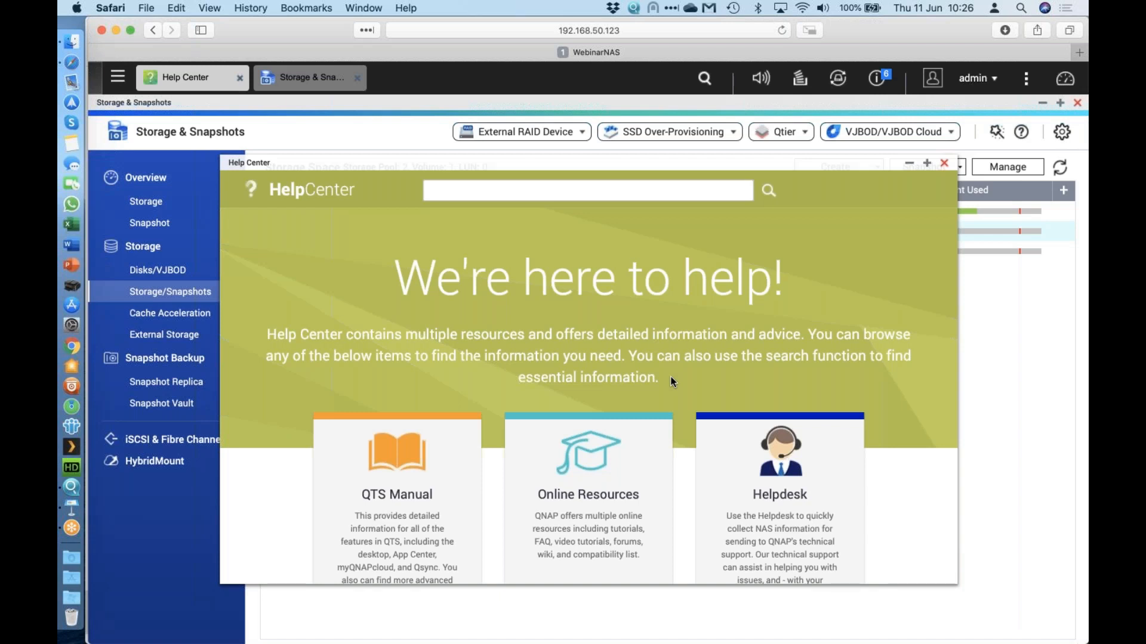
pyautogui.click(942, 165)
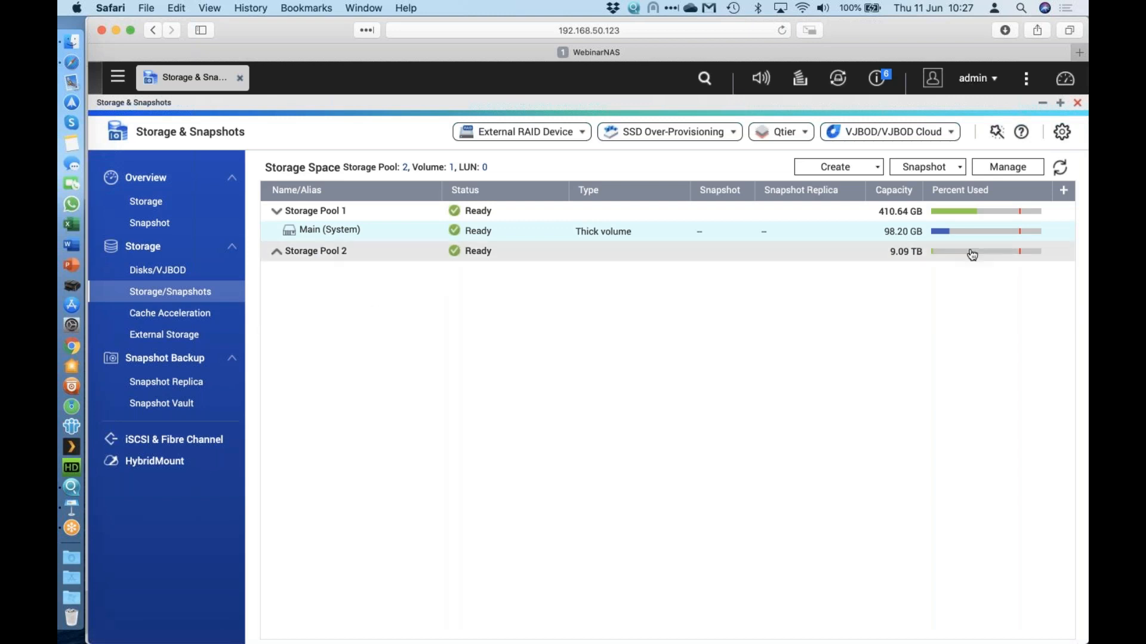
# Start a new thin volume on Storage Pool 2, acknowledging the thin provisioning warning.
pyautogui.click(873, 167)
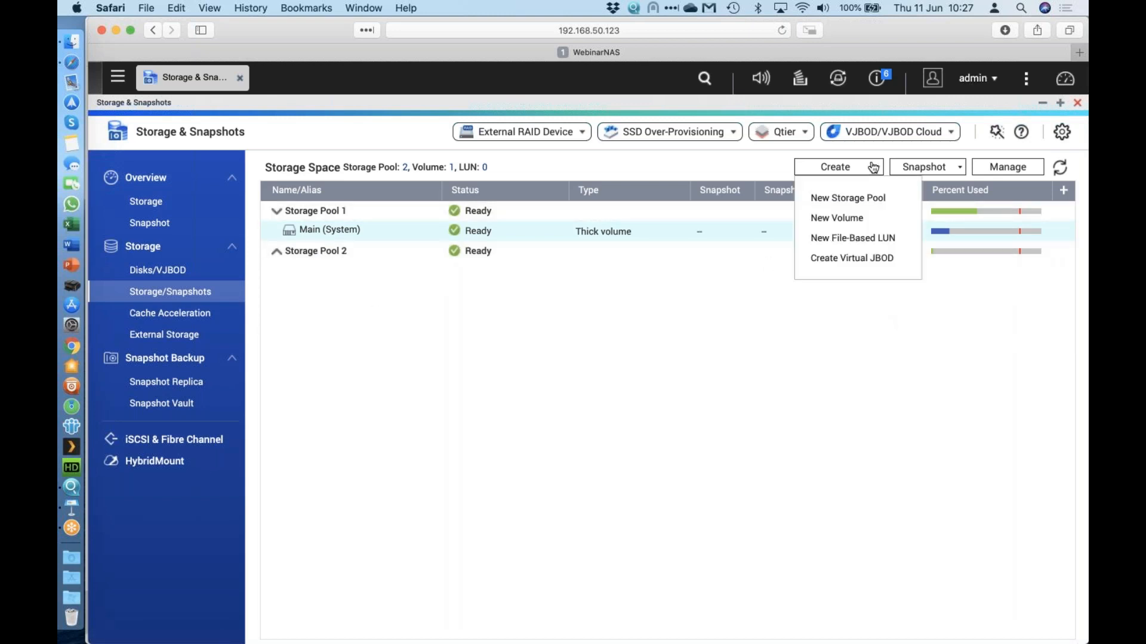
pyautogui.click(851, 222)
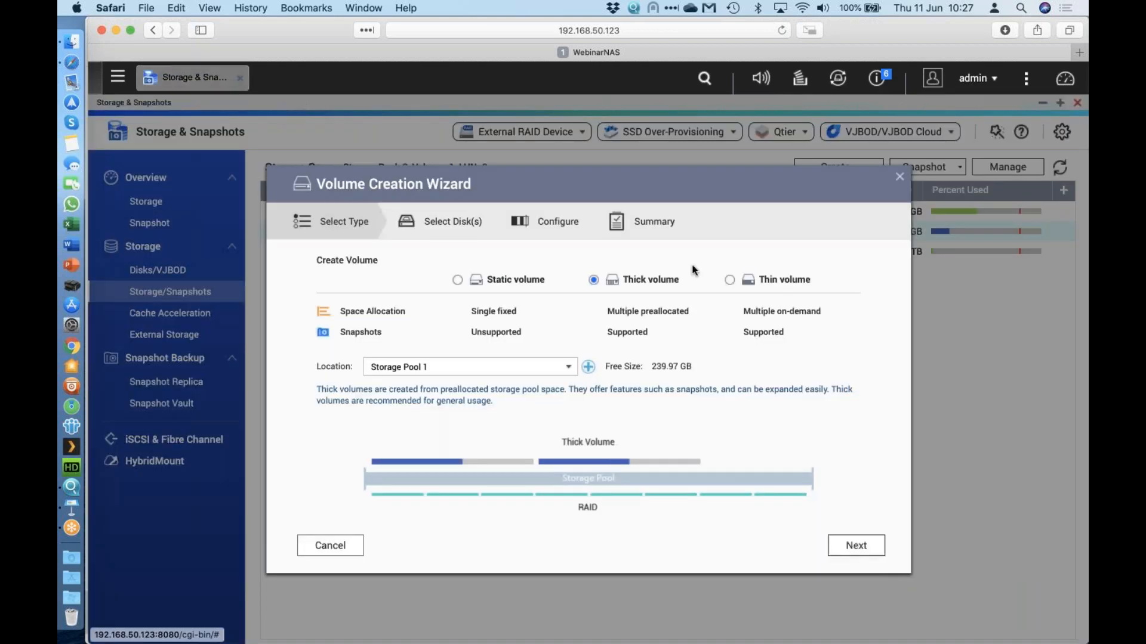
pyautogui.click(570, 368)
pyautogui.click(529, 400)
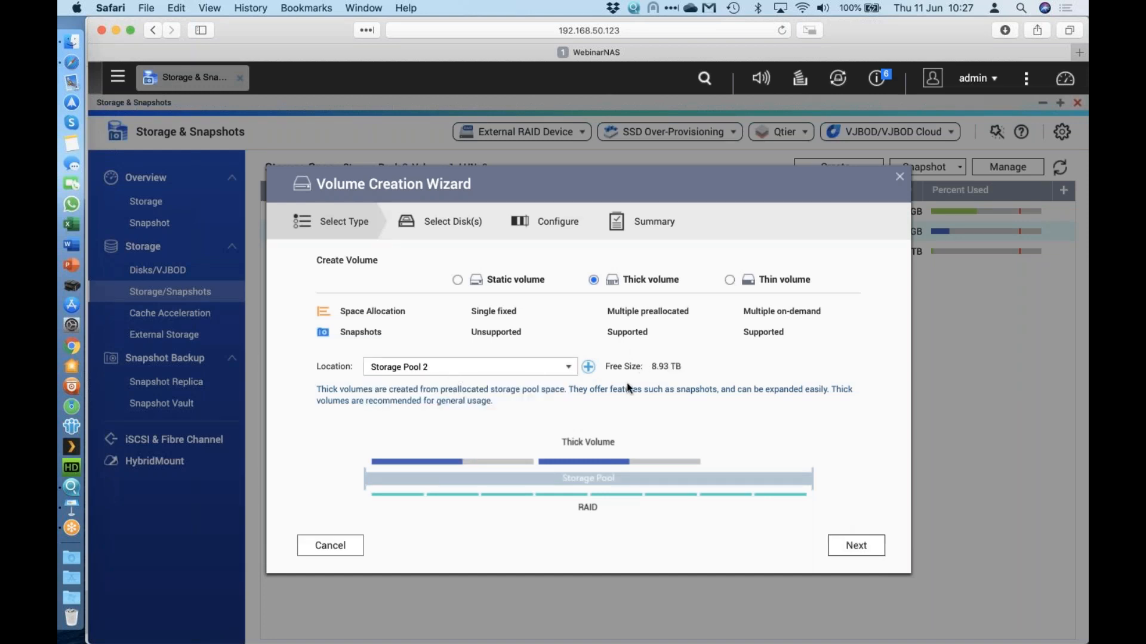
pyautogui.click(730, 281)
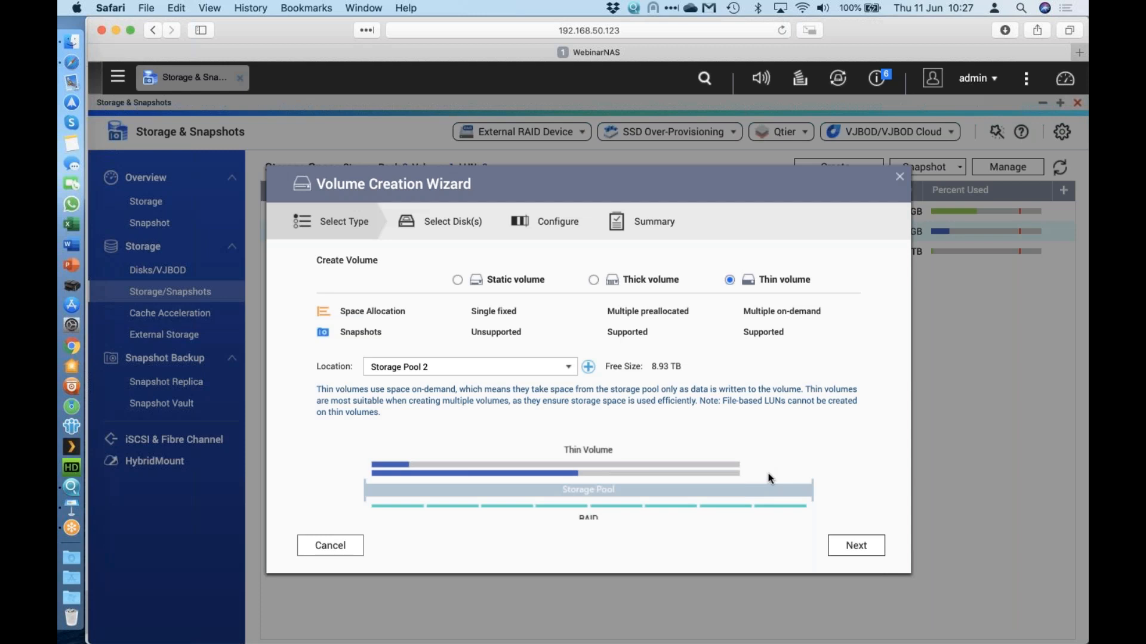
pyautogui.click(852, 545)
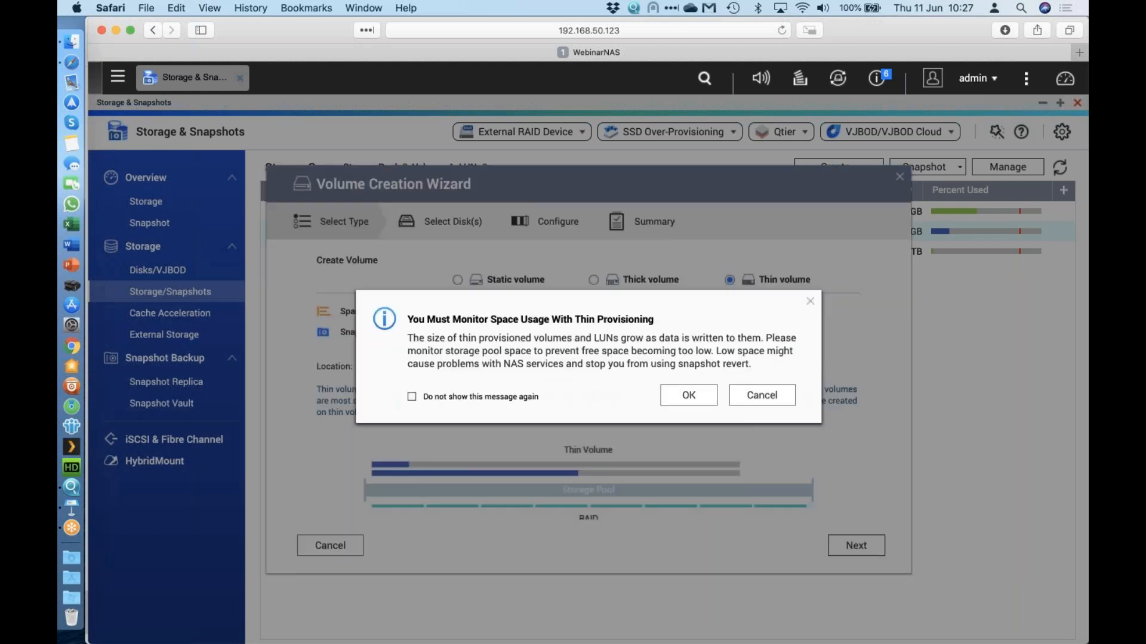
pyautogui.click(678, 398)
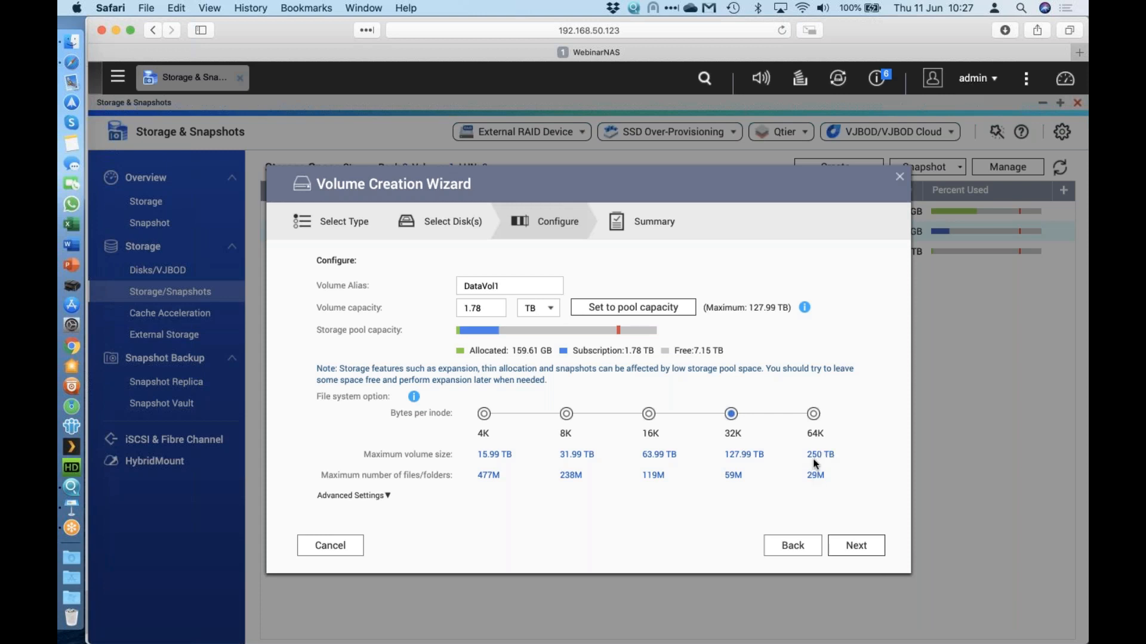
# Choose 64K bytes per inode and enter 178 TB as the volume capacity.
pyautogui.click(814, 414)
pyautogui.click(633, 307)
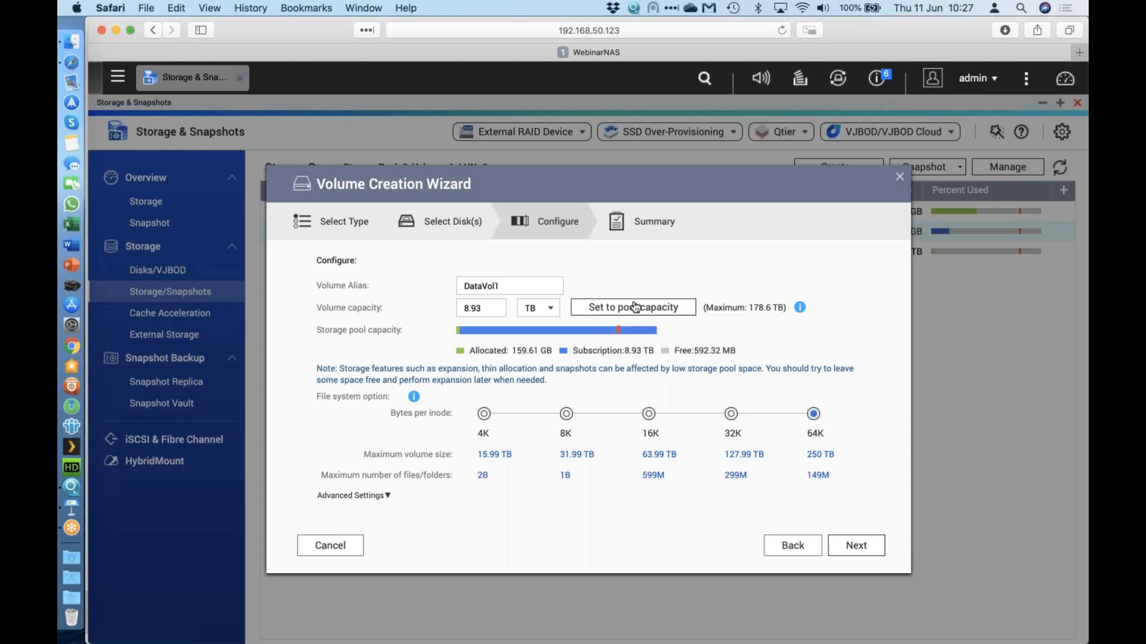
pyautogui.moveTo(488, 306); pyautogui.dragTo(435, 306)
pyautogui.write('178')
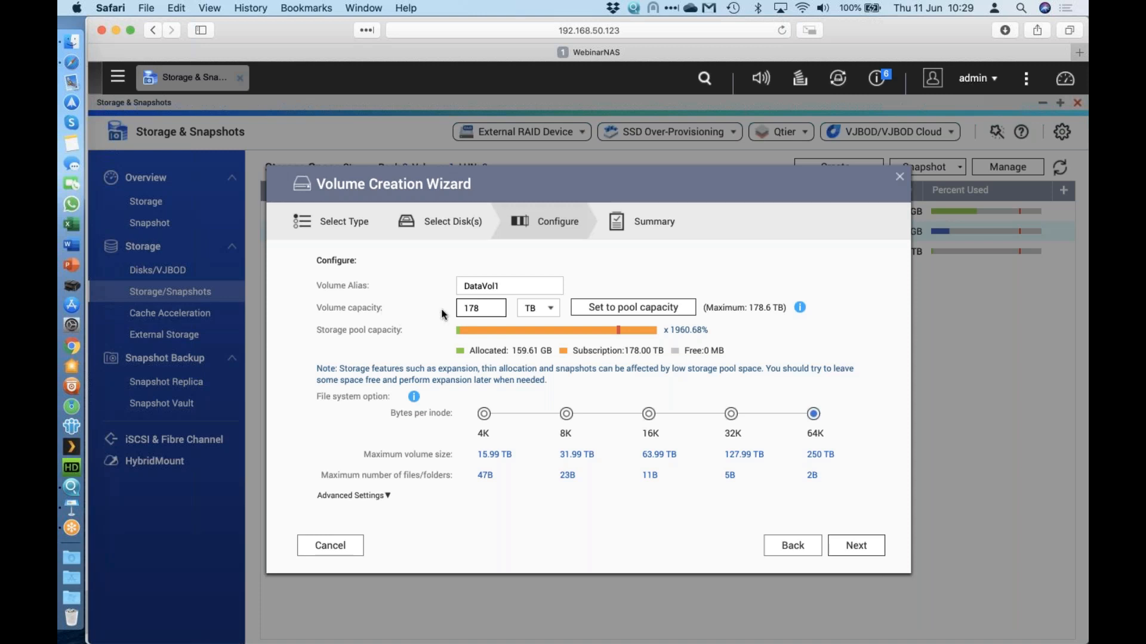
# Create the thin volume as 'Archive' with 2 TB capacity and 32K bytes per inode.
pyautogui.moveTo(477, 308); pyautogui.dragTo(444, 312)
pyautogui.write('2')
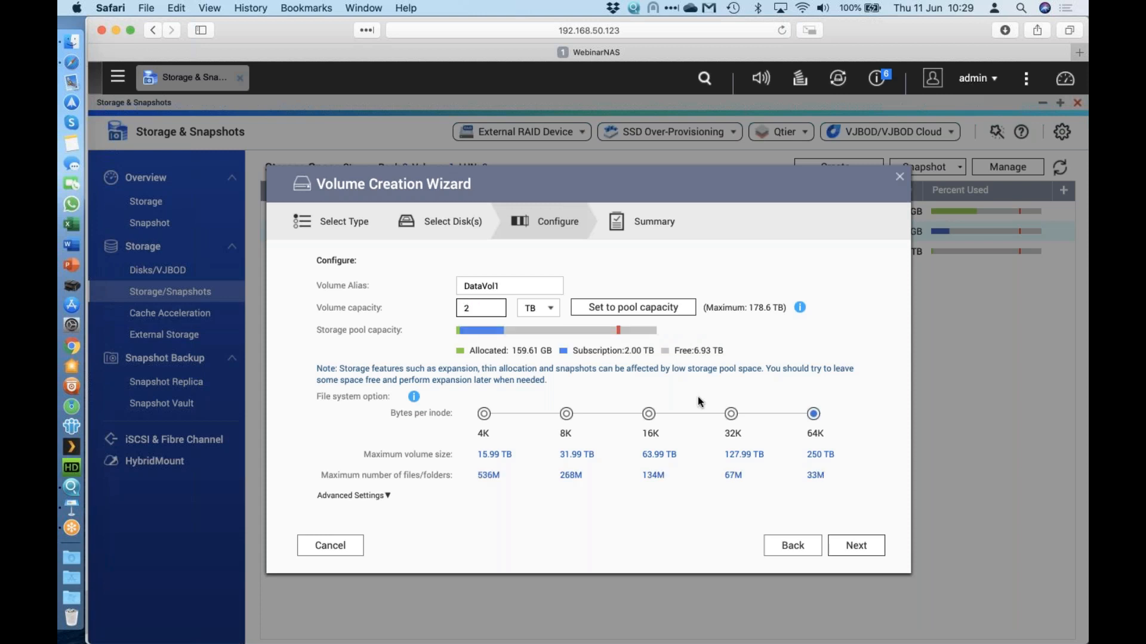
pyautogui.moveTo(531, 286); pyautogui.dragTo(435, 286)
pyautogui.write('Archive')
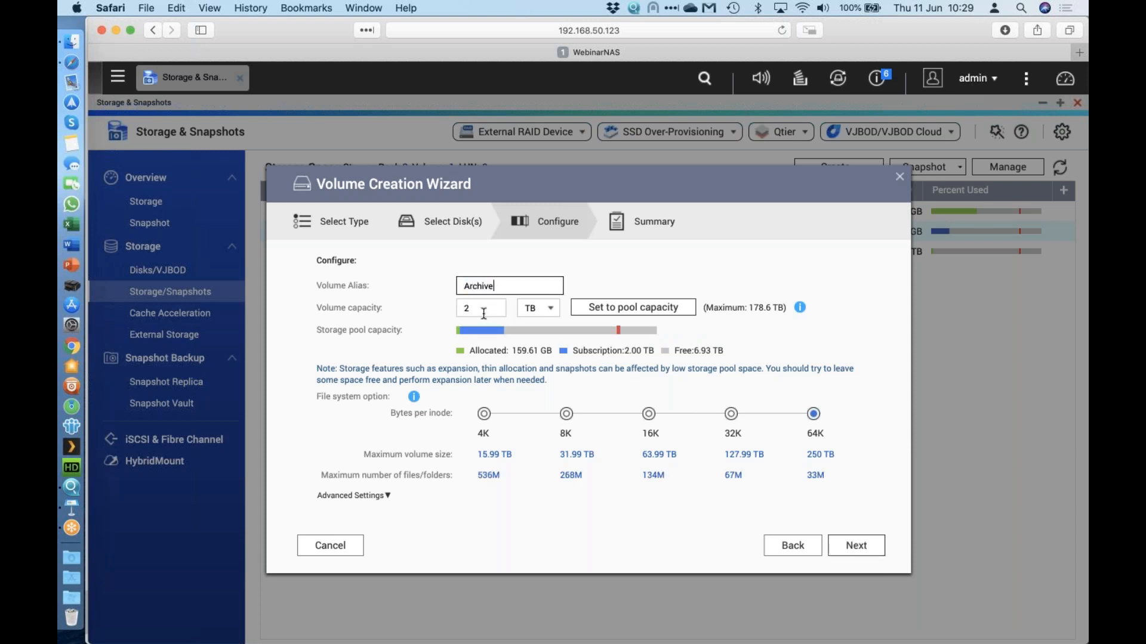
pyautogui.click(731, 414)
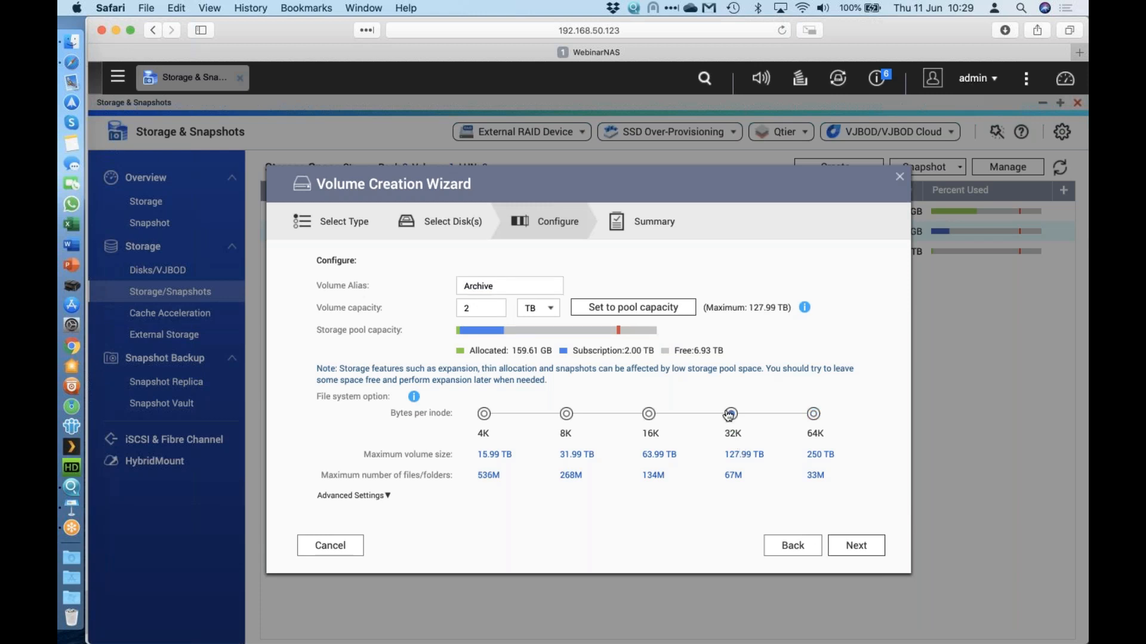
pyautogui.click(868, 552)
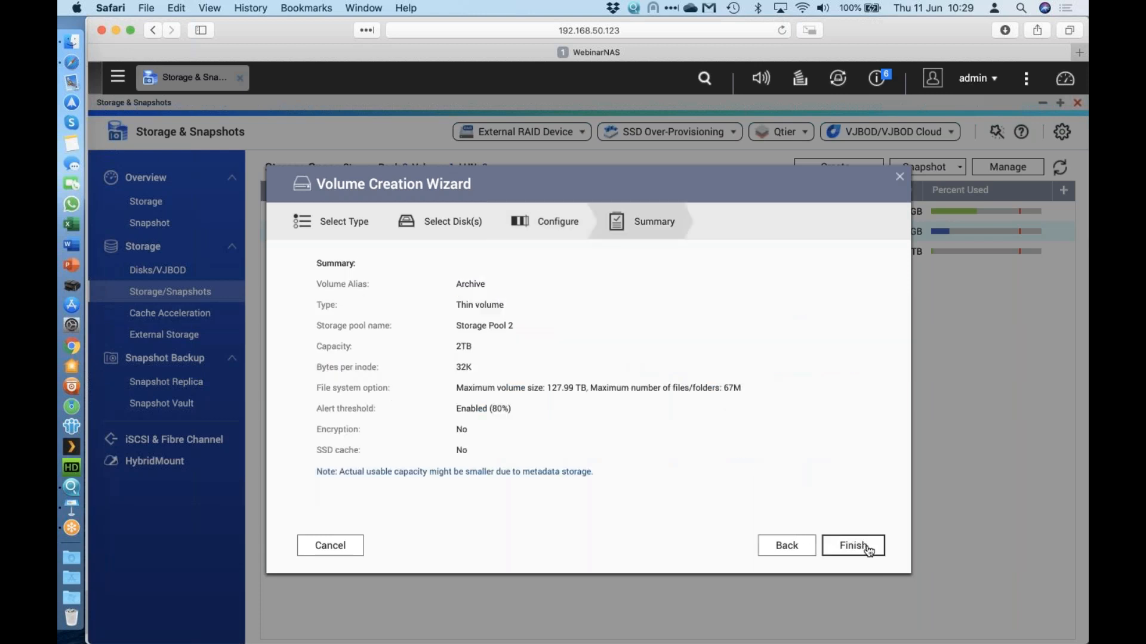
pyautogui.click(866, 546)
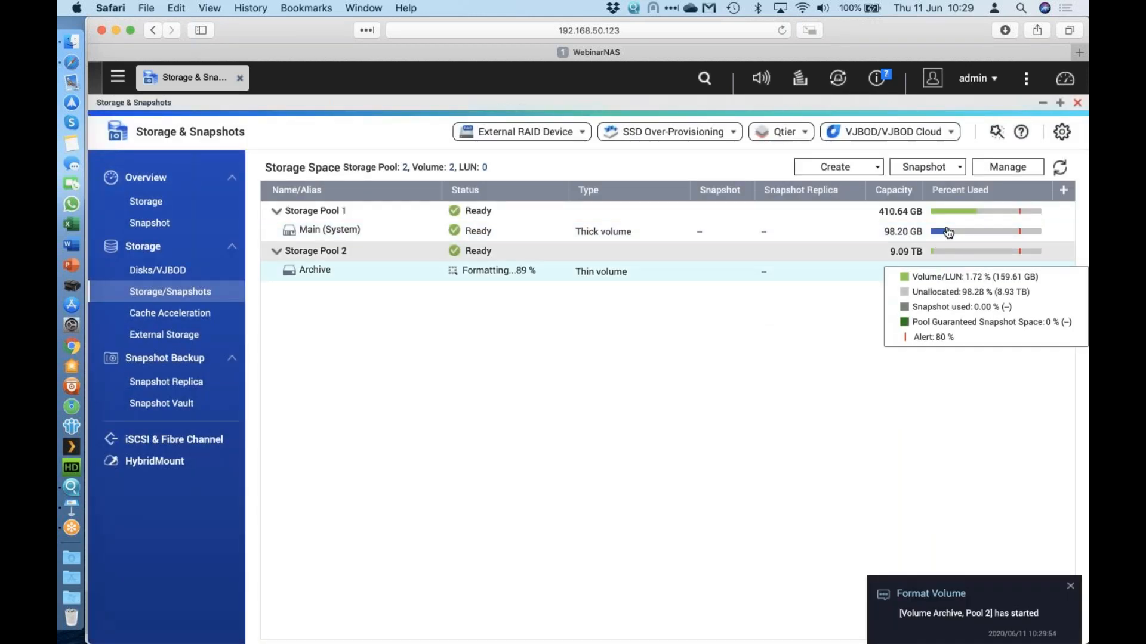
# Wait for the Archive volume to finish formatting at 1.98 TB while checking pool usage.
pyautogui.moveTo(938, 217)
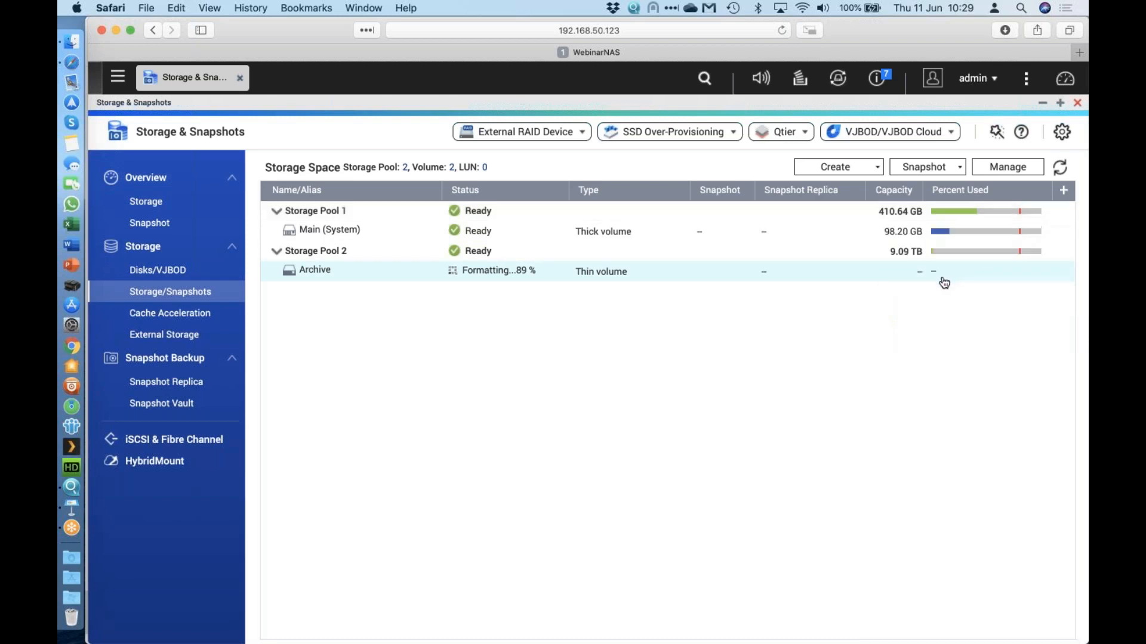
pyautogui.moveTo(941, 255)
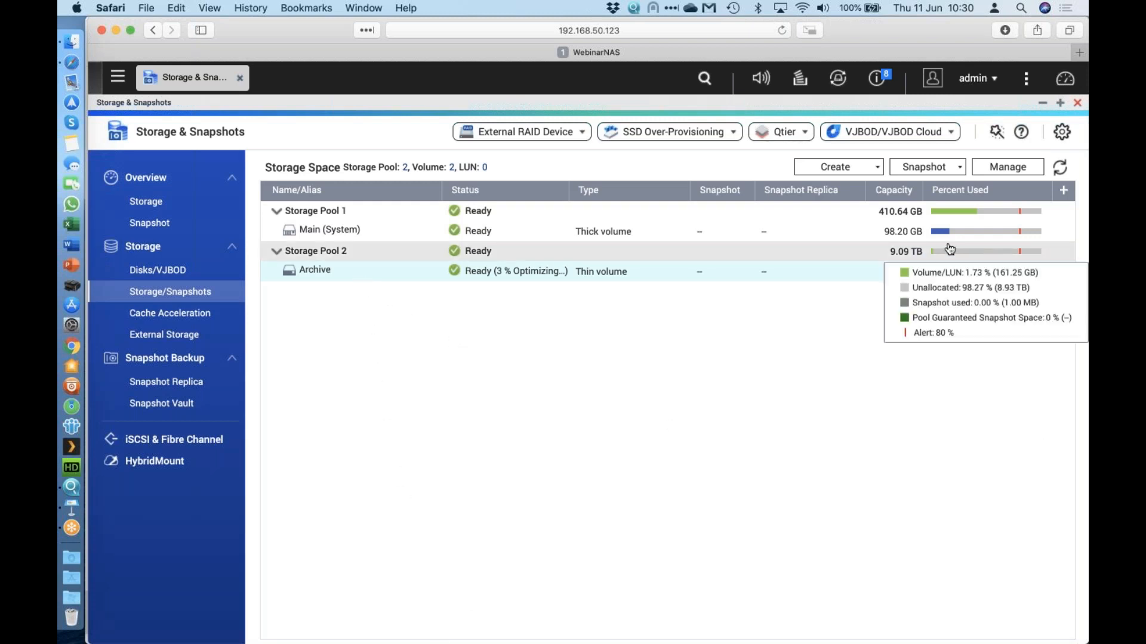
pyautogui.moveTo(961, 256)
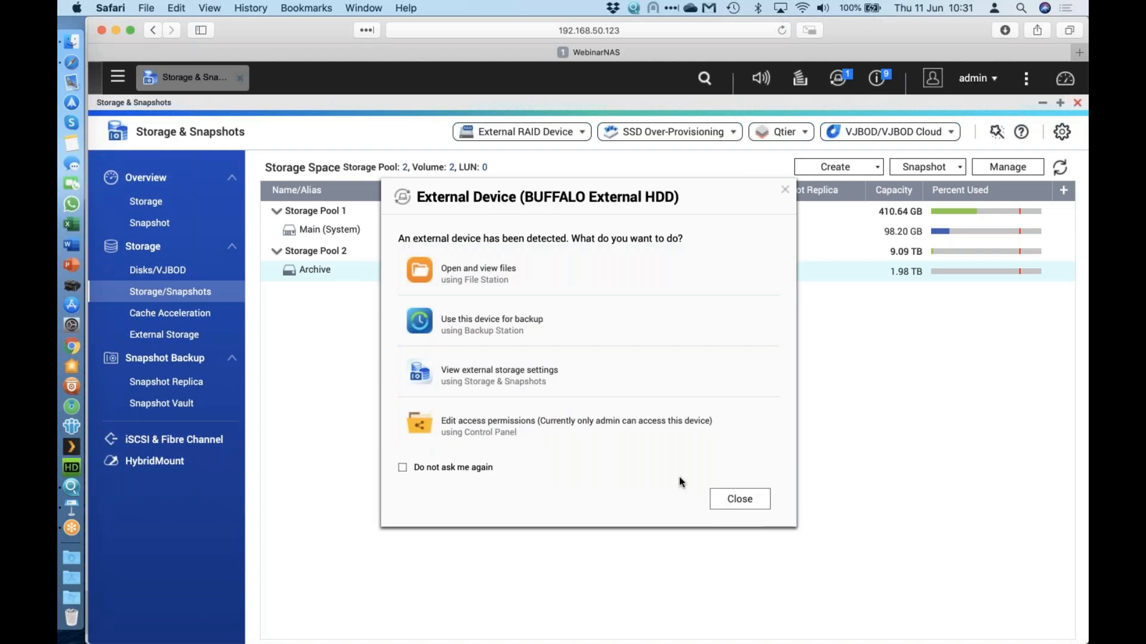
# Dismiss the external device prompt and select the USB3-500GB partition in External Storage.
pyautogui.click(755, 502)
pyautogui.click(182, 332)
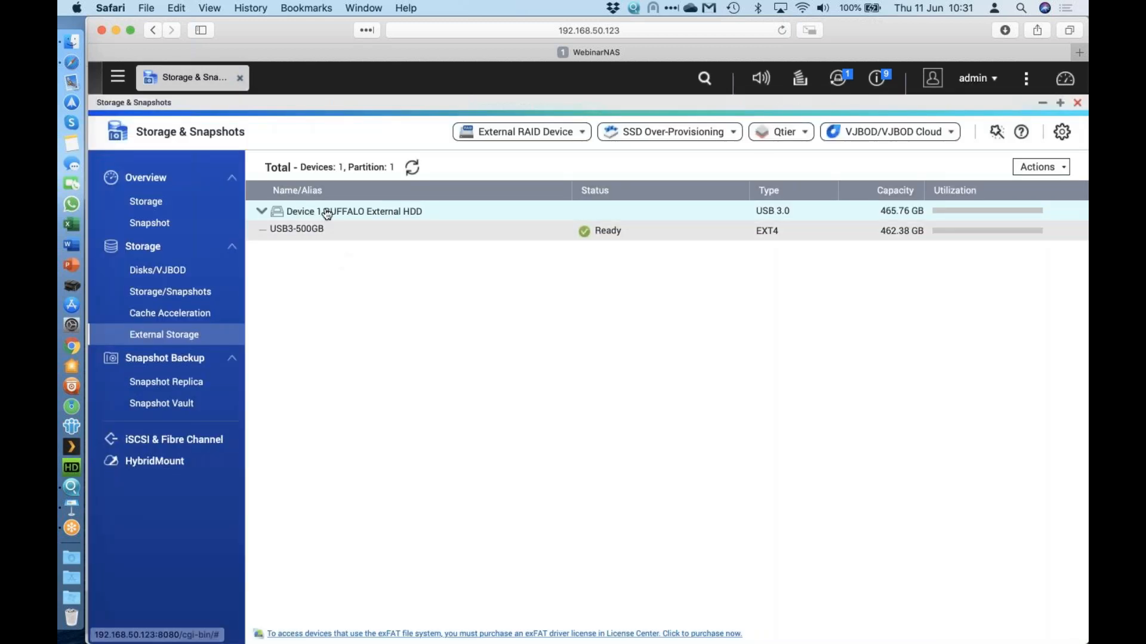
pyautogui.click(815, 237)
# Cancel an attempted eject of USB3-500GB and open its Format options instead.
pyautogui.click(1052, 171)
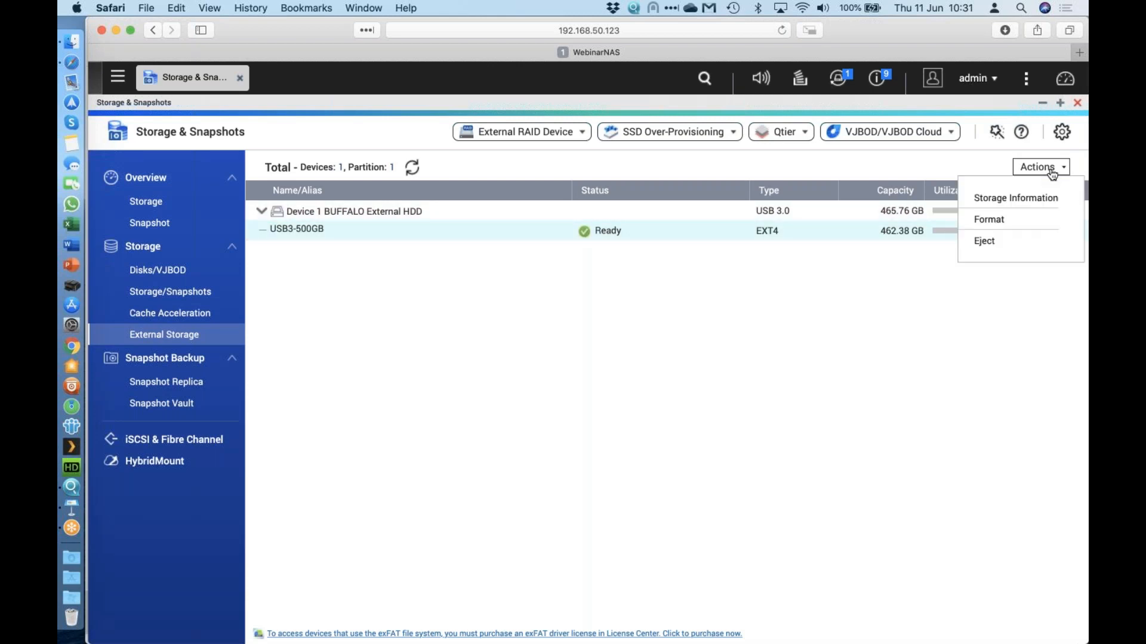
pyautogui.click(1008, 244)
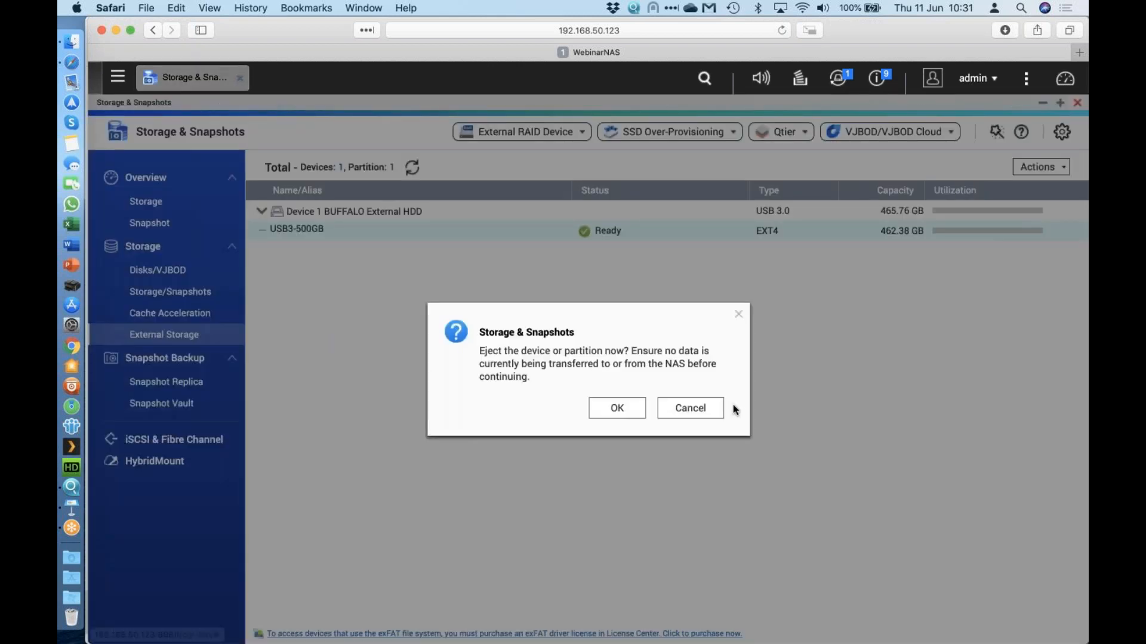
pyautogui.click(707, 414)
pyautogui.click(1039, 167)
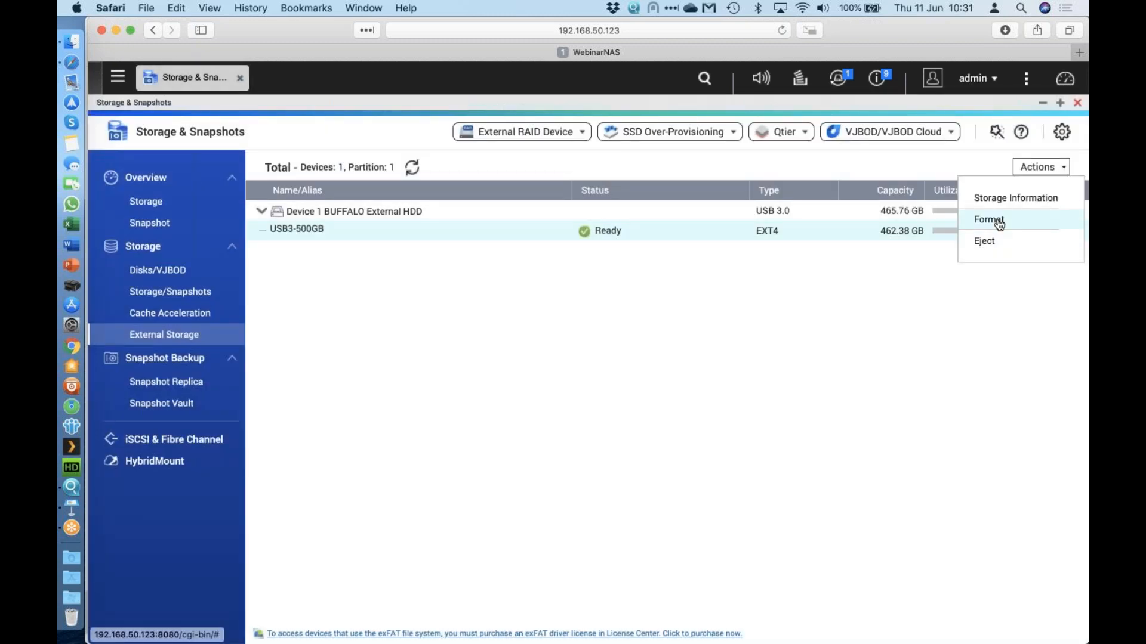
pyautogui.click(995, 219)
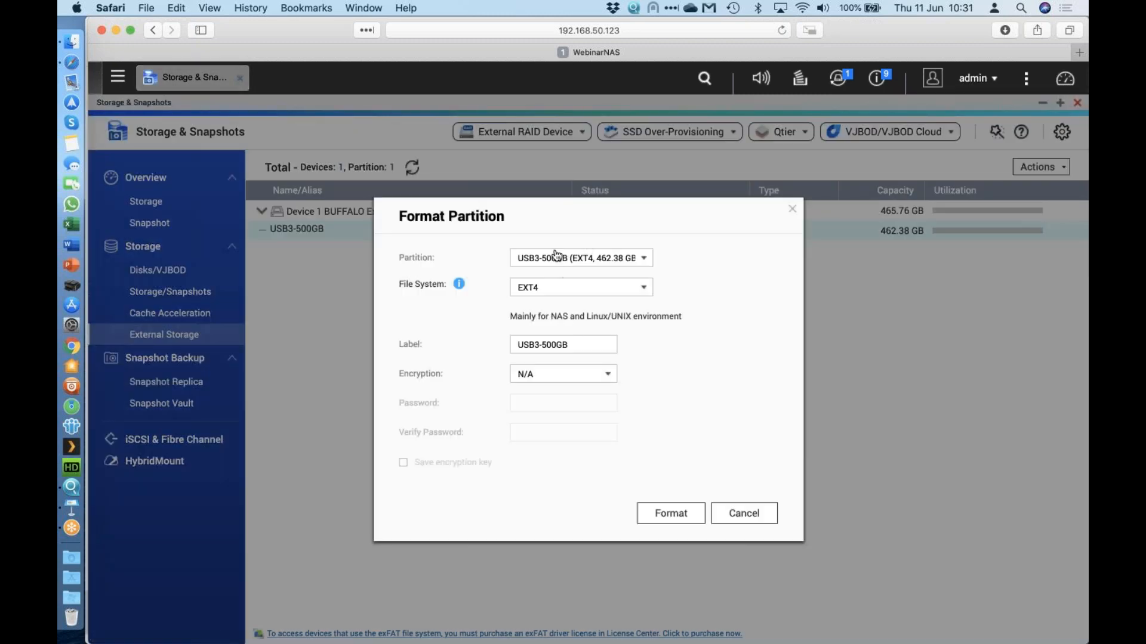
# Review the file system choices and guidance, then cancel formatting, leaving USB3-500GB as EXT4.
pyautogui.click(617, 287)
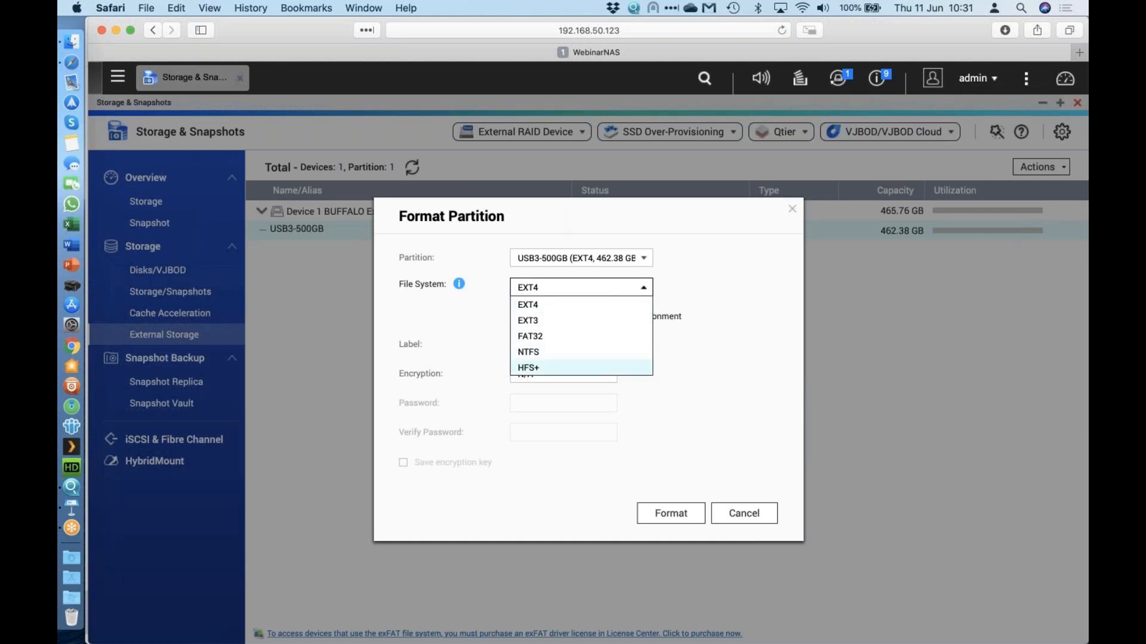
pyautogui.click(672, 290)
pyautogui.click(459, 285)
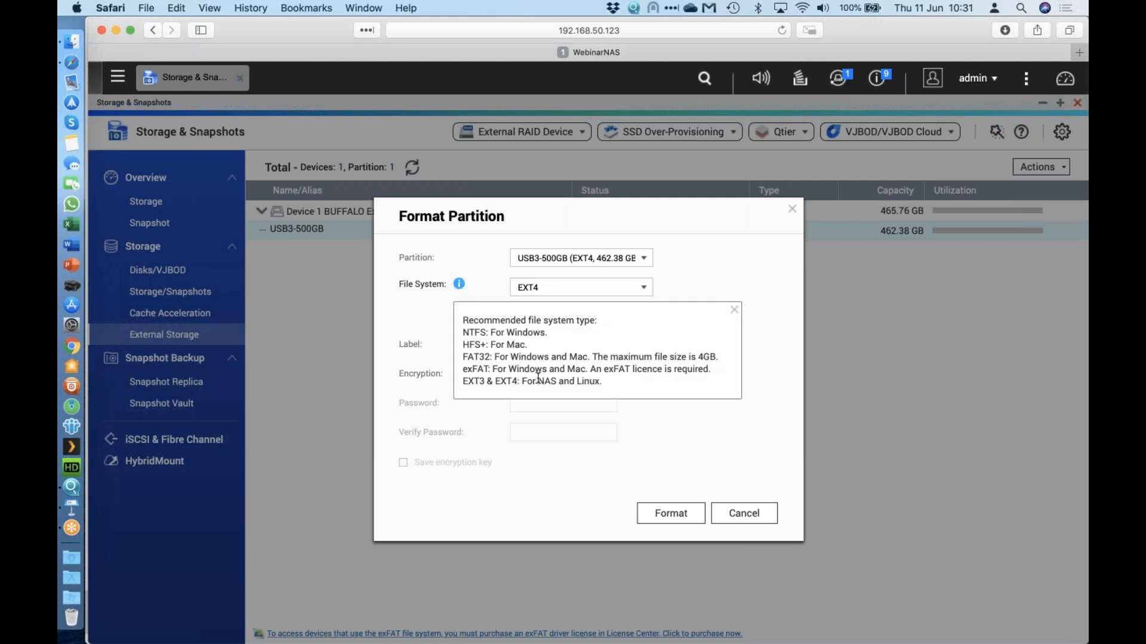
pyautogui.click(770, 249)
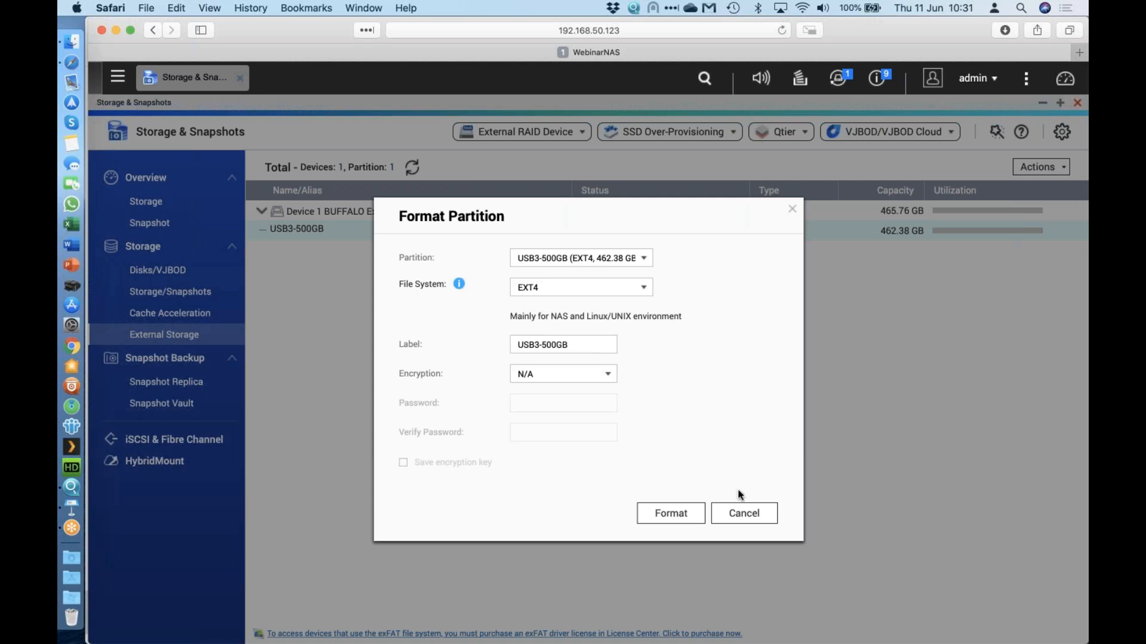
pyautogui.click(740, 514)
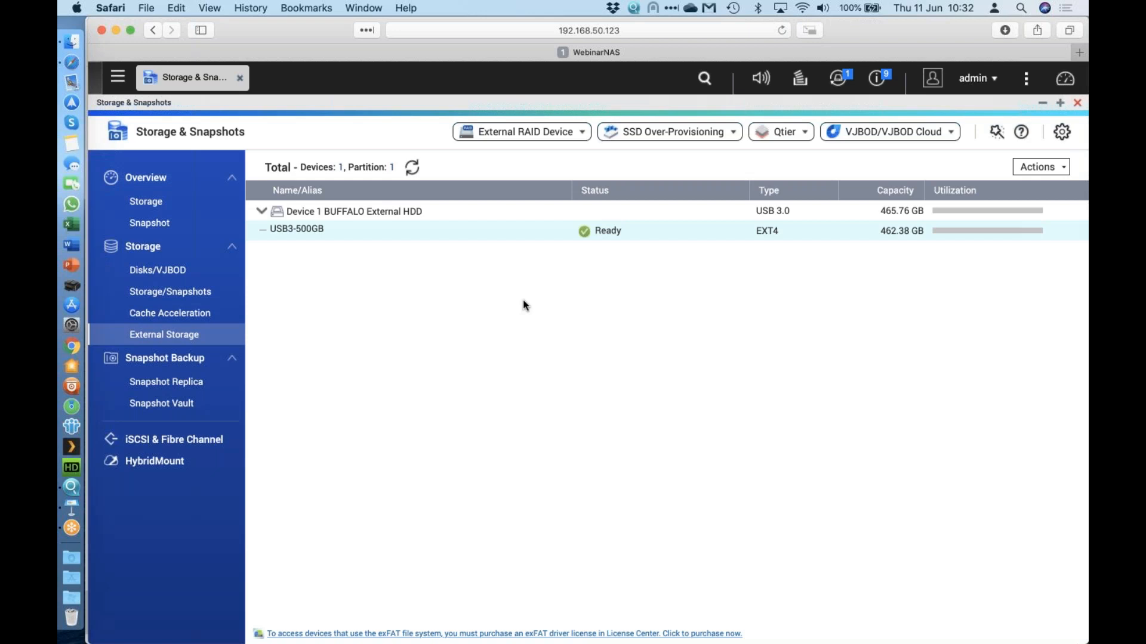
pyautogui.click(173, 271)
pyautogui.click(170, 292)
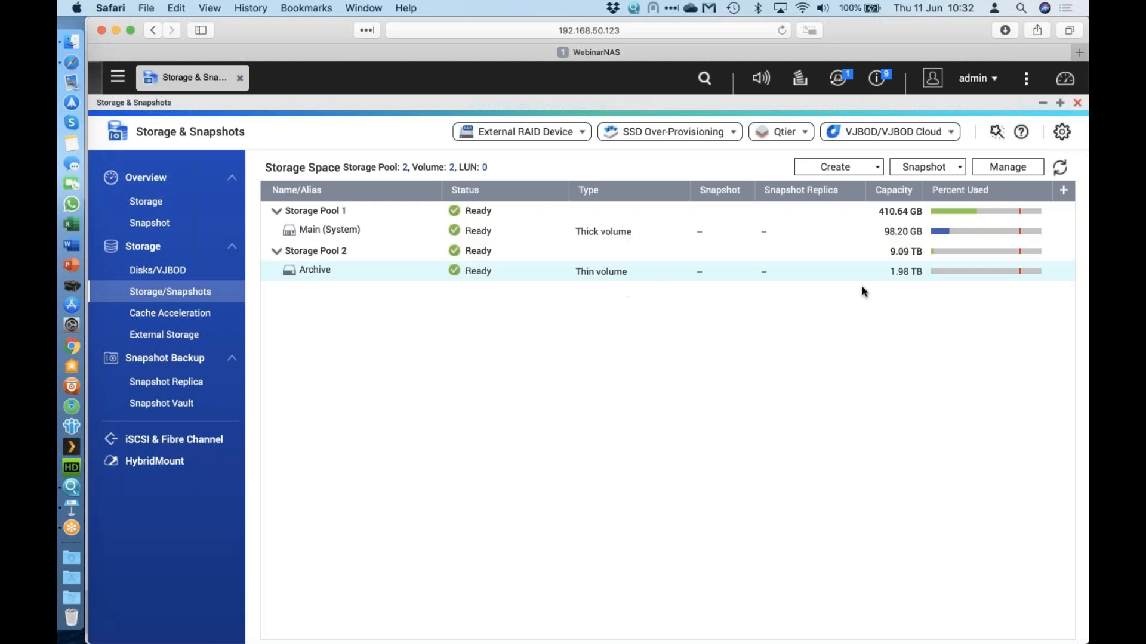
pyautogui.moveTo(955, 252)
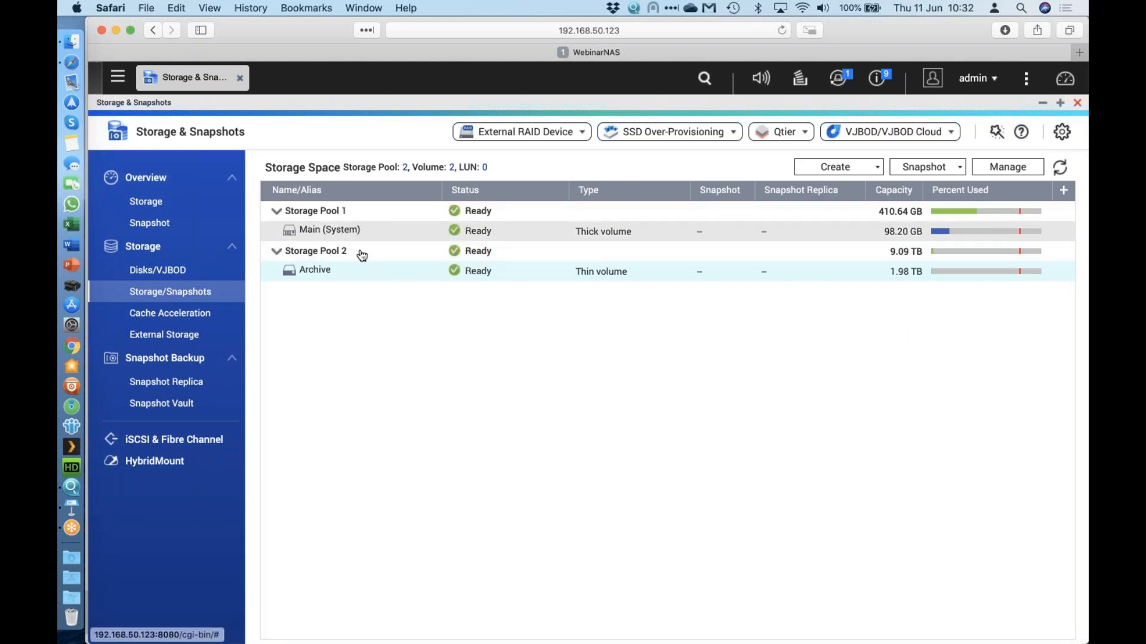
pyautogui.click(122, 84)
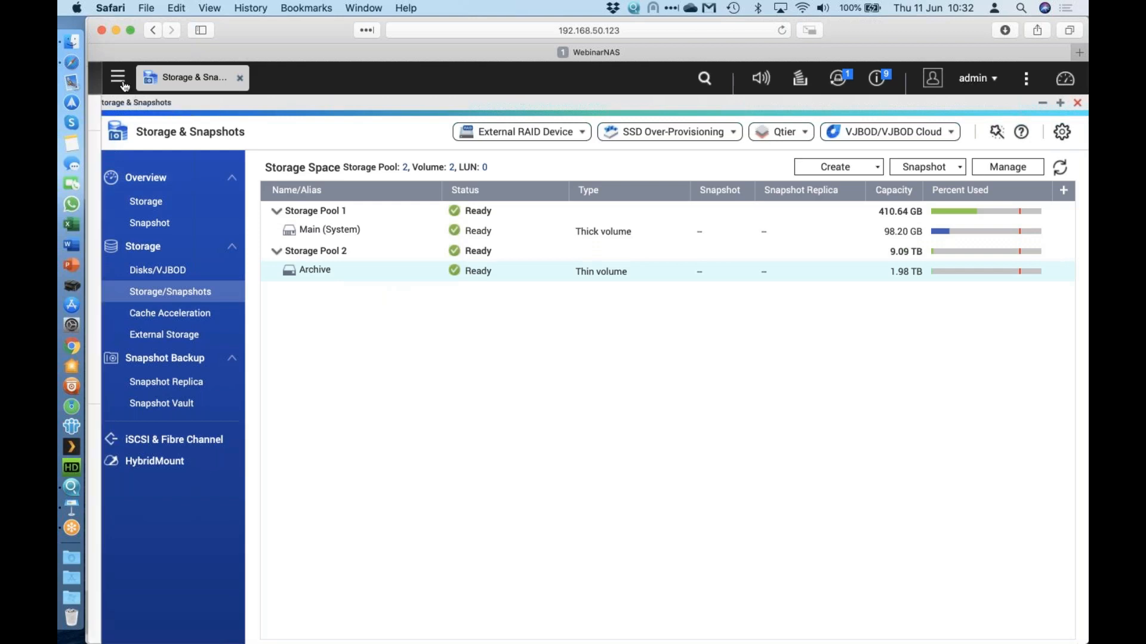
# Go to Control Panel > Privilege > Users and choose Create a User.
pyautogui.click(145, 173)
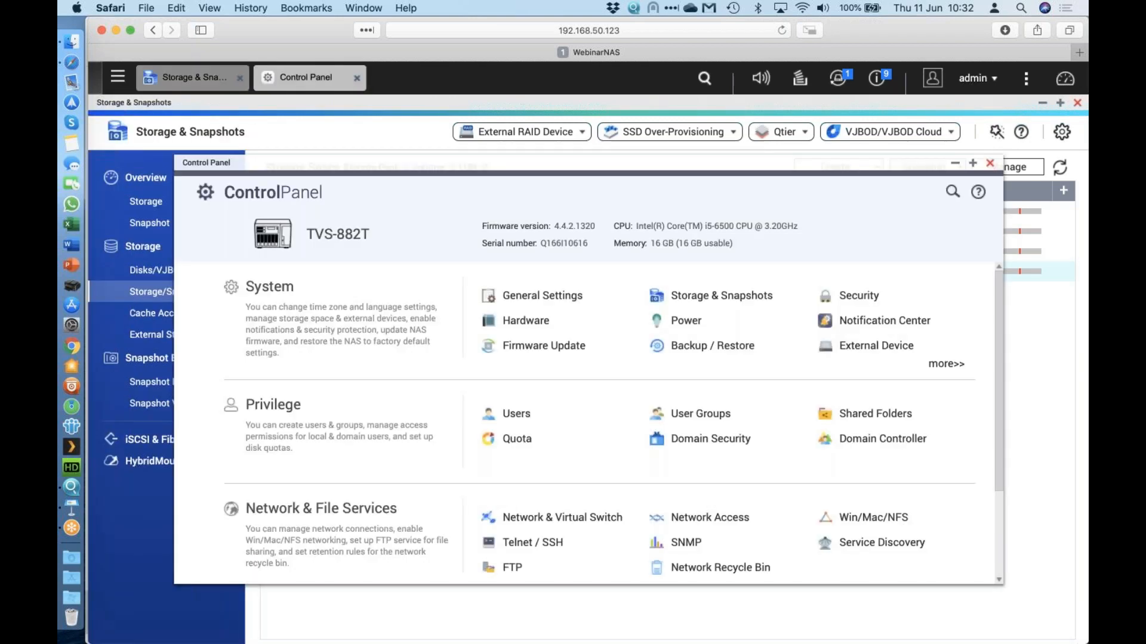
pyautogui.click(273, 408)
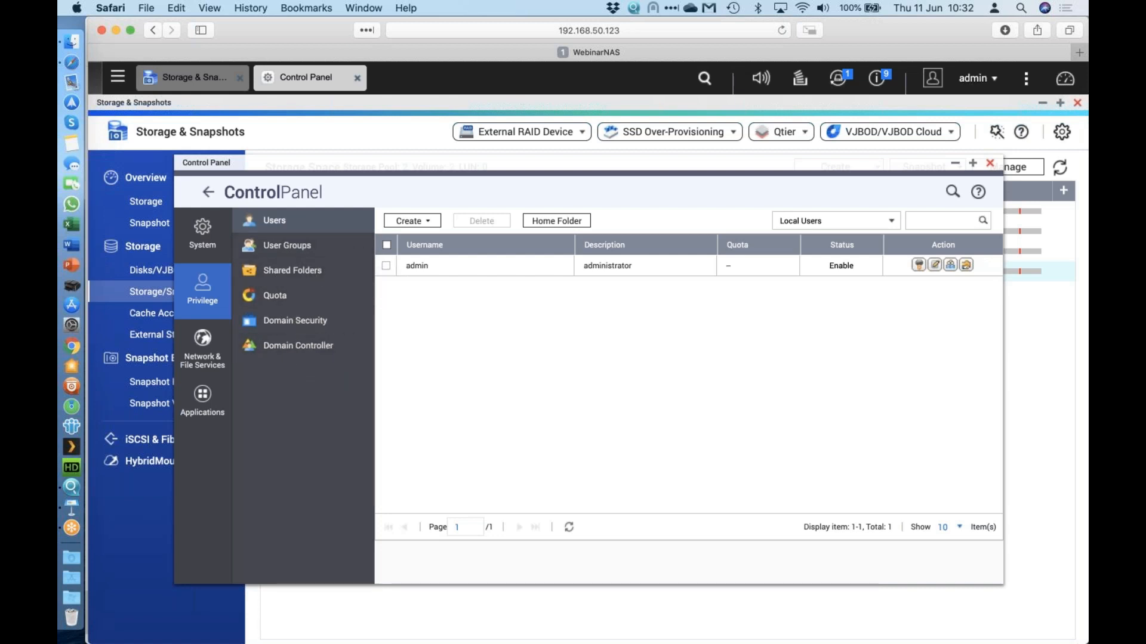
pyautogui.click(425, 222)
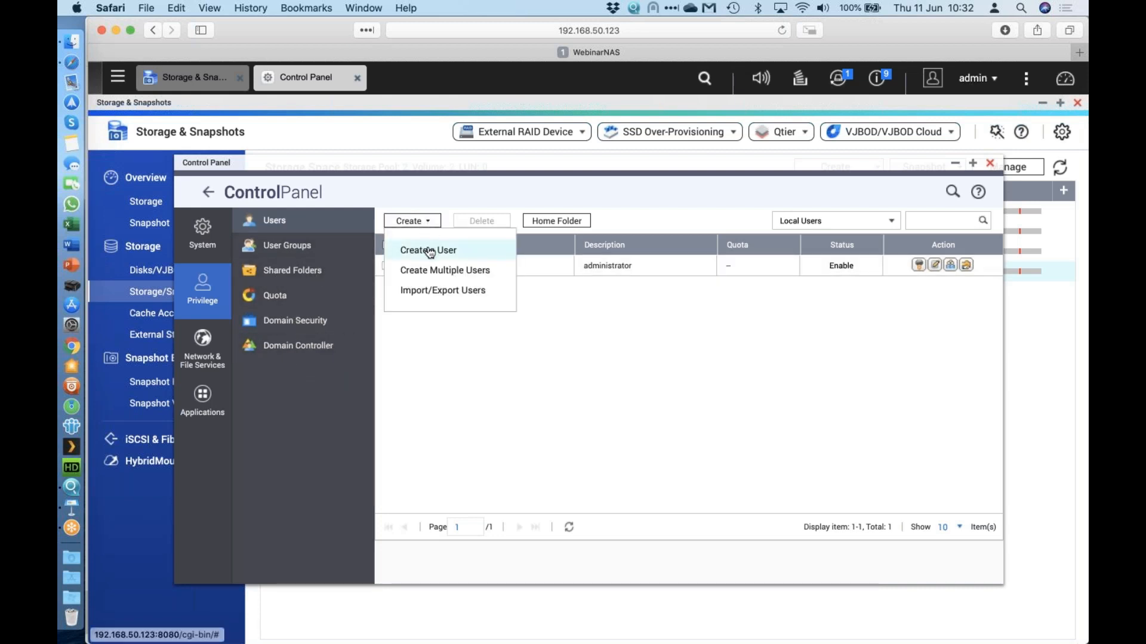
pyautogui.click(429, 250)
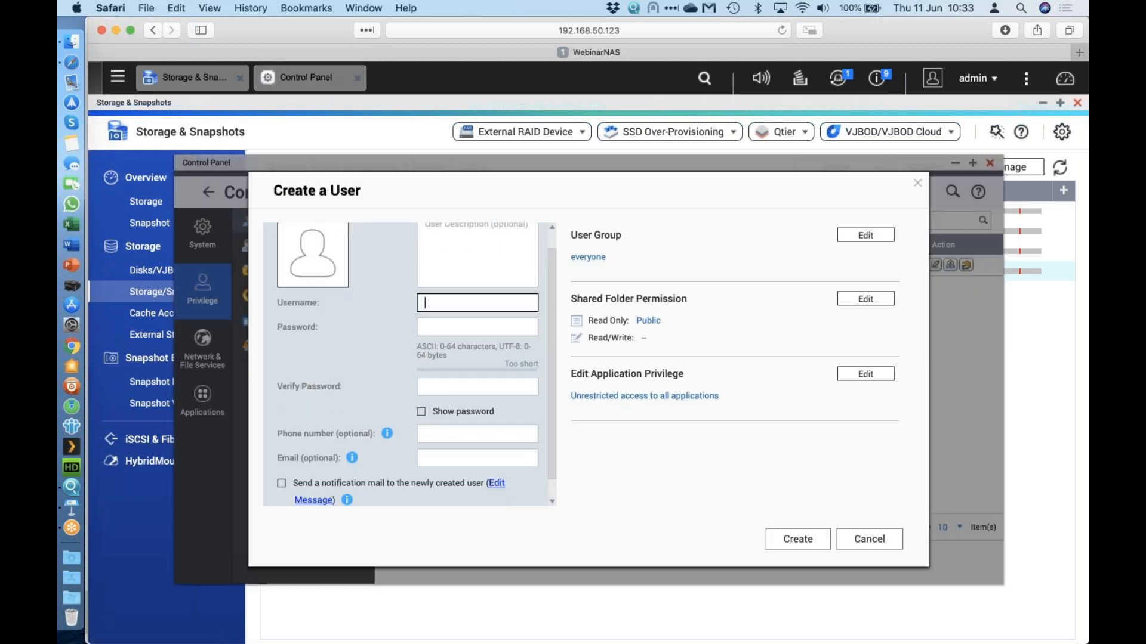
# Enter username testuser, fill in the password and its confirmation, and show both as text.
pyautogui.write('testuser')
pyautogui.click(450, 325)
pyautogui.write('••••••••')
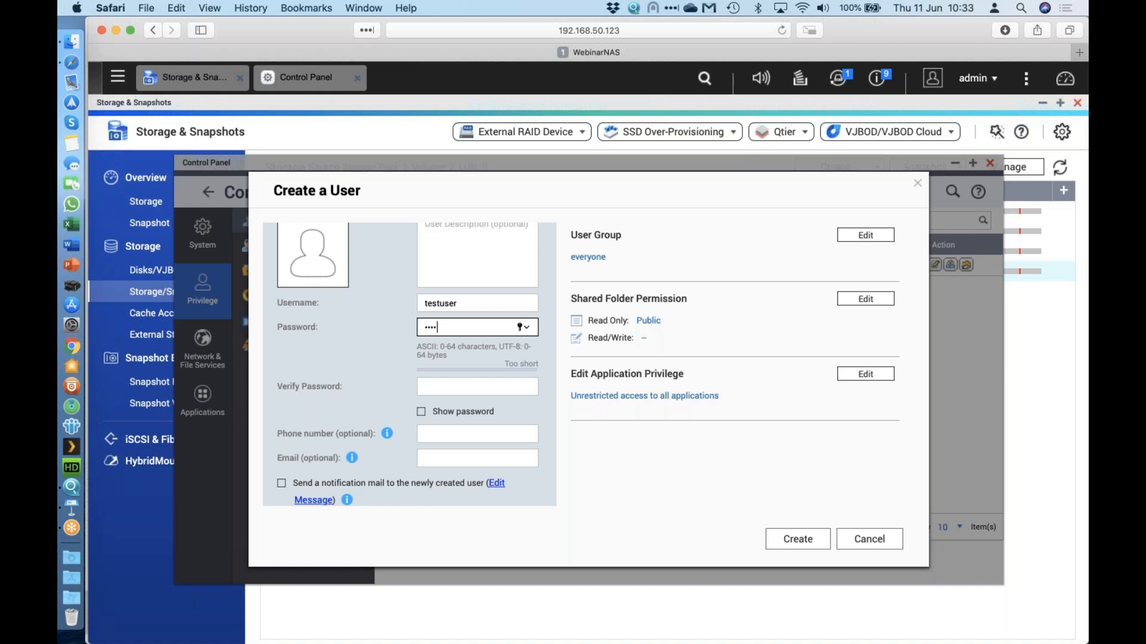
pyautogui.click(461, 387)
pyautogui.write('••••••••')
pyautogui.press('BackSpace')
pyautogui.press('BackSpace')
pyautogui.press('BackSpace')
pyautogui.press('BackSpace')
pyautogui.press('BackSpace')
pyautogui.press('BackSpace')
pyautogui.press('BackSpace')
pyautogui.press('BackSpace')
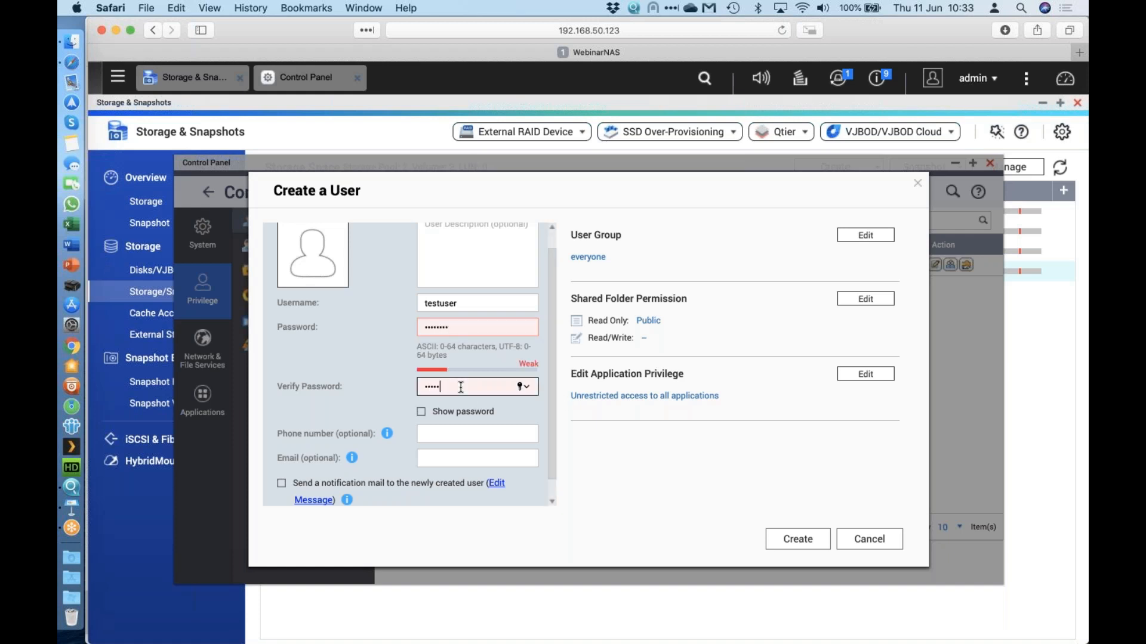
pyautogui.write('qnapwnap')
pyautogui.click(444, 412)
pyautogui.click(450, 388)
pyautogui.press('BackSpace')
pyautogui.write('q')
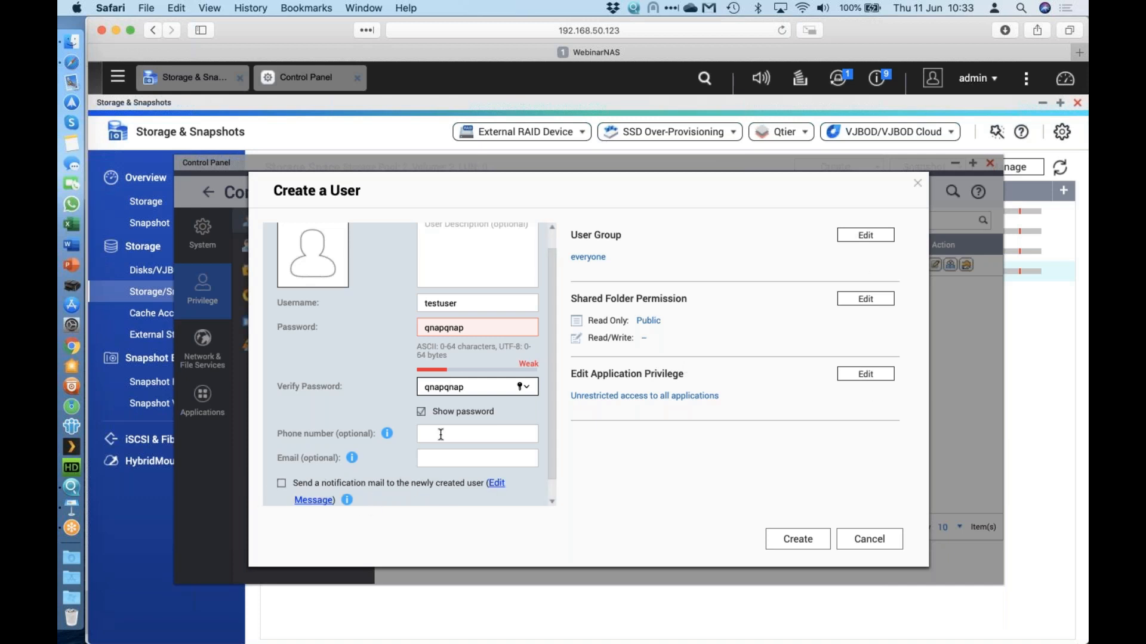
# Retype the password and its confirmation to fix a mismatch, then try creating the account.
pyautogui.click(803, 540)
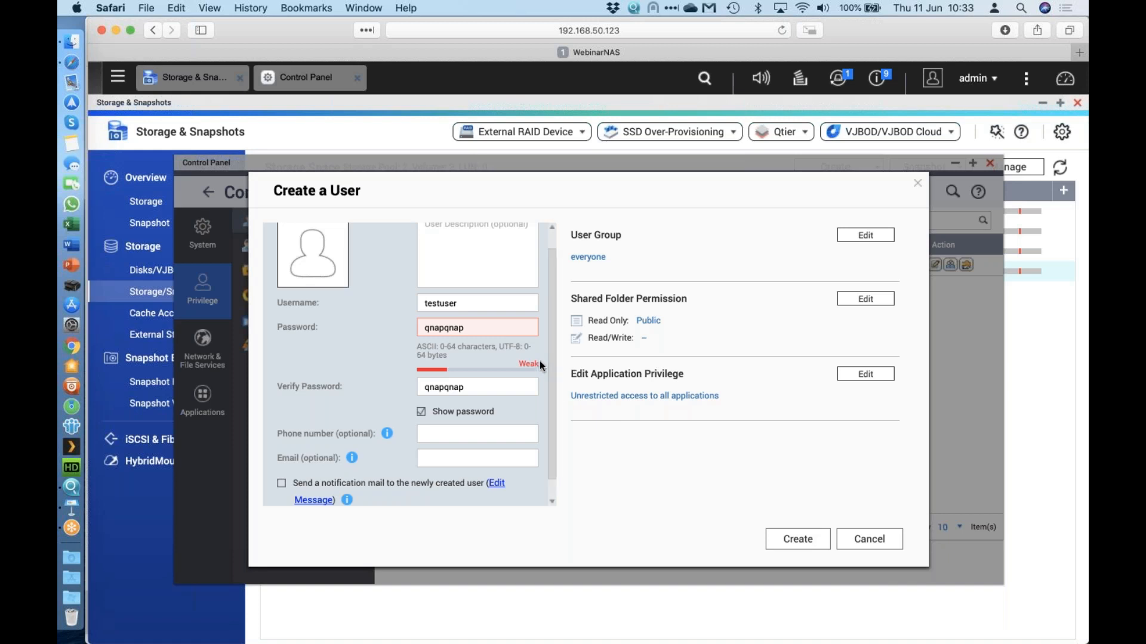
pyautogui.click(800, 542)
pyautogui.click(472, 328)
pyautogui.press('super+a')
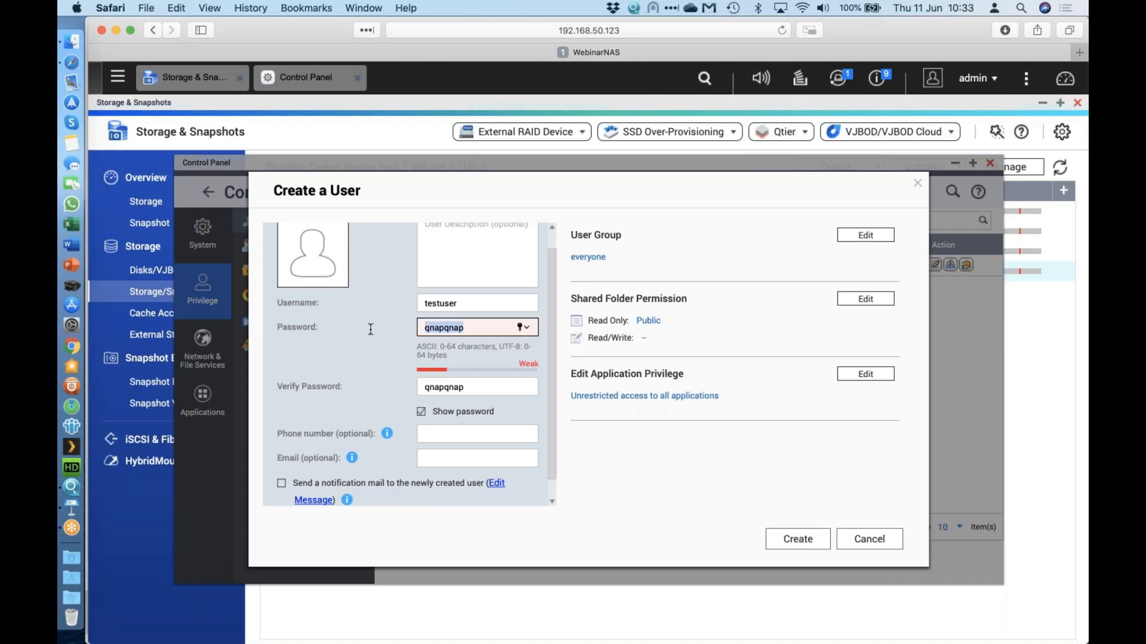
pyautogui.write('qnapqnap')
pyautogui.press('Tab')
pyautogui.write('qnapwna')
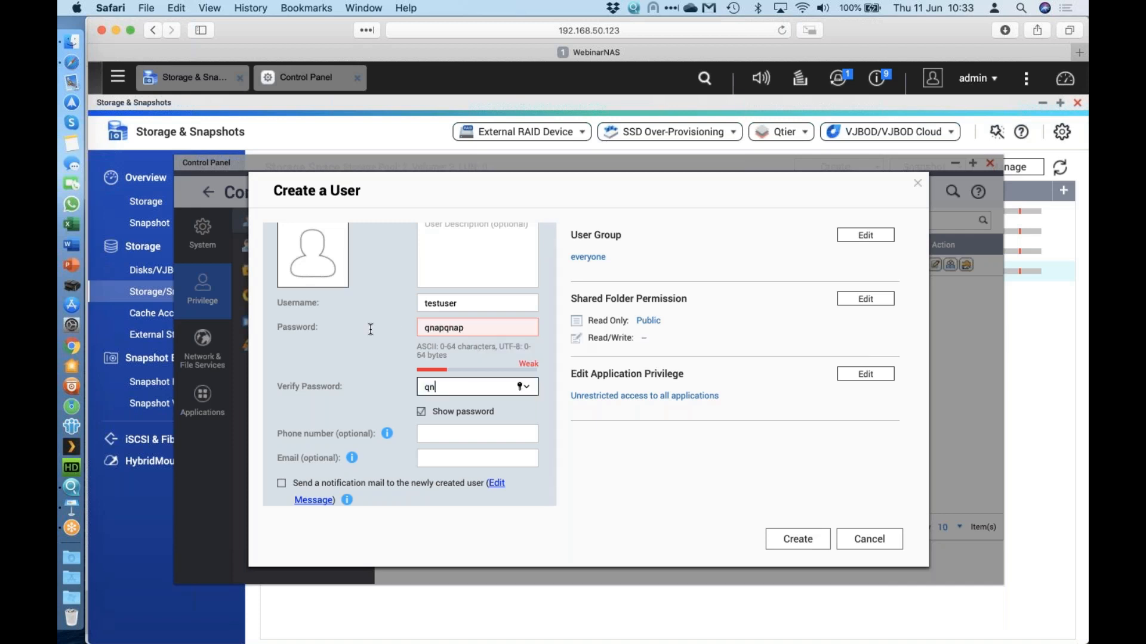
pyautogui.press('BackSpace')
pyautogui.press('BackSpace')
pyautogui.press('BackSpace')
pyautogui.press('BackSpace')
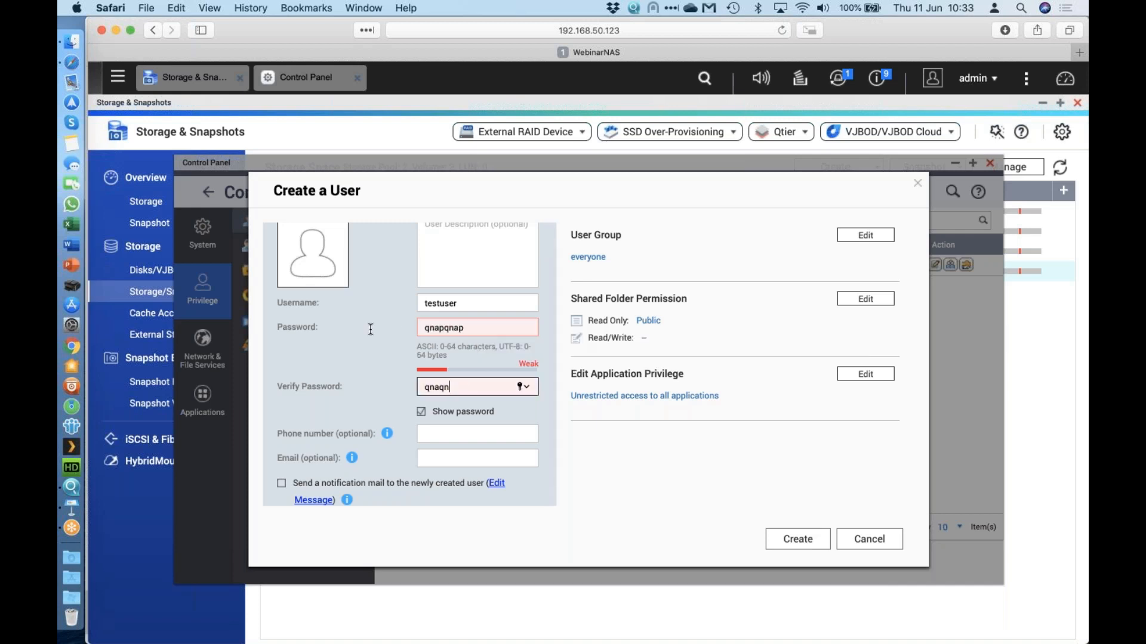
pyautogui.write('pqnap')
pyautogui.click(780, 543)
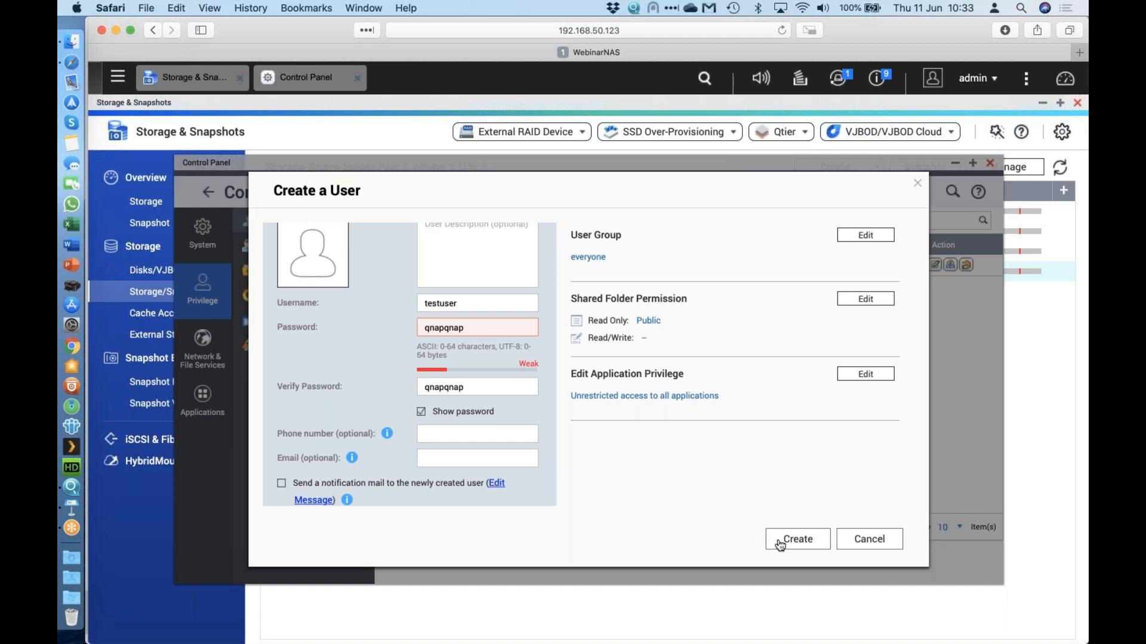
pyautogui.click(805, 540)
# Replace both password fields with a new matching password and create the testuser account.
pyautogui.moveTo(477, 328); pyautogui.dragTo(357, 330)
pyautogui.write('testuser')
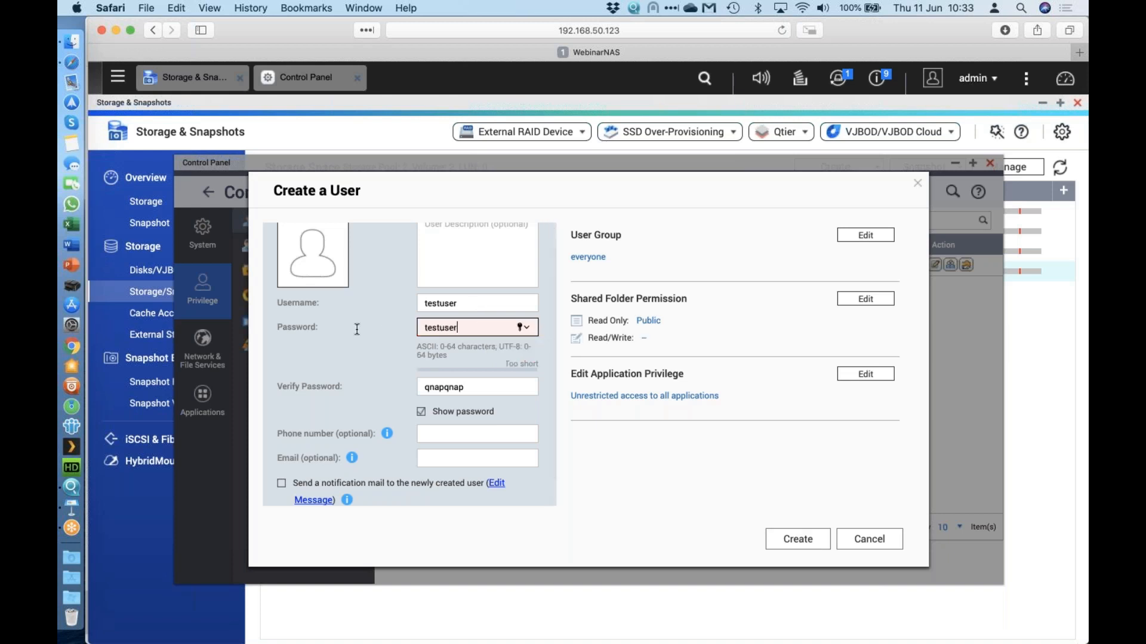
pyautogui.press('Tab')
pyautogui.write('test')
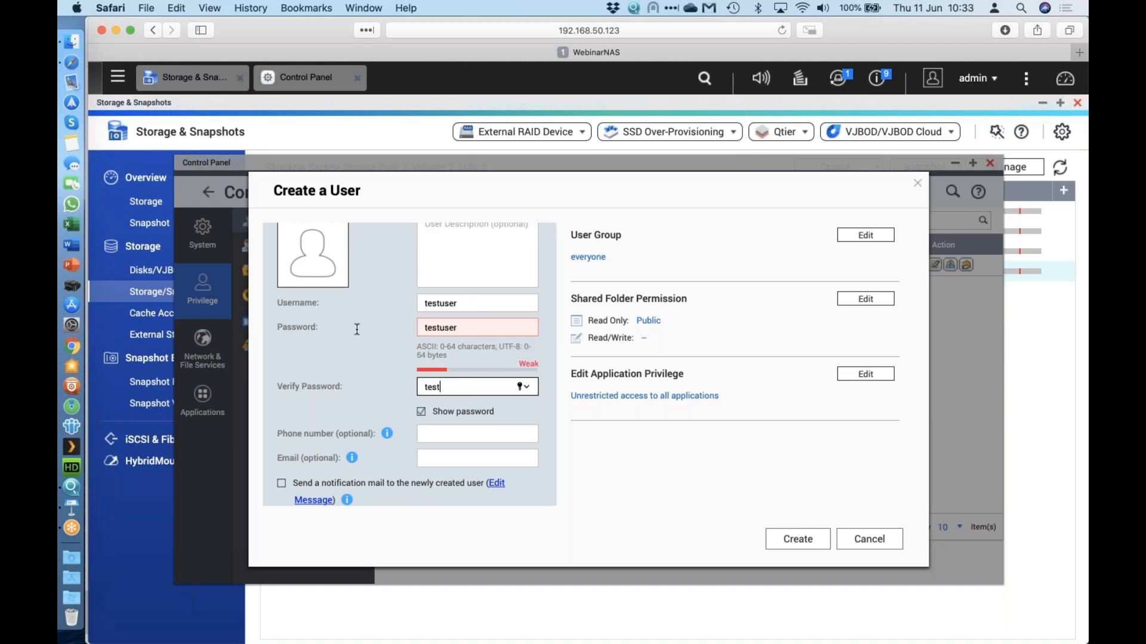
pyautogui.write('user')
pyautogui.click(499, 328)
pyautogui.write('3')
pyautogui.click(481, 387)
pyautogui.write('3')
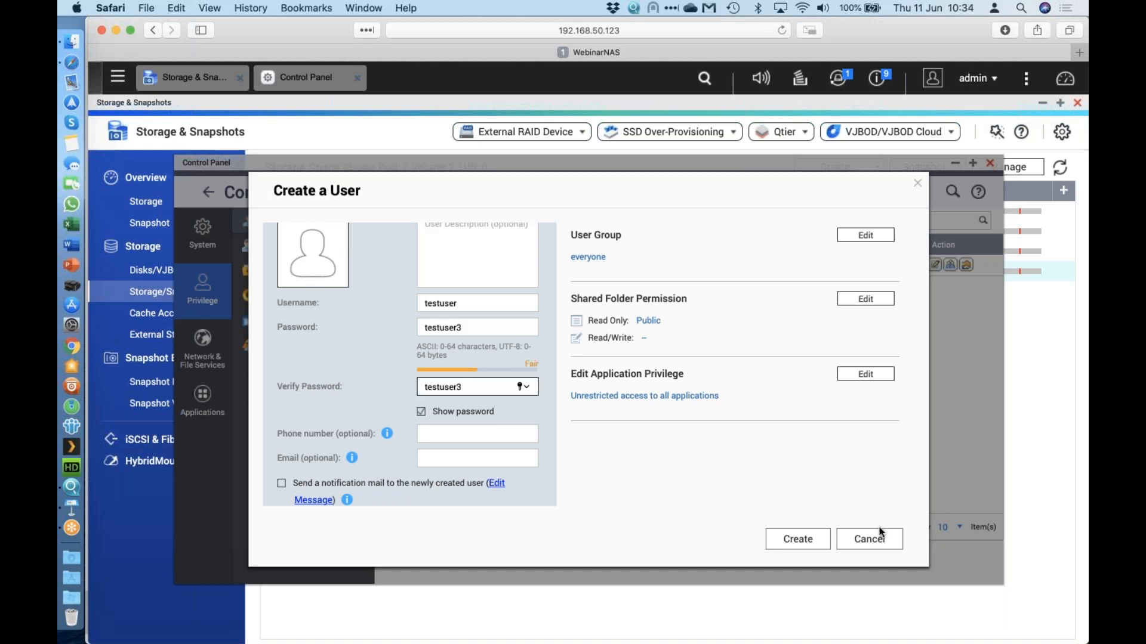
pyautogui.click(792, 543)
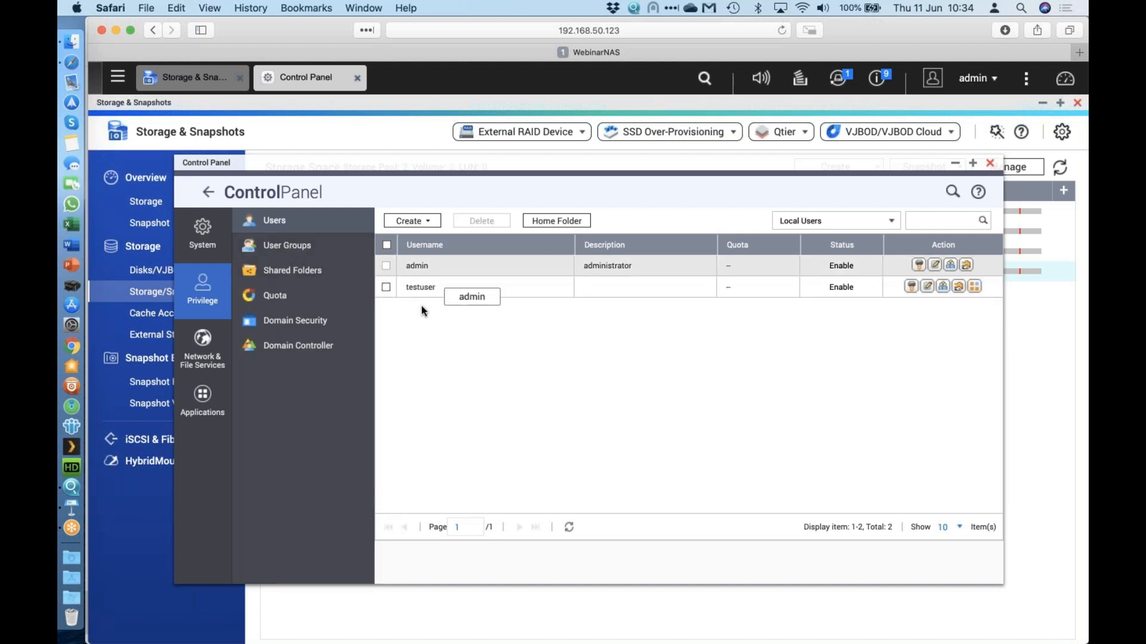
# Create a new user group named testgroup from the User Groups list.
pyautogui.click(298, 249)
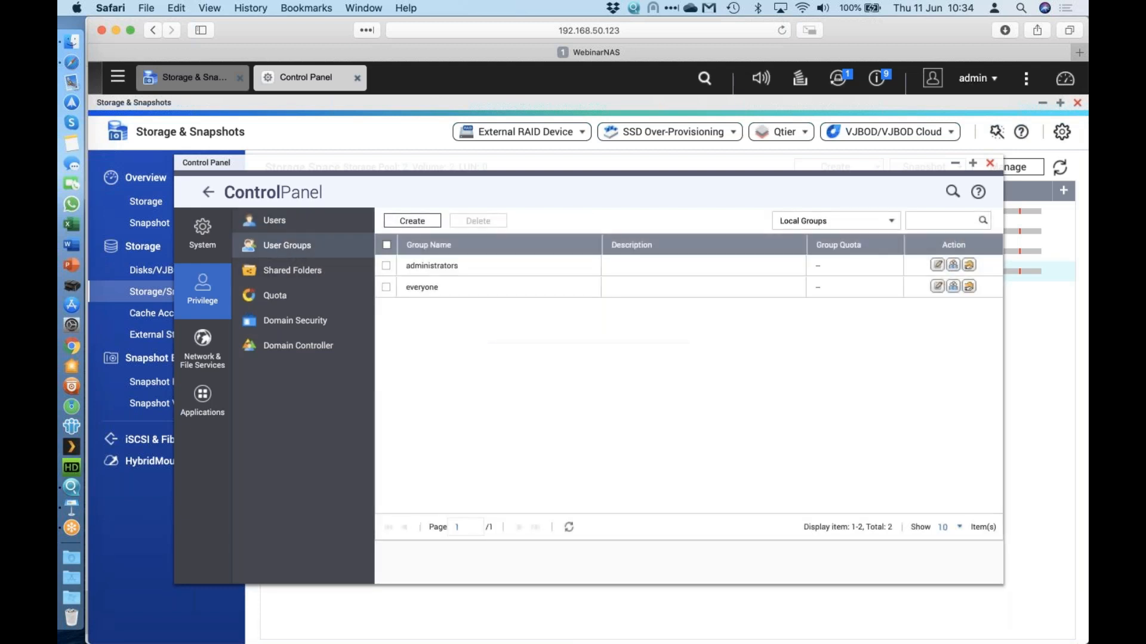
pyautogui.click(427, 223)
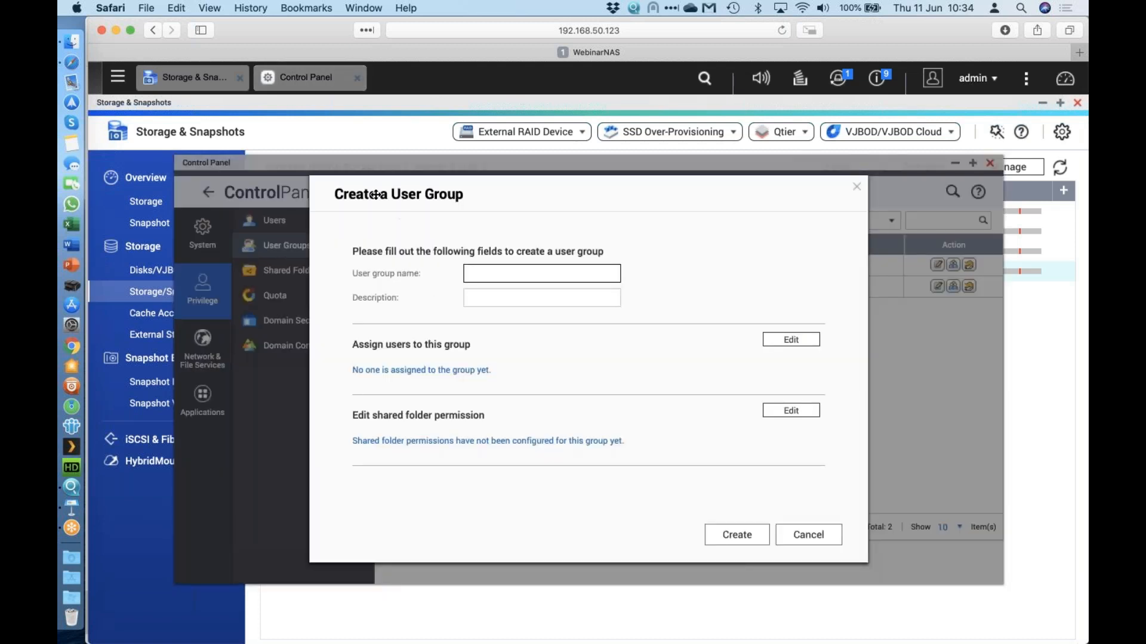
pyautogui.write('testgroup')
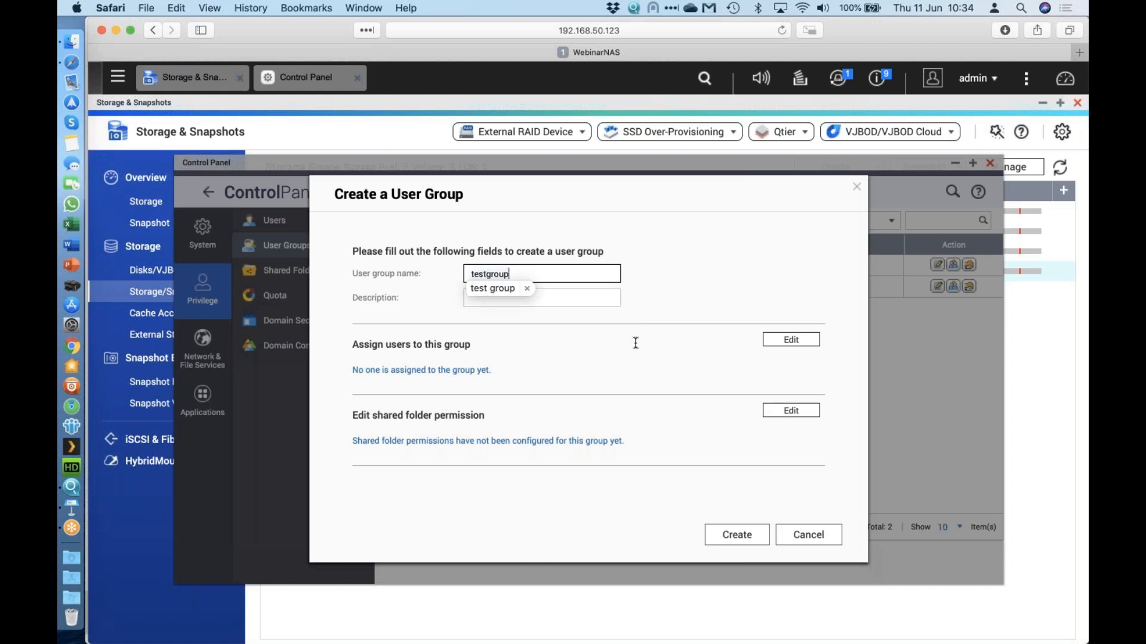
pyautogui.click(813, 344)
pyautogui.click(487, 274)
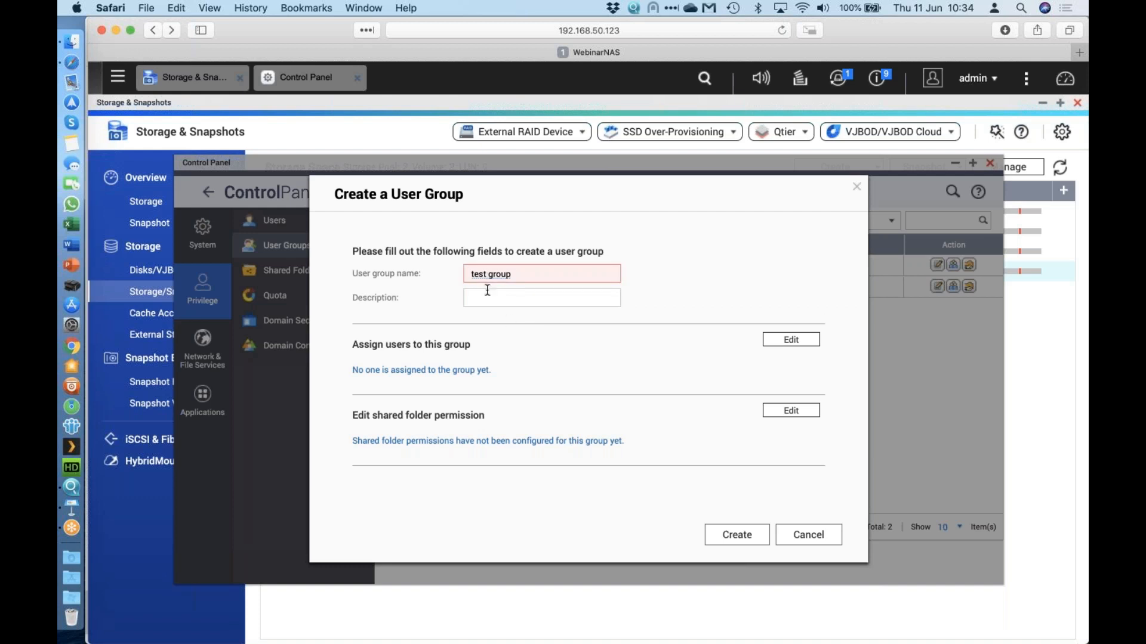
pyautogui.press('BackSpace')
pyautogui.click(597, 305)
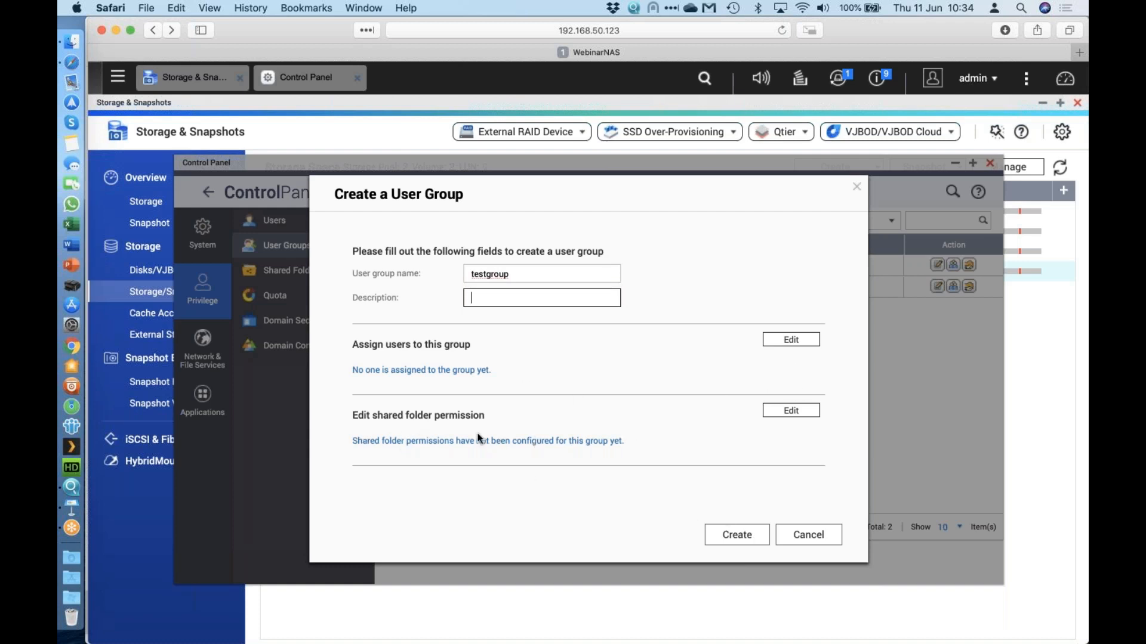
pyautogui.click(724, 534)
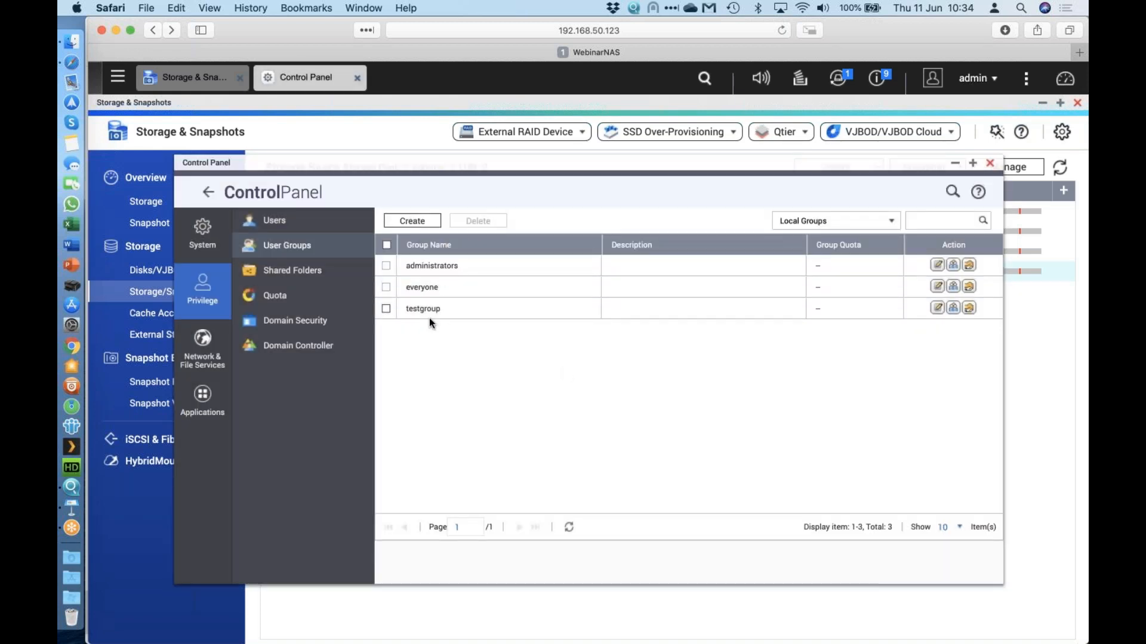
# Add testuser as a member of testgroup and apply the change.
pyautogui.click(953, 307)
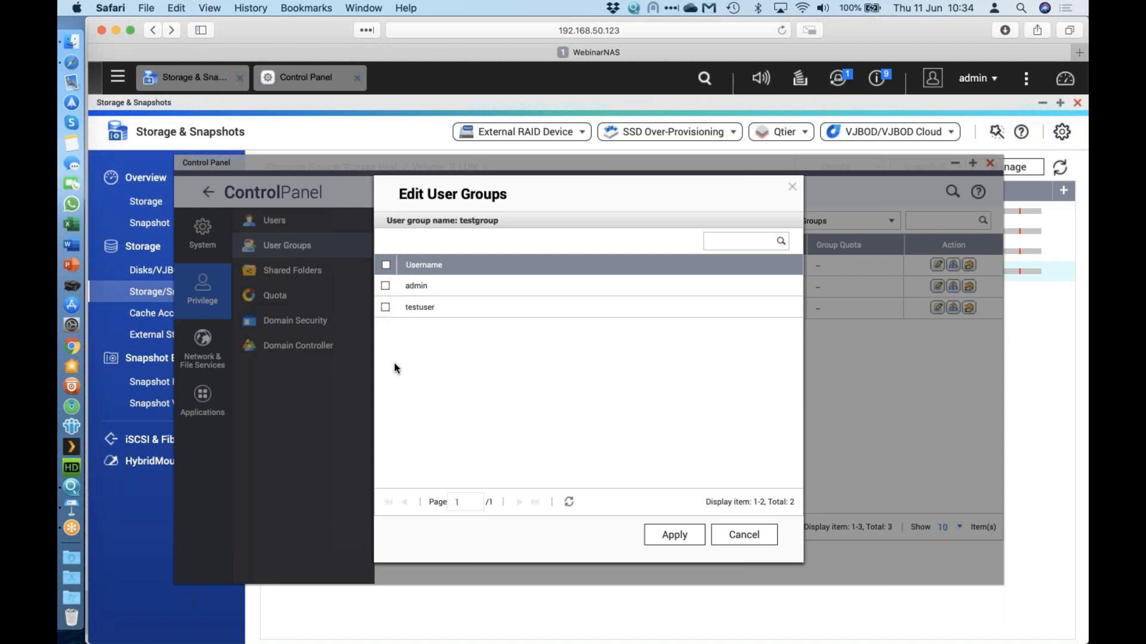
pyautogui.click(384, 307)
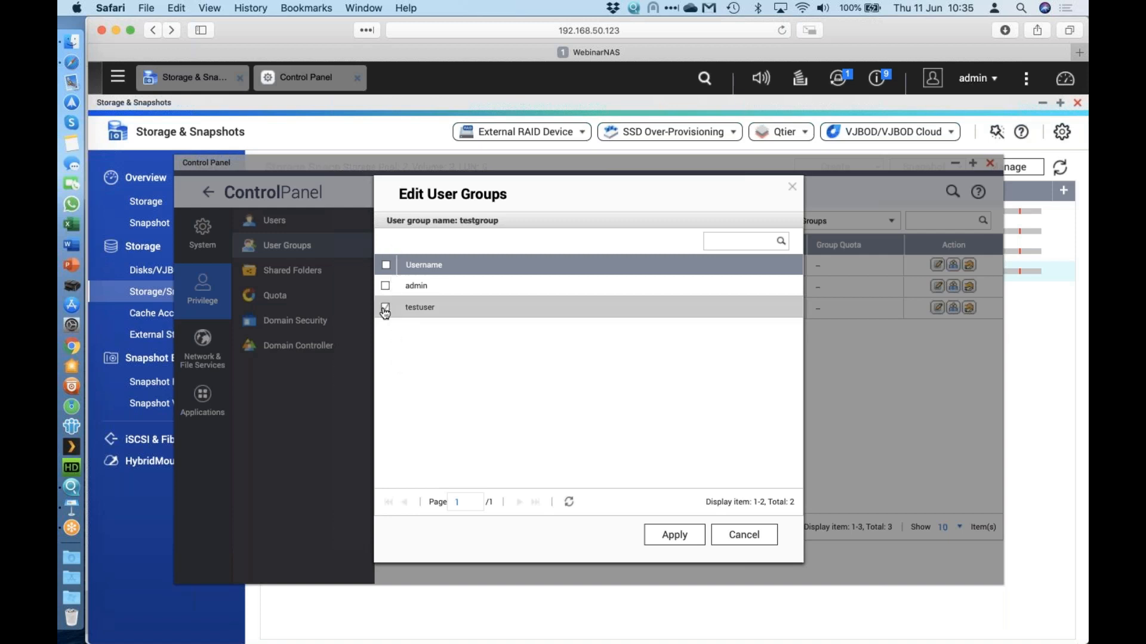
pyautogui.click(684, 536)
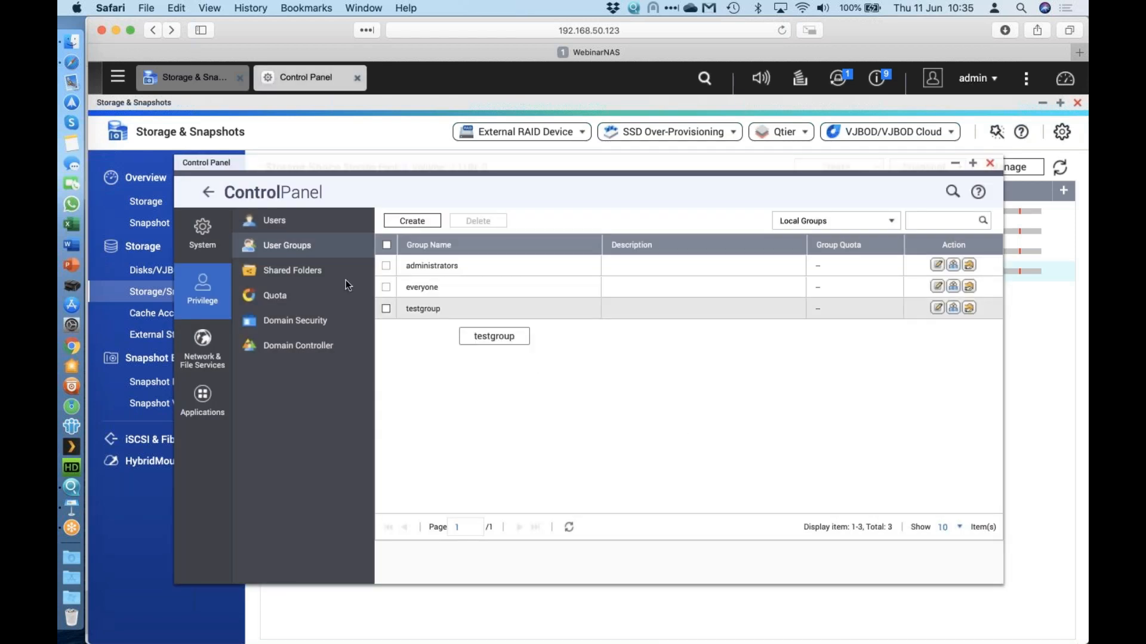
# Go to Shared Folders and start a new regular shared folder from the Create menu.
pyautogui.click(309, 274)
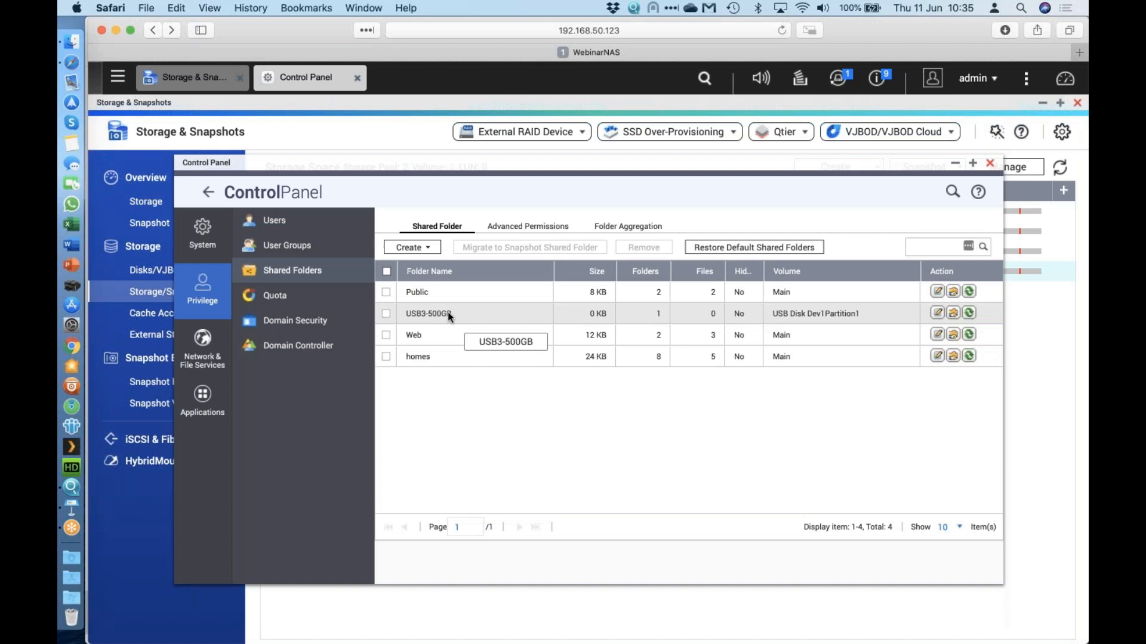
pyautogui.click(428, 254)
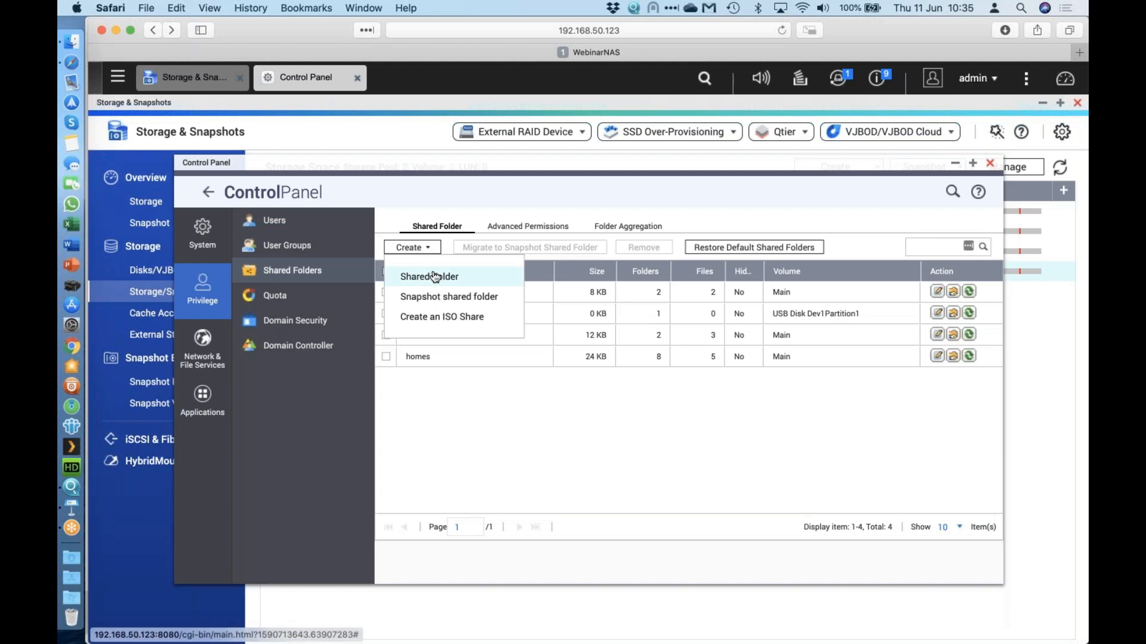
pyautogui.click(434, 276)
# Name the folder testshare and place it on the Archive disk volume.
pyautogui.write('testshare')
pyautogui.click(513, 285)
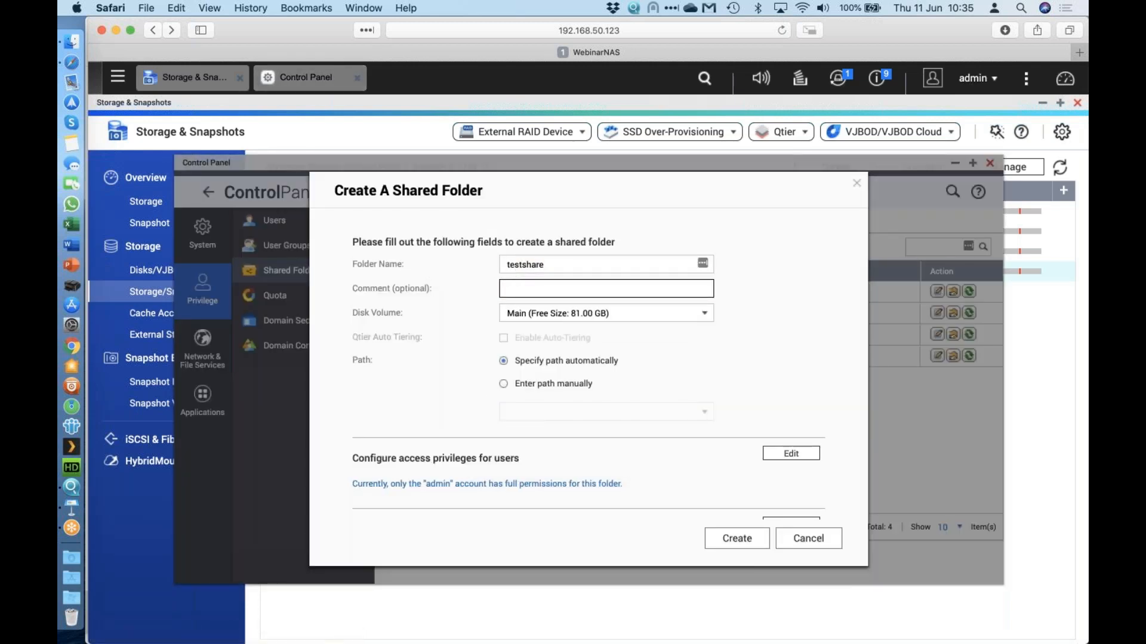
pyautogui.click(588, 318)
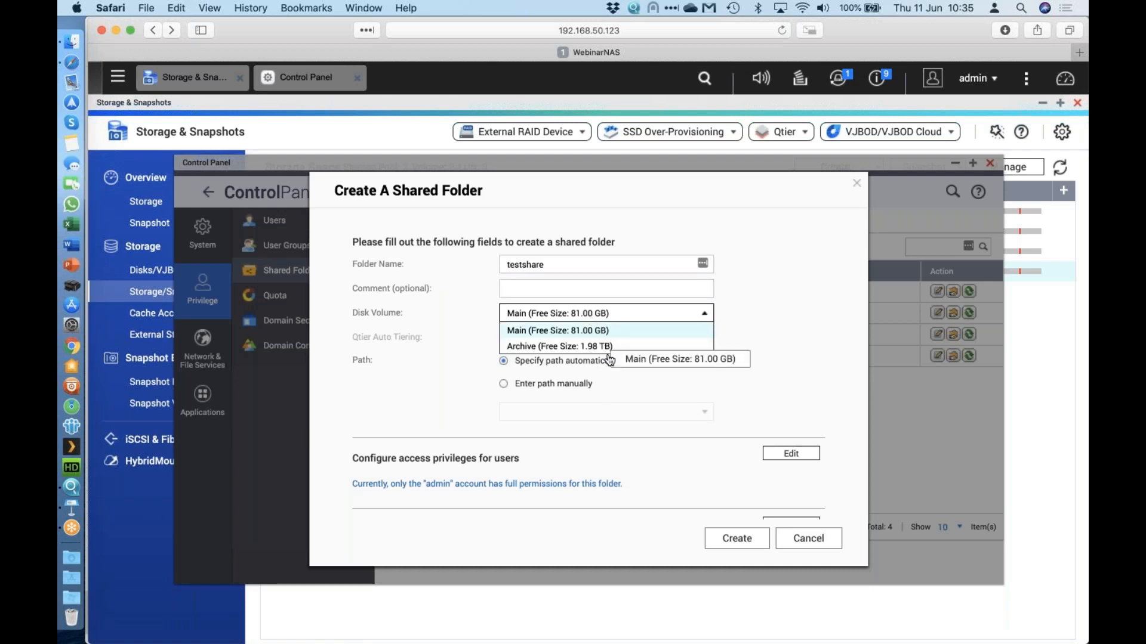
pyautogui.click(572, 346)
pyautogui.click(627, 313)
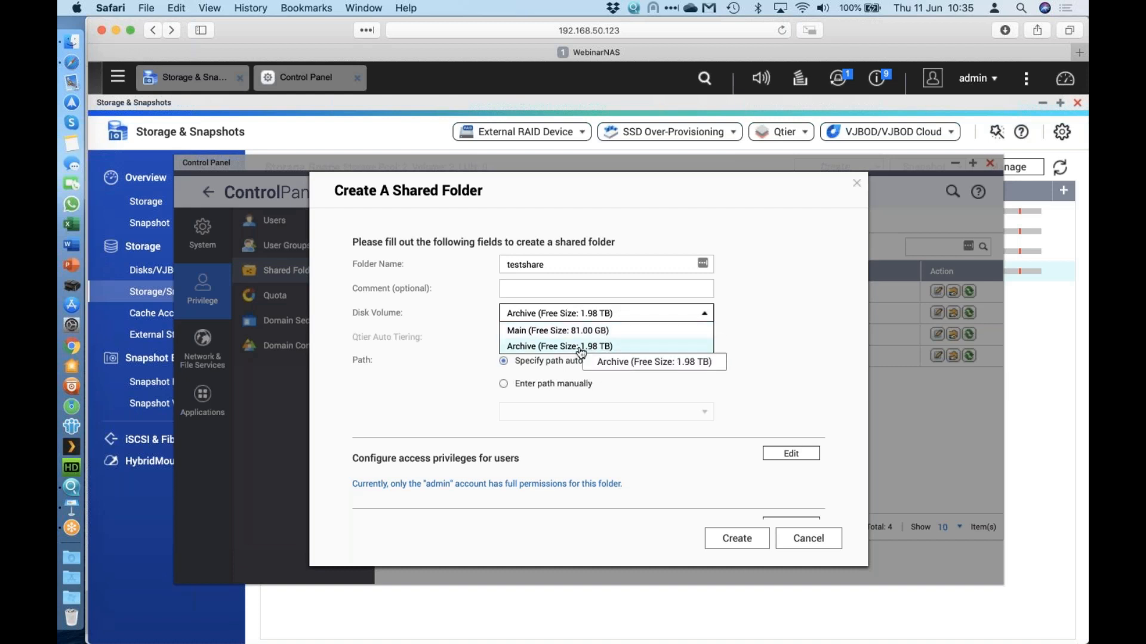
pyautogui.click(599, 347)
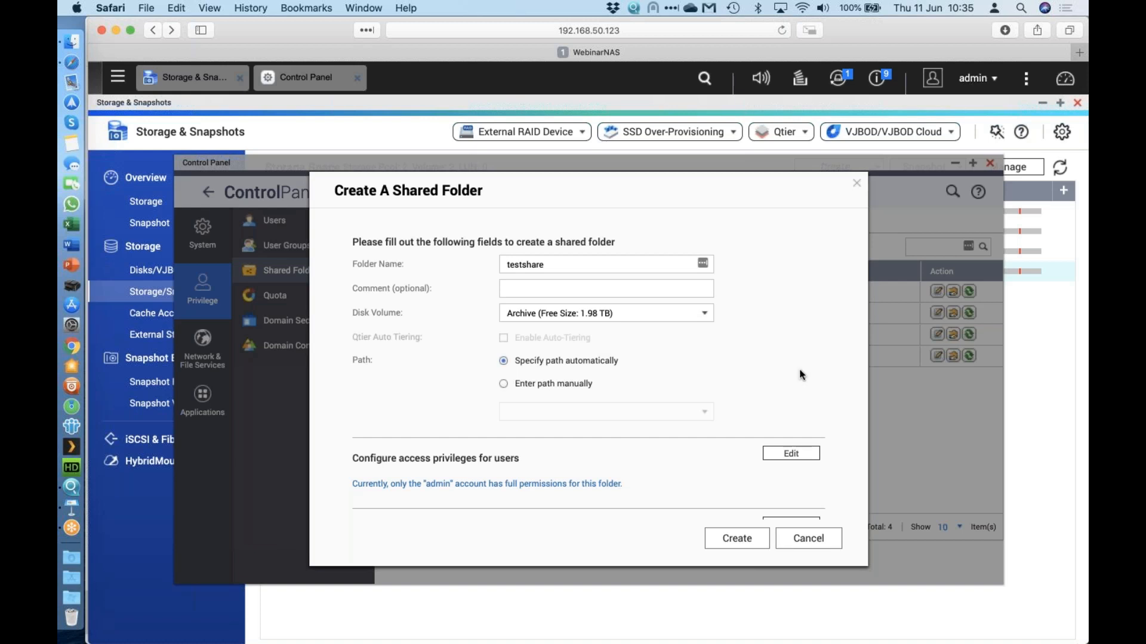
# Review the advanced settings, create testshare, and dismiss the content source folder notice.
pyautogui.scroll(-4, 800, 374)
pyautogui.scroll(-1, 800, 374)
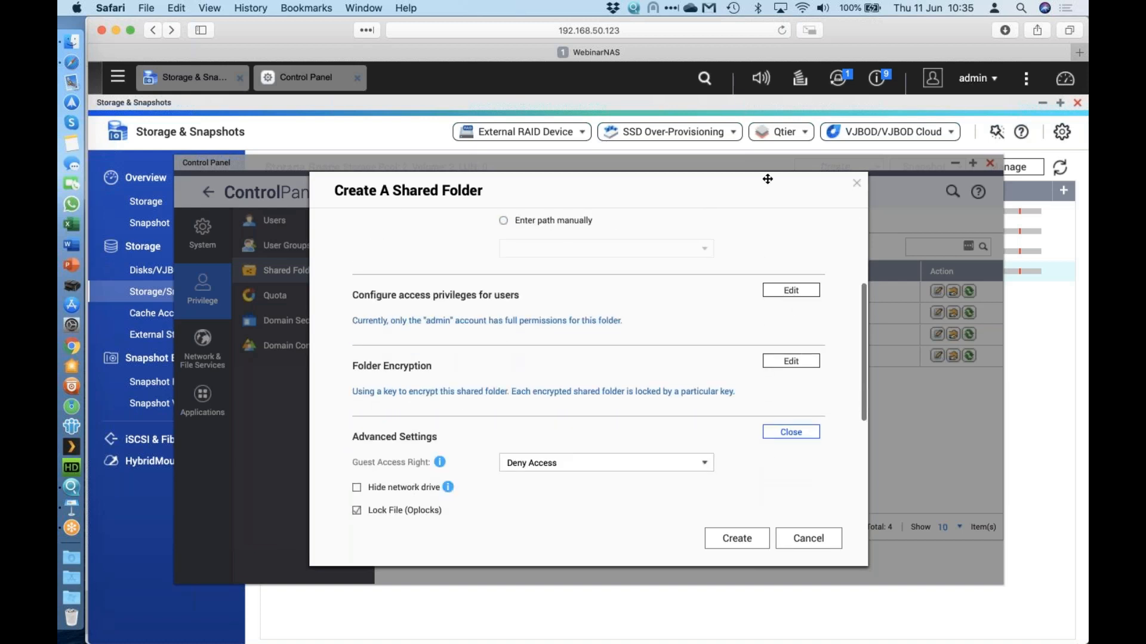
pyautogui.scroll(-6, 752, 384)
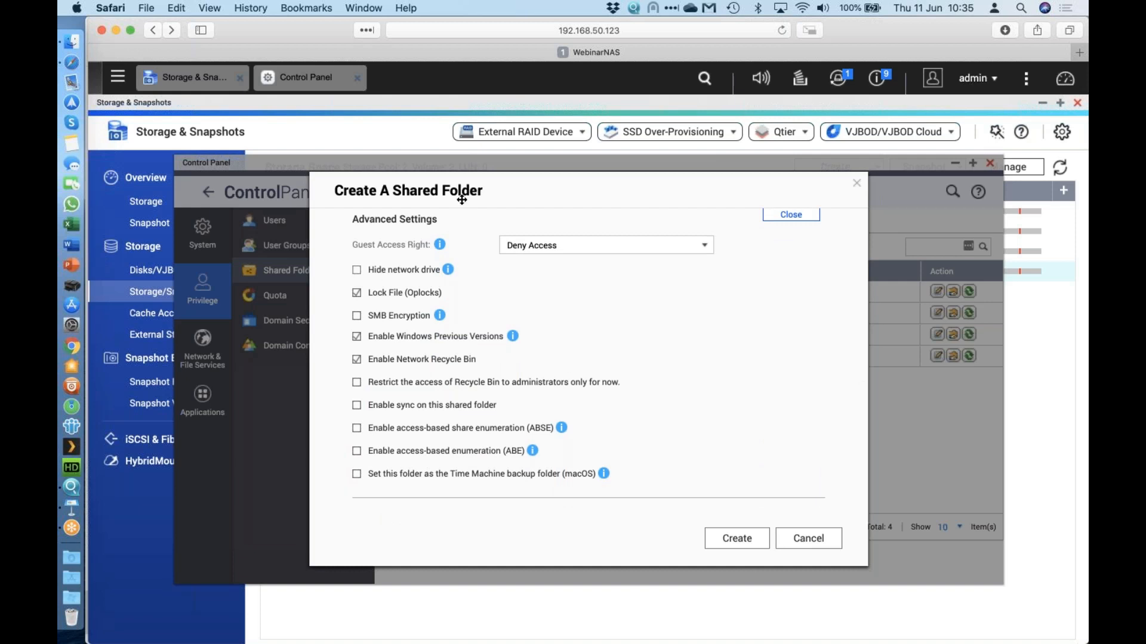
pyautogui.scroll(8, 587, 364)
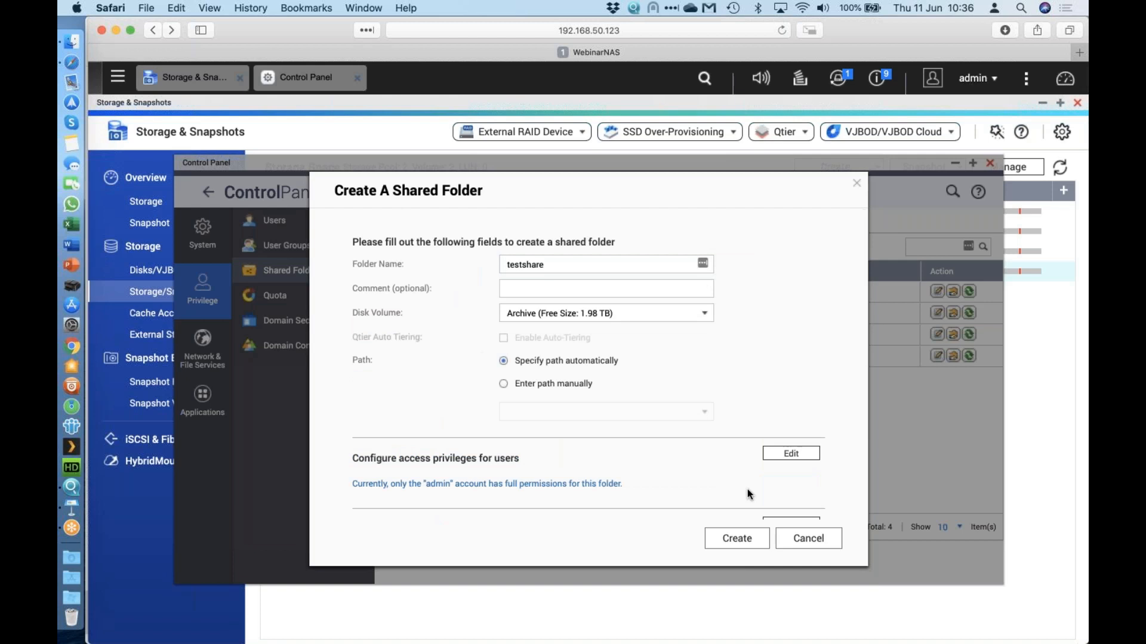
pyautogui.click(738, 548)
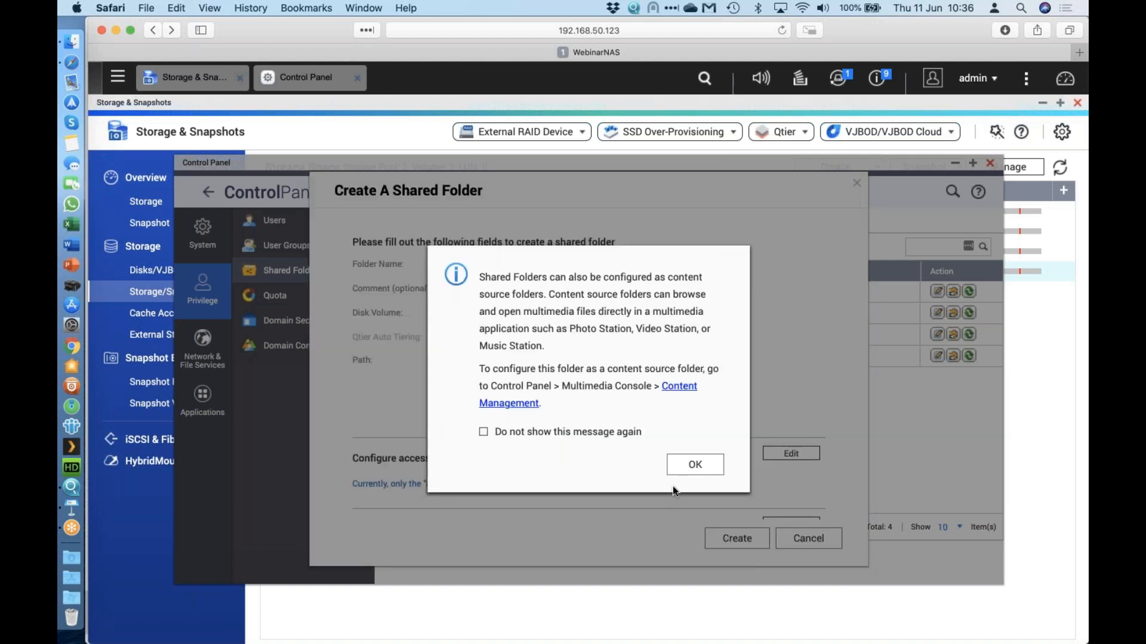
pyautogui.click(686, 465)
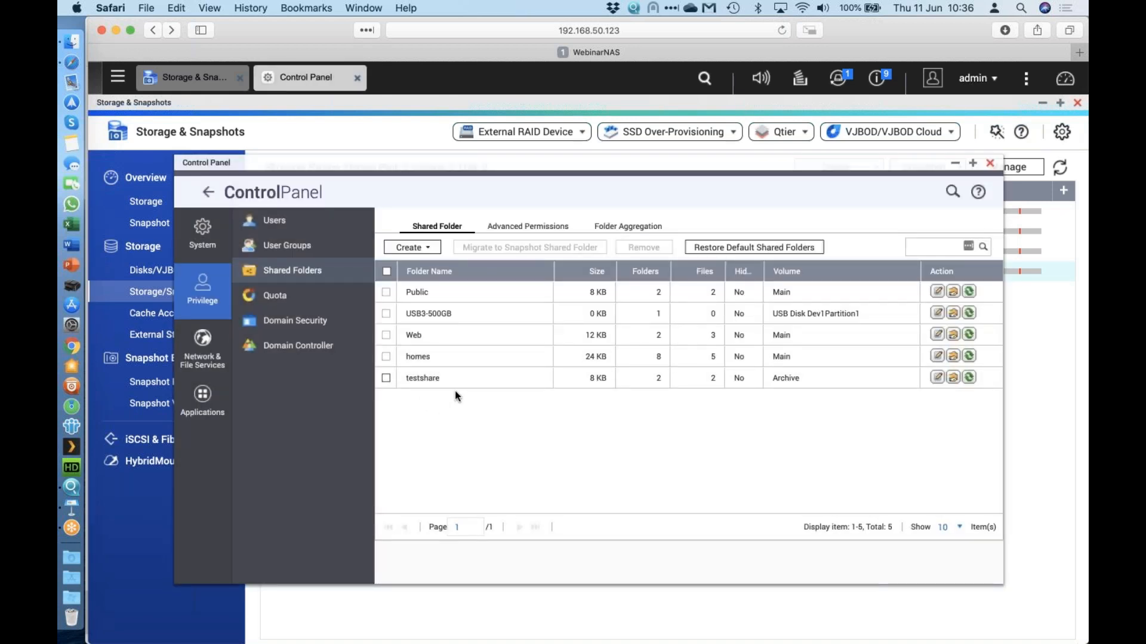
# Add testgroup from Local Groups with read/write access to testshare's permissions and apply.
pyautogui.click(953, 380)
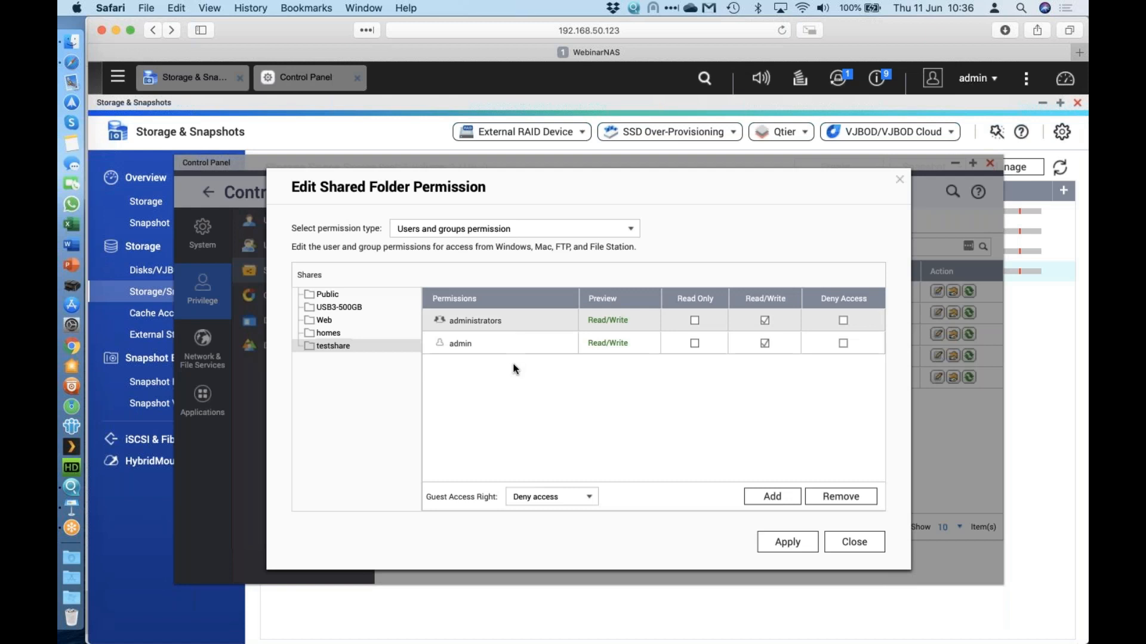
pyautogui.click(772, 497)
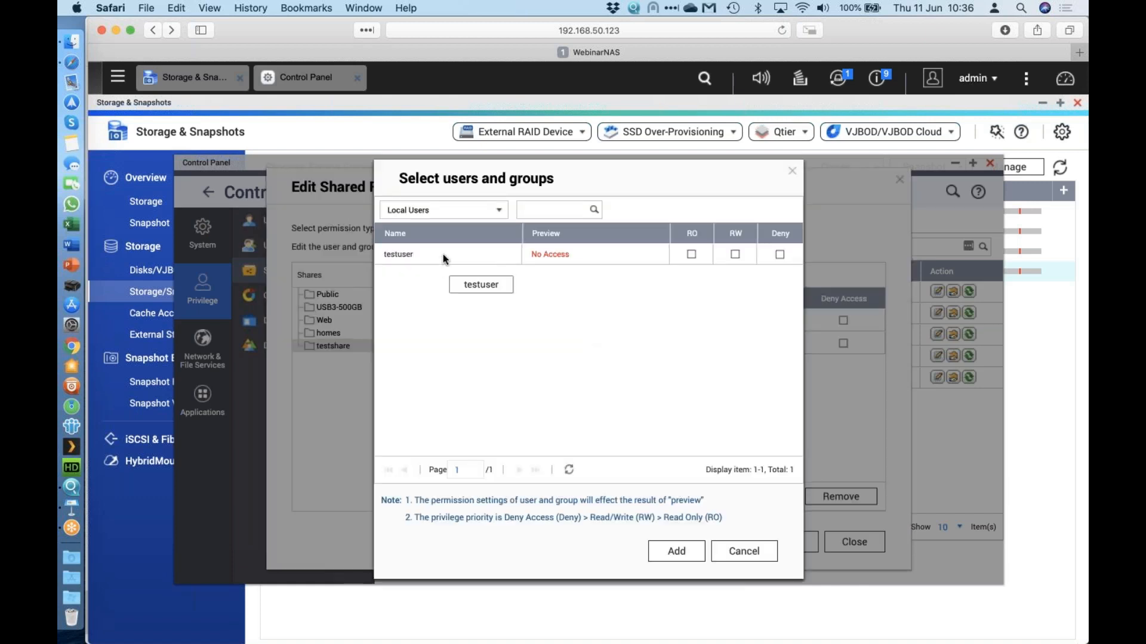
pyautogui.click(490, 213)
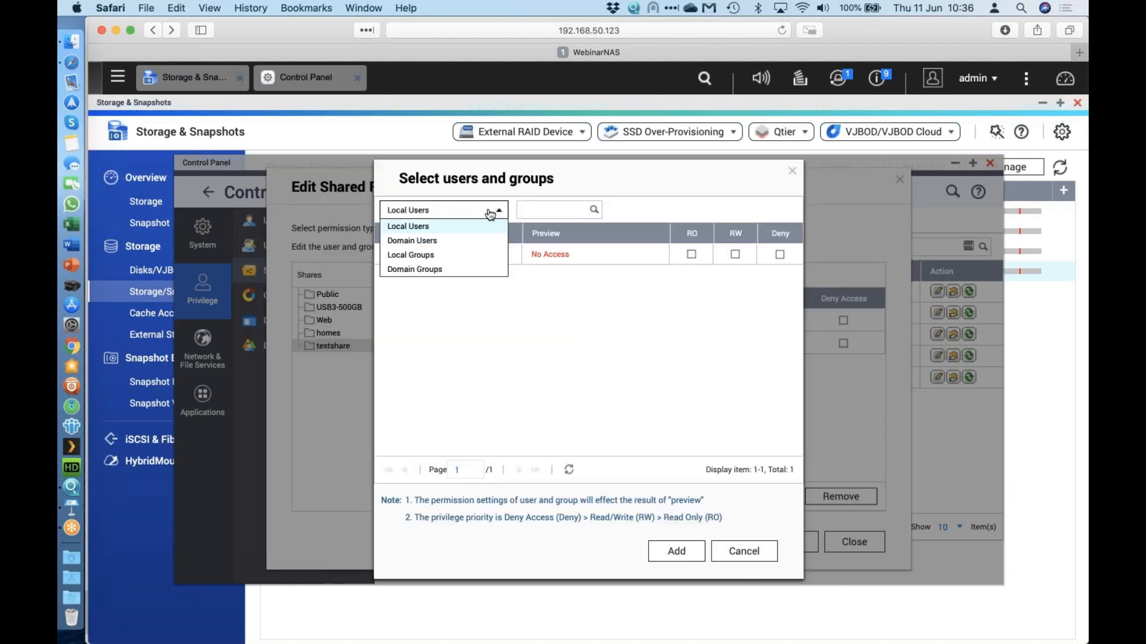
pyautogui.click(455, 254)
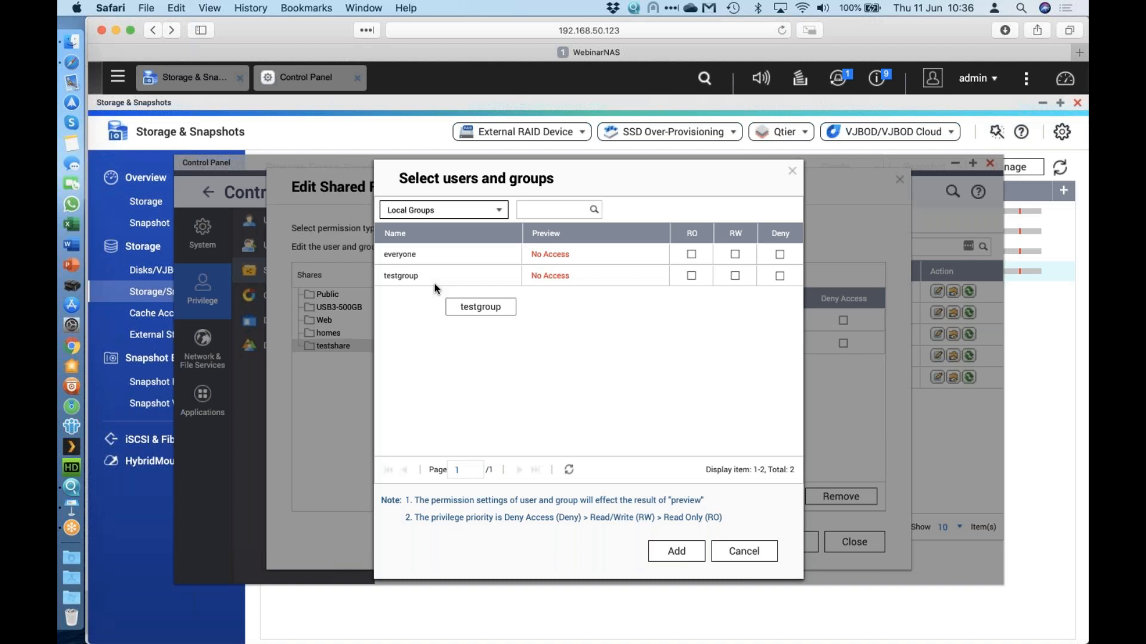
pyautogui.click(735, 276)
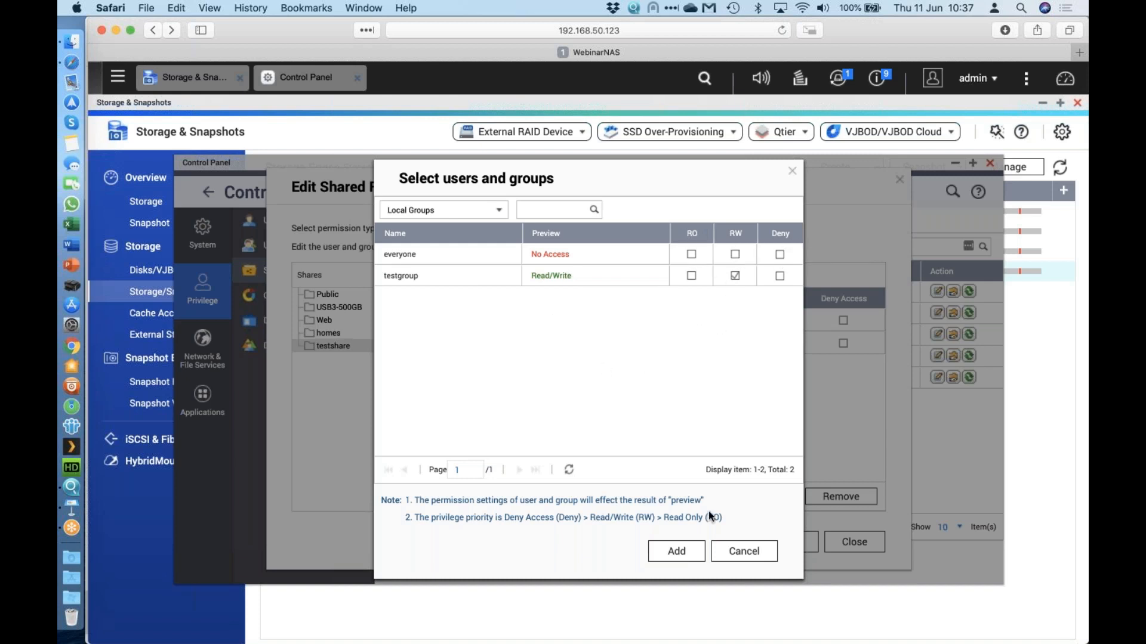
pyautogui.click(677, 551)
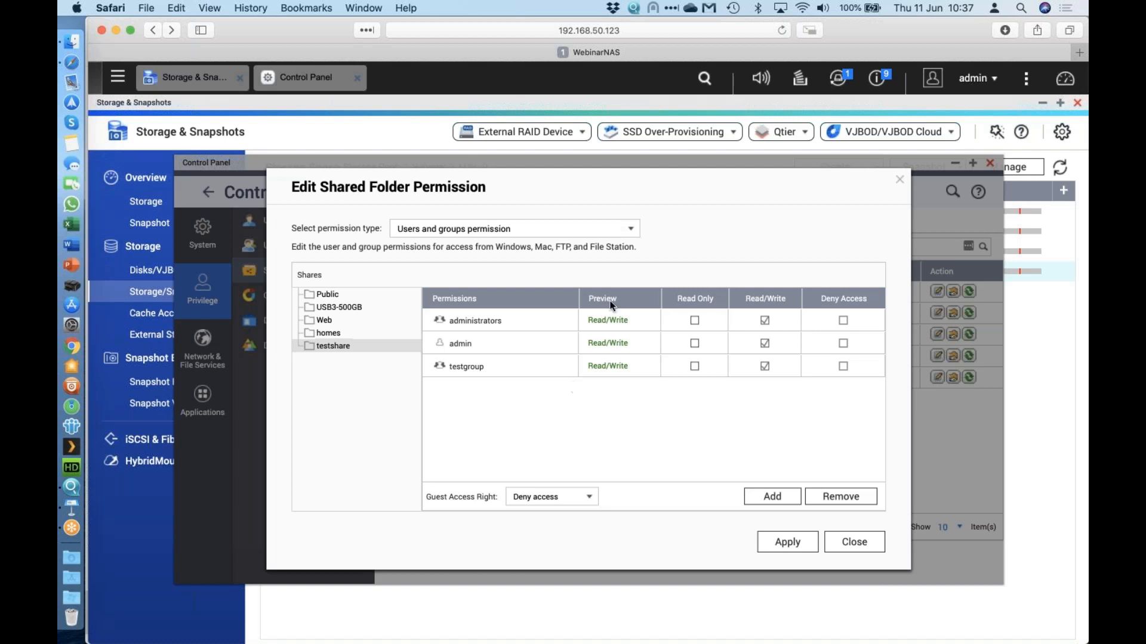
pyautogui.click(774, 543)
pyautogui.press('super+Tab')
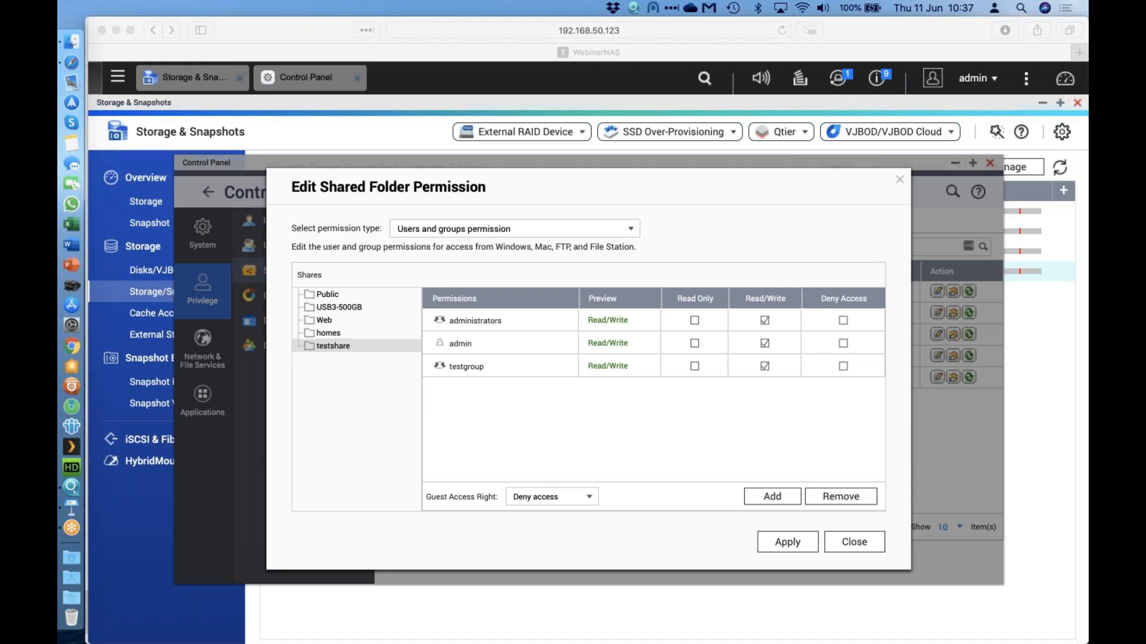
# Launch Network & Virtual Switch, dismiss the welcome guide, and open Adapter 1's Configure dialog.
pyautogui.click(118, 76)
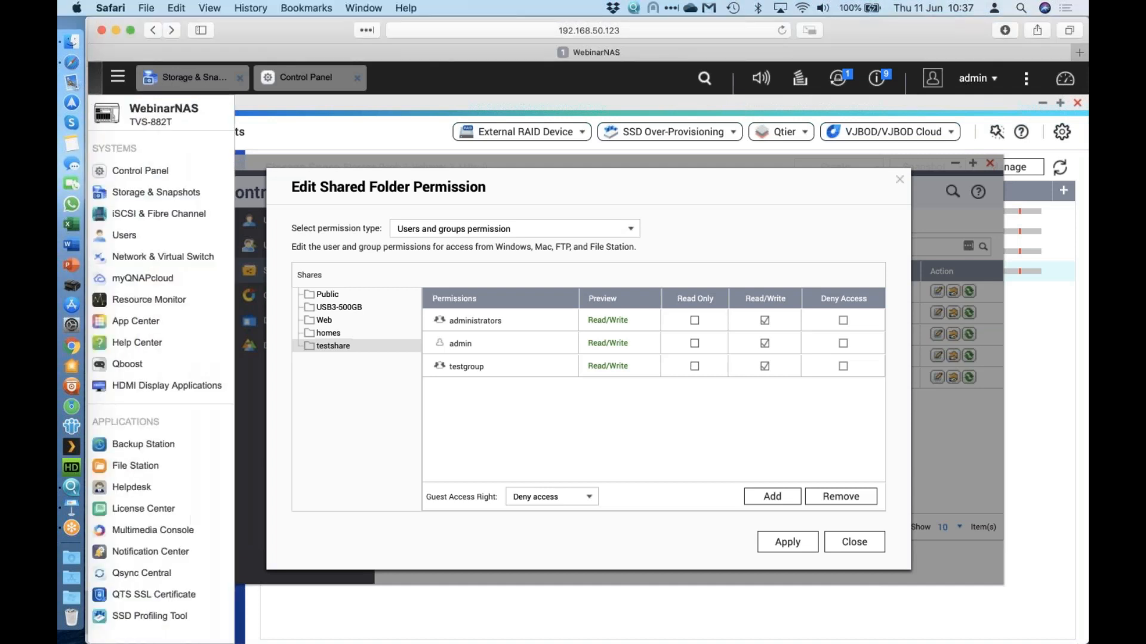
pyautogui.click(173, 255)
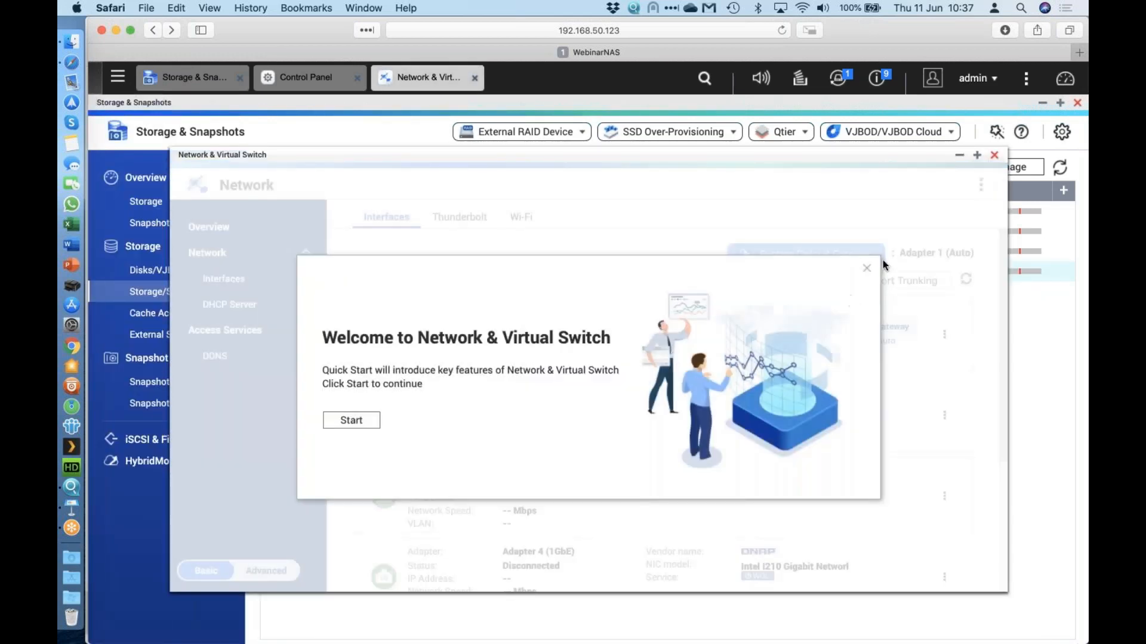
pyautogui.click(864, 270)
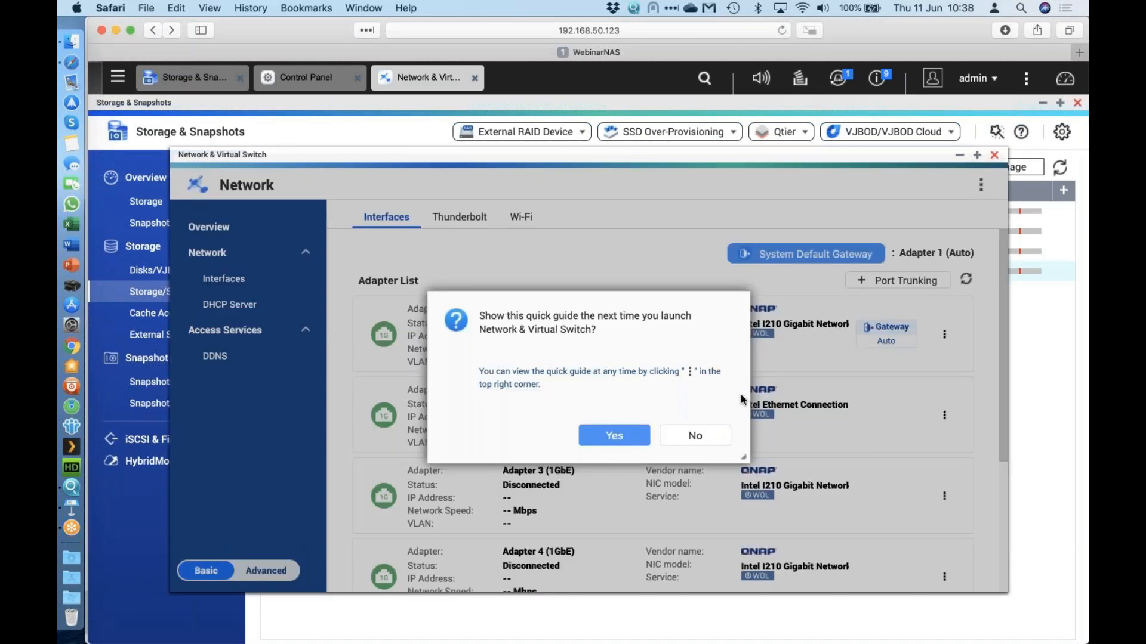
pyautogui.click(707, 437)
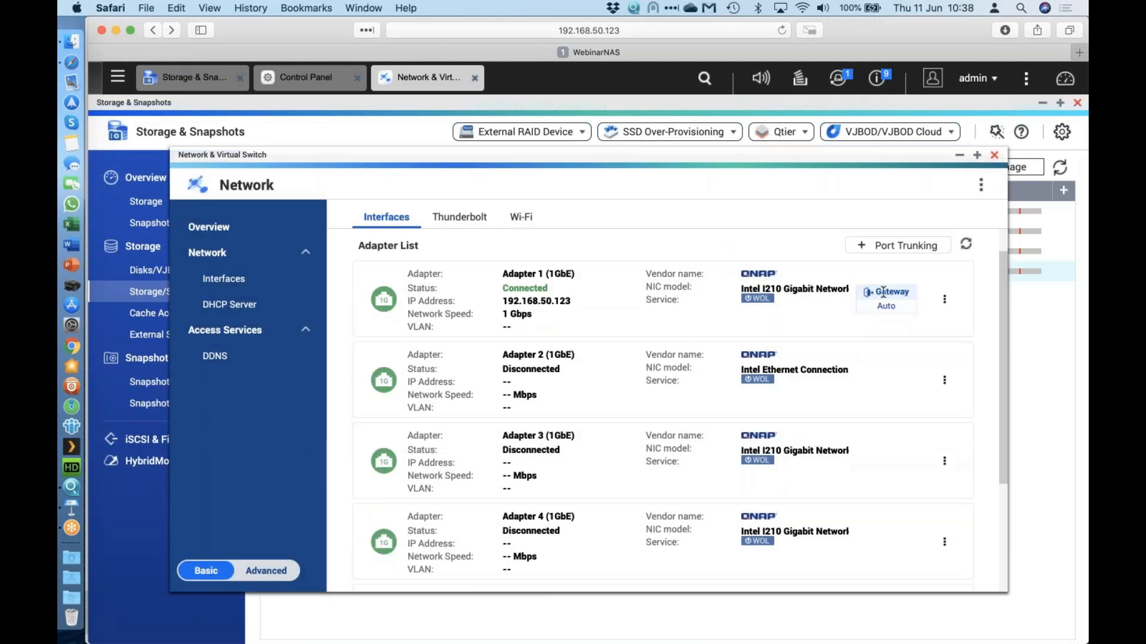
pyautogui.click(943, 299)
pyautogui.click(922, 370)
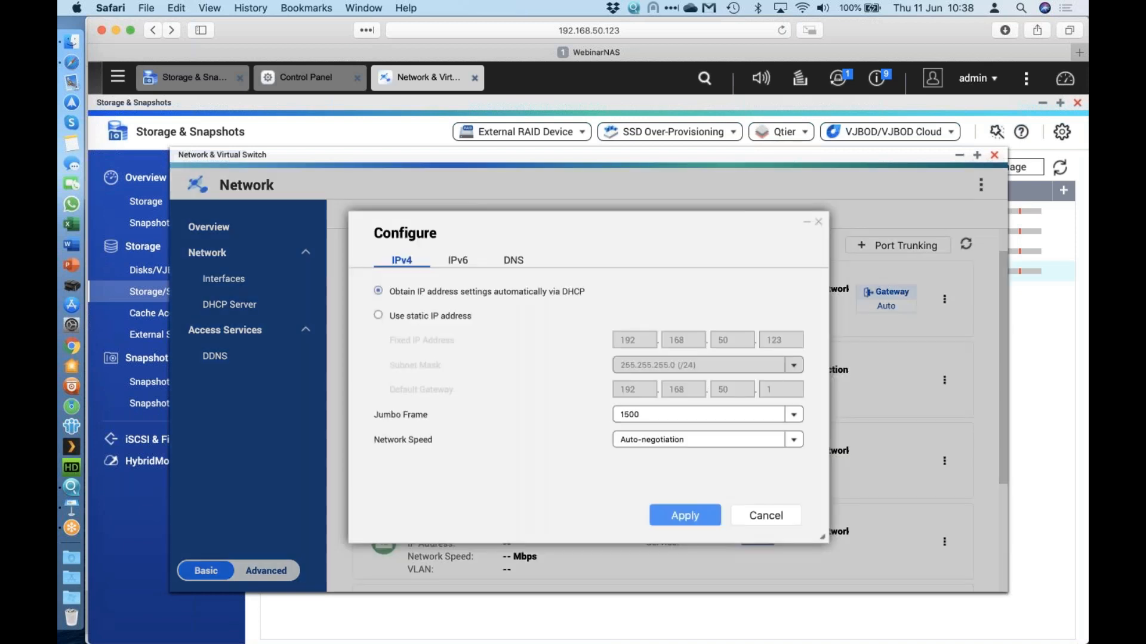
# Check Adapter 1's DNS tab, leave it on automatic, cancel, and view its Information details.
pyautogui.click(507, 263)
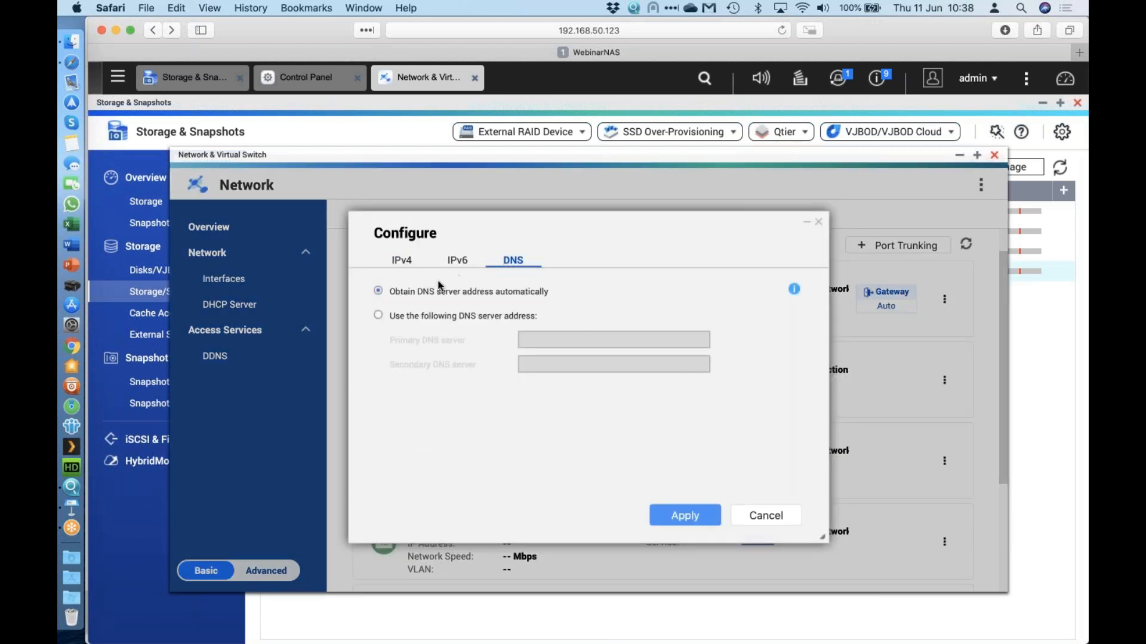
pyautogui.click(466, 317)
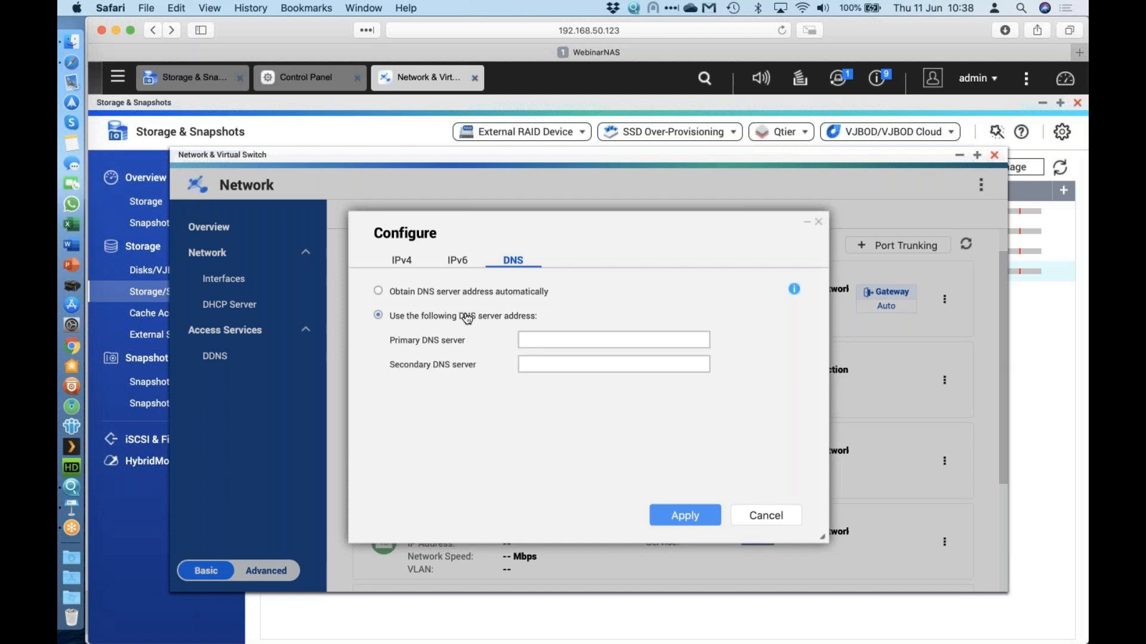
pyautogui.click(430, 293)
pyautogui.click(818, 222)
pyautogui.click(944, 299)
pyautogui.click(924, 410)
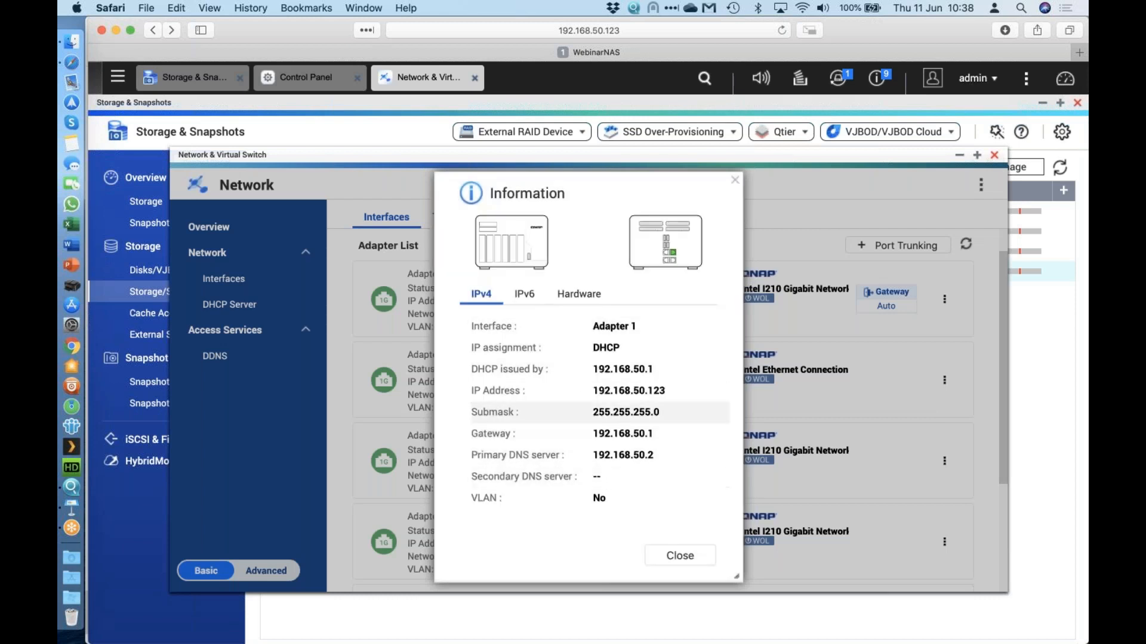
# Select the primary DNS address 192.168.50.2, then close Adapter 1's Information window.
pyautogui.doubleClick(595, 456)
pyautogui.moveTo(647, 455); pyautogui.dragTo(655, 456)
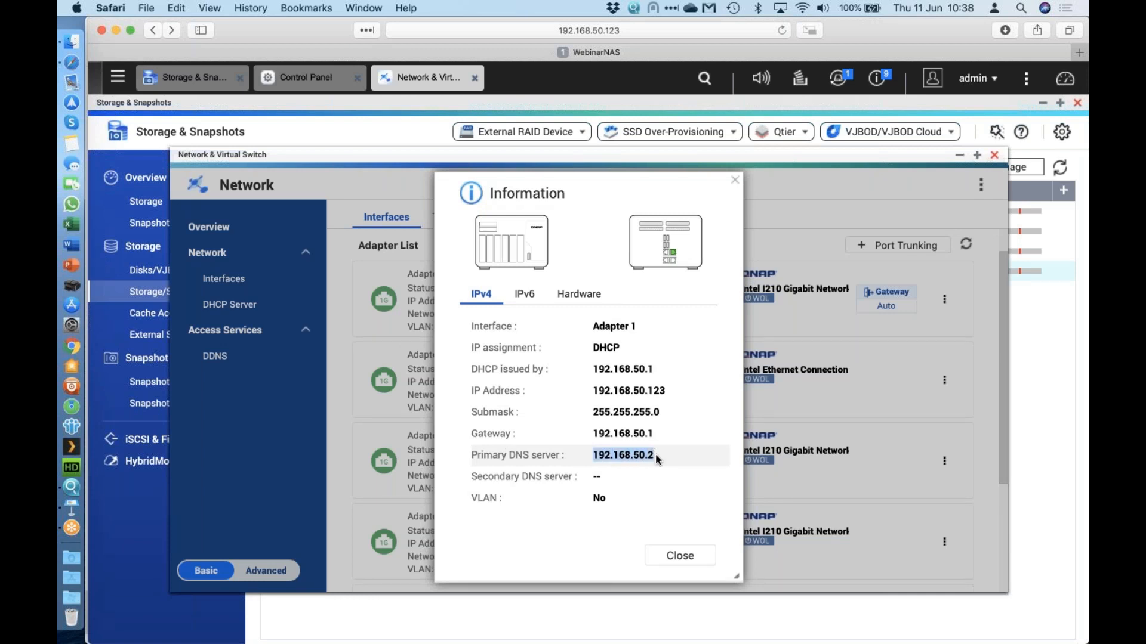
pyautogui.click(734, 181)
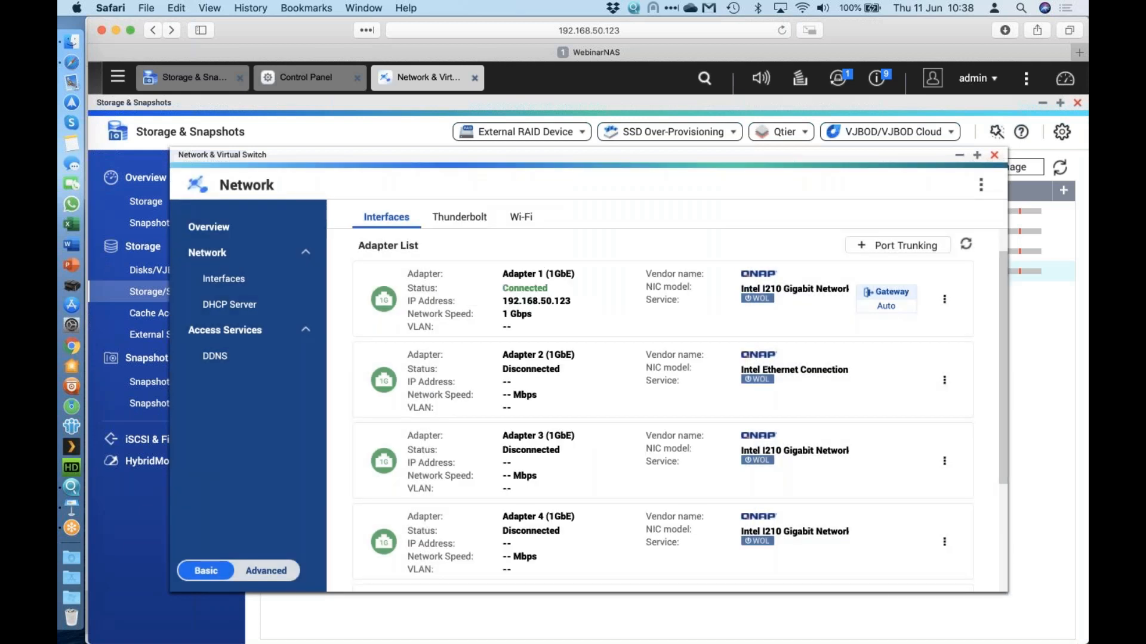
pyautogui.press('super+Tab')
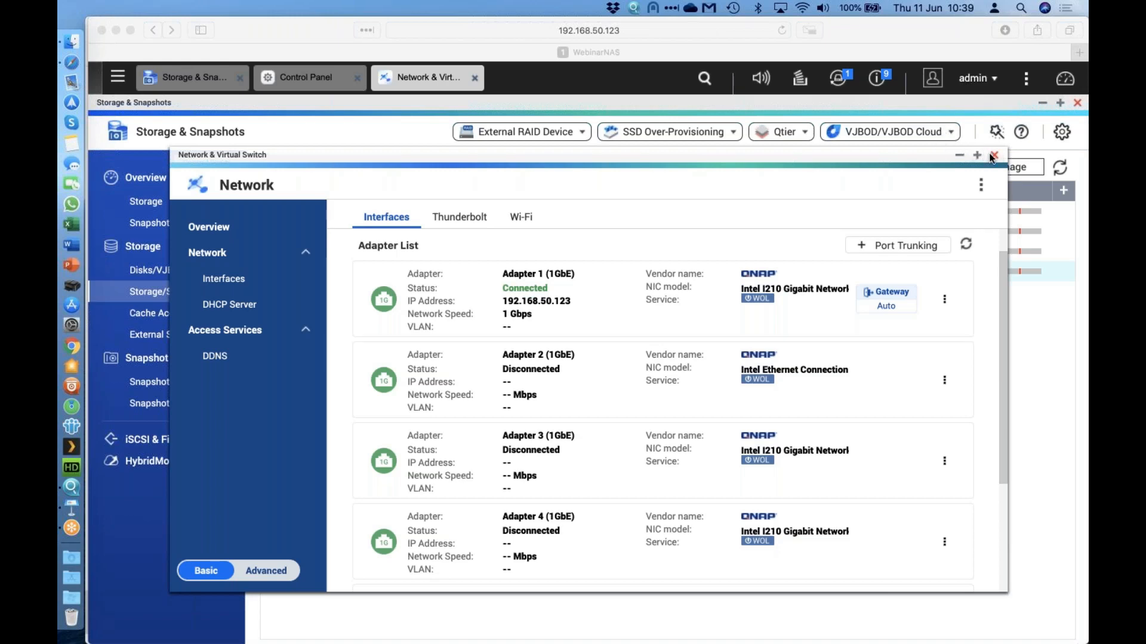
# Close the Network & Virtual Switch window, returning to the Control Panel's Shared Folders list.
pyautogui.click(992, 157)
pyautogui.click(900, 184)
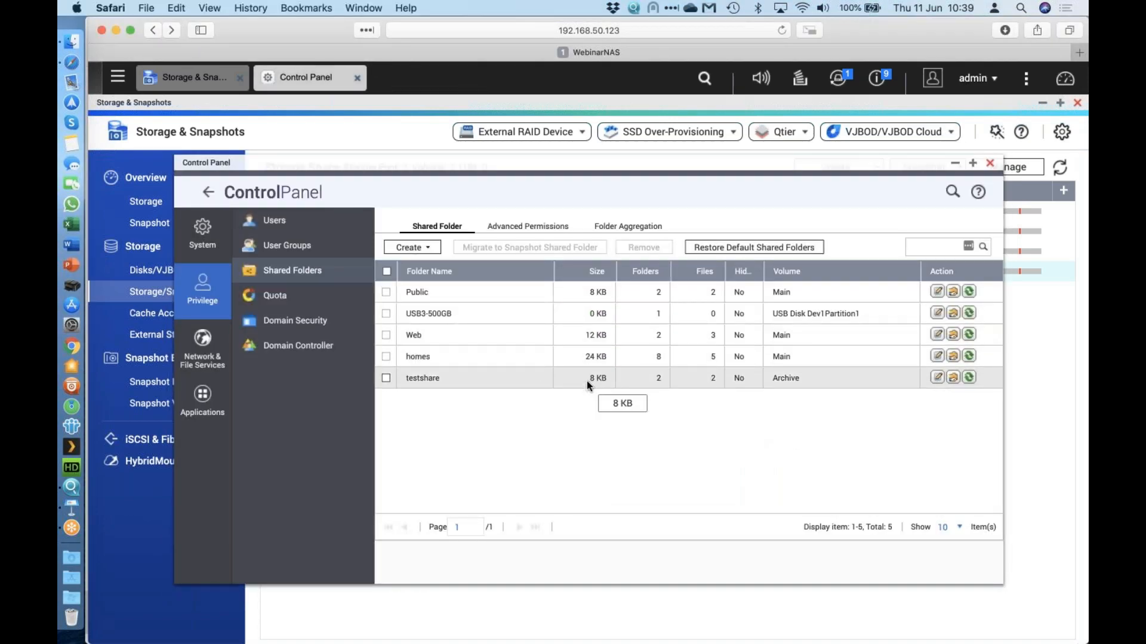
# Launch Helpdesk and File Station, dismissing the System message and exFAT License prompts.
pyautogui.click(118, 75)
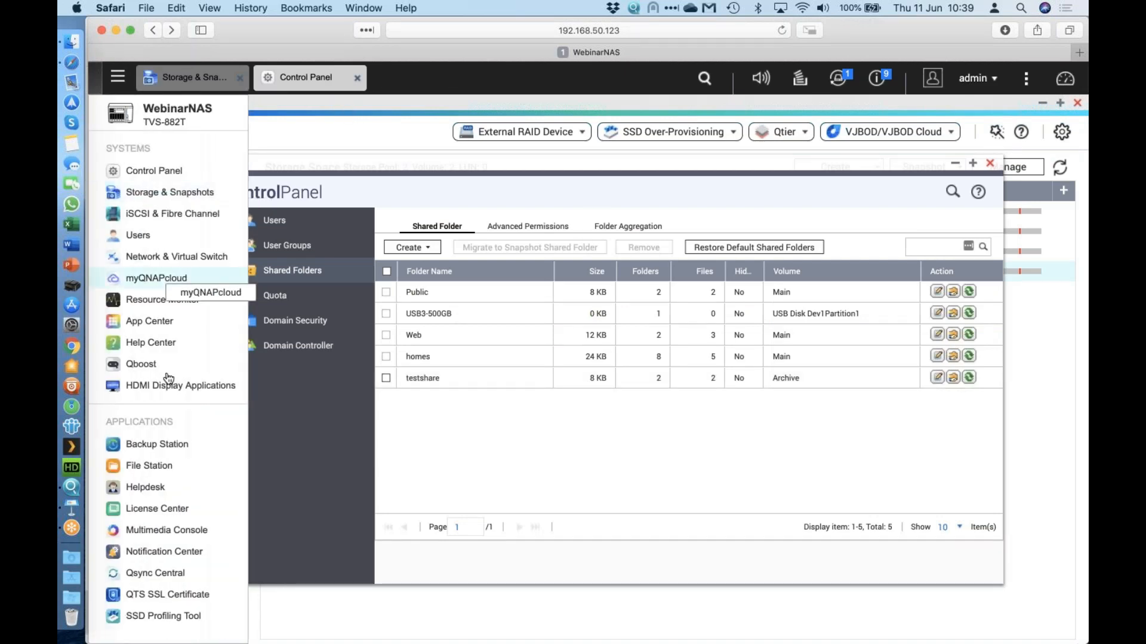
pyautogui.click(152, 487)
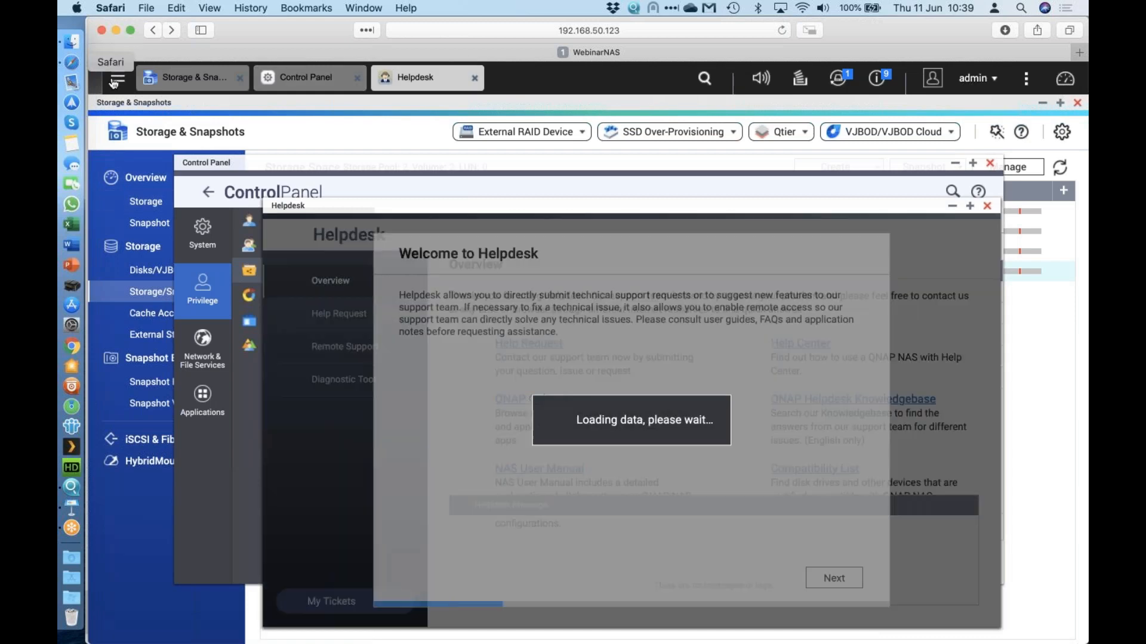
pyautogui.click(118, 76)
pyautogui.click(151, 476)
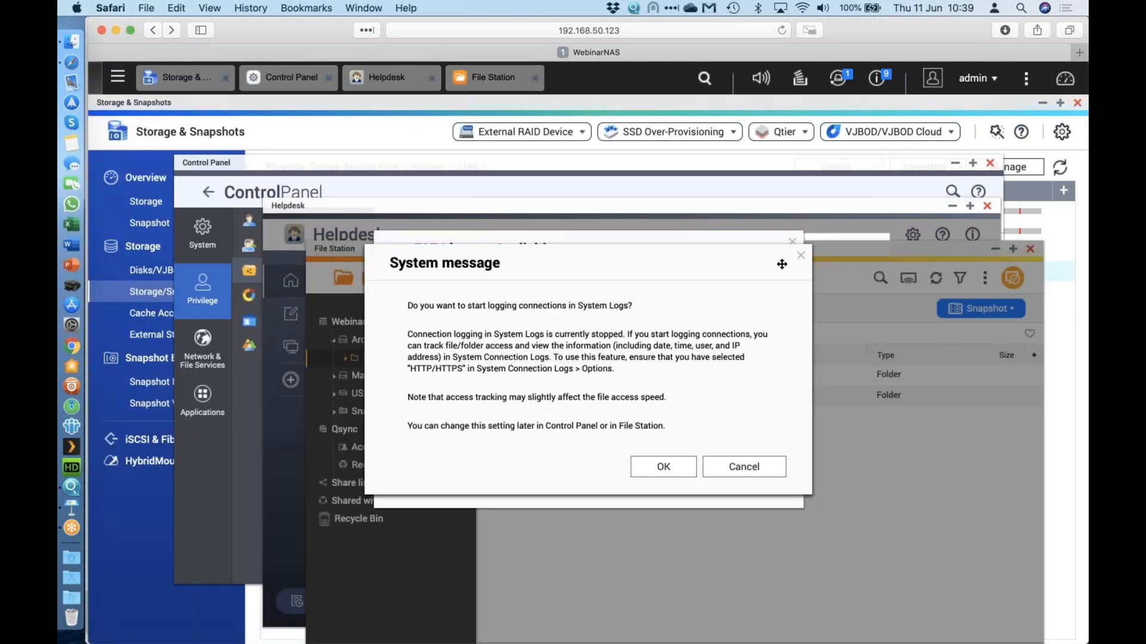
pyautogui.click(786, 262)
pyautogui.click(793, 242)
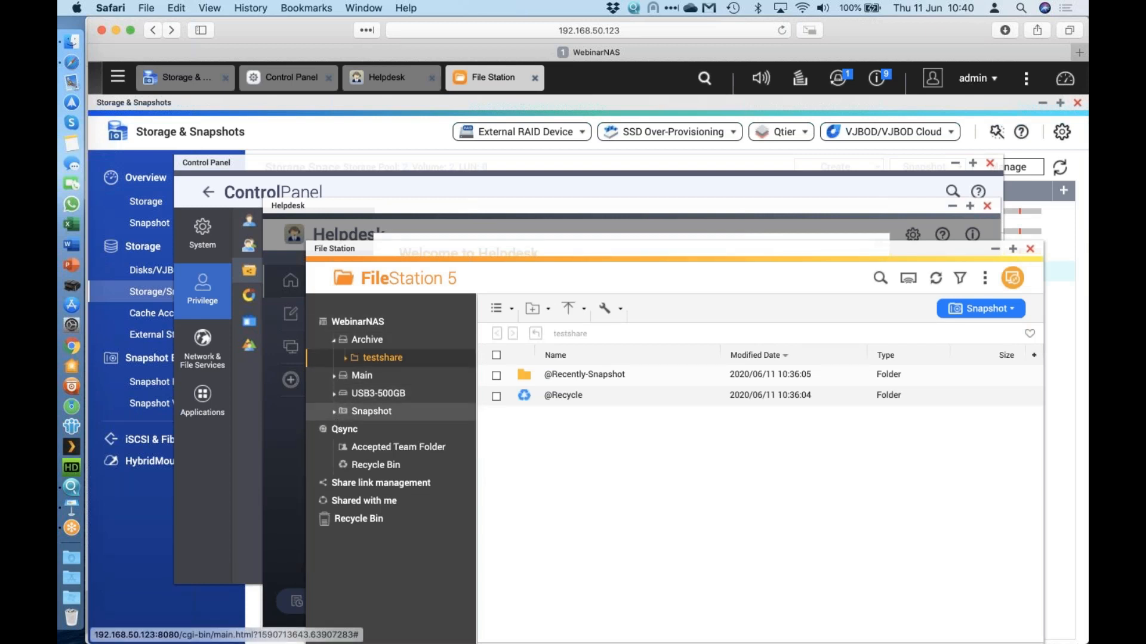
# Maximize File Station, expand the Main volume, and glance at the account options.
pyautogui.doubleClick(460, 250)
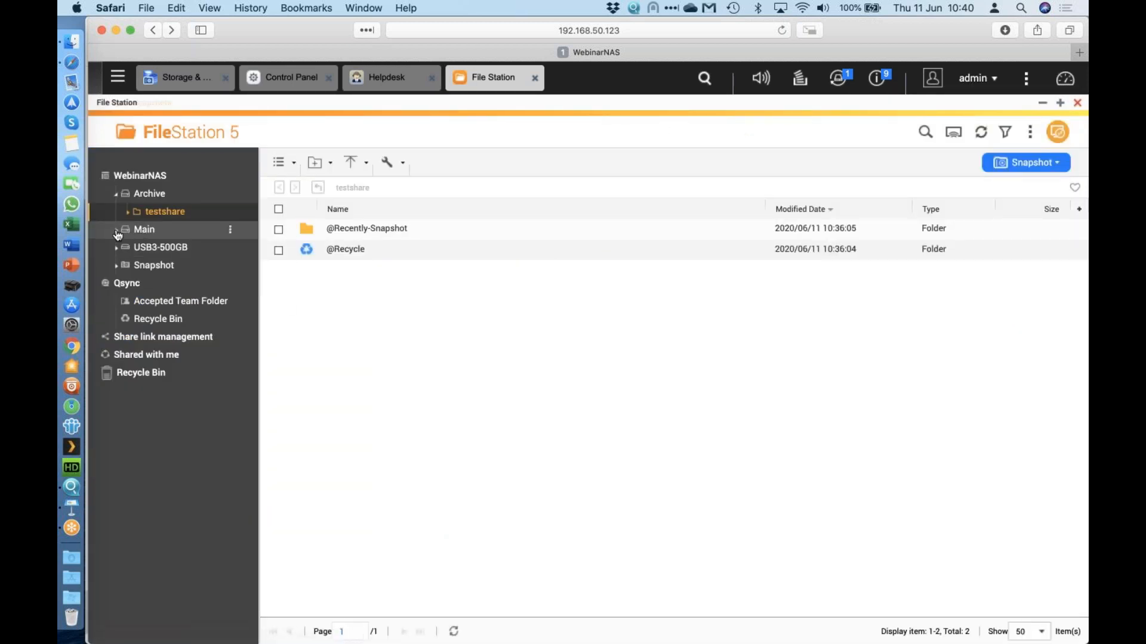
pyautogui.click(117, 232)
pyautogui.click(169, 250)
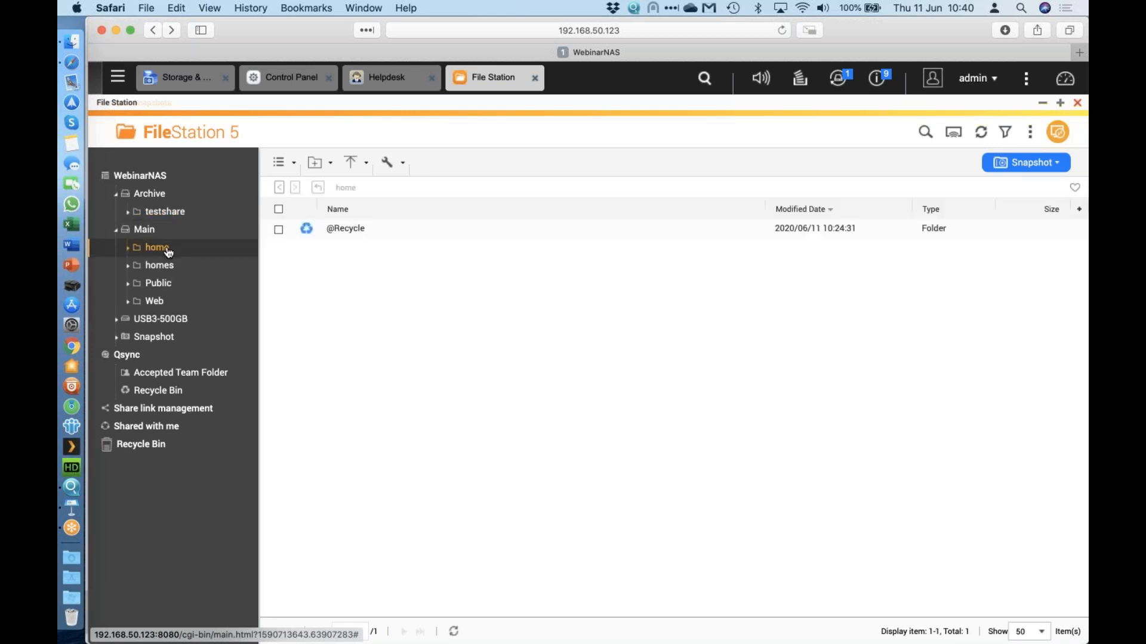
pyautogui.click(975, 81)
pyautogui.click(686, 396)
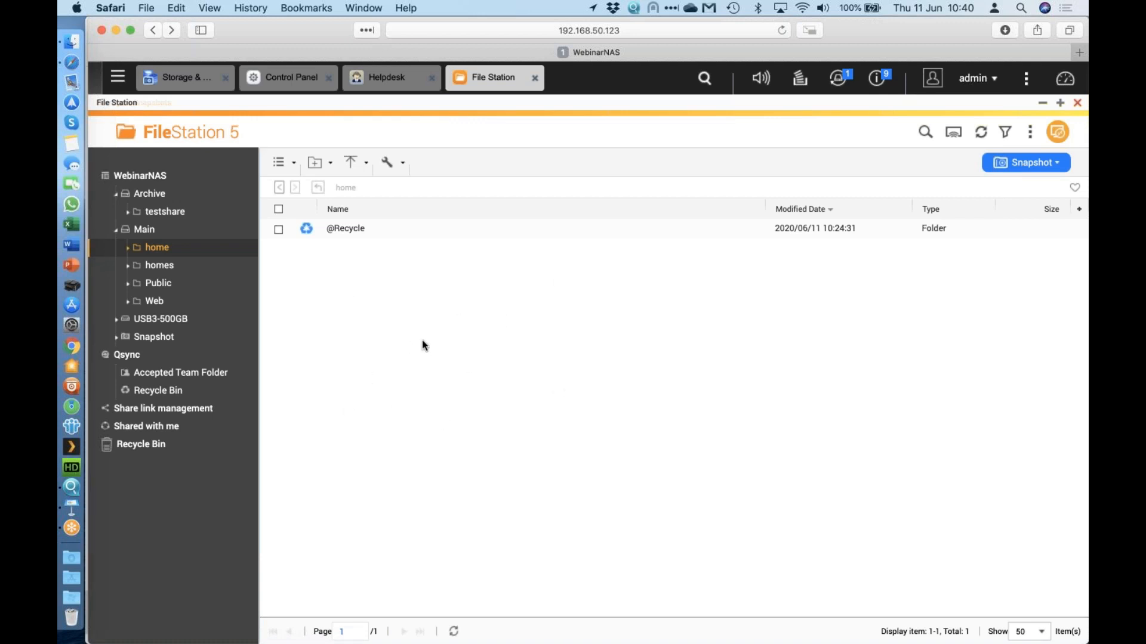
# Browse the homes folder and its admin subfolder, ending in the home folder.
pyautogui.click(167, 272)
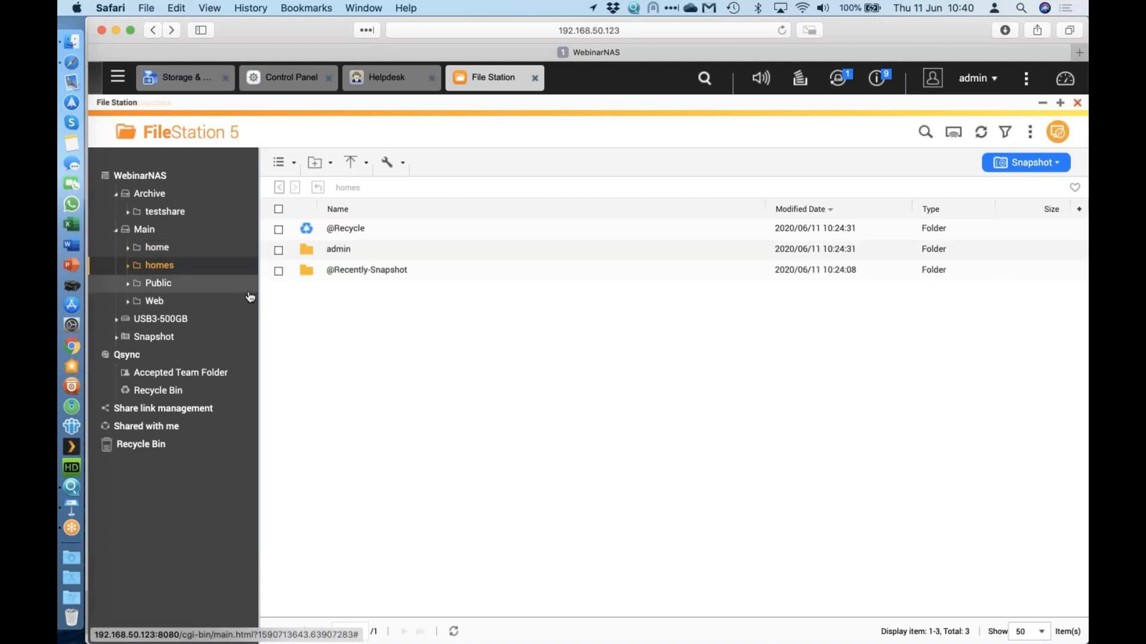
pyautogui.click(128, 266)
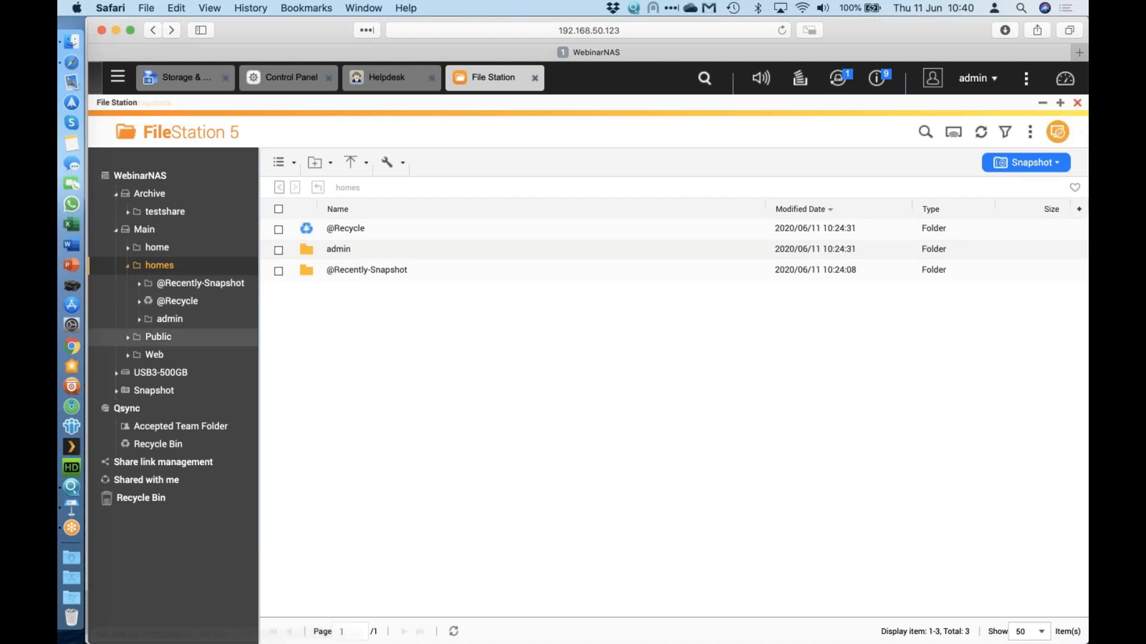
pyautogui.click(169, 319)
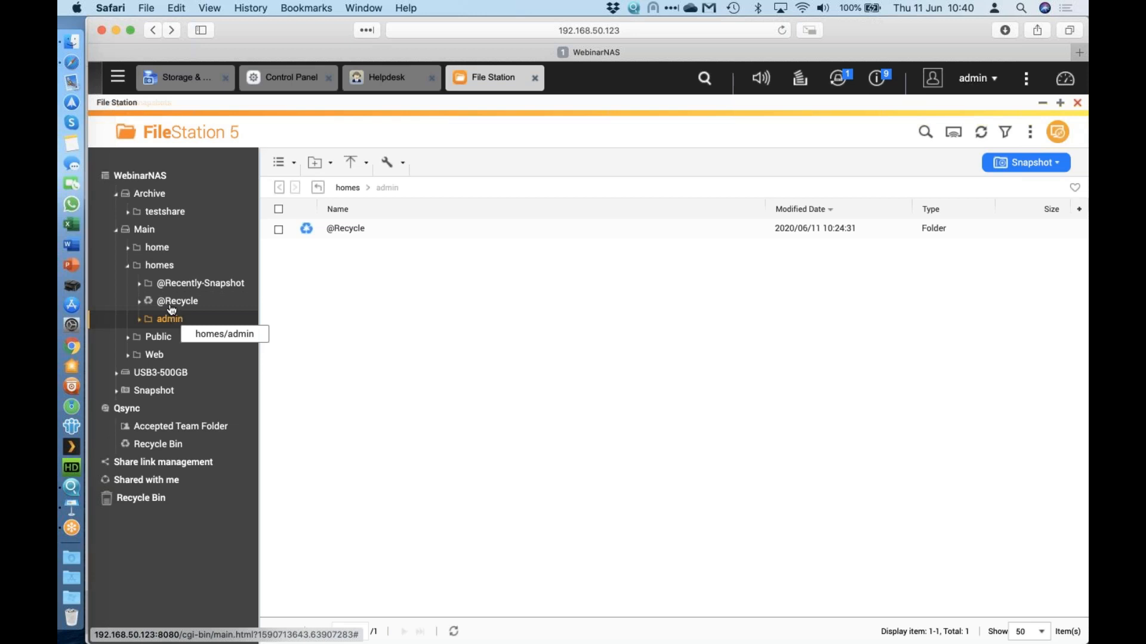
pyautogui.click(157, 248)
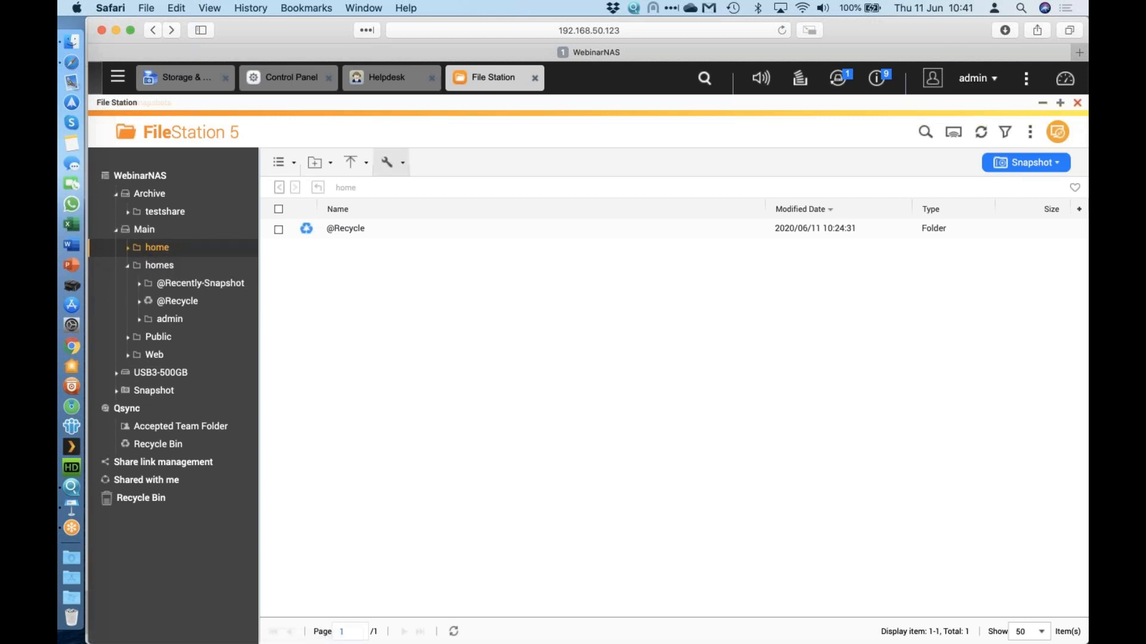
pyautogui.press('super+Tab')
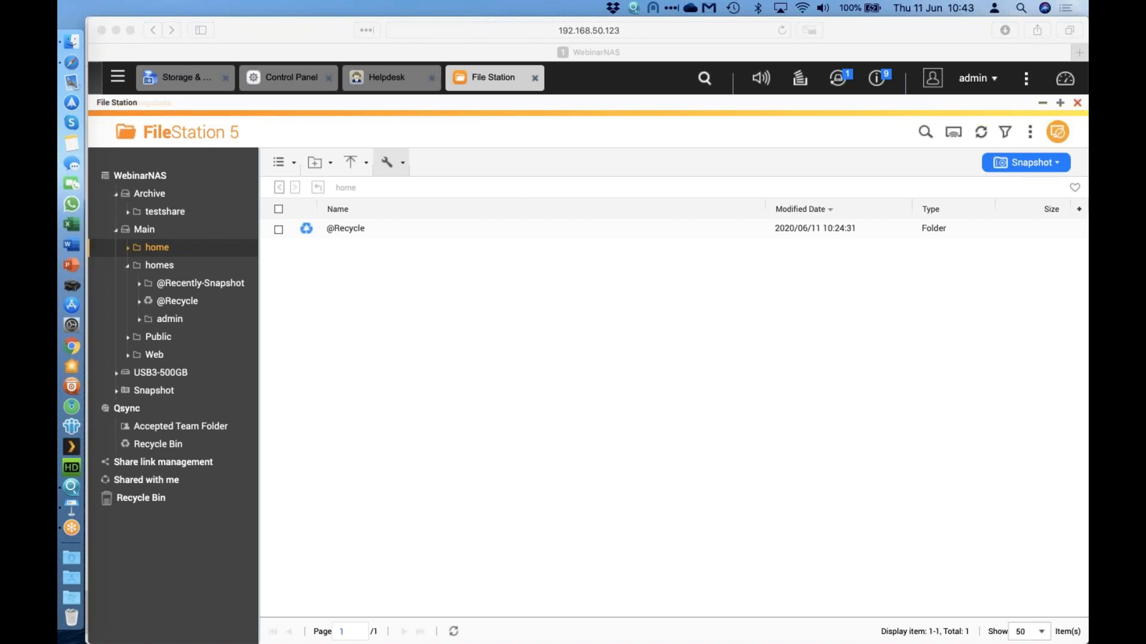
# Return to the browser and launch Network & Virtual Switch from the apps list.
pyautogui.click(511, 269)
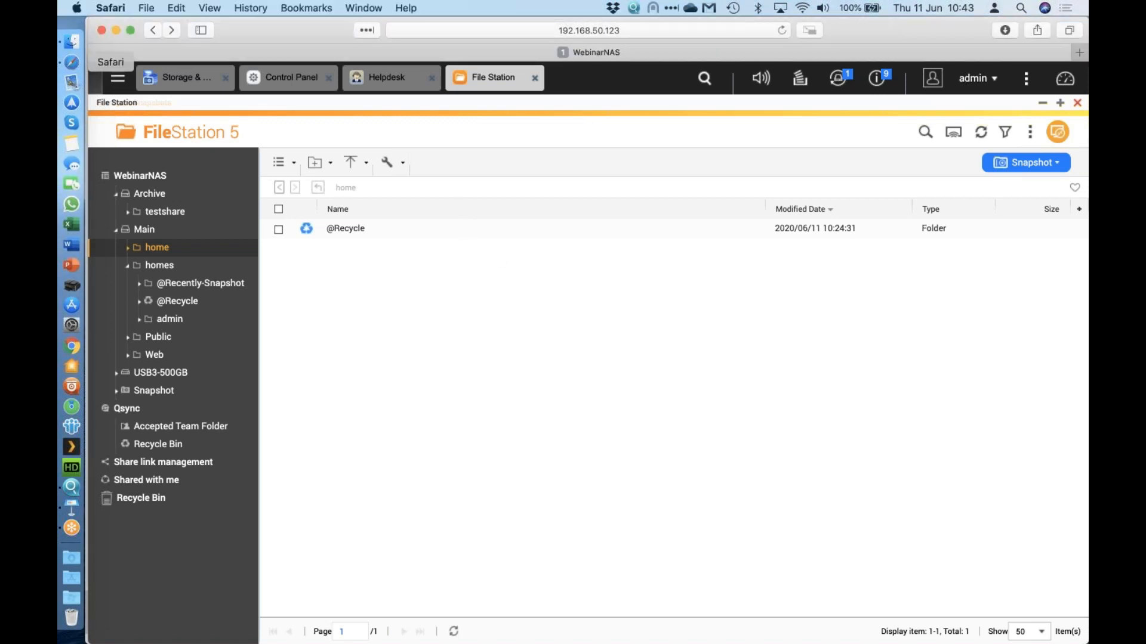
pyautogui.click(118, 77)
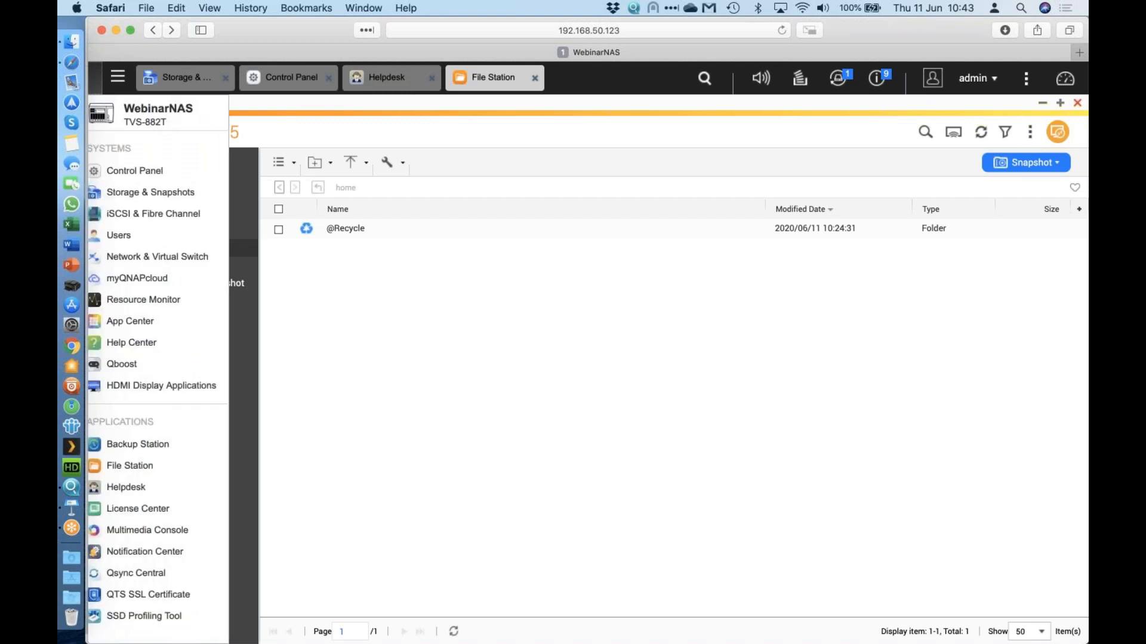
pyautogui.click(177, 263)
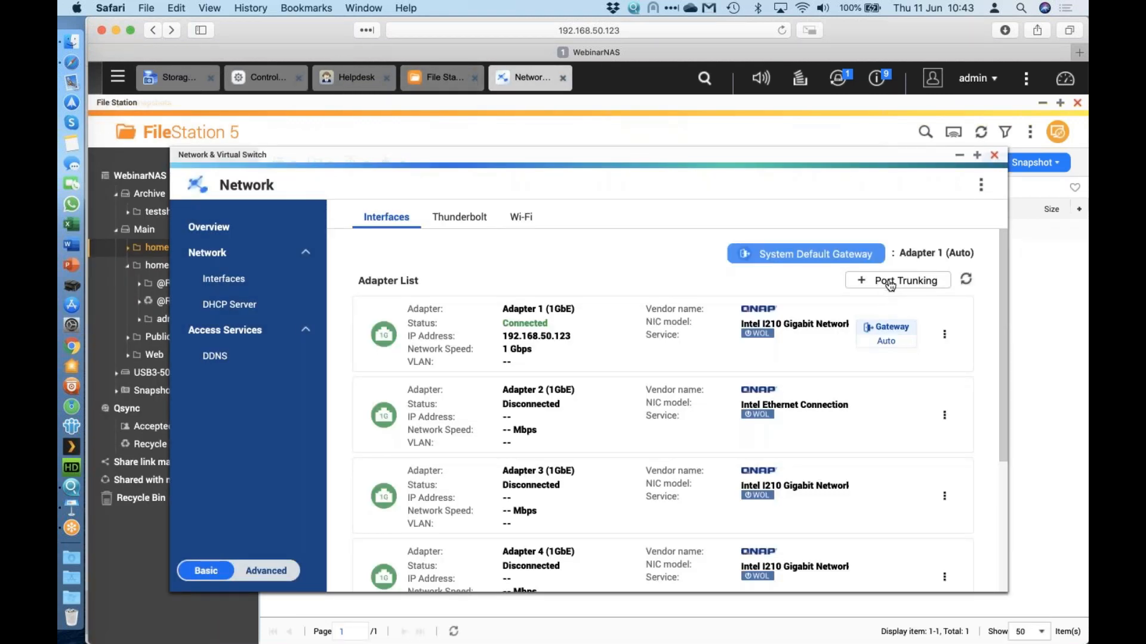
pyautogui.scroll(-5, 812, 342)
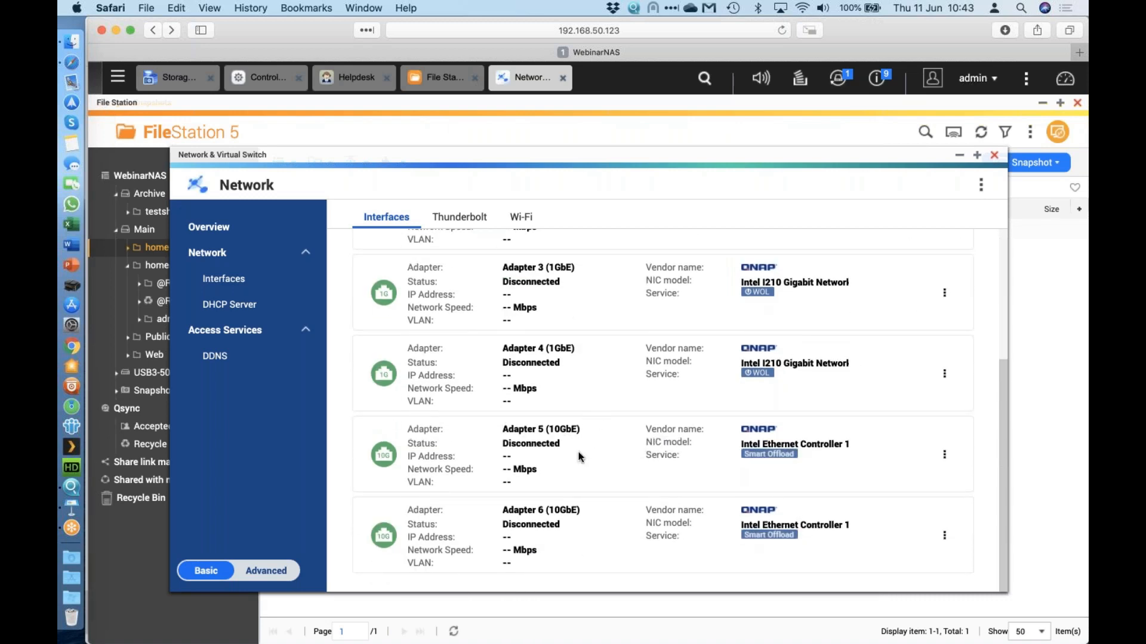
pyautogui.scroll(5, 593, 517)
pyautogui.scroll(2, 593, 517)
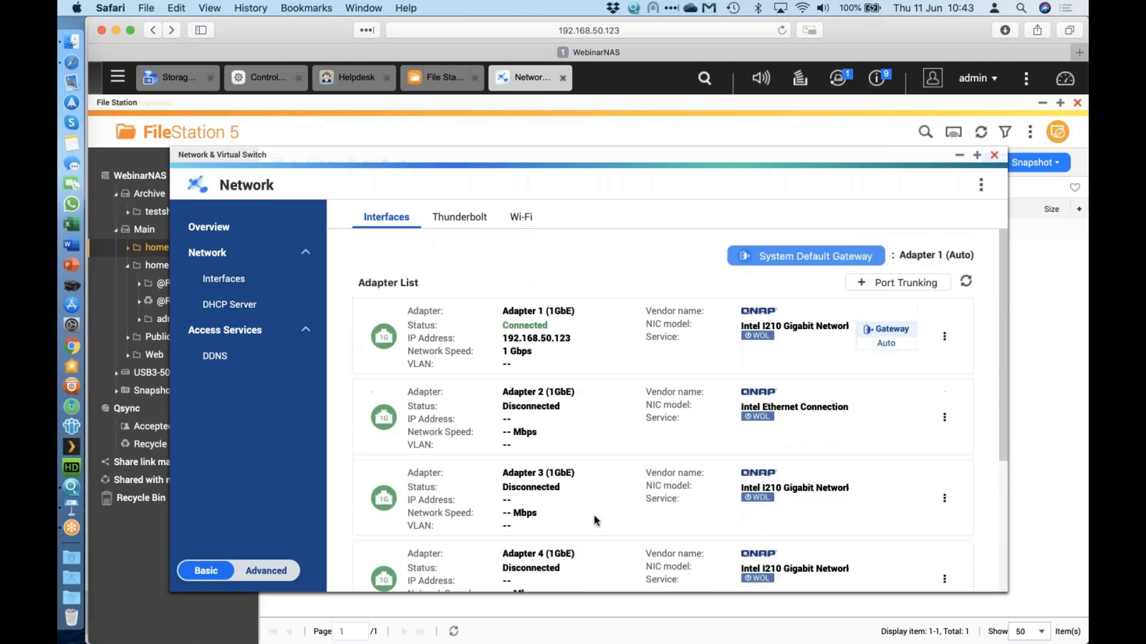
# Add a new port trunk with Adapter 5 and Adapter 6 selected.
pyautogui.click(886, 282)
pyautogui.click(402, 275)
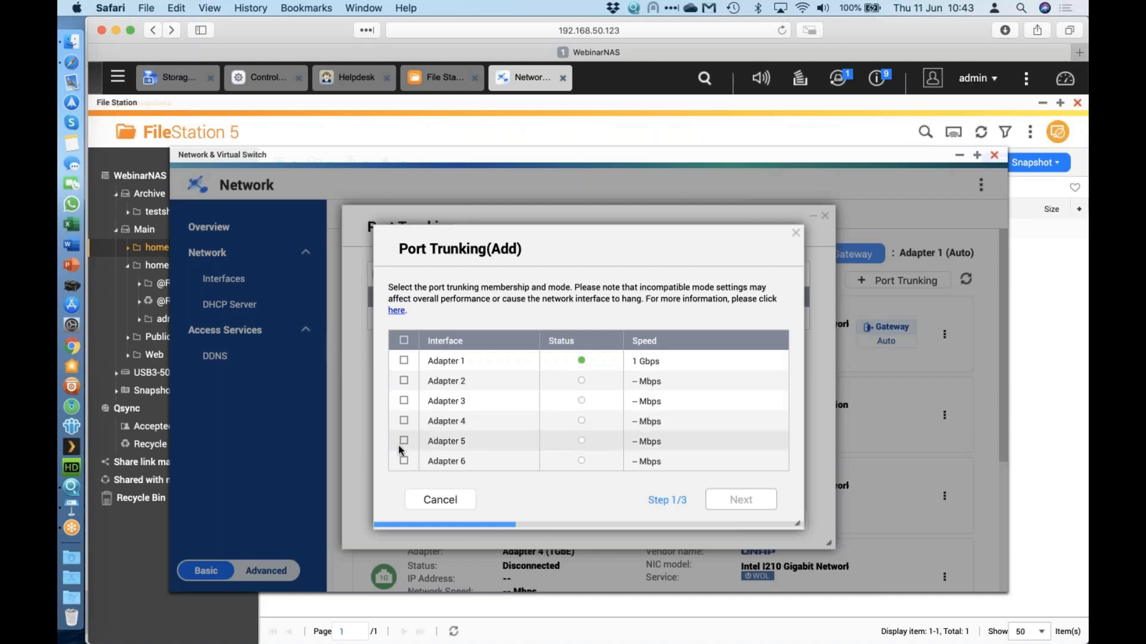
pyautogui.click(403, 441)
pyautogui.click(403, 460)
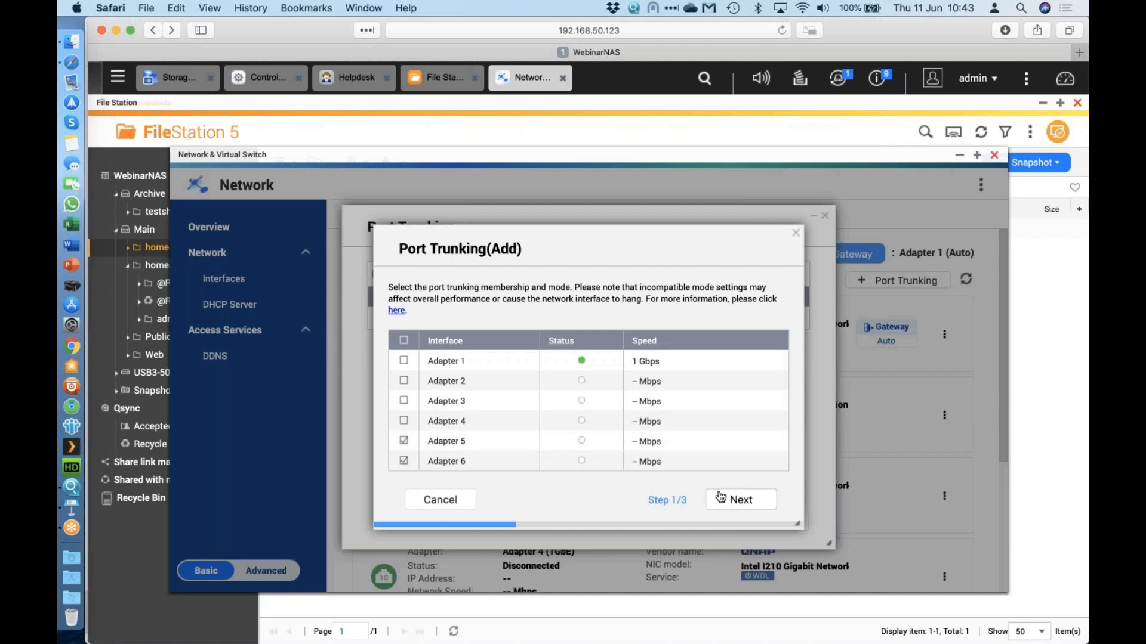
pyautogui.click(742, 503)
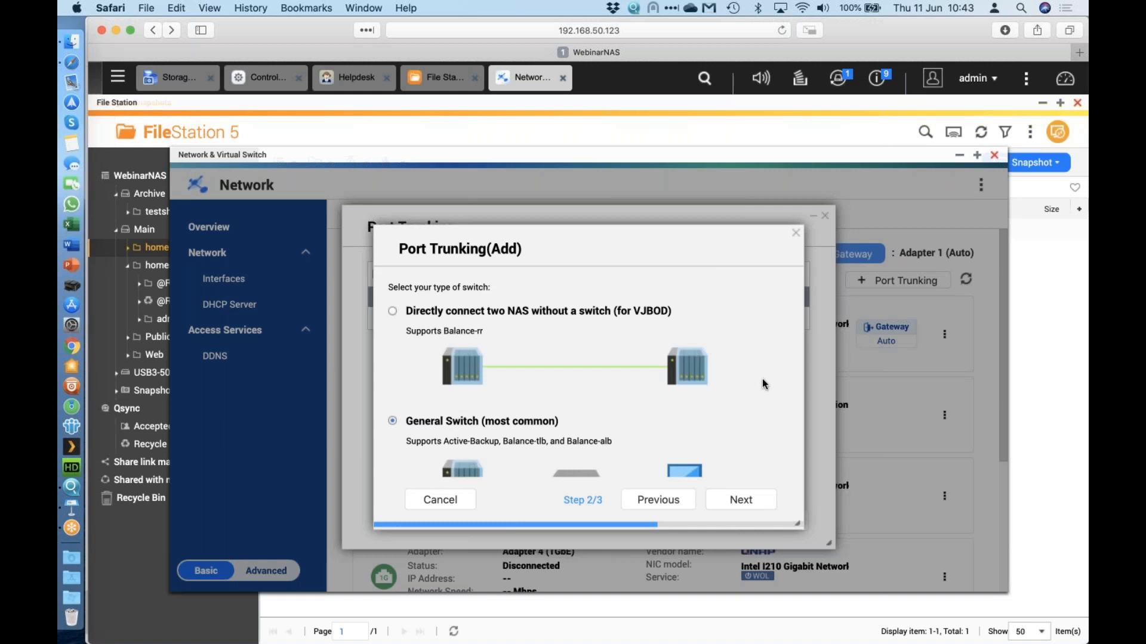
# Choose General Switch as the trunk's switch type and advance to the mode step.
pyautogui.scroll(-2, 763, 384)
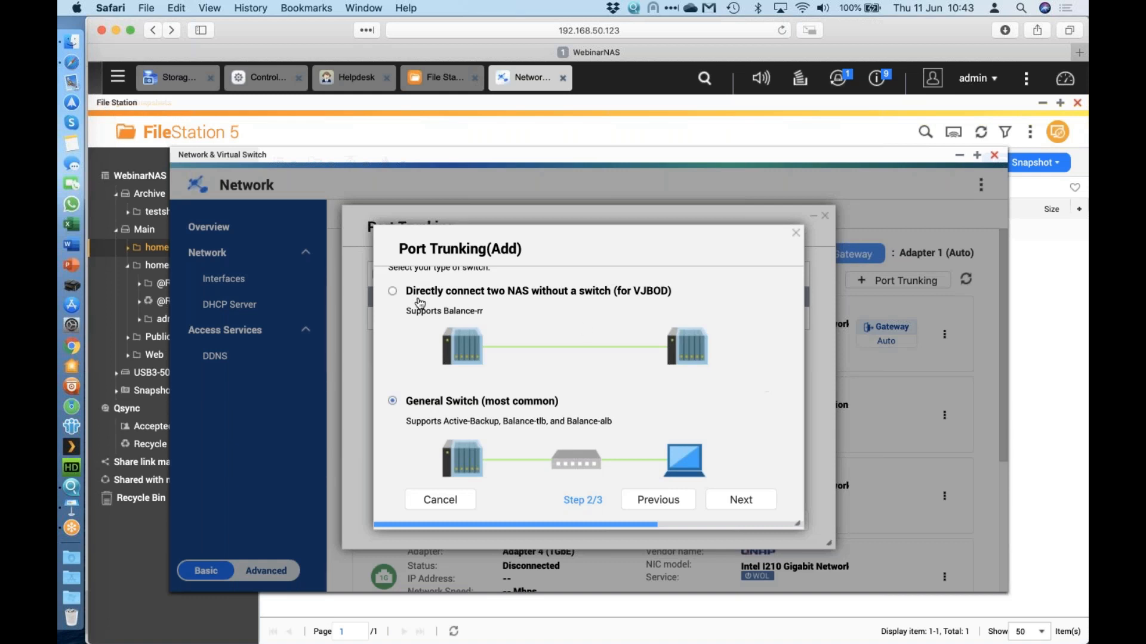
pyautogui.doubleClick(467, 308)
pyautogui.click(490, 309)
pyautogui.scroll(-2, 472, 382)
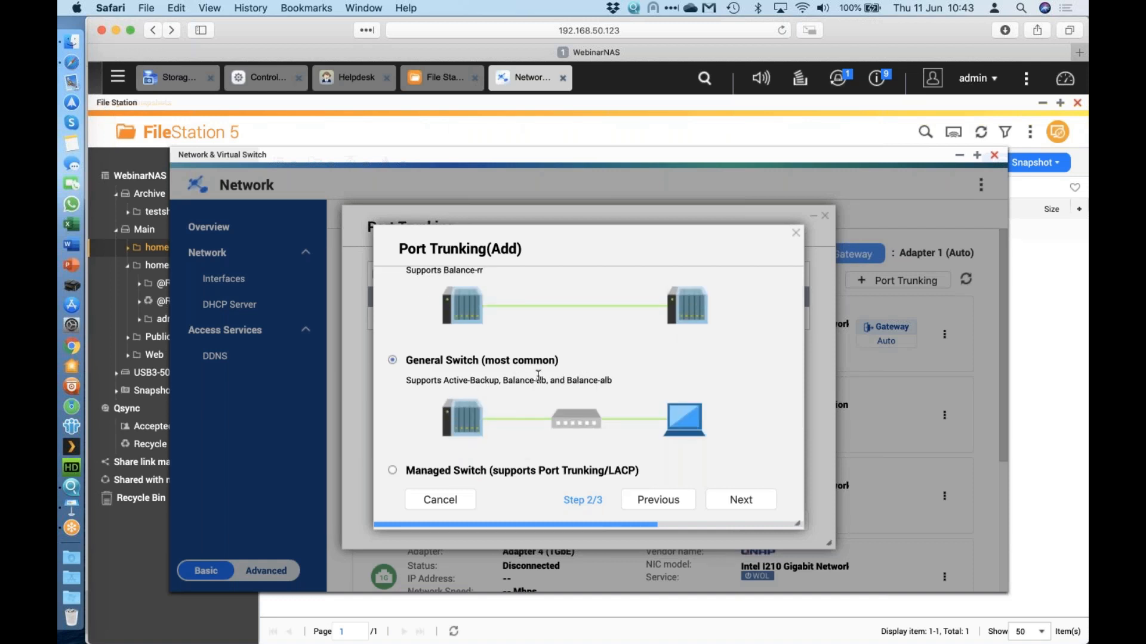
pyautogui.scroll(2, 539, 376)
pyautogui.scroll(-4, 538, 376)
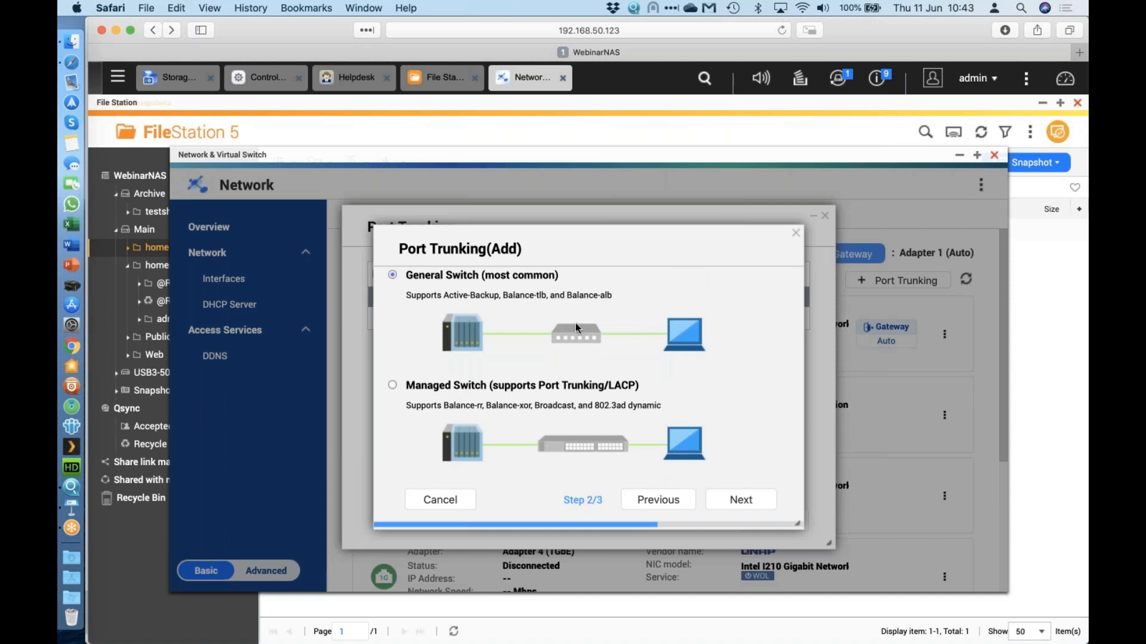
pyautogui.scroll(1, 436, 372)
pyautogui.scroll(-1, 437, 372)
pyautogui.scroll(2, 436, 394)
pyautogui.scroll(-2, 445, 382)
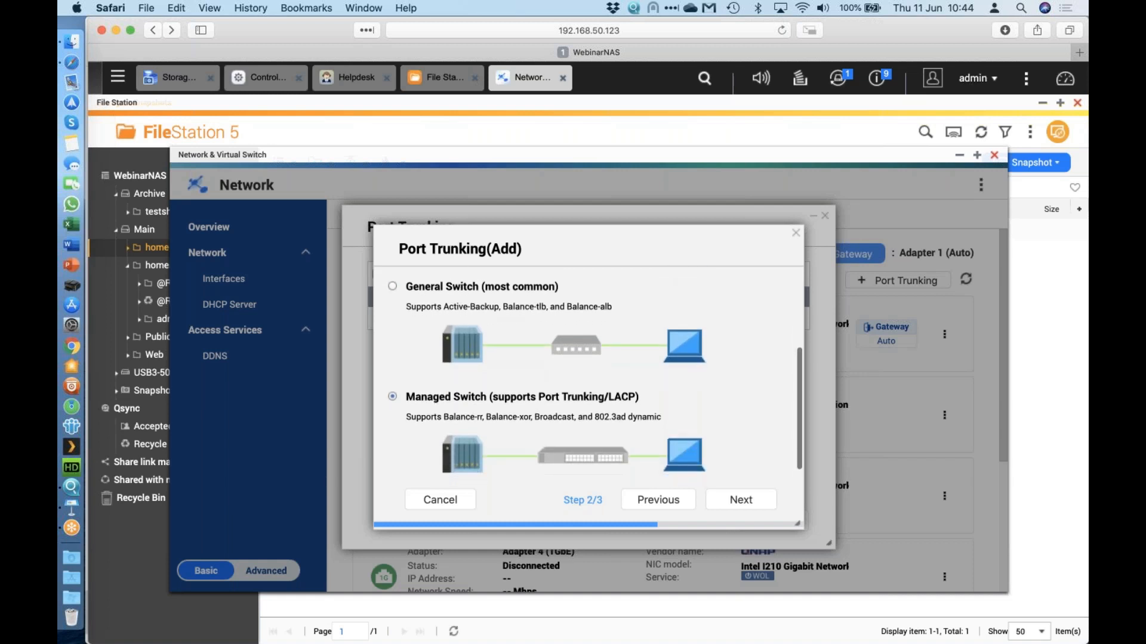
pyautogui.scroll(3, 457, 367)
pyautogui.scroll(-2, 480, 302)
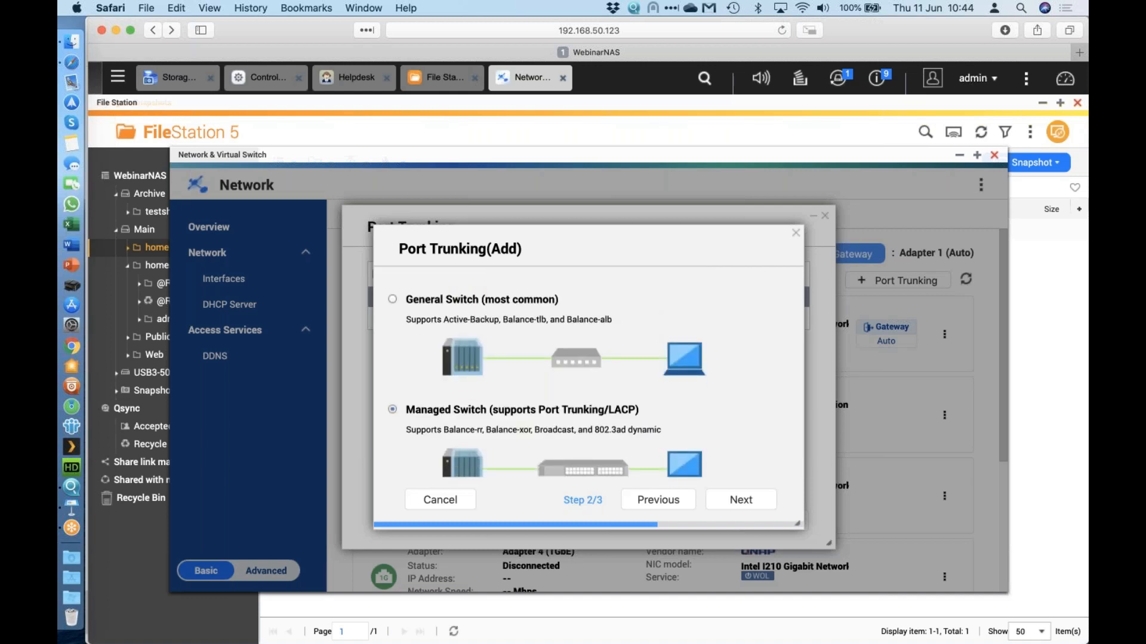
pyautogui.scroll(2, 448, 366)
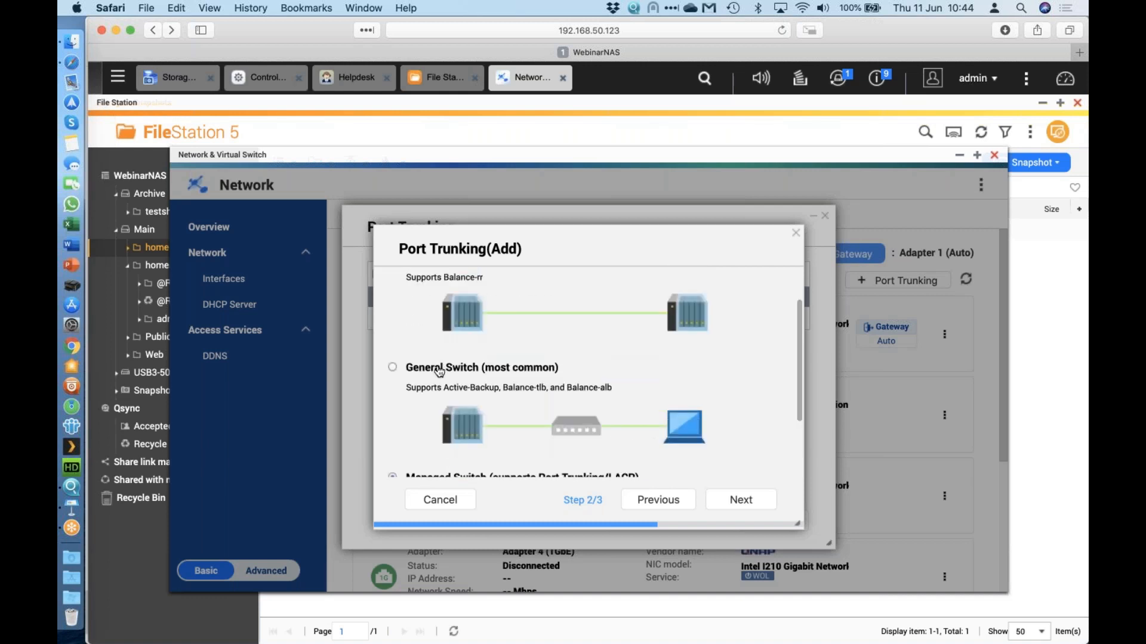
pyautogui.click(517, 379)
pyautogui.scroll(-2, 517, 379)
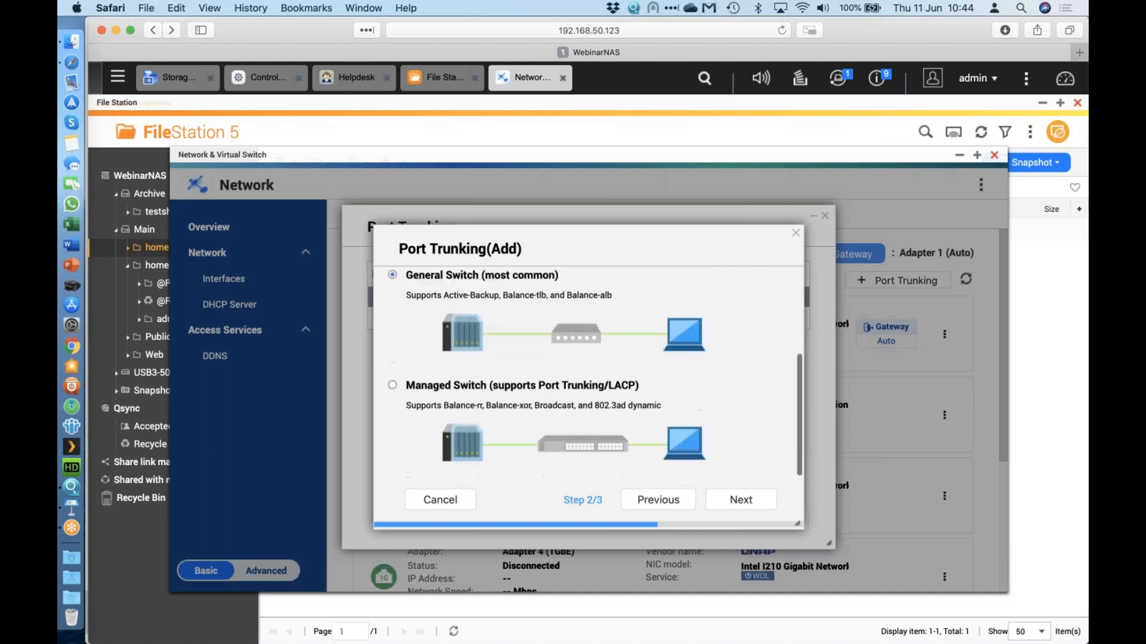
pyautogui.click(746, 502)
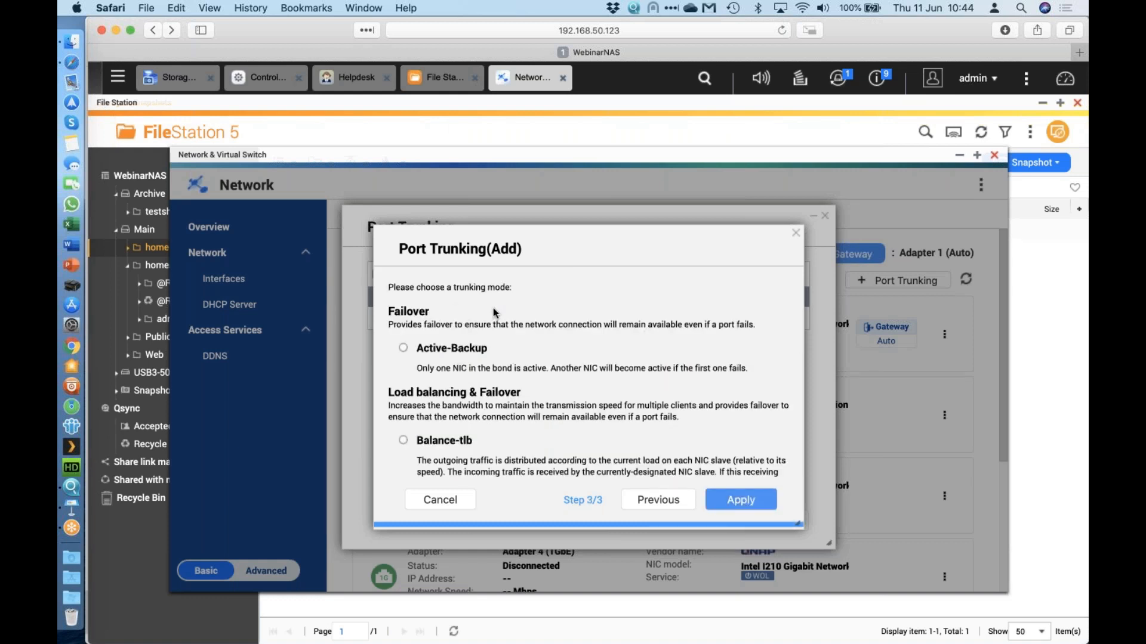
# Apply Balance-alb mode, creating the 20 Gbps Adapter 5+6 trunk.
pyautogui.scroll(-2, 477, 334)
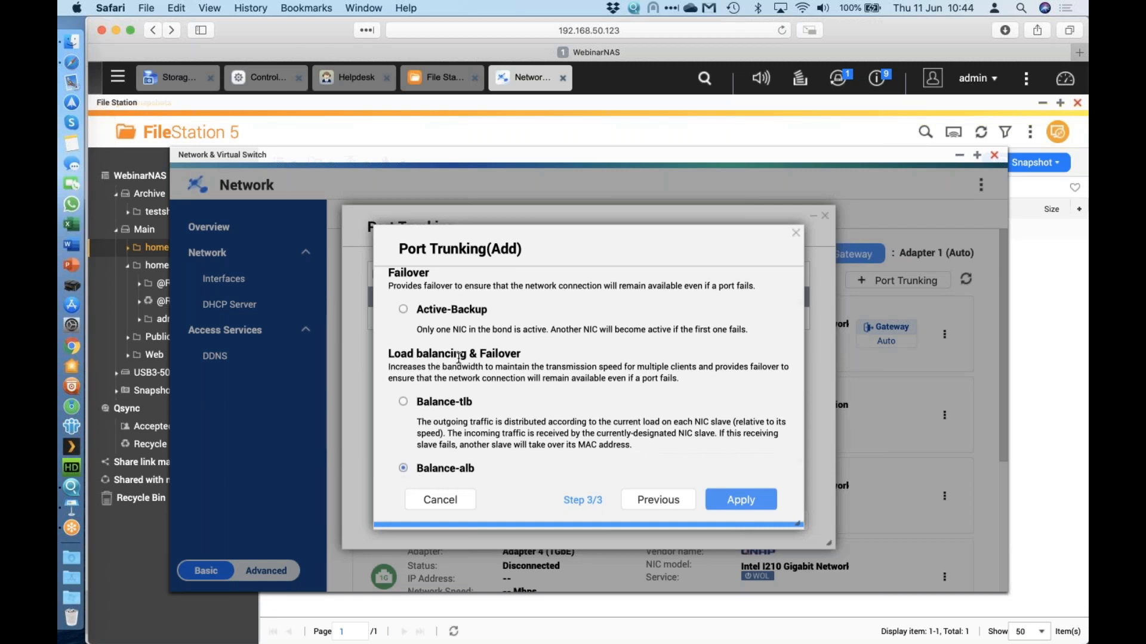
pyautogui.scroll(2, 458, 357)
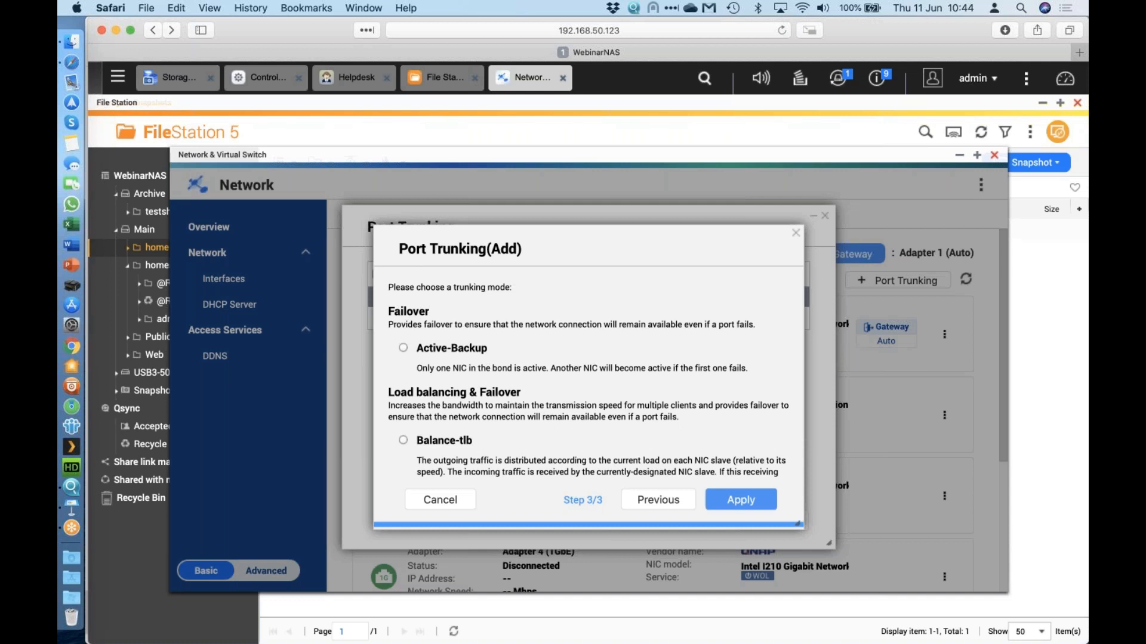
pyautogui.scroll(-3, 594, 371)
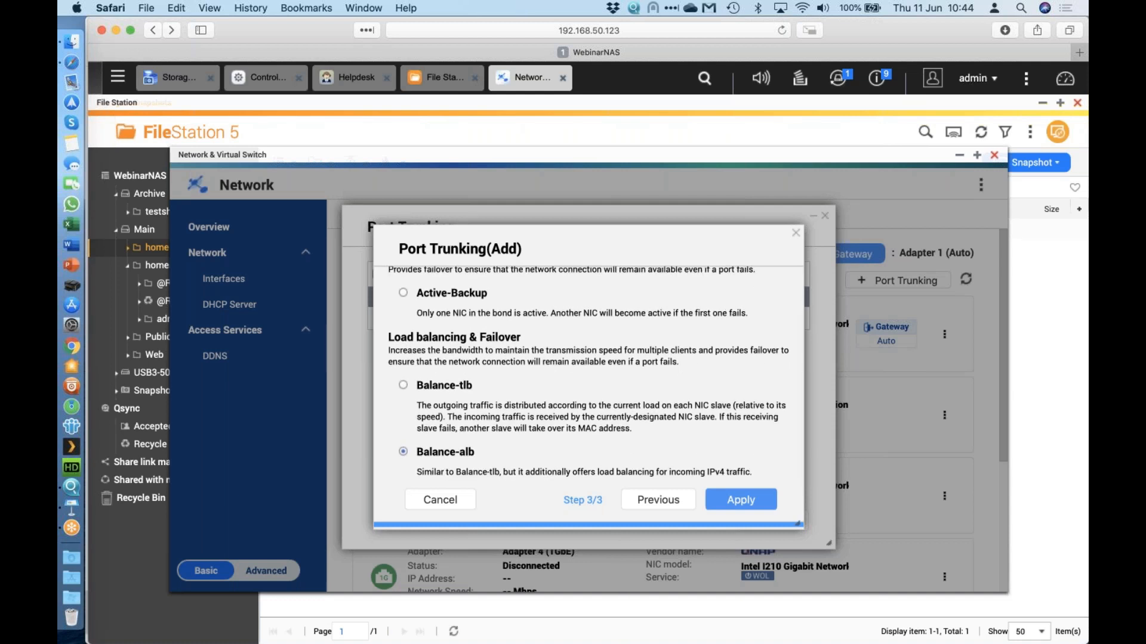
pyautogui.scroll(1, 594, 371)
pyautogui.scroll(-1, 594, 371)
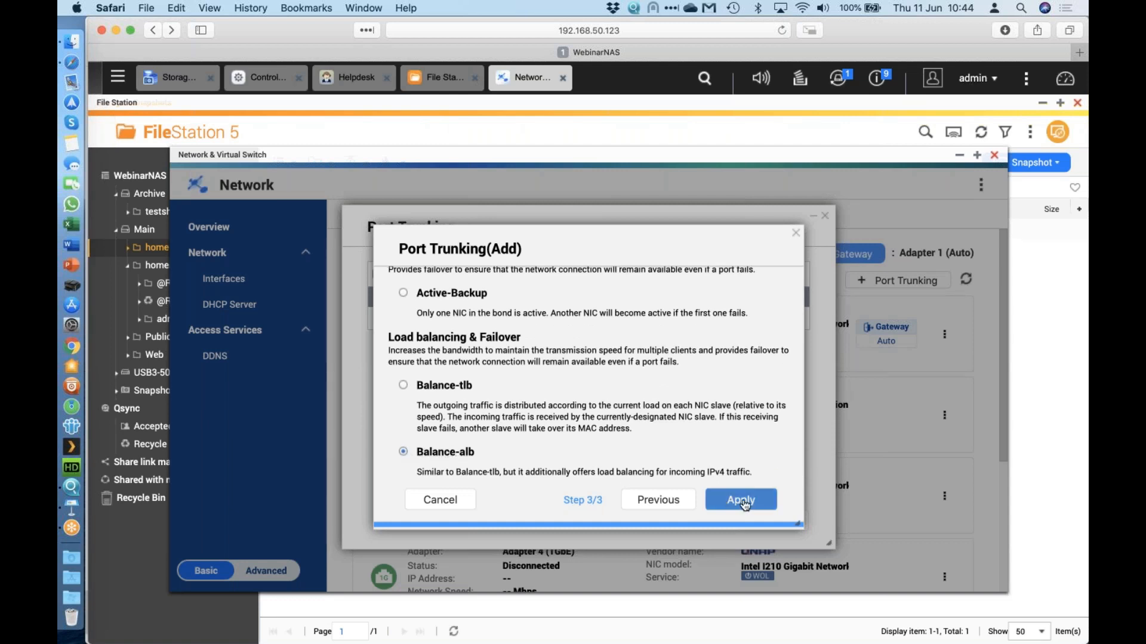
pyautogui.click(744, 503)
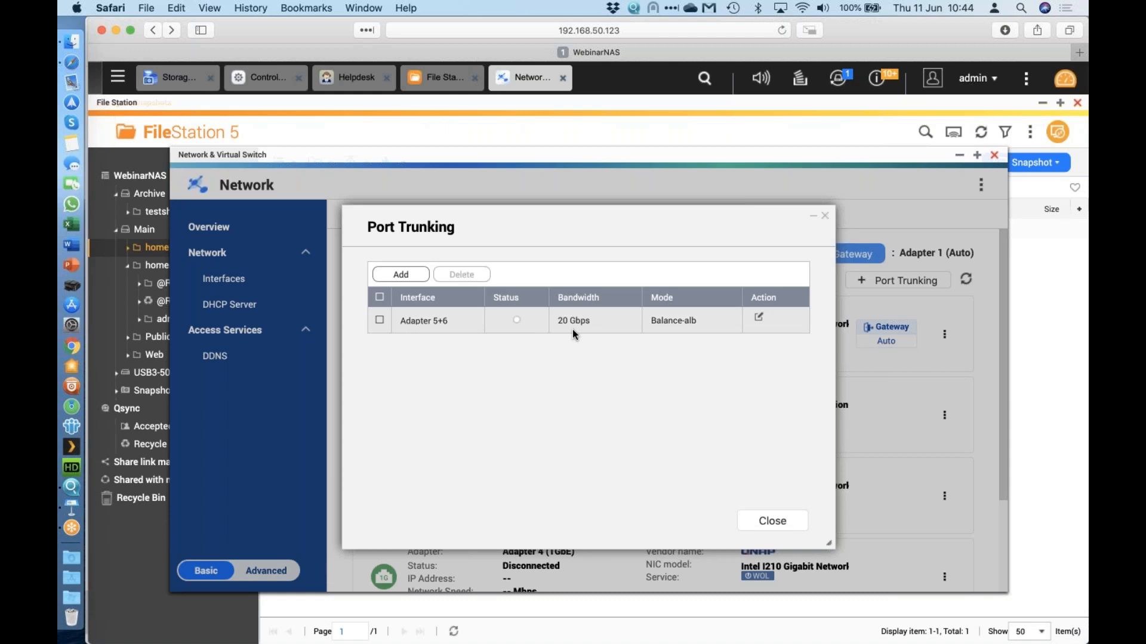
# Cancel a second trunk wizard, close the Port Trunking list, and switch to File Station.
pyautogui.click(400, 274)
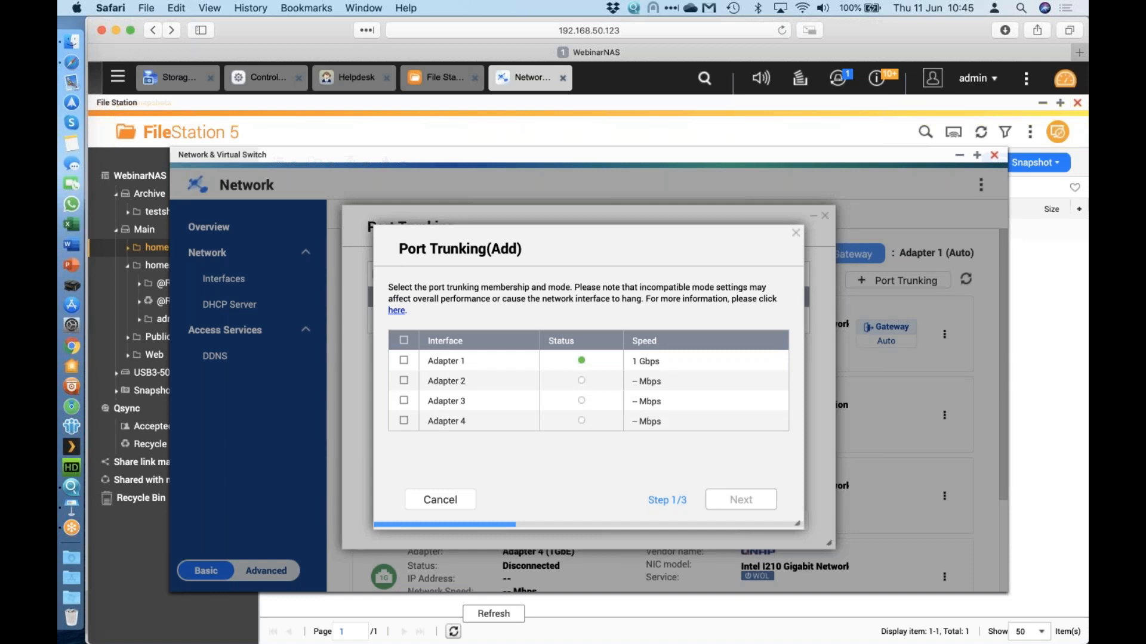
pyautogui.click(439, 500)
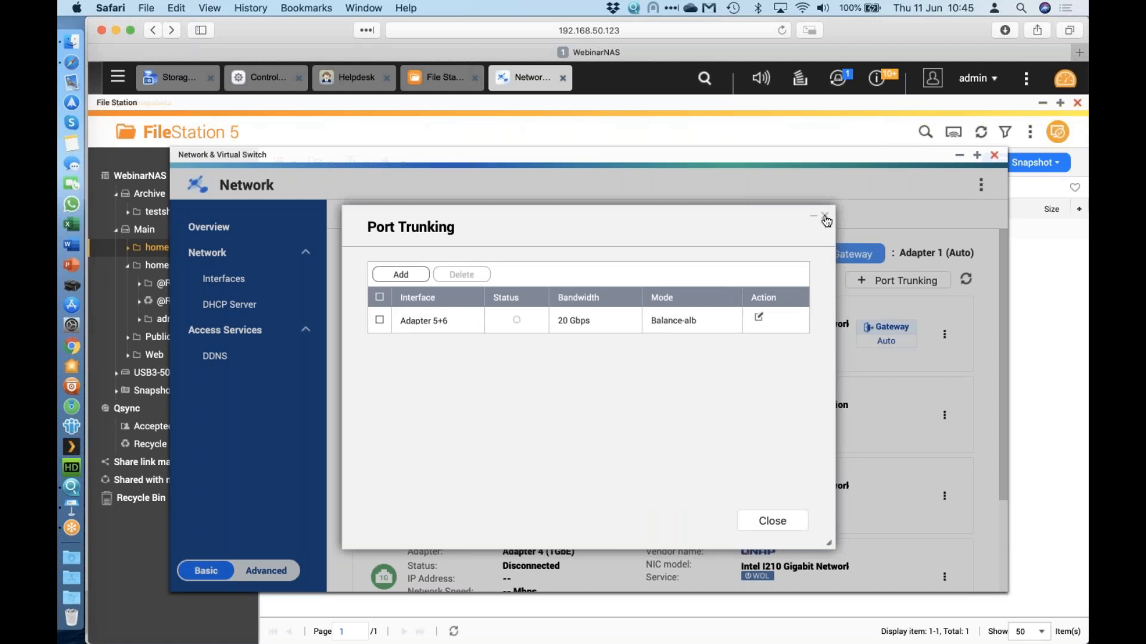
pyautogui.click(825, 216)
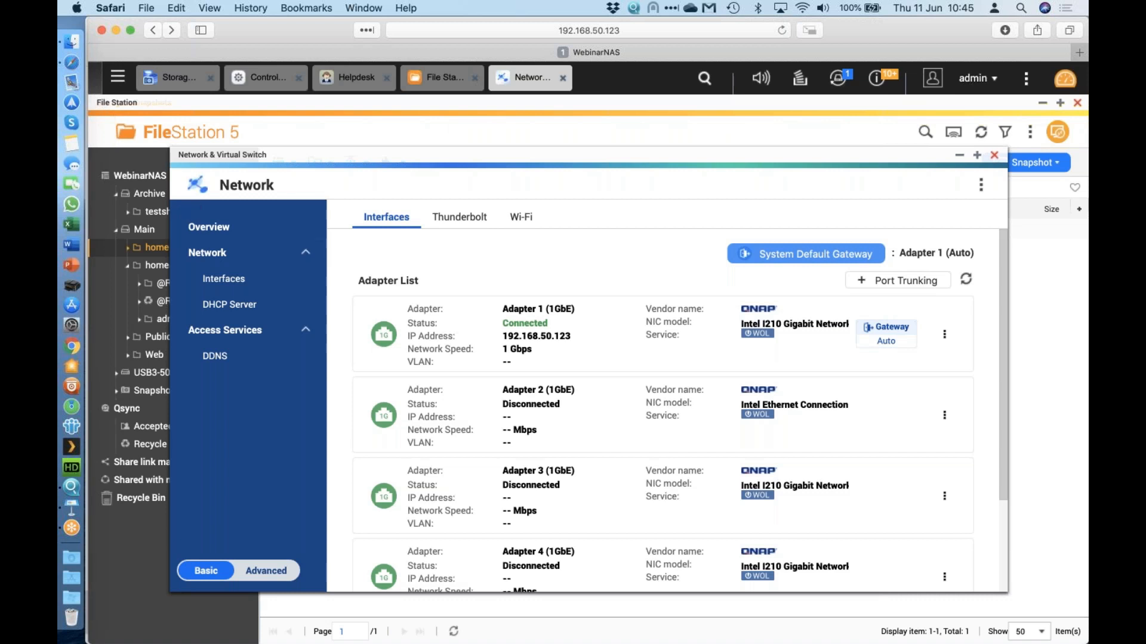
pyautogui.click(245, 105)
pyautogui.click(262, 77)
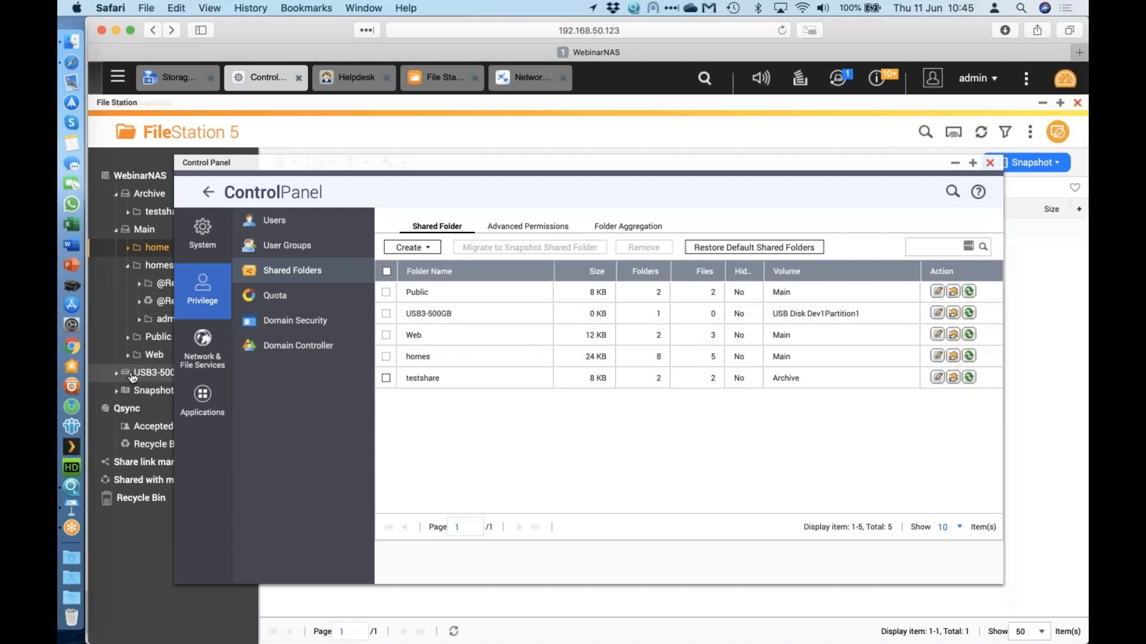
pyautogui.click(101, 336)
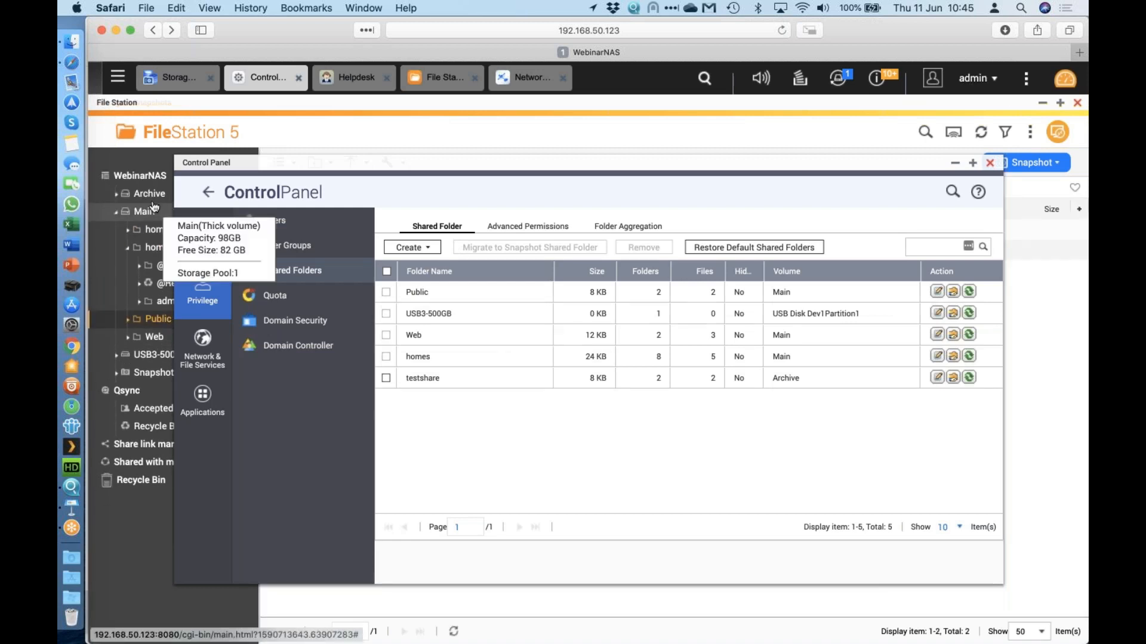
pyautogui.click(167, 215)
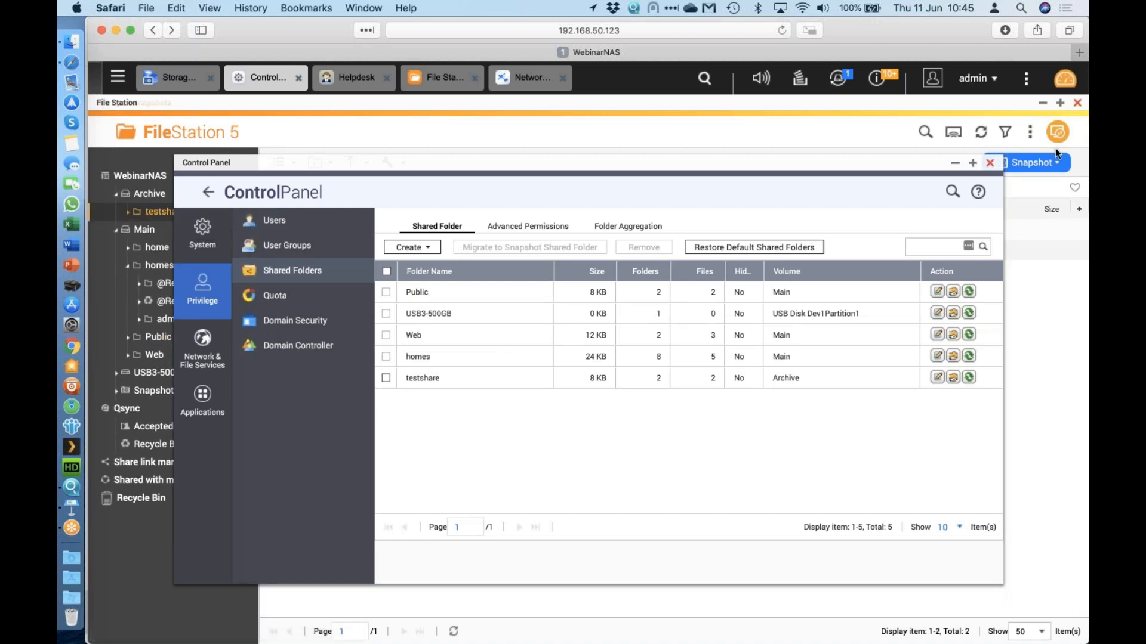
pyautogui.click(989, 162)
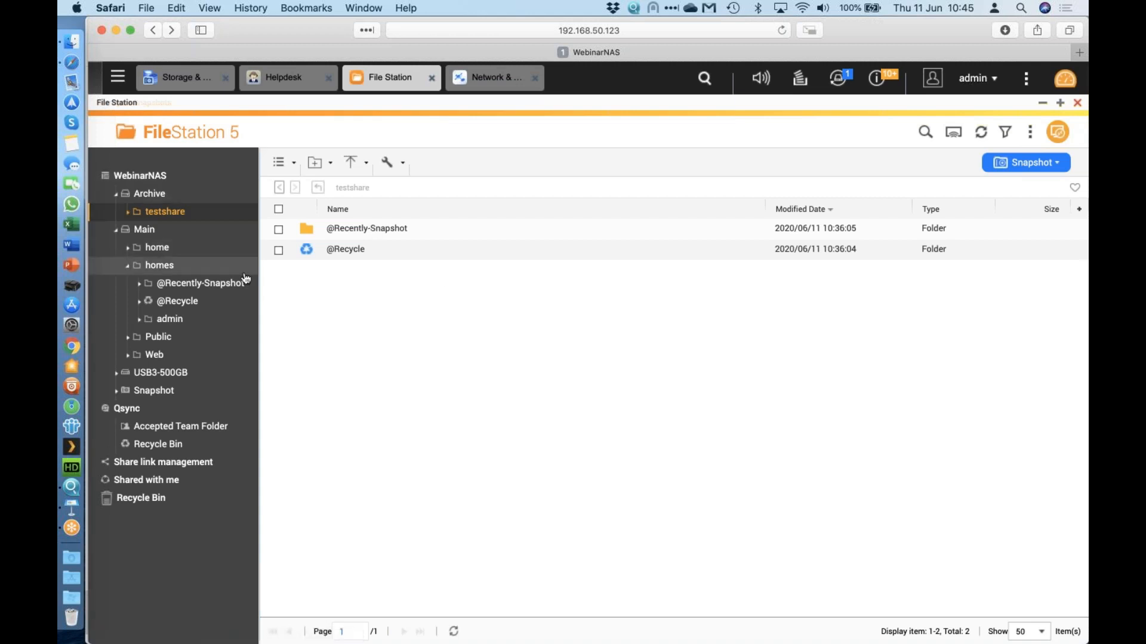
pyautogui.moveTo(139, 192)
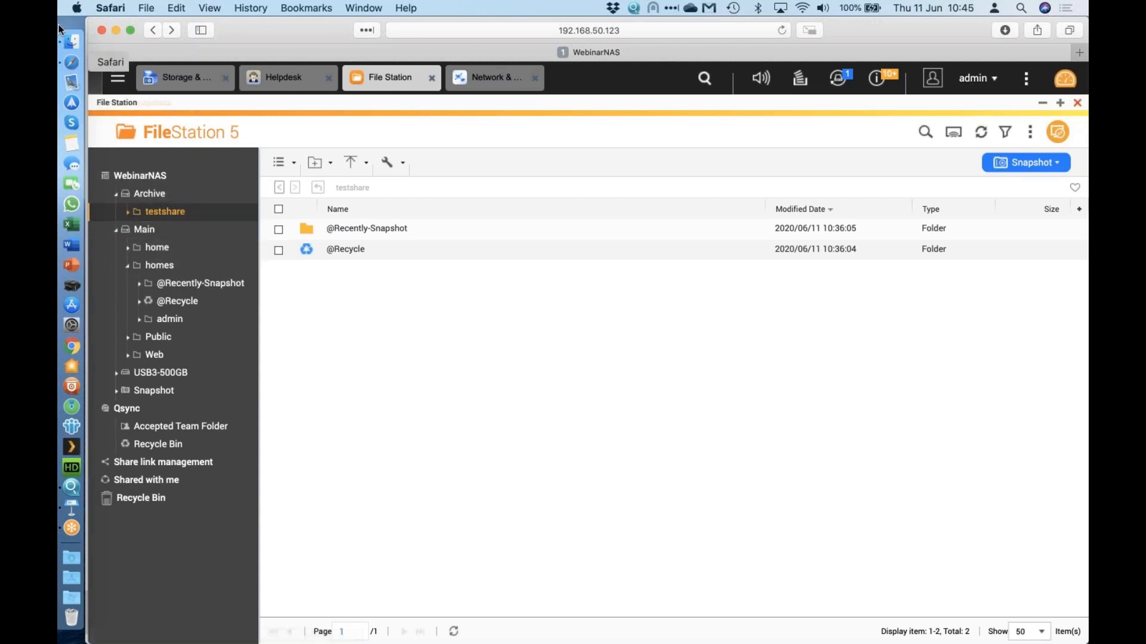
# In Finder's Network, connect to WebinarNAS, disconnect, and retry through WebinarNAS(AFP).
pyautogui.click(70, 41)
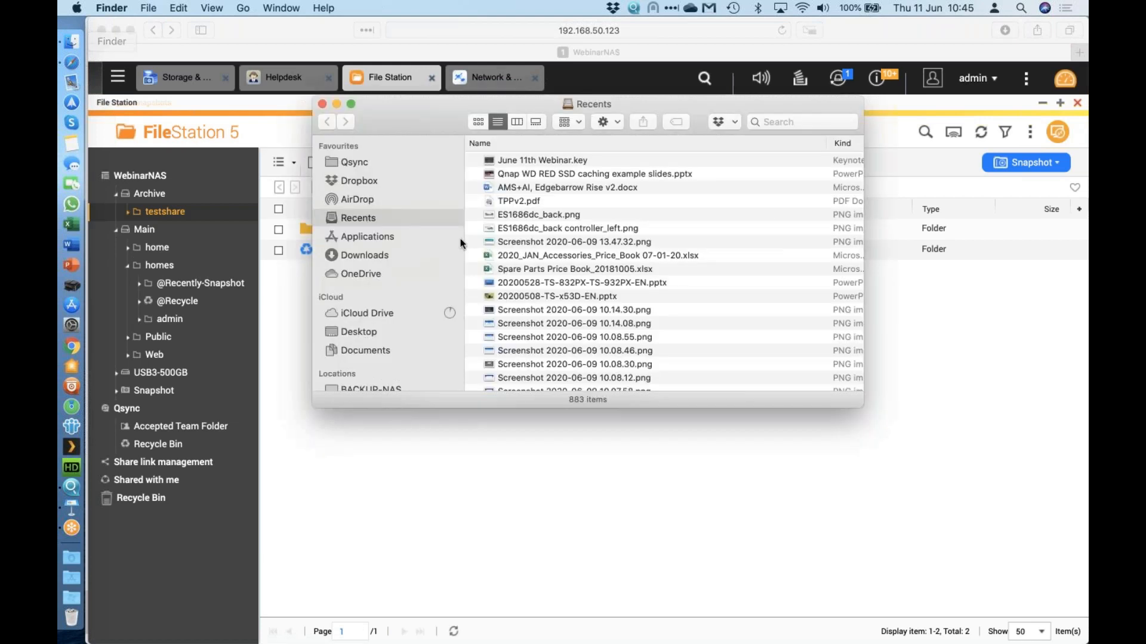
pyautogui.scroll(-5, 393, 325)
pyautogui.click(384, 307)
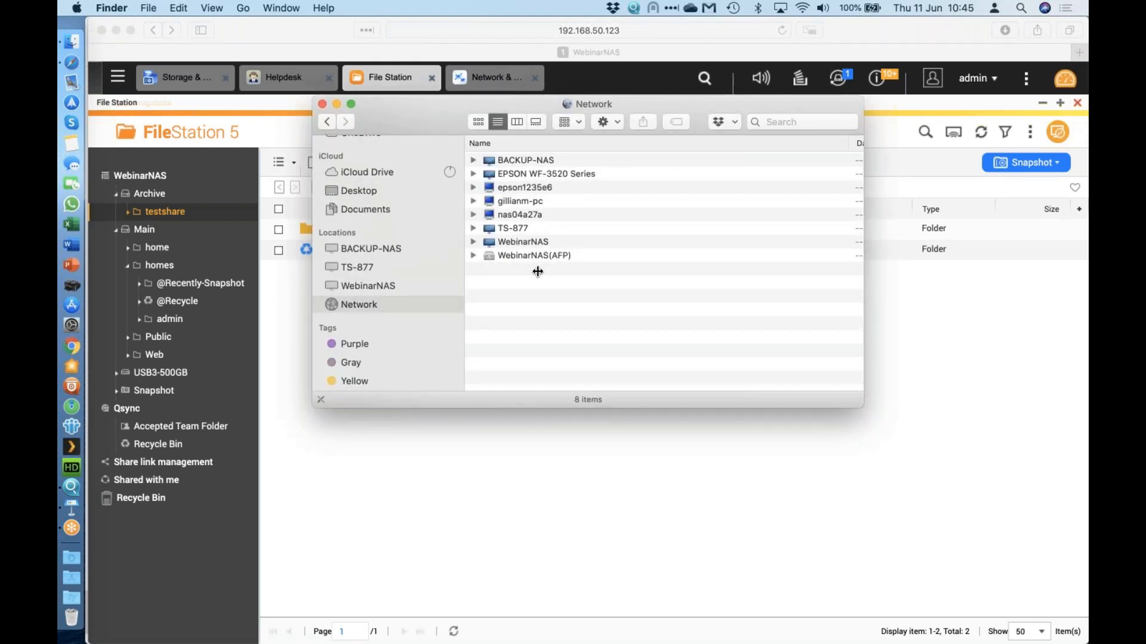
pyautogui.click(497, 244)
pyautogui.doubleClick(524, 248)
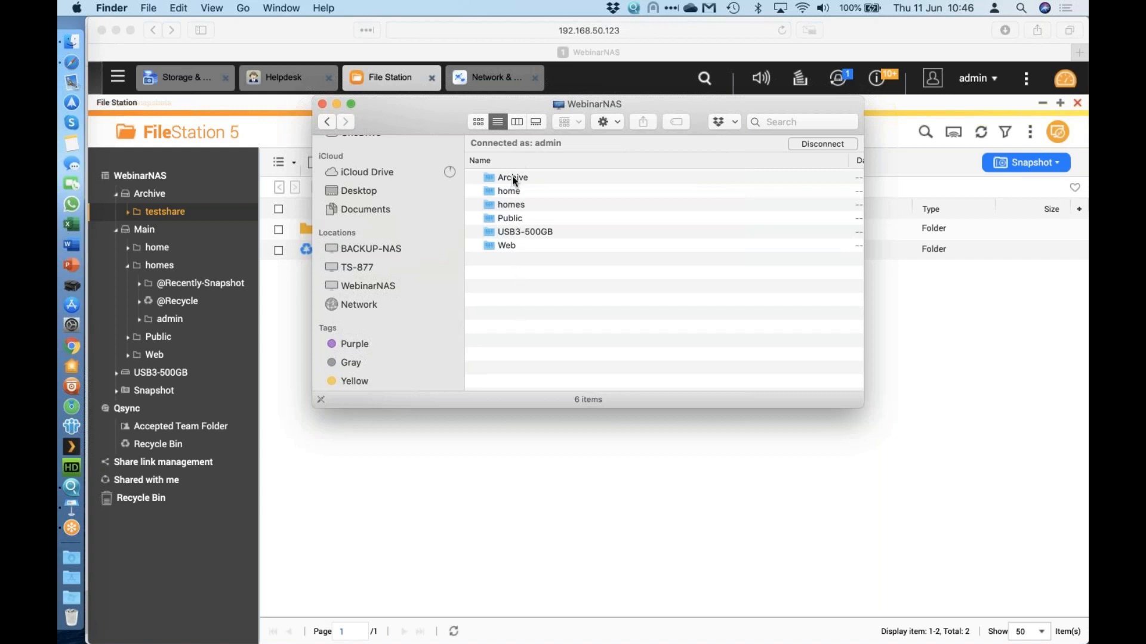
pyautogui.click(804, 145)
pyautogui.click(374, 298)
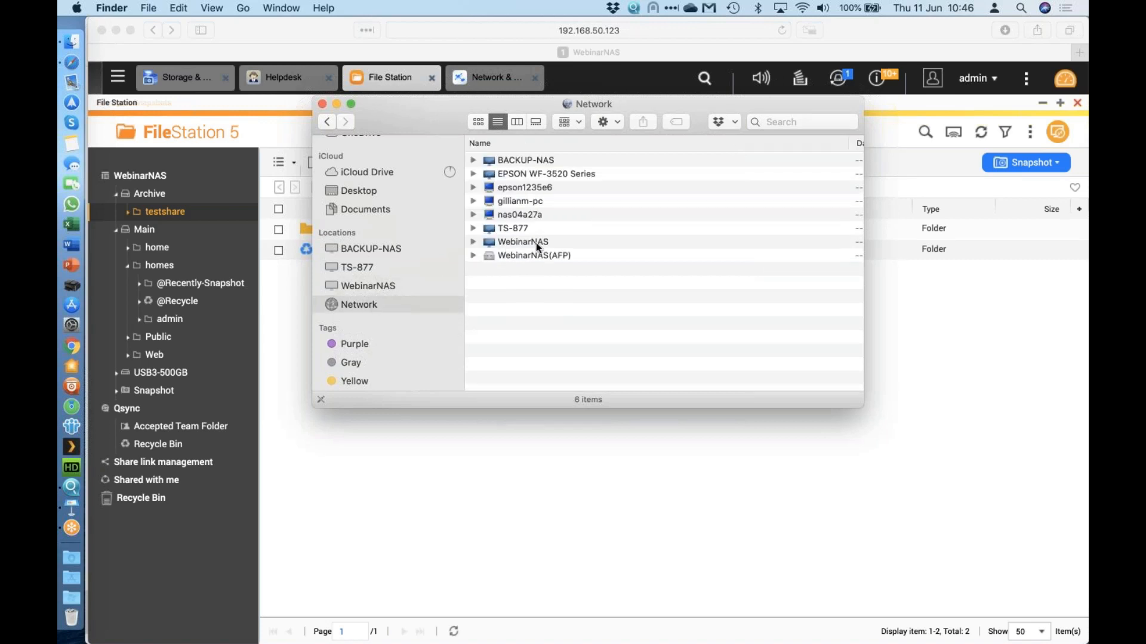
pyautogui.doubleClick(533, 256)
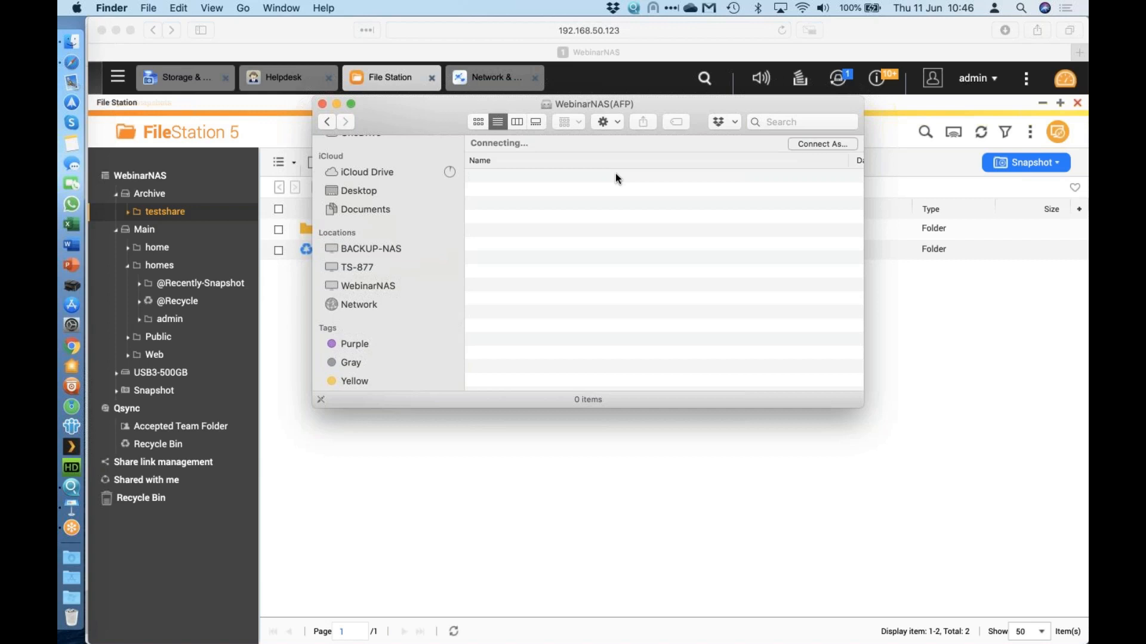
pyautogui.click(392, 292)
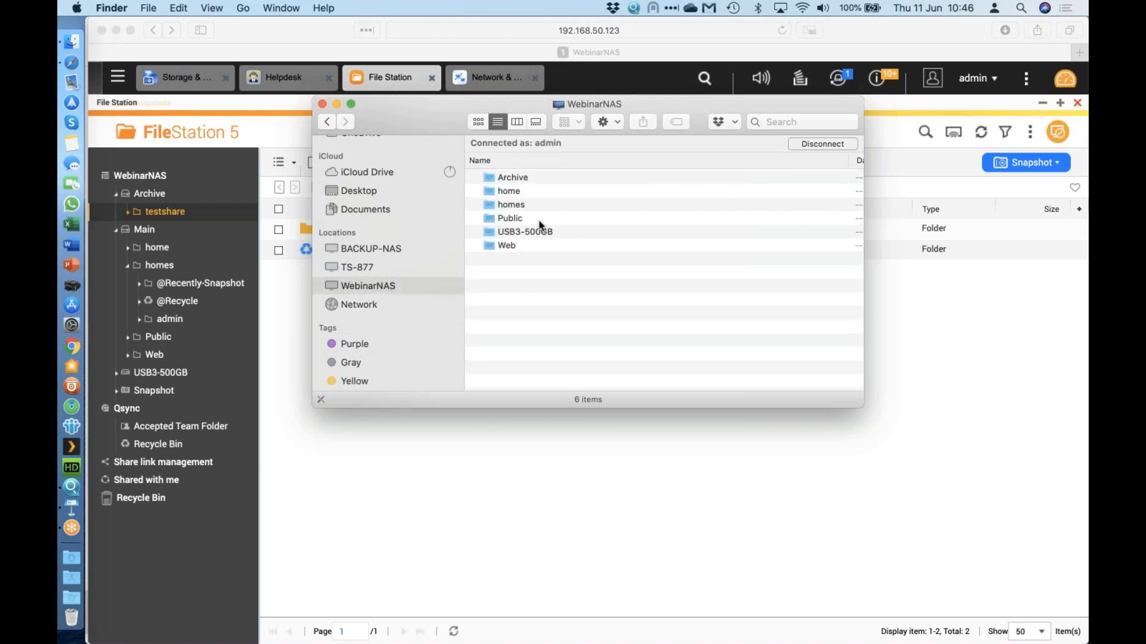
# Try creating a new folder in Public, dismiss error -8058, and return to the browser.
pyautogui.doubleClick(555, 219)
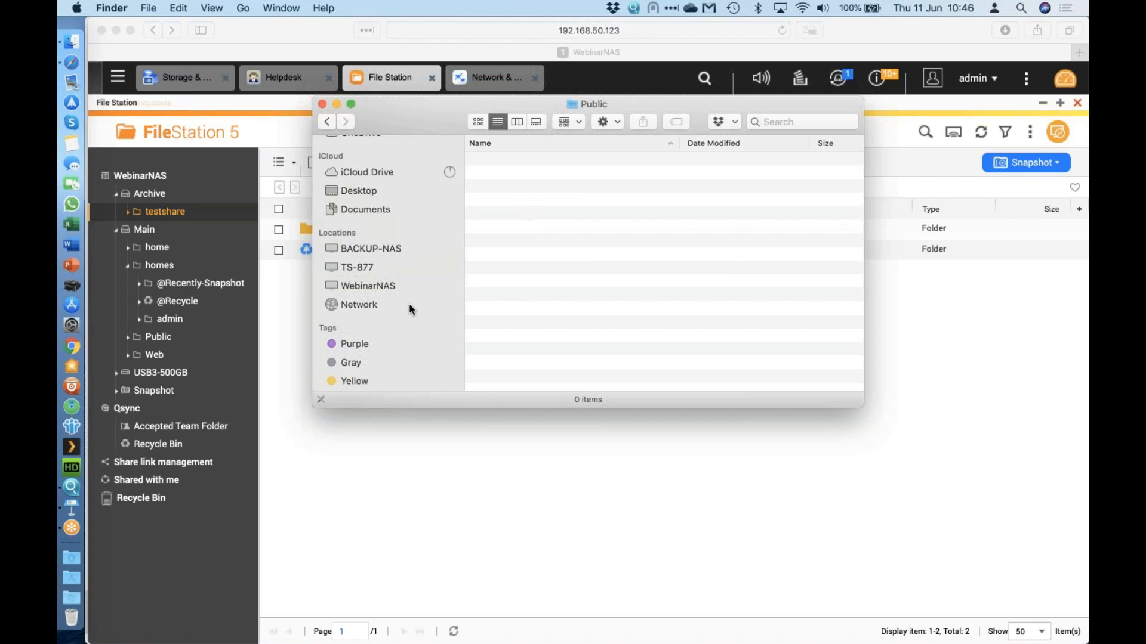
pyautogui.rightClick(552, 207)
pyautogui.click(651, 219)
pyautogui.click(683, 231)
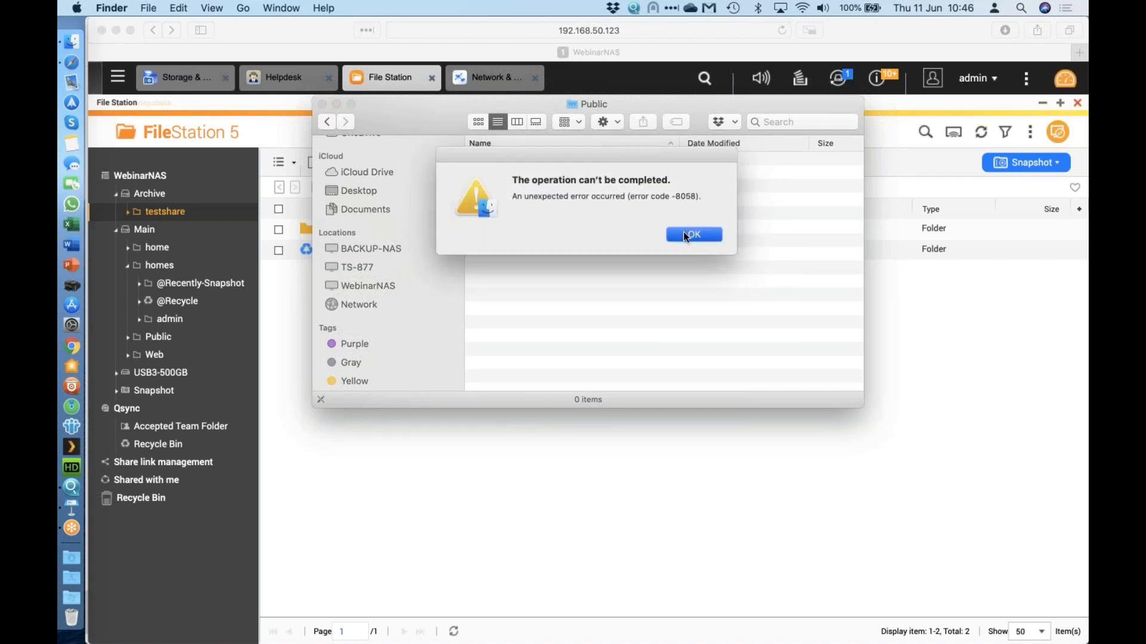
pyautogui.click(363, 287)
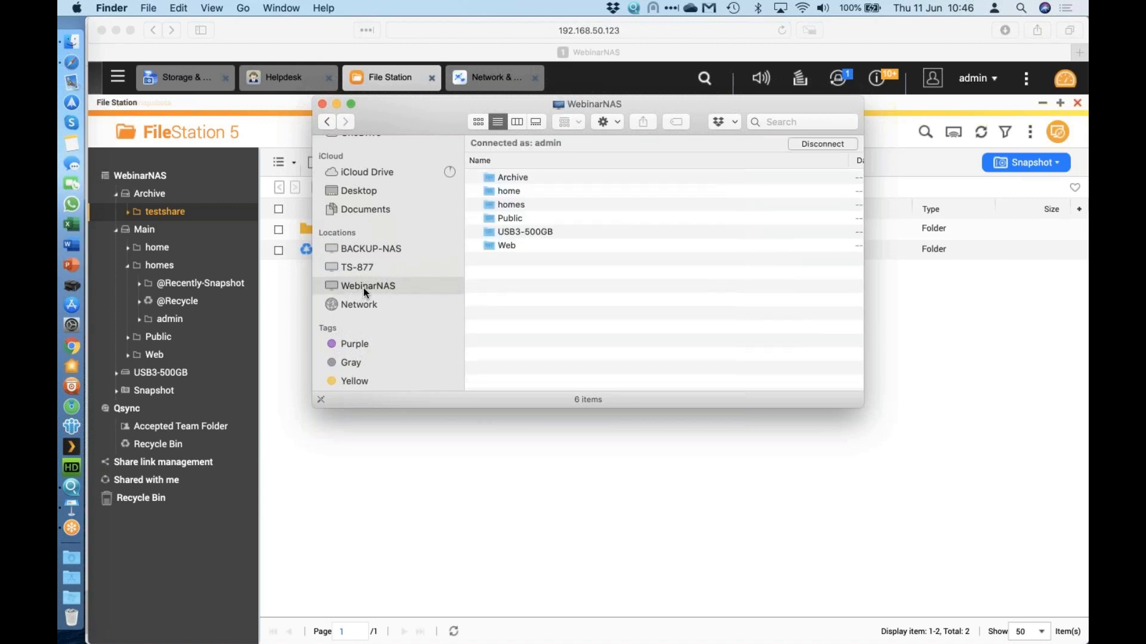
pyautogui.click(301, 35)
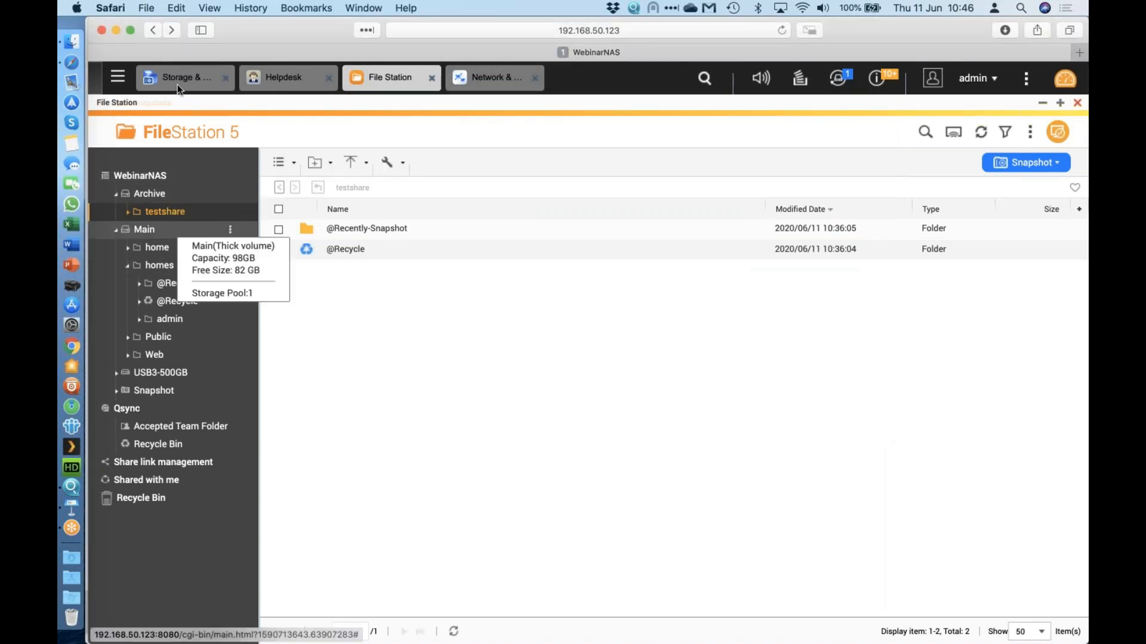
# Clear the AFP server connection errors and open Control Panel at Domain Security.
pyautogui.click(694, 244)
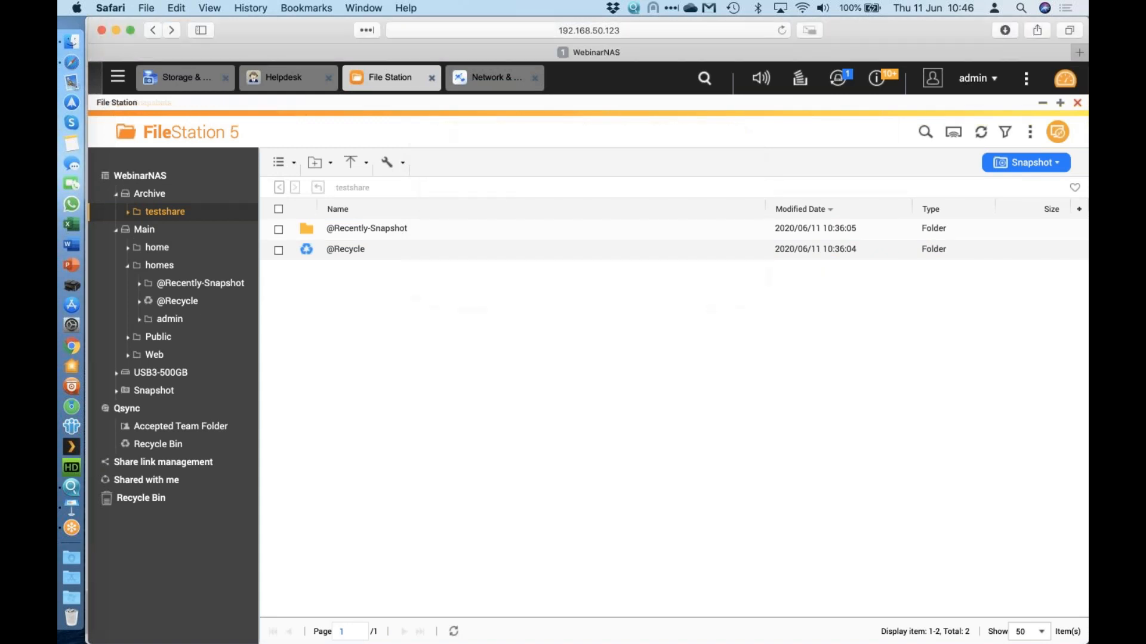
pyautogui.click(182, 78)
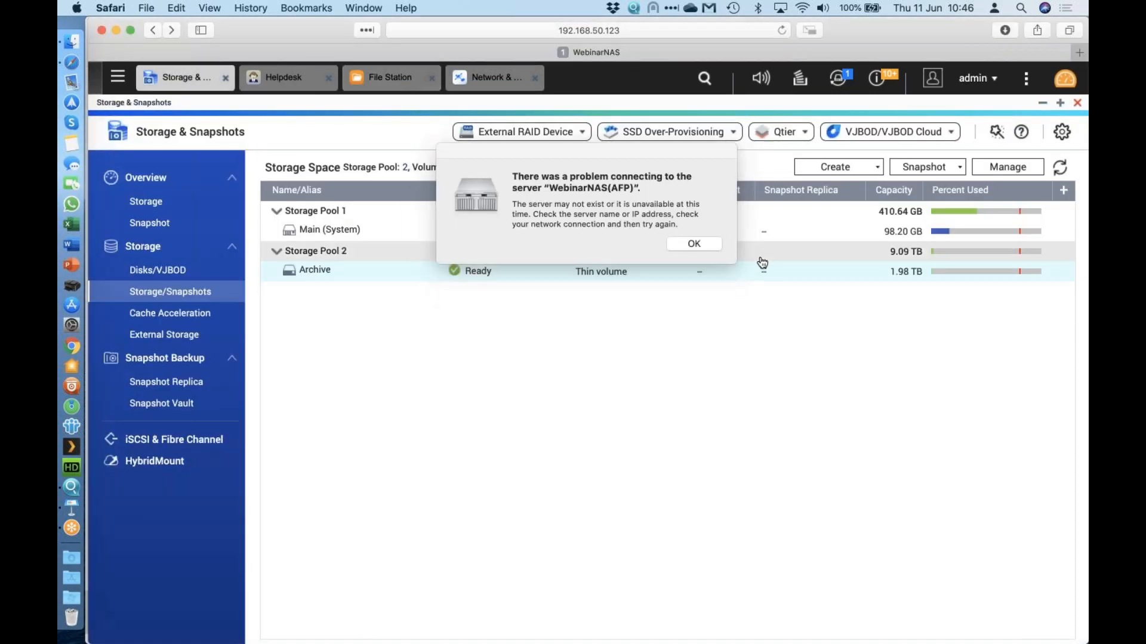
pyautogui.click(694, 243)
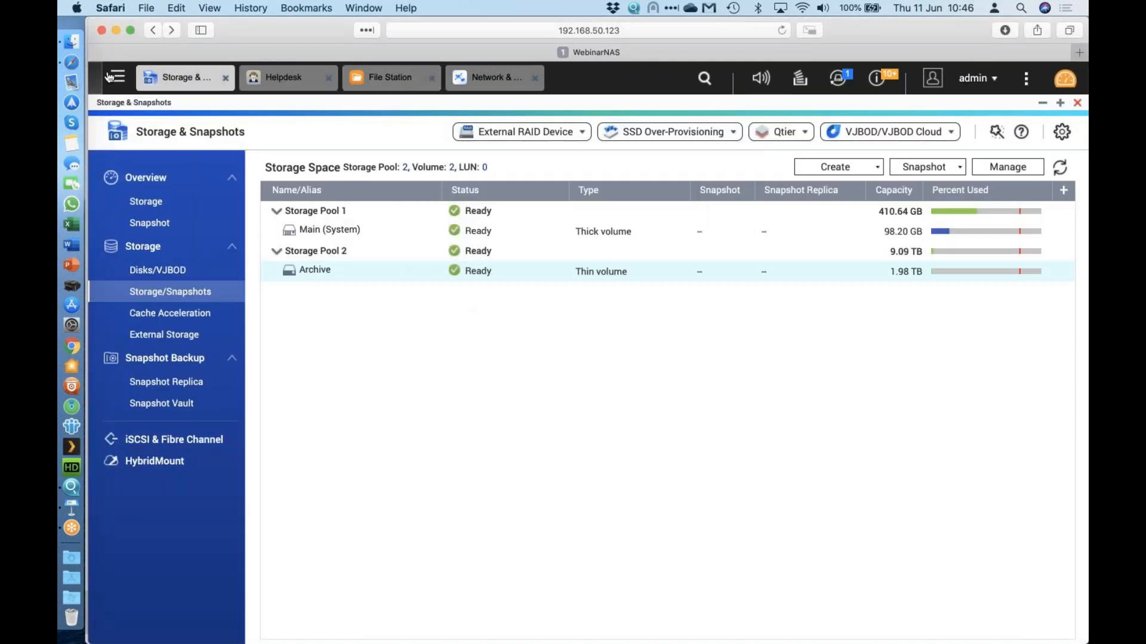
pyautogui.click(117, 77)
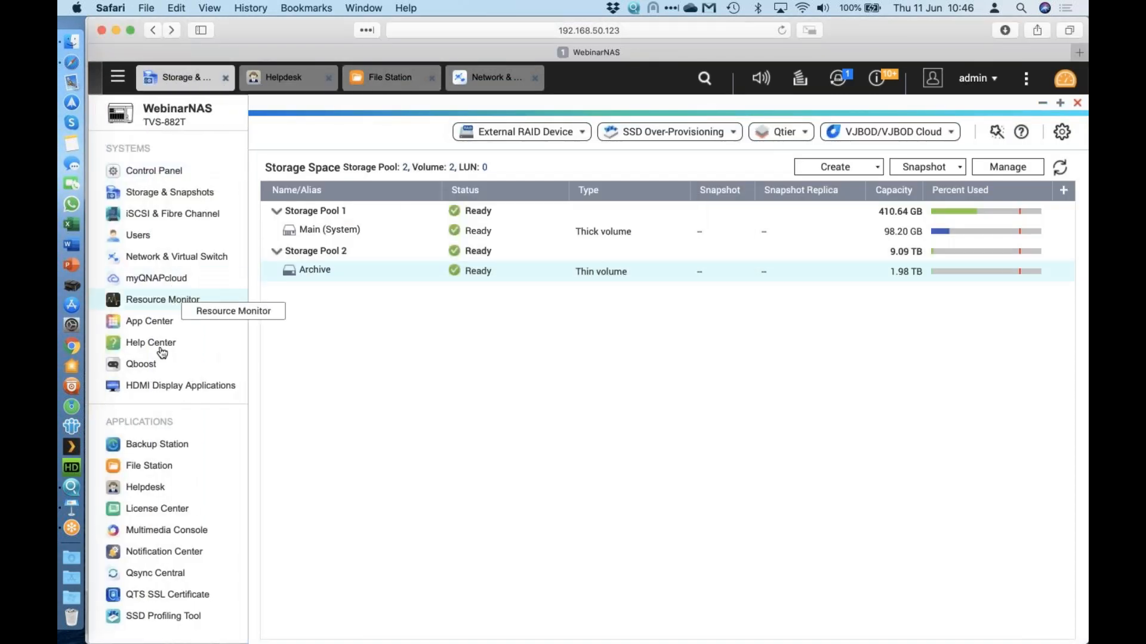
pyautogui.click(180, 181)
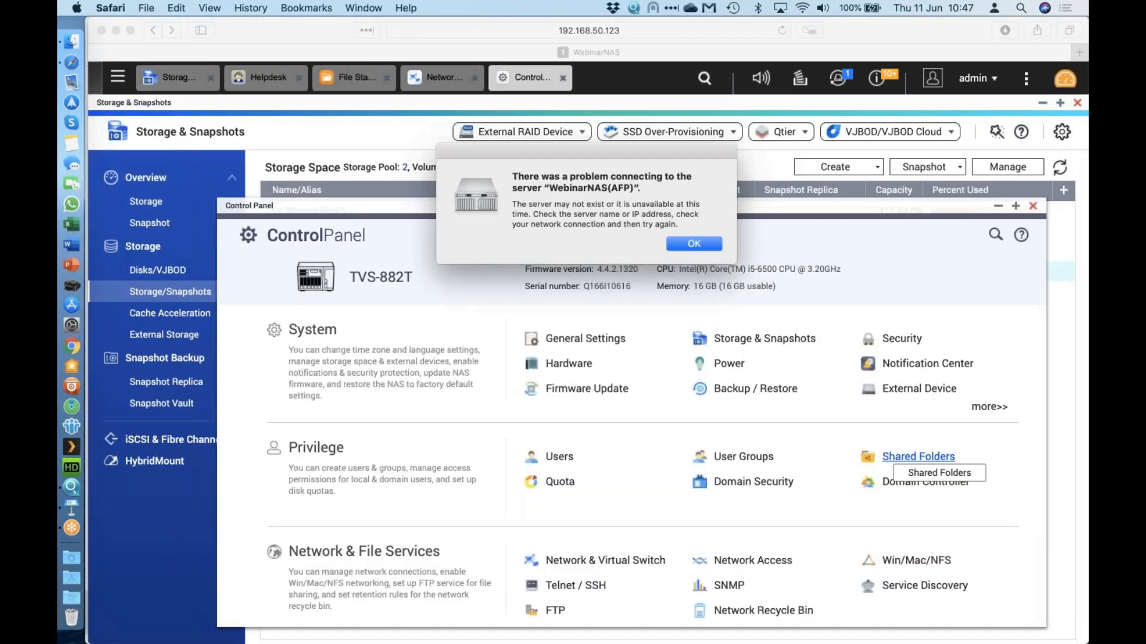
pyautogui.click(697, 243)
pyautogui.click(910, 465)
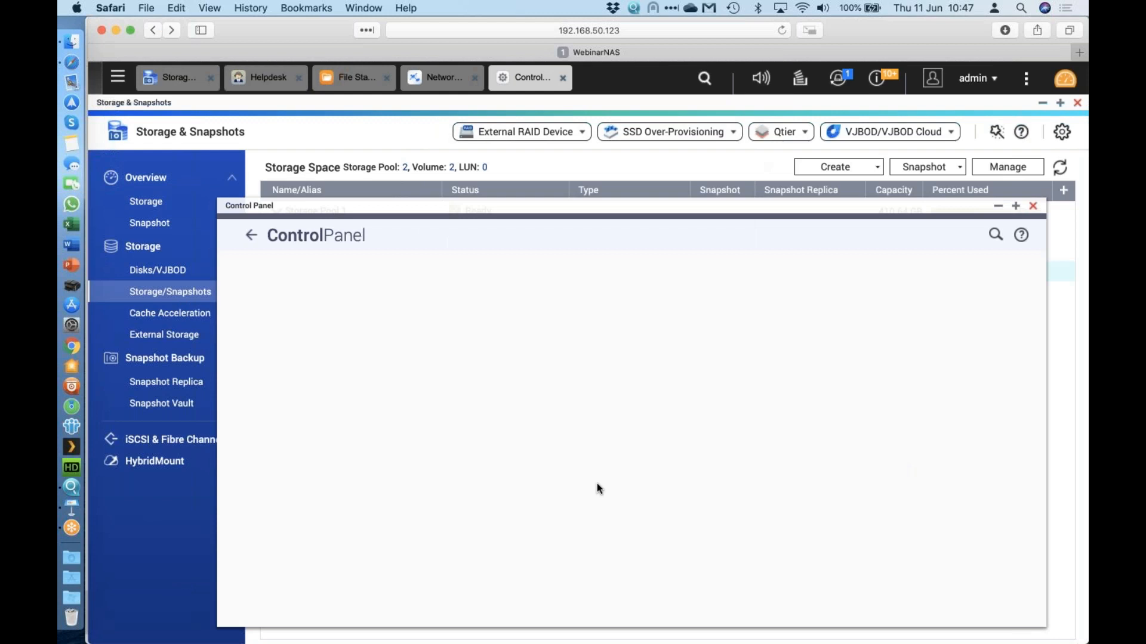
pyautogui.click(337, 366)
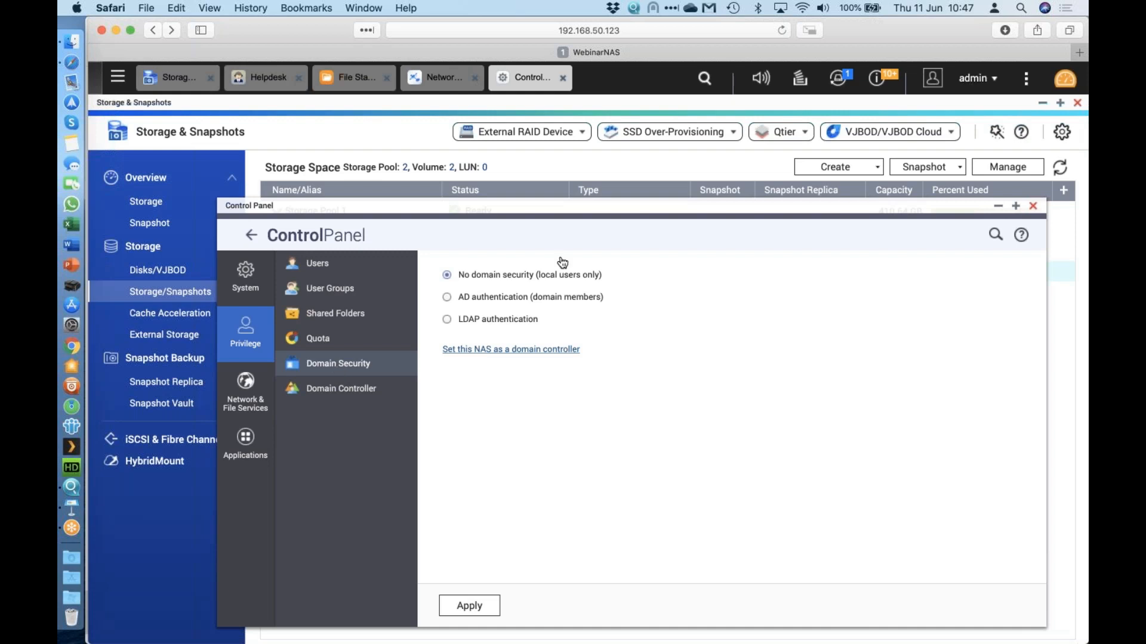
# Pick AD authentication, preview and cancel Manual Configuration, then leave for Domain Controller unsaved.
pyautogui.click(485, 298)
pyautogui.click(712, 331)
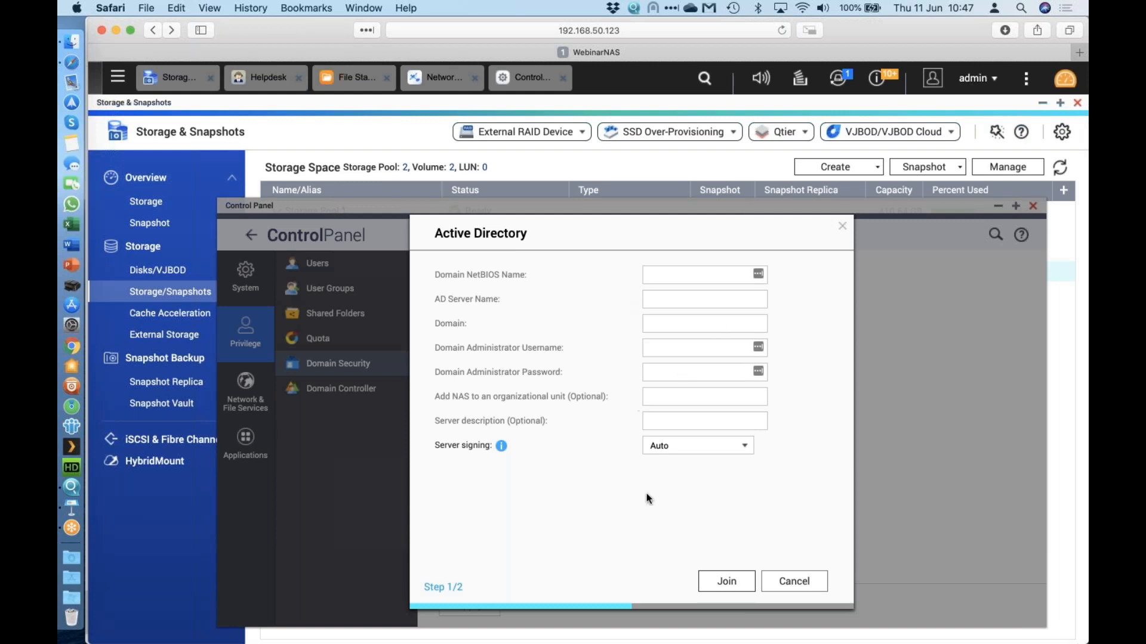
pyautogui.click(788, 584)
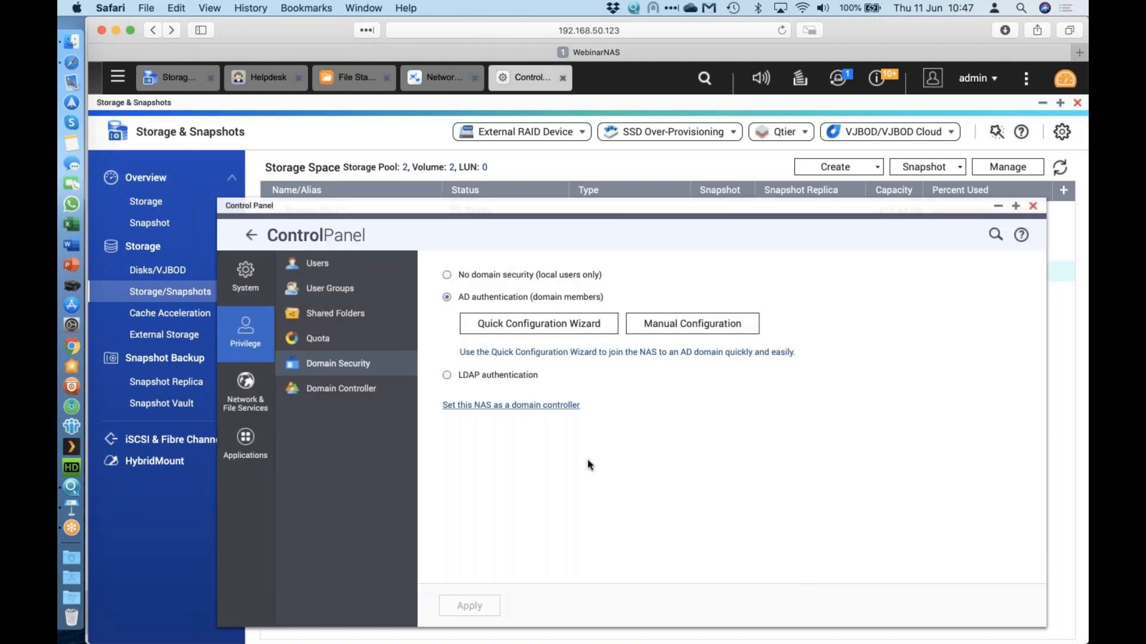
pyautogui.click(356, 392)
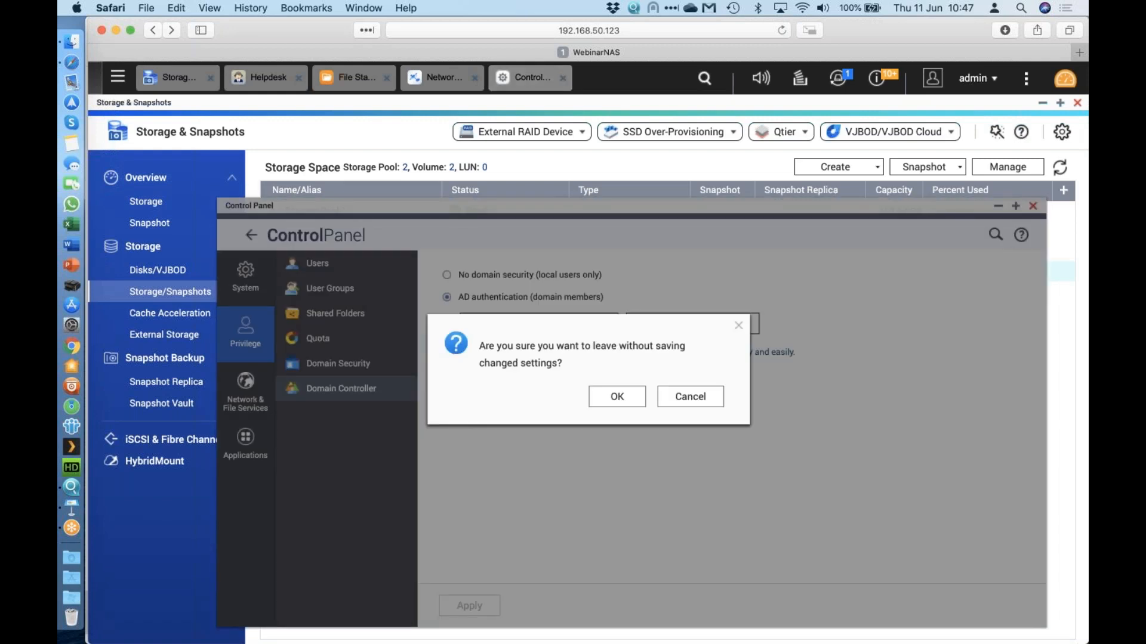
pyautogui.click(618, 397)
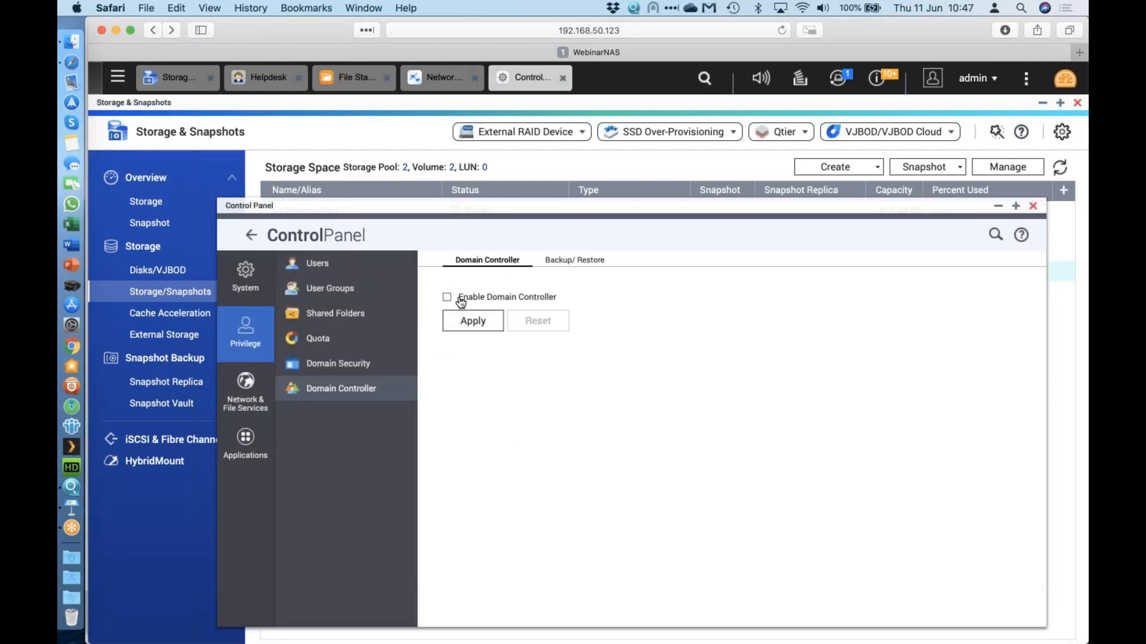
# Enable Domain Controller keeping the Domain Controller role, then view the Backup/Restore tab.
pyautogui.click(447, 297)
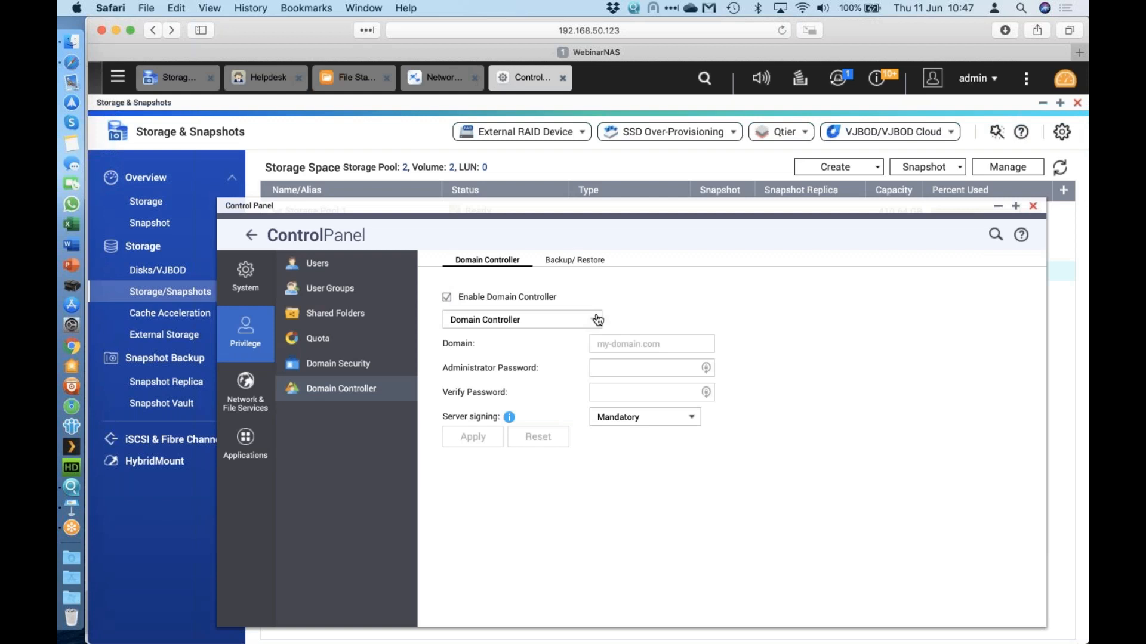
pyautogui.click(598, 320)
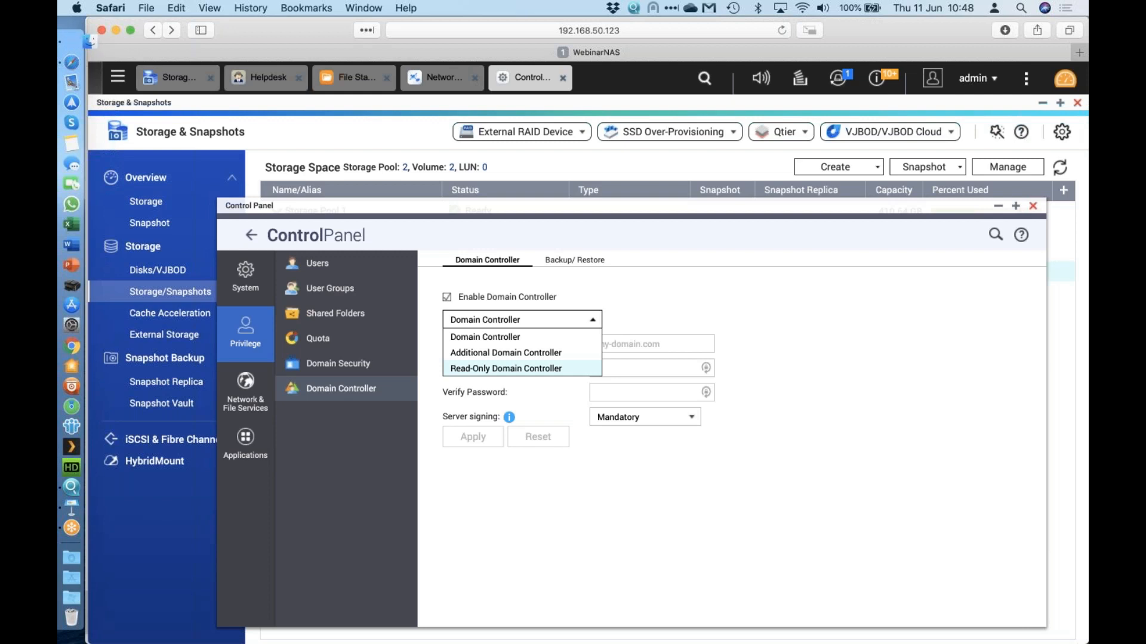
pyautogui.click(497, 337)
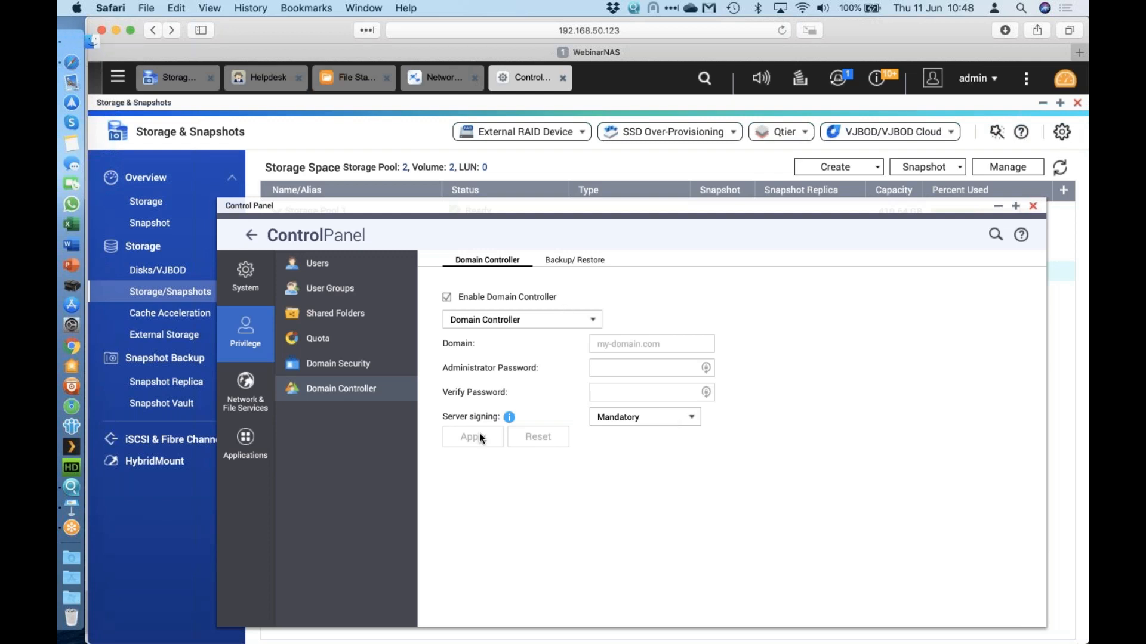
pyautogui.click(560, 263)
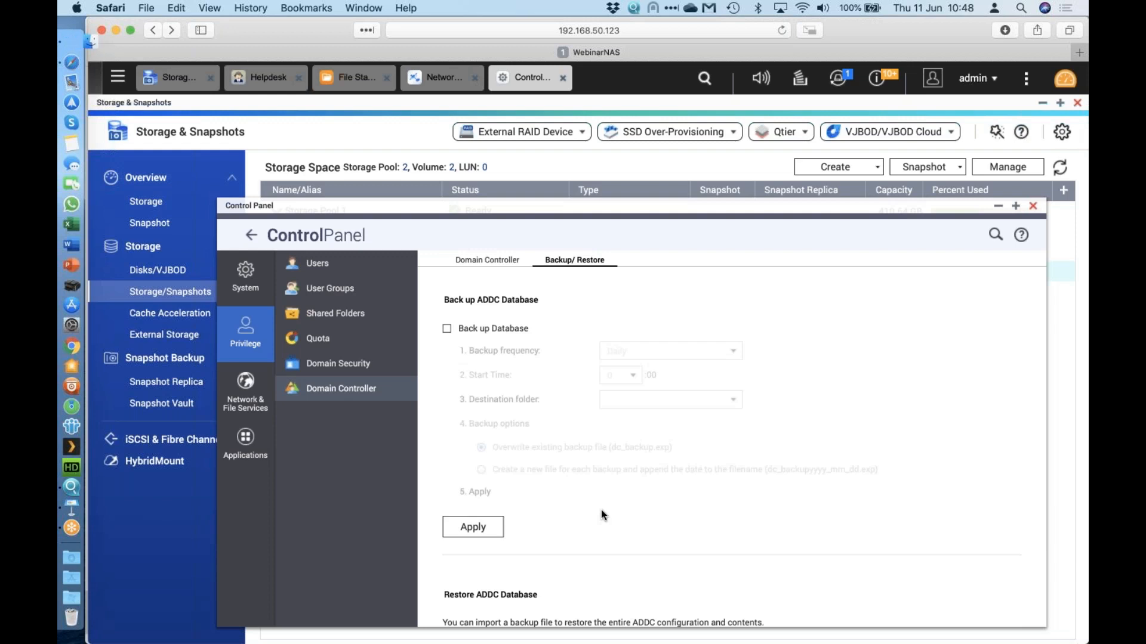
# Close the Control Panel window so the Storage & Snapshots volume list is visible.
pyautogui.click(1033, 206)
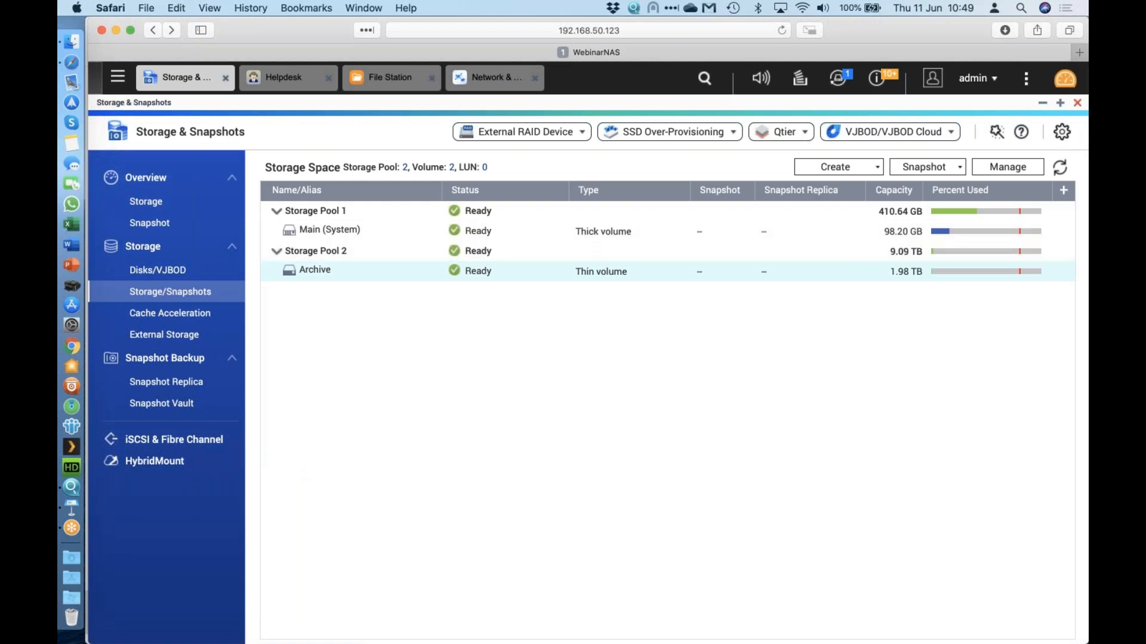
pyautogui.press('super+Tab')
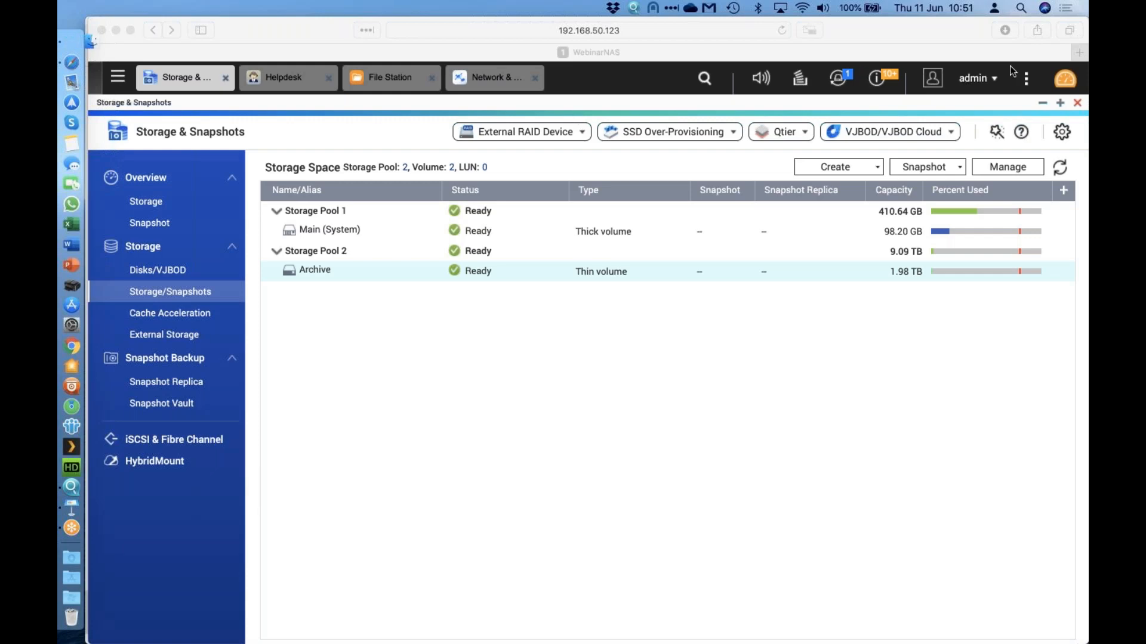
# Close the Storage & Snapshots, File Station and Network & Virtual Switch windows.
pyautogui.click(1077, 103)
pyautogui.click(1077, 104)
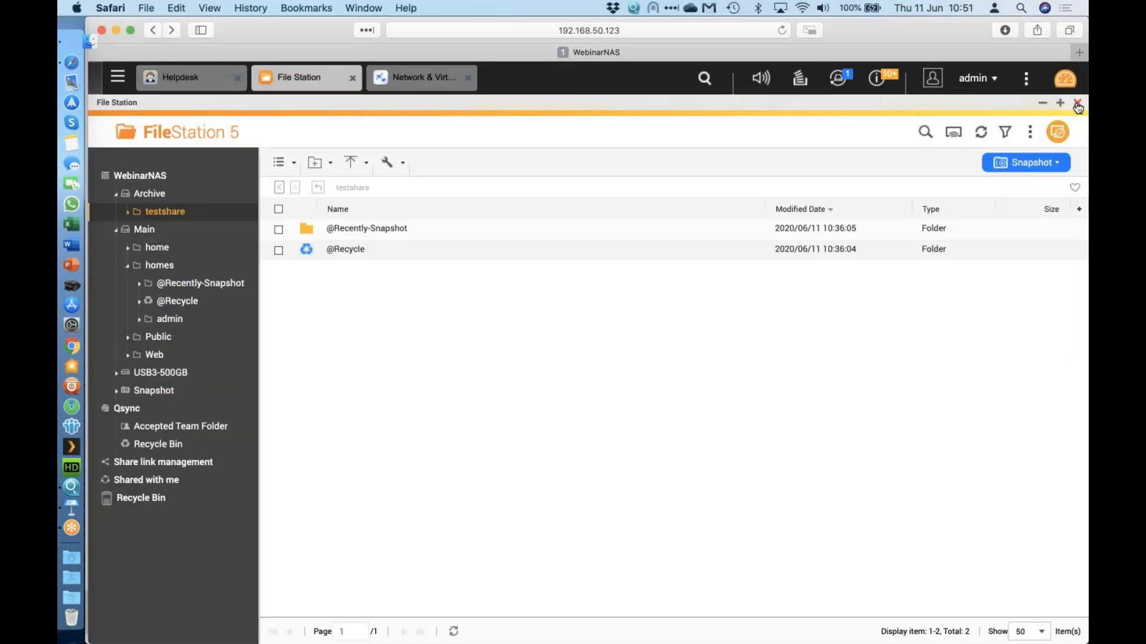
pyautogui.click(1077, 103)
pyautogui.click(994, 155)
# Launch App Center, dismiss its welcome guide permanently, and maximize the window.
pyautogui.click(657, 176)
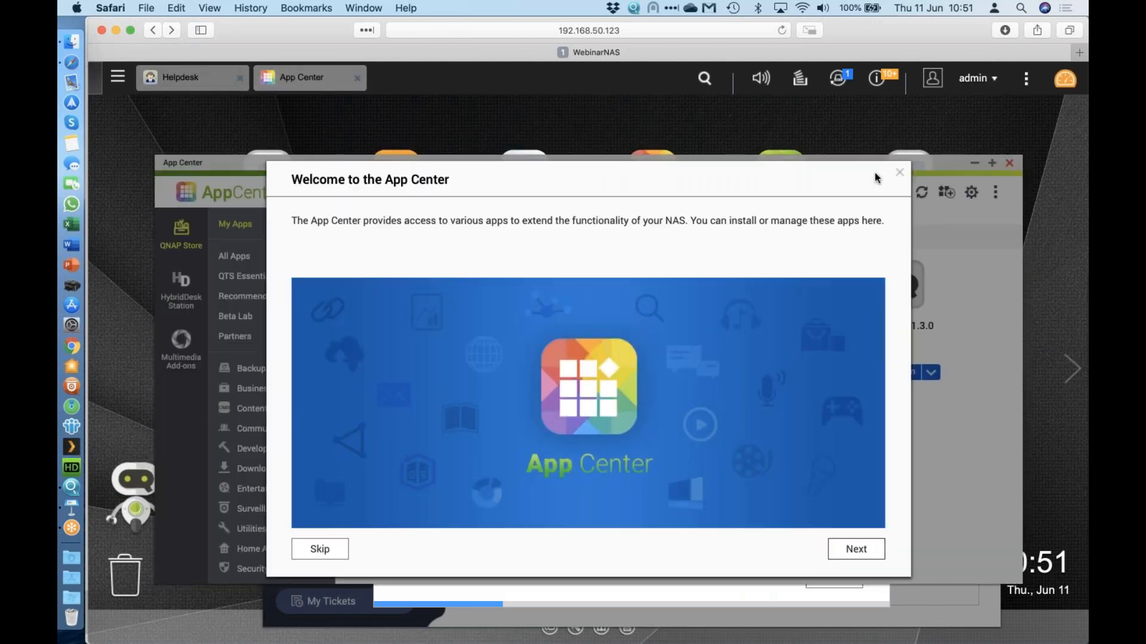
pyautogui.click(899, 172)
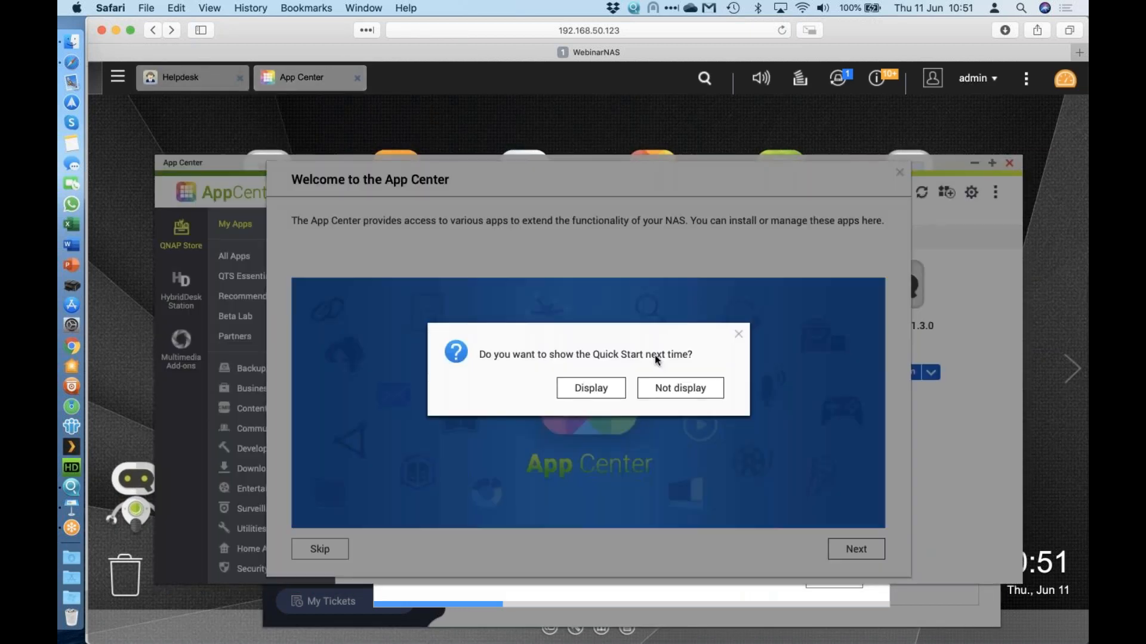
pyautogui.click(685, 388)
pyautogui.click(989, 165)
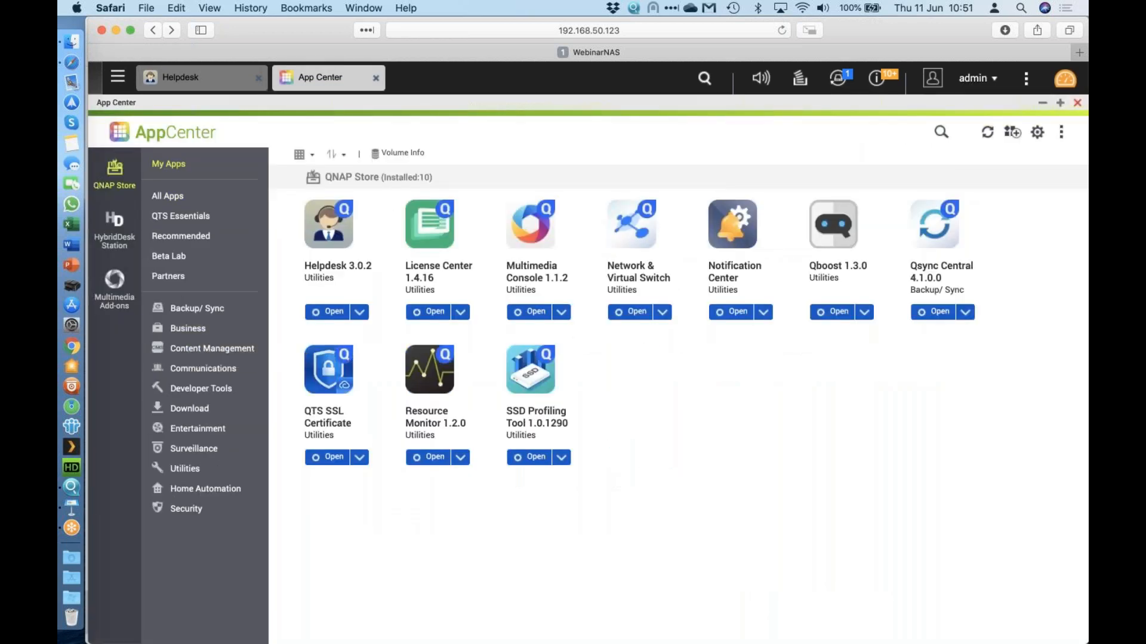
# Install McAfee Antivirus from App Center's Recommended apps.
pyautogui.click(203, 236)
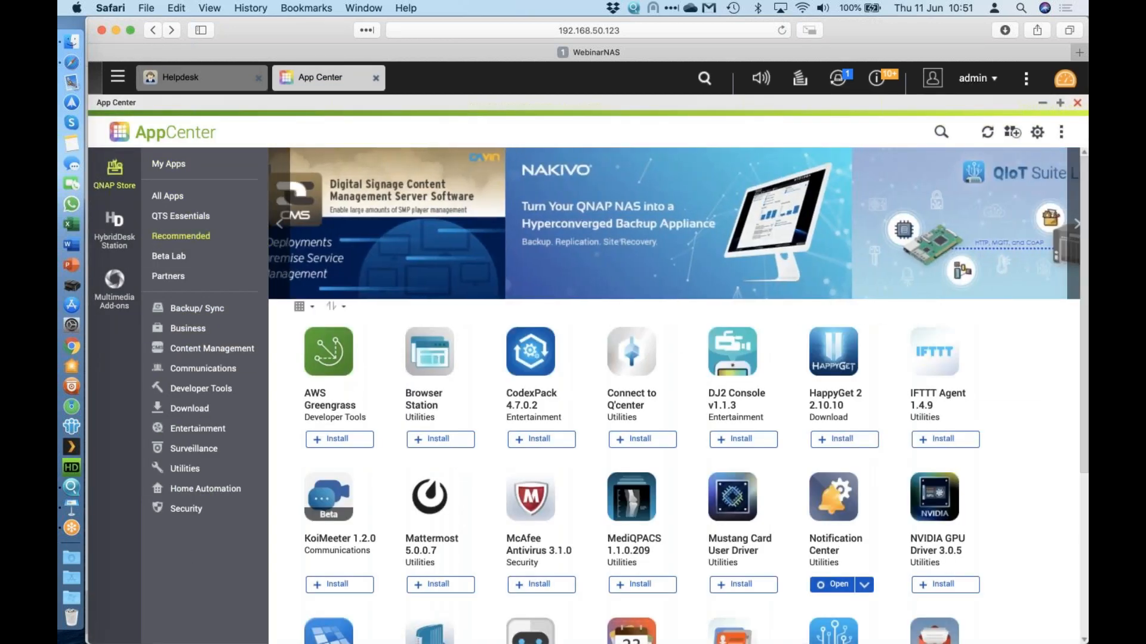
pyautogui.scroll(-5, 413, 207)
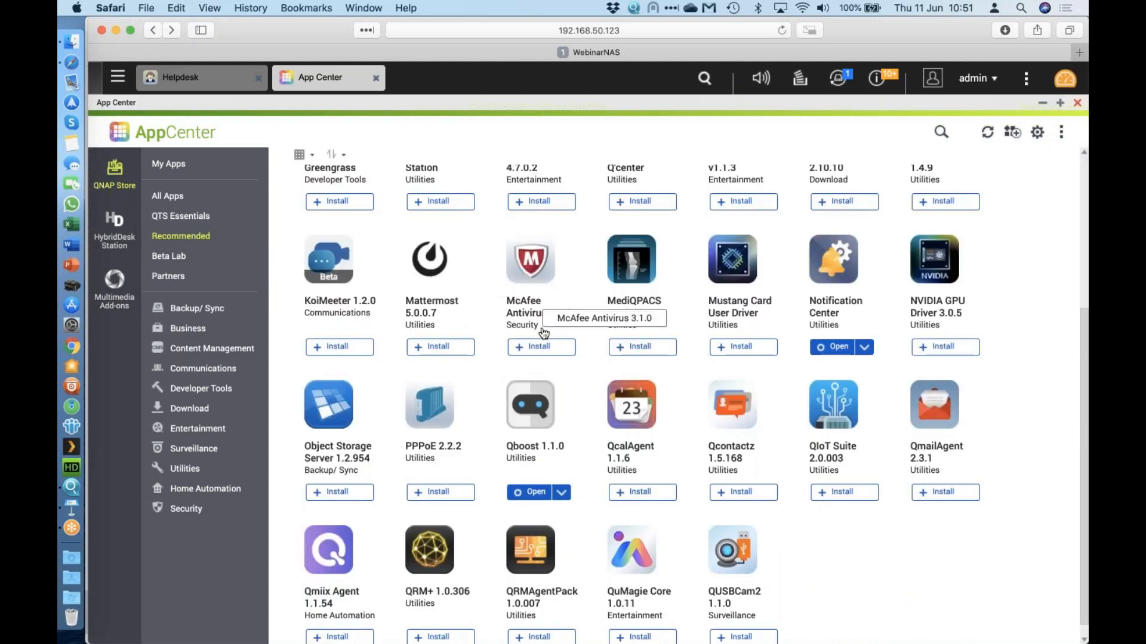
pyautogui.click(542, 350)
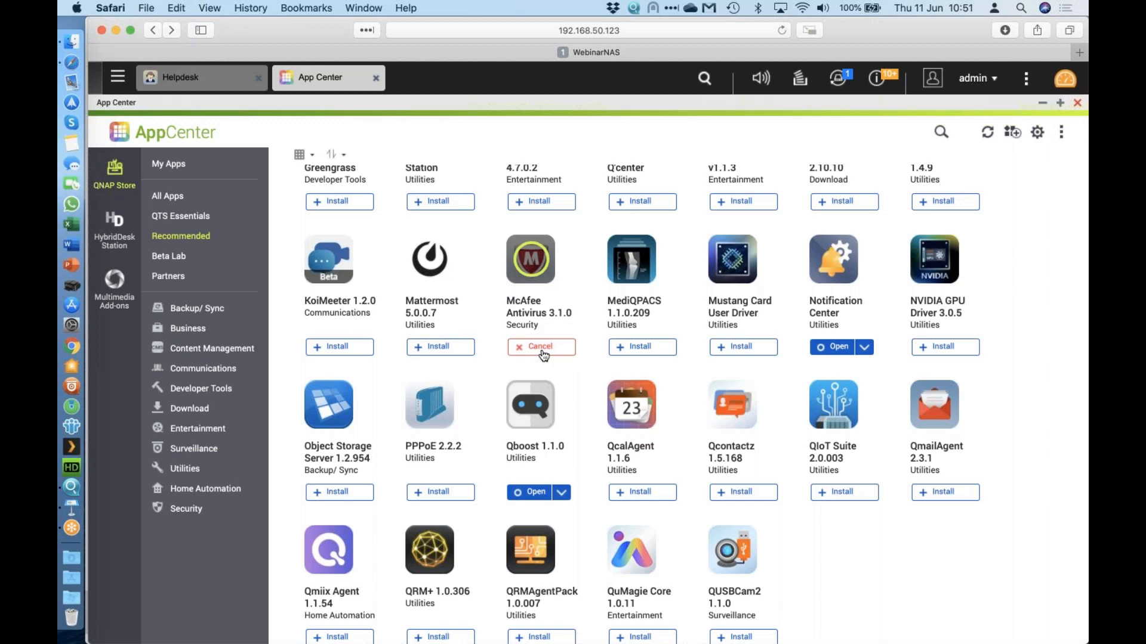
pyautogui.moveTo(536, 277)
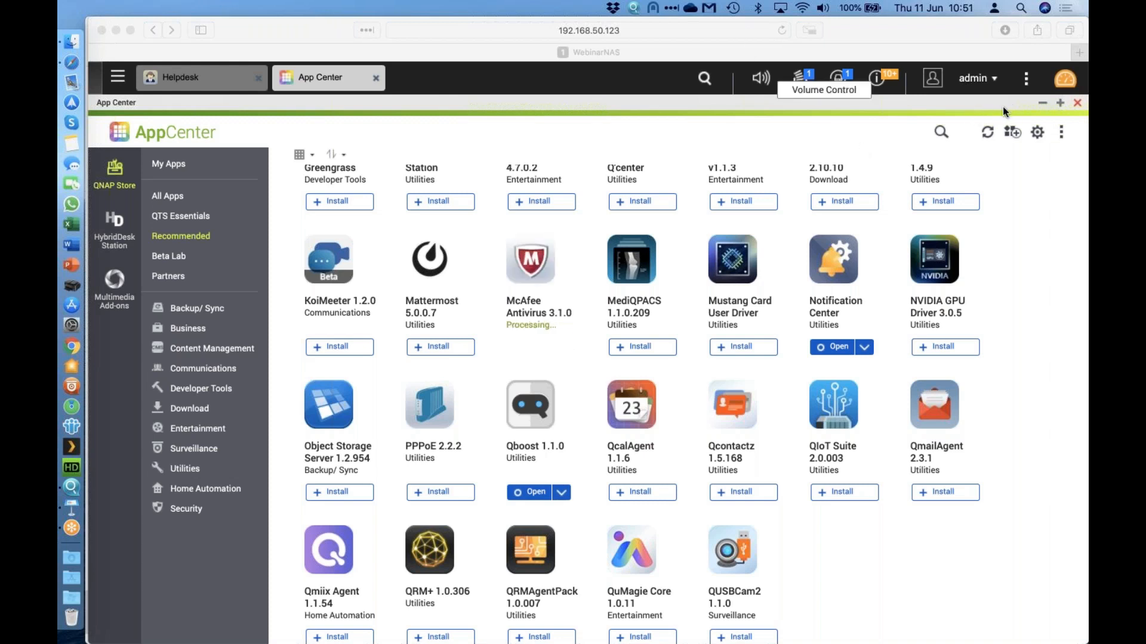
pyautogui.click(967, 95)
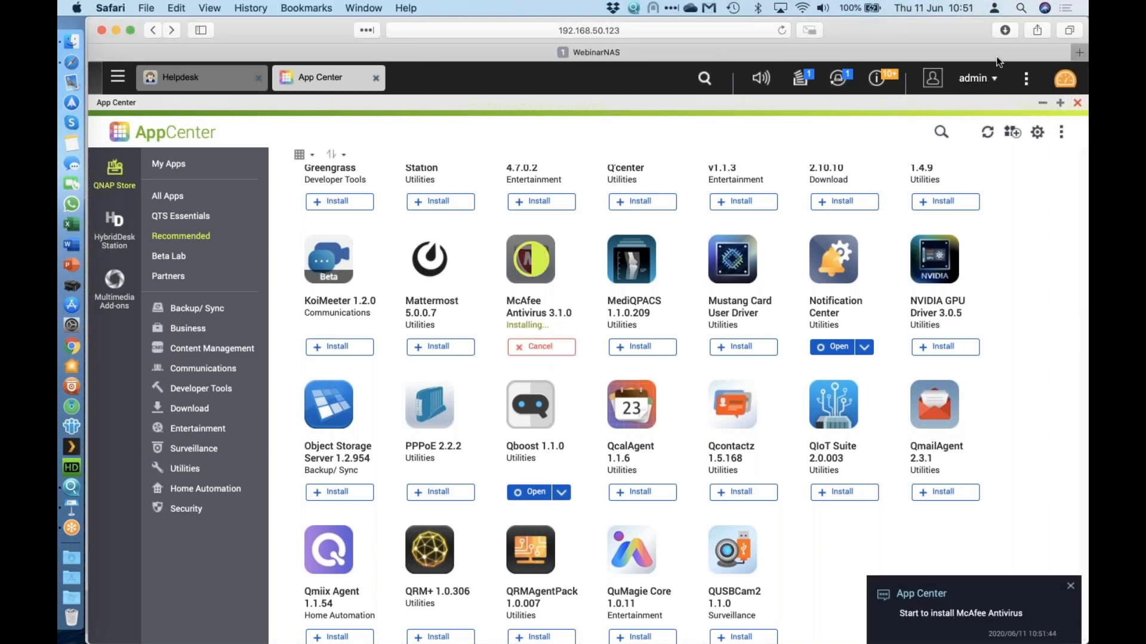
# Review the Password Settings in the admin account's Options, close the dialog, and open the main menu.
pyautogui.click(963, 83)
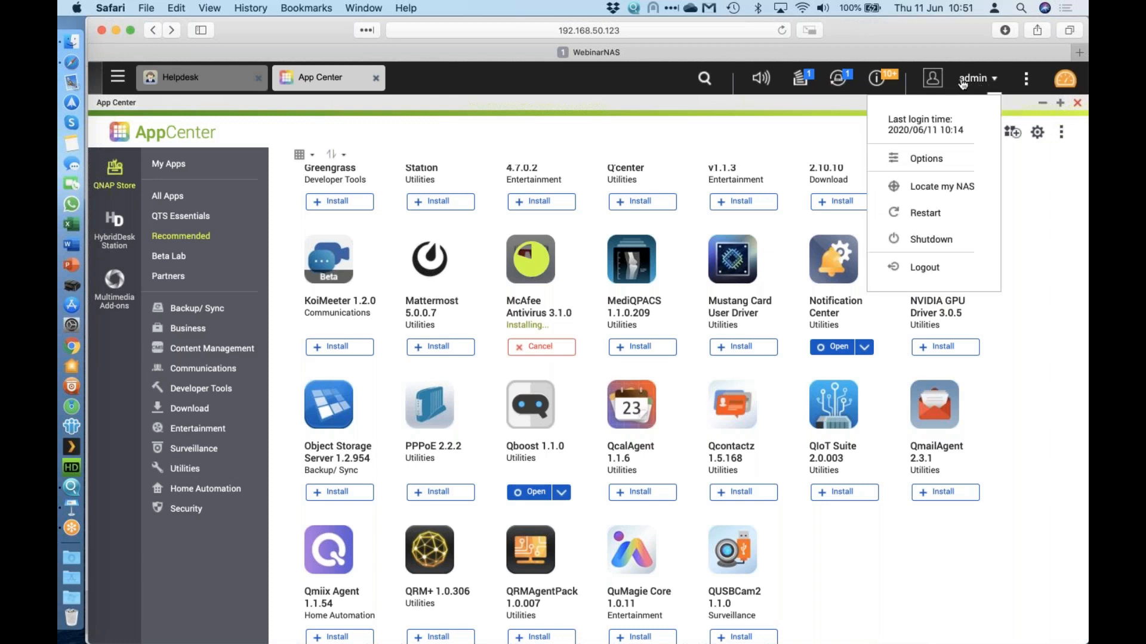
pyautogui.click(956, 160)
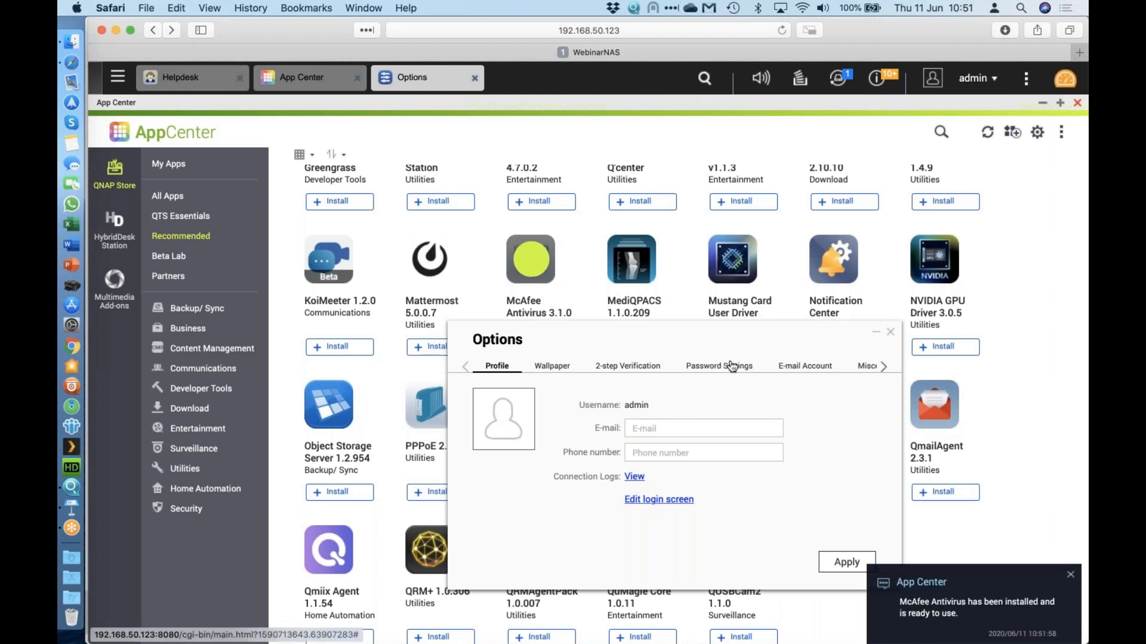
pyautogui.click(733, 368)
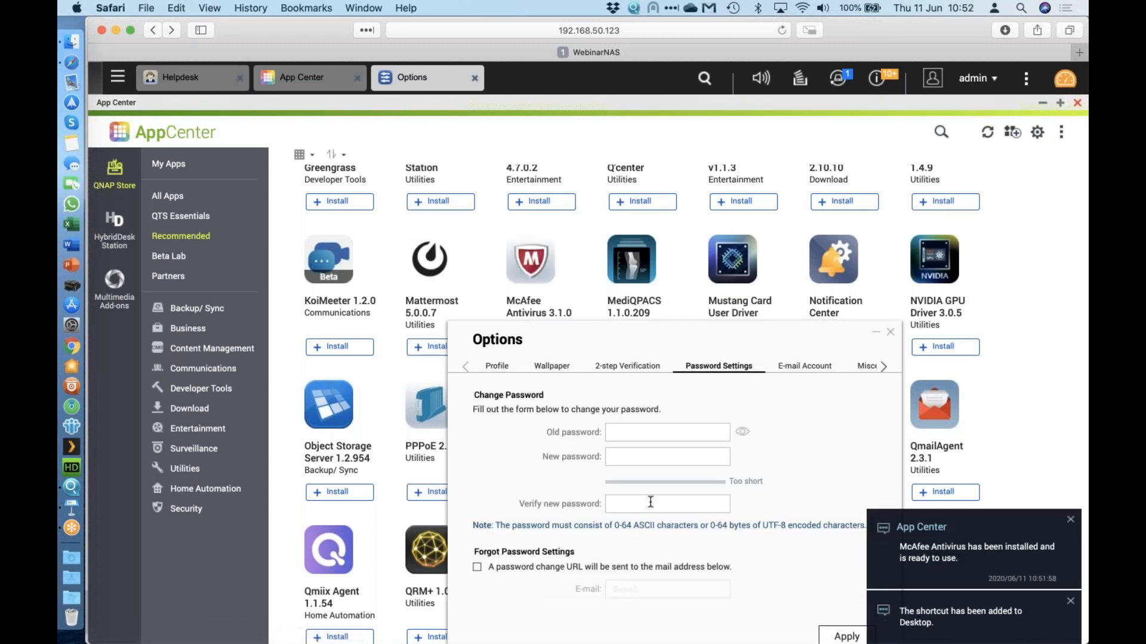
pyautogui.click(890, 336)
pyautogui.click(117, 76)
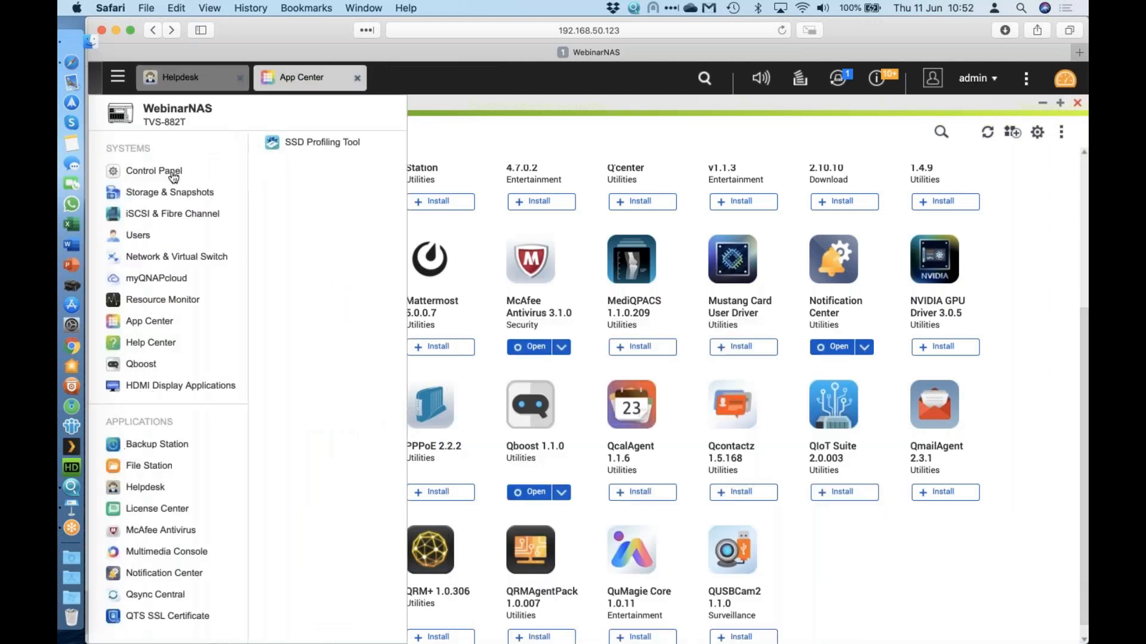
# Open Control Panel's Users page and start, then cancel, an admin password change.
pyautogui.click(174, 177)
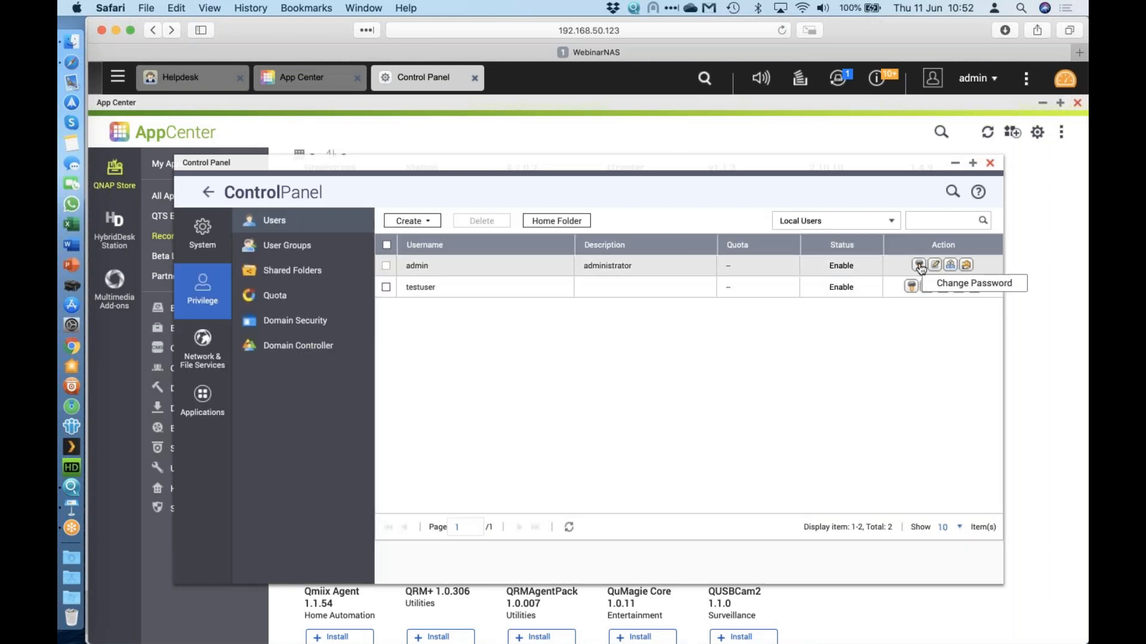
pyautogui.click(919, 266)
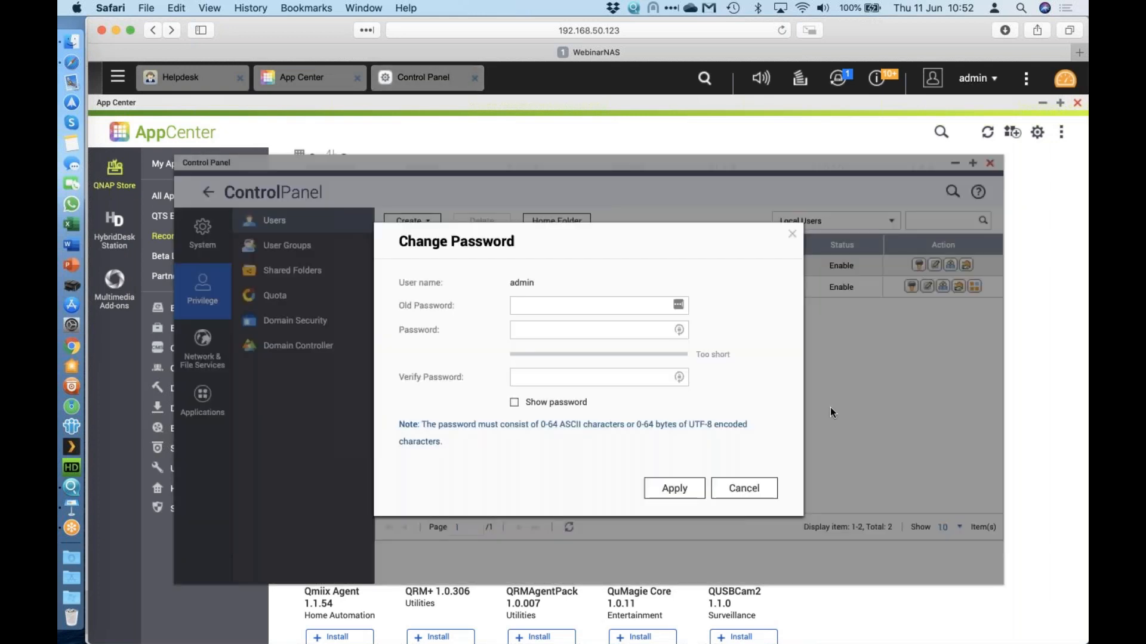
pyautogui.click(752, 496)
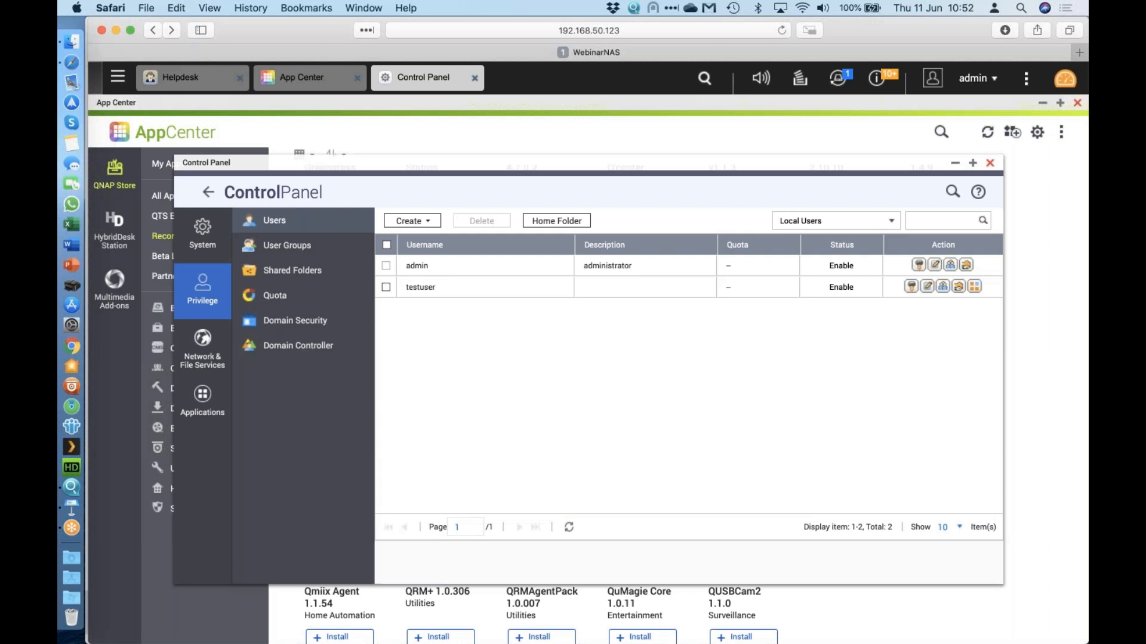
# Bring the NAS web interface back into focus and open the Main Menu.
pyautogui.press('super+Tab')
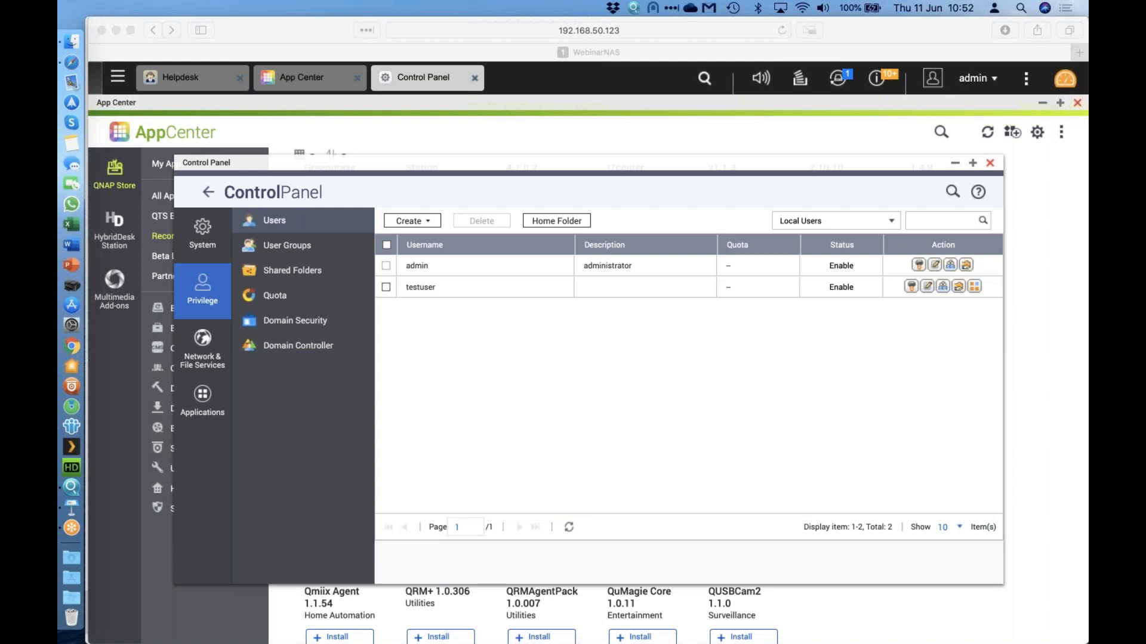
pyautogui.click(120, 78)
pyautogui.click(120, 78)
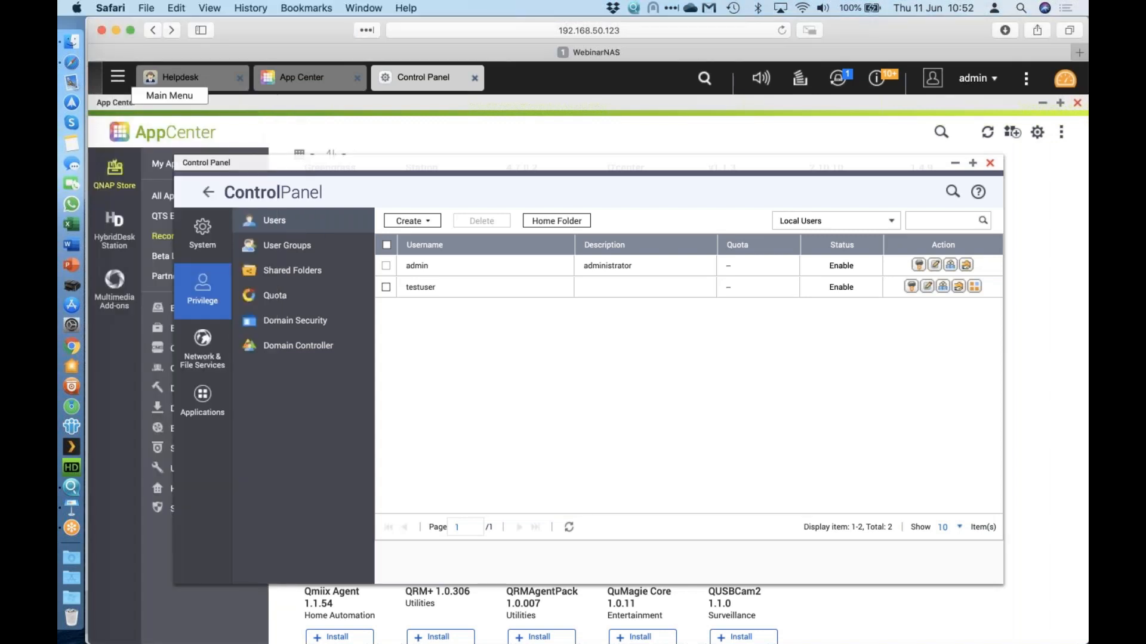
pyautogui.click(119, 77)
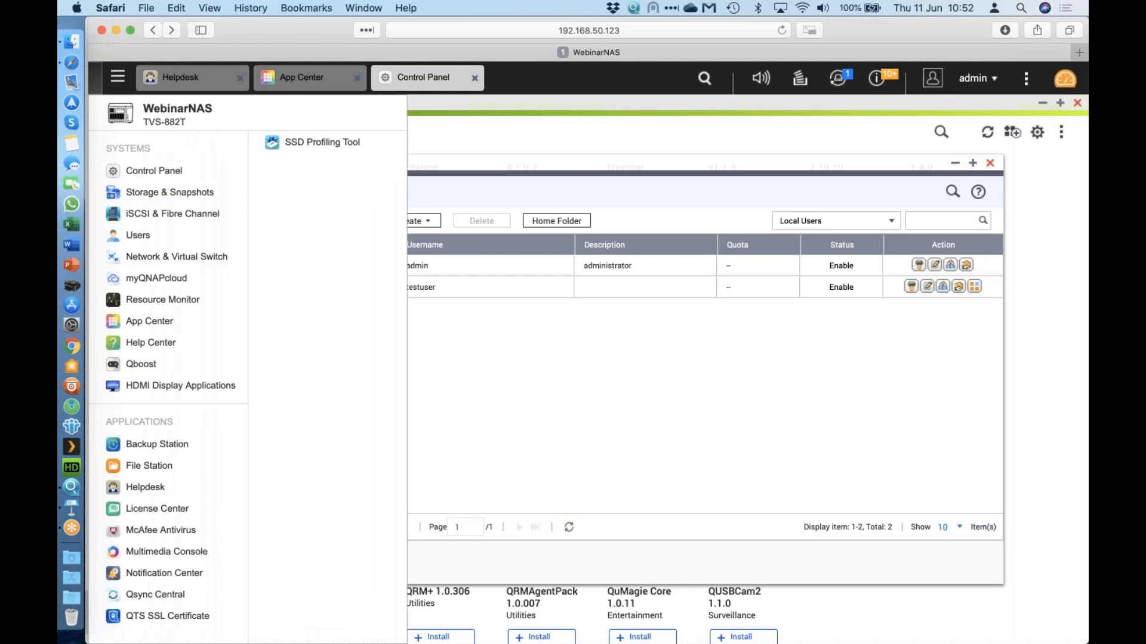
# Launch myQNAPcloud, quit its setup wizard without a QNAP ID, and dismiss the Link sign-in warning.
pyautogui.click(160, 279)
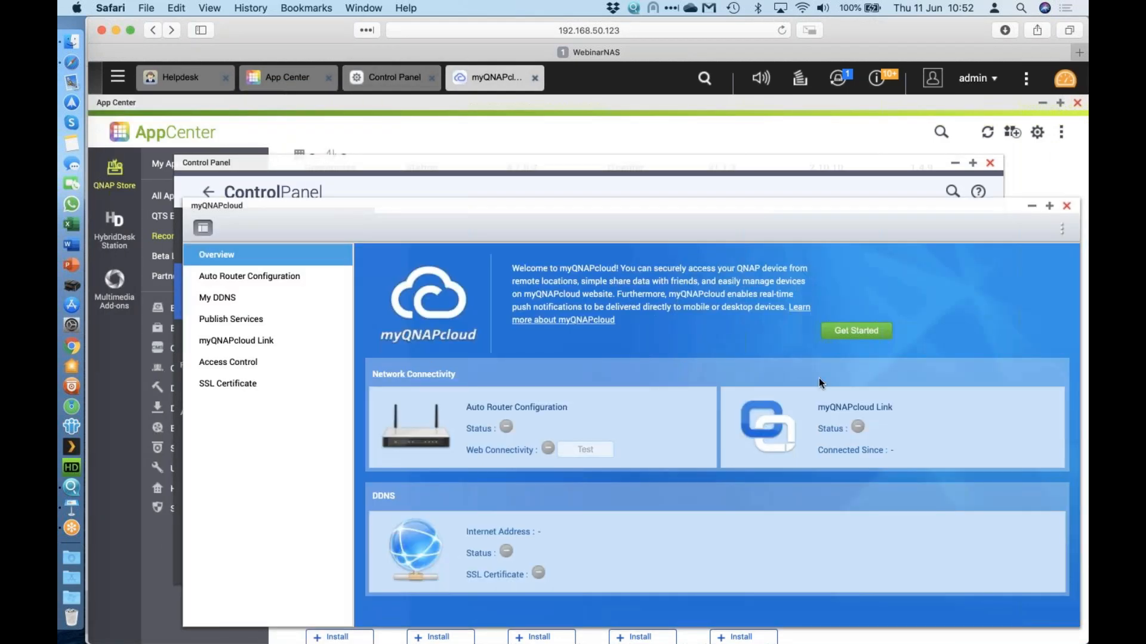
pyautogui.click(859, 332)
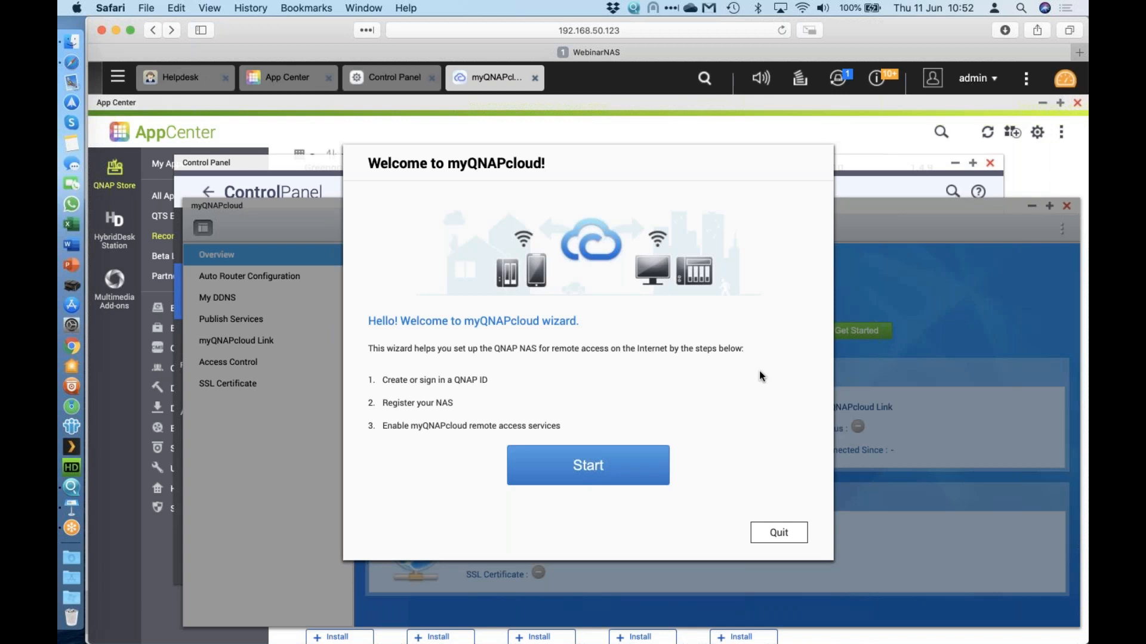
pyautogui.click(769, 528)
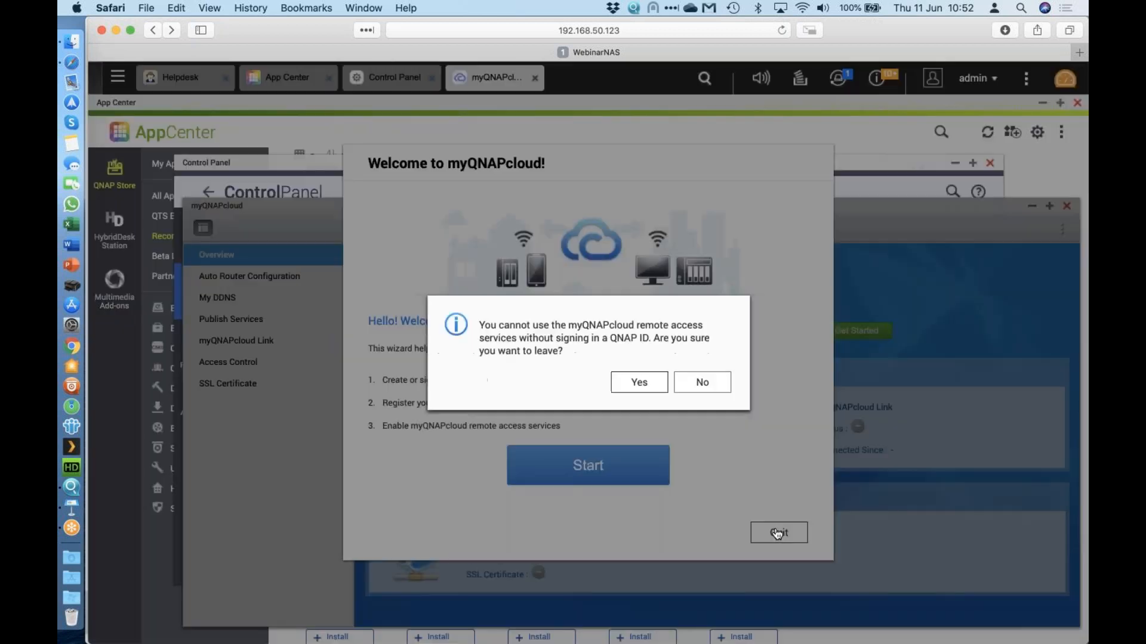
pyautogui.click(633, 385)
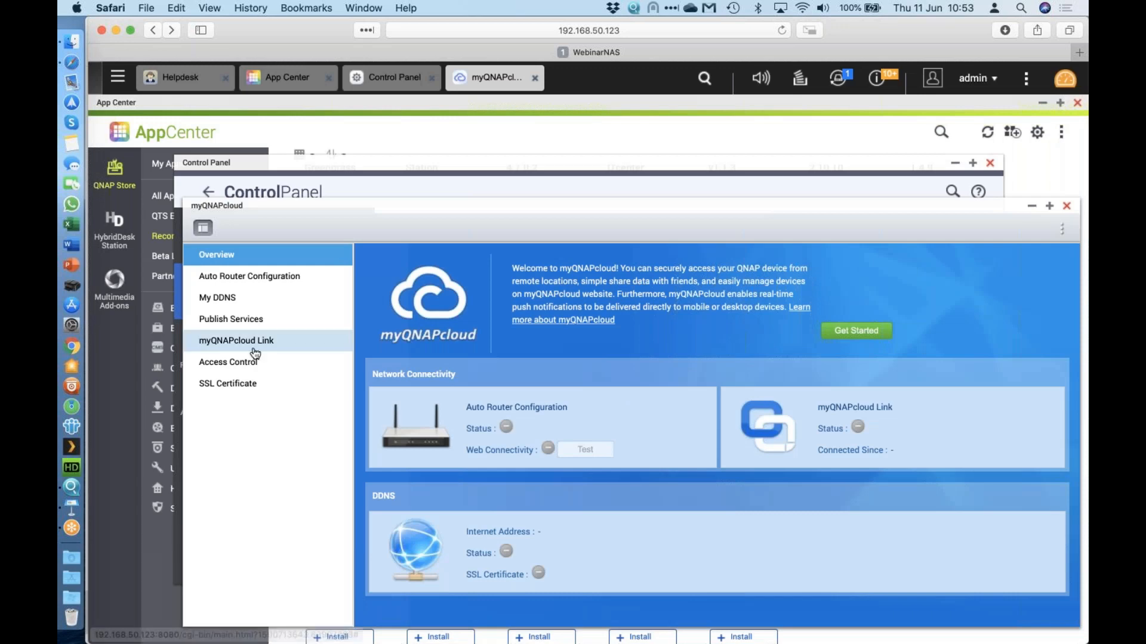
pyautogui.click(237, 340)
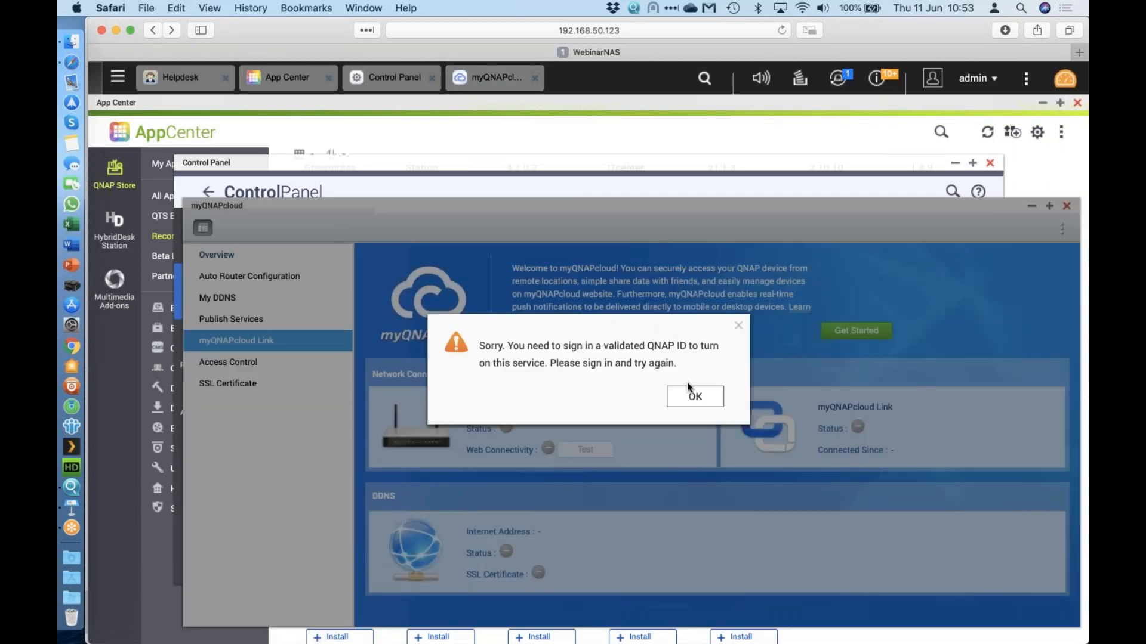
pyautogui.click(694, 396)
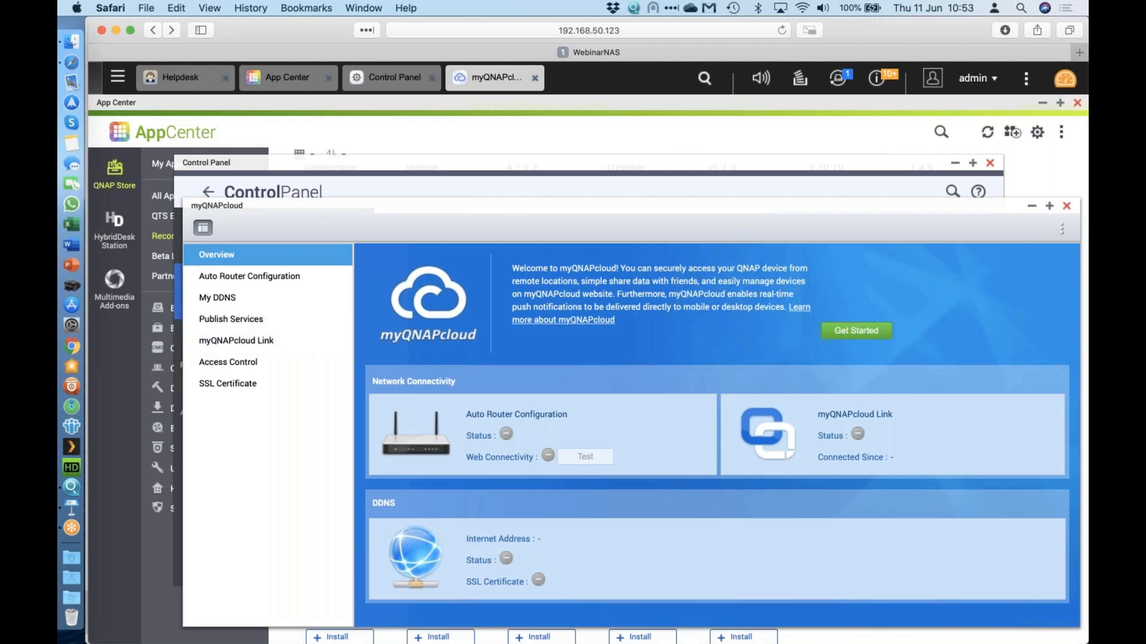
pyautogui.press('super+Tab')
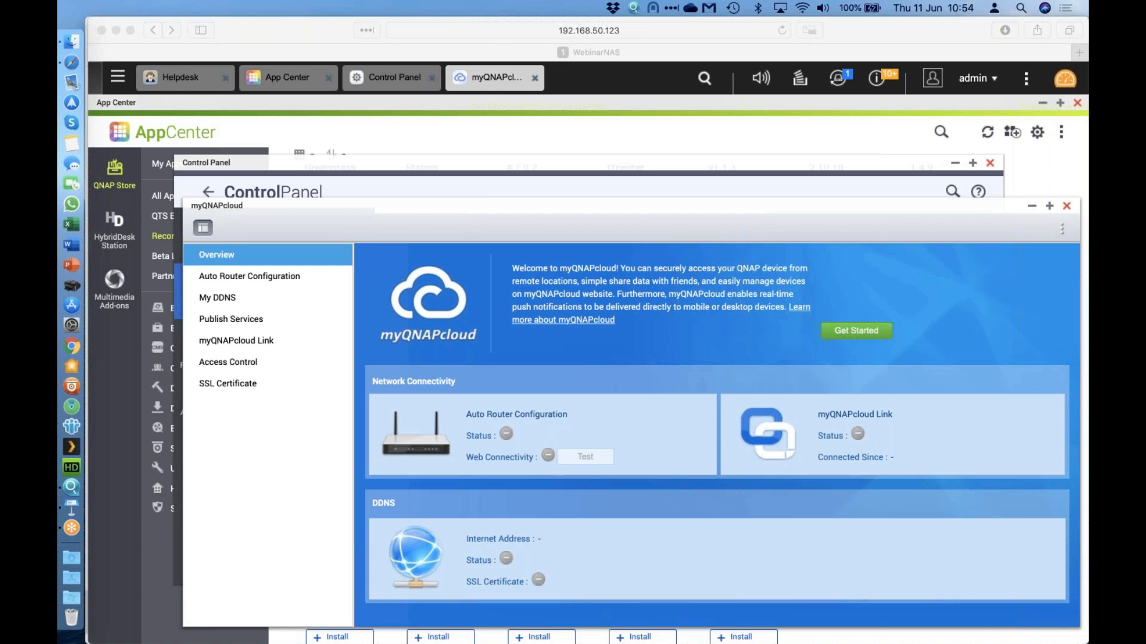
# Open Control Panel's Network Recycle Bin settings (enabled, 180-day retention) in a maximized window.
pyautogui.click(118, 77)
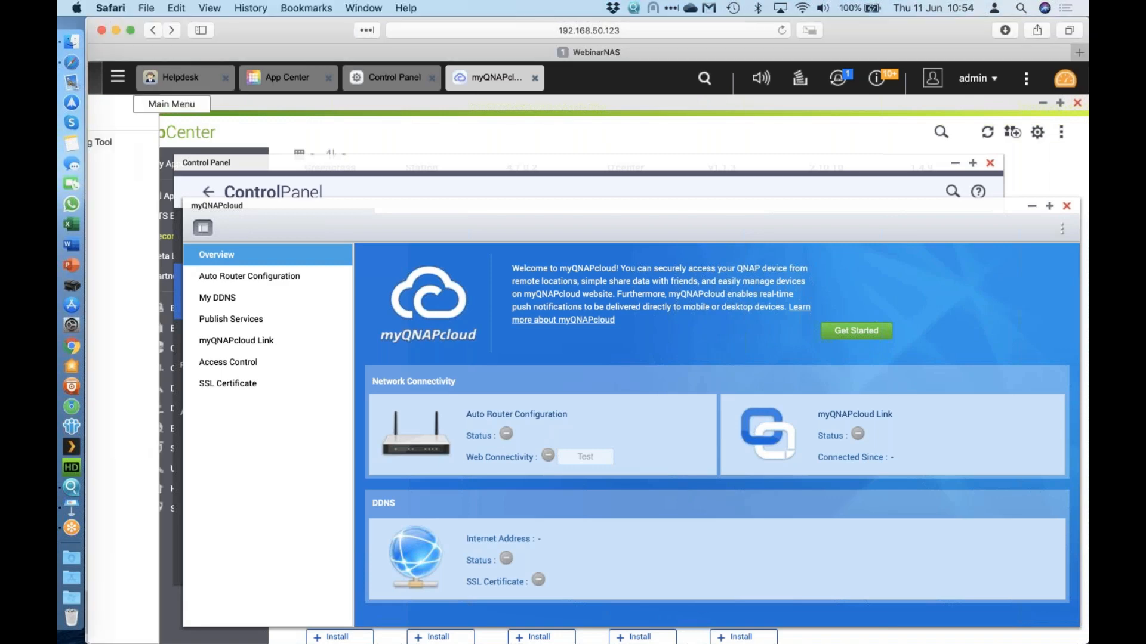
pyautogui.click(174, 171)
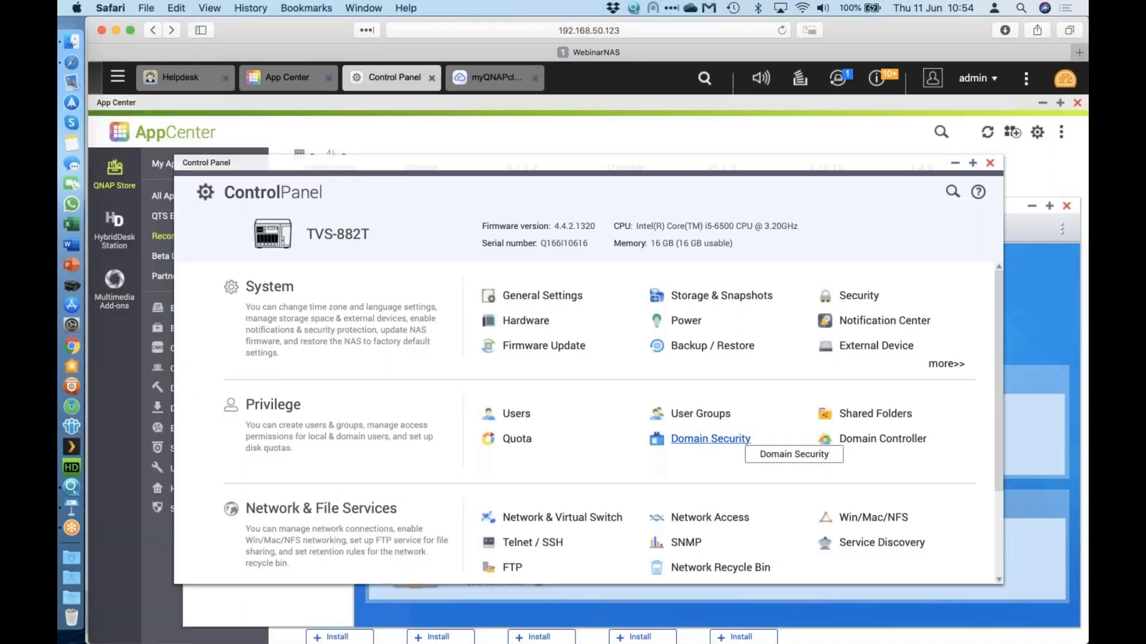
pyautogui.scroll(-2, 710, 441)
pyautogui.click(713, 503)
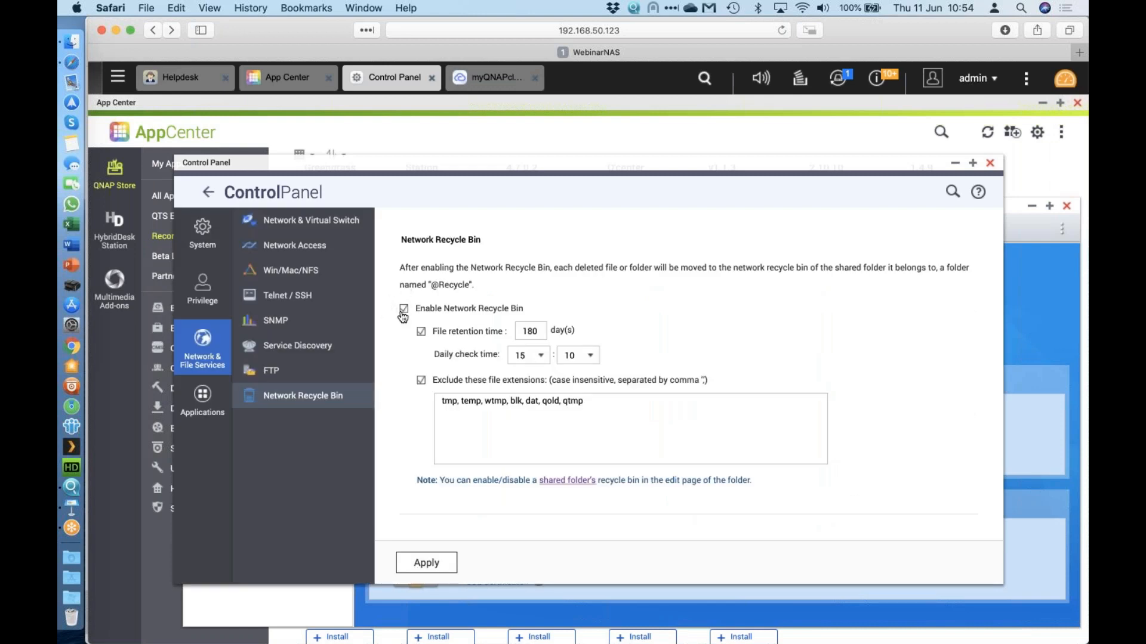
pyautogui.doubleClick(590, 166)
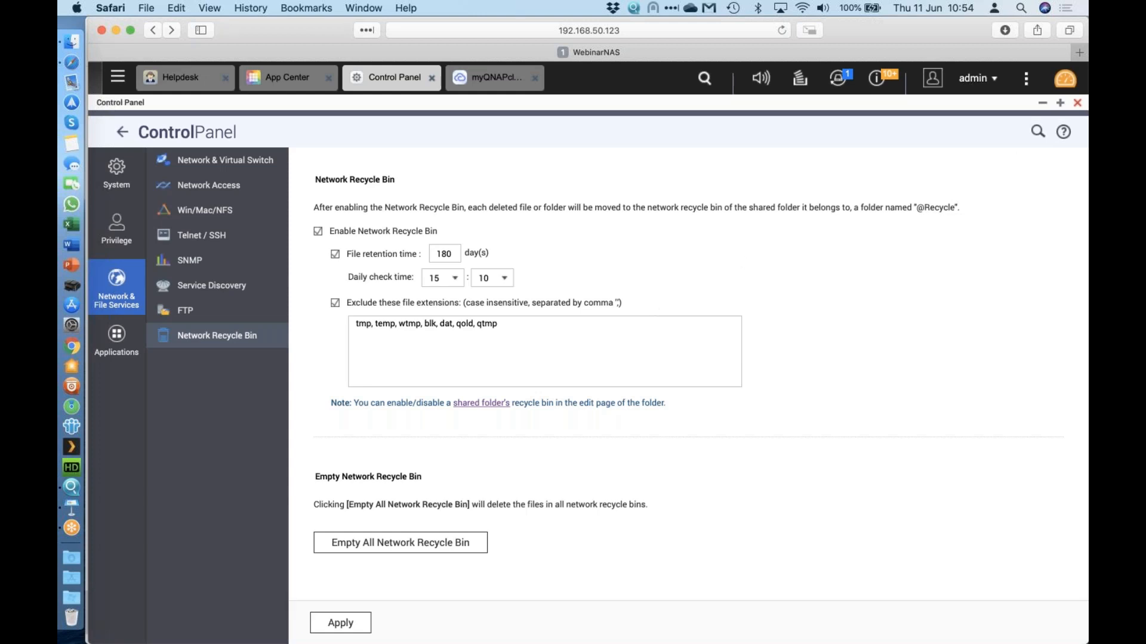
pyautogui.press('super+Tab')
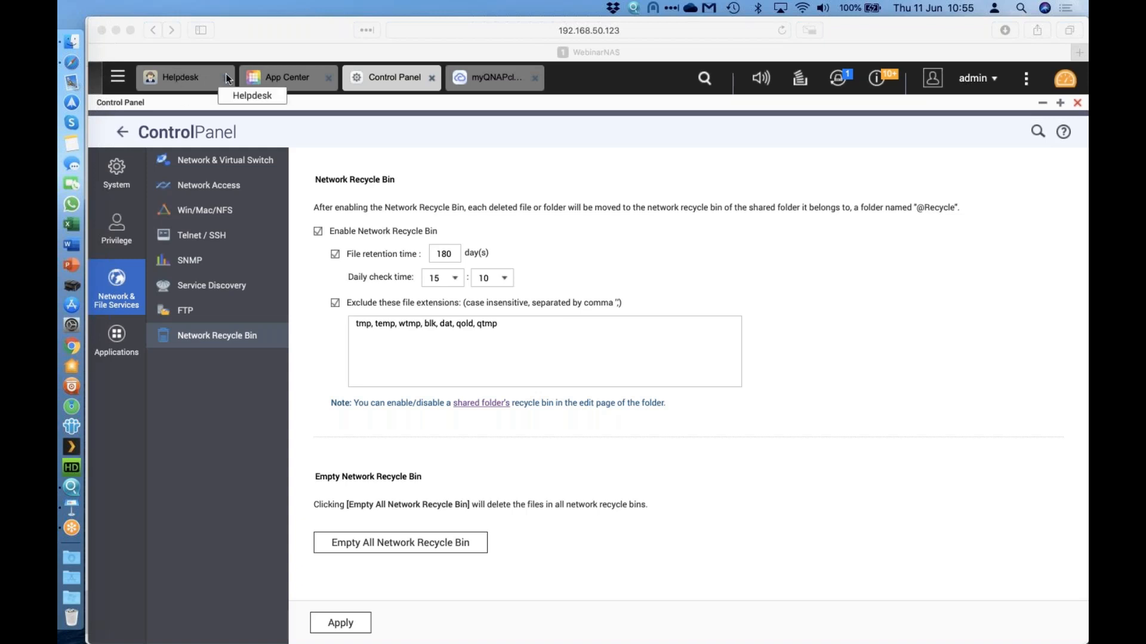
# Open Storage & Snapshots maximized, expand Storage Pool 2, and open Manage for the Archive volume.
pyautogui.click(118, 76)
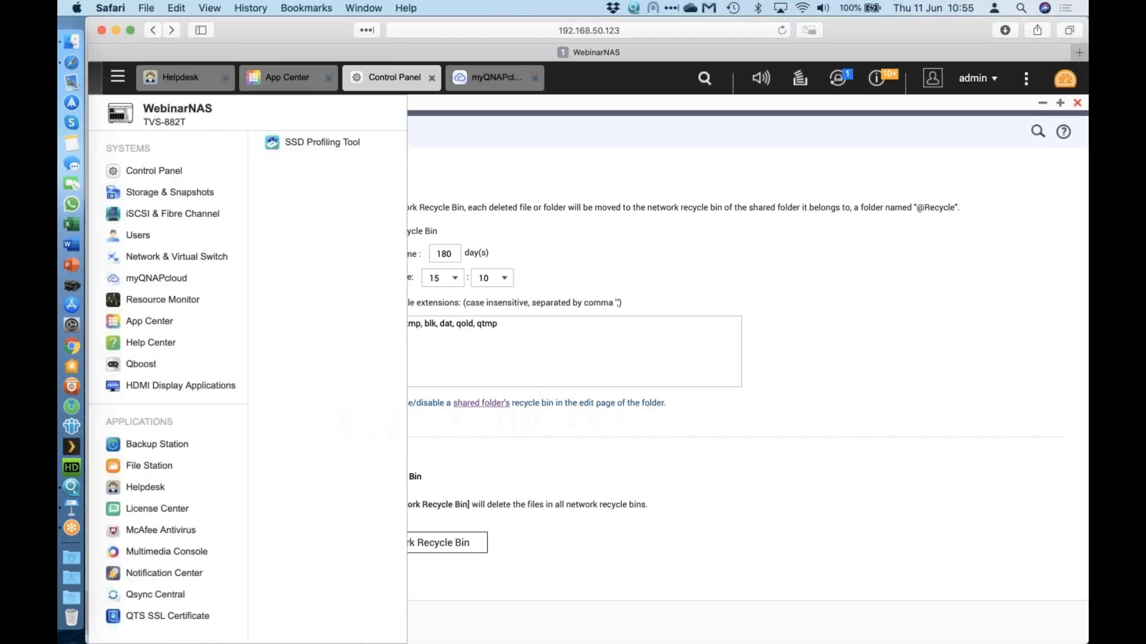
pyautogui.click(177, 194)
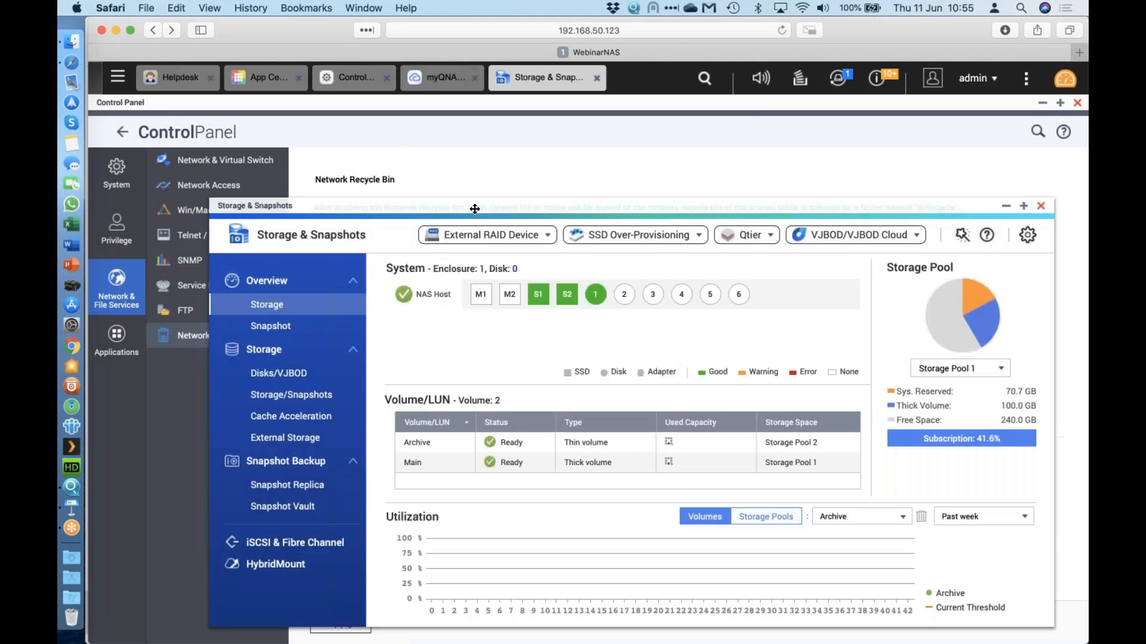
pyautogui.doubleClick(475, 209)
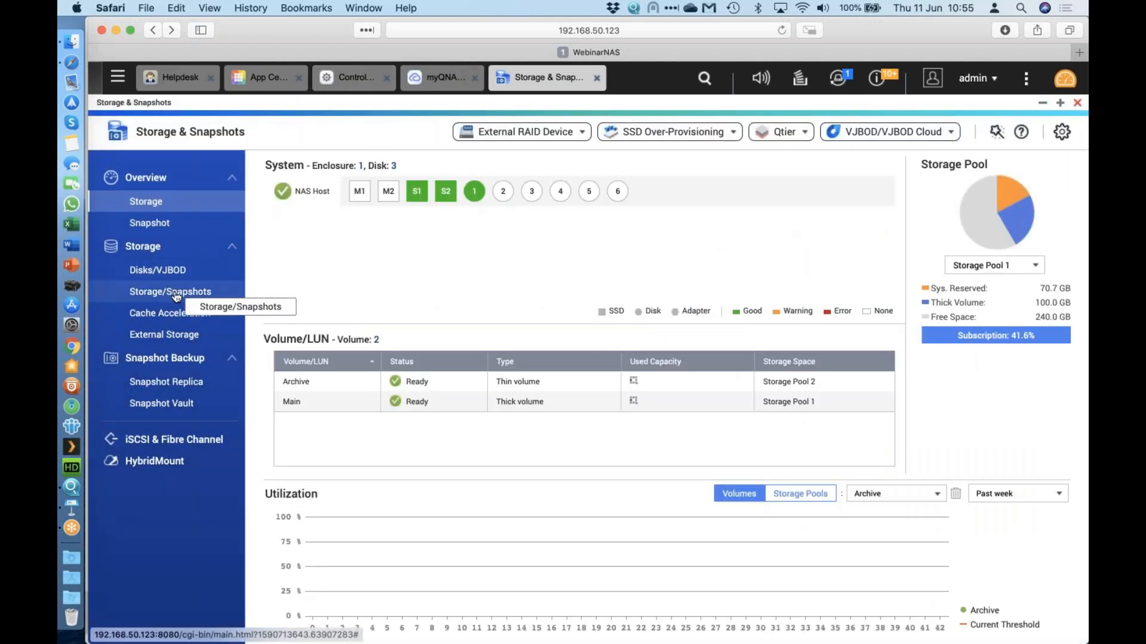
pyautogui.click(173, 293)
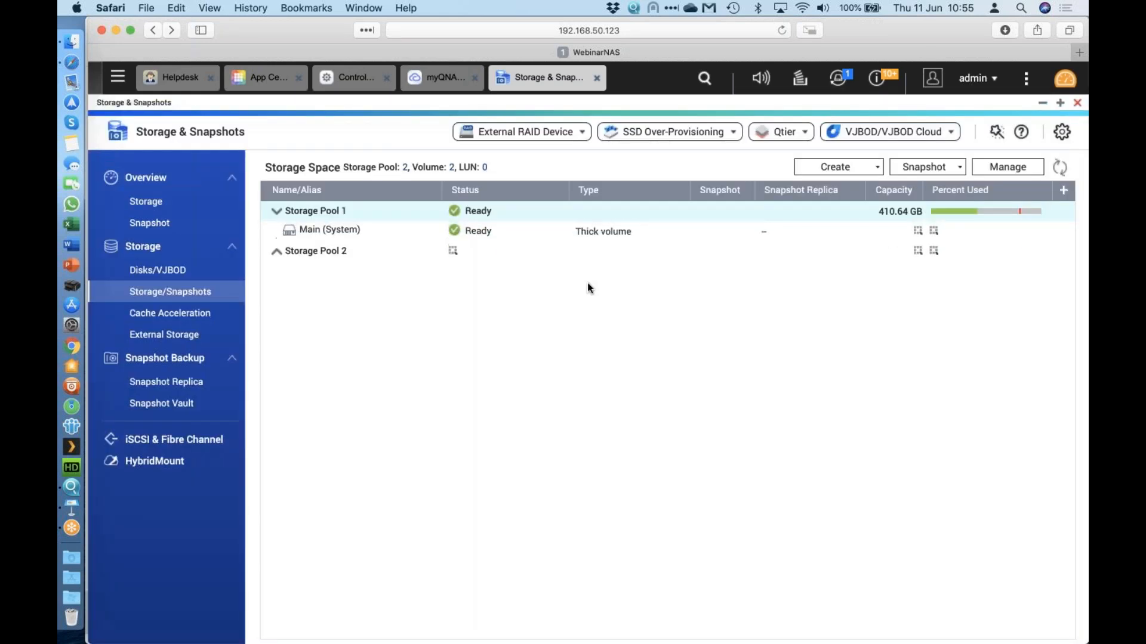
pyautogui.click(309, 255)
pyautogui.click(621, 271)
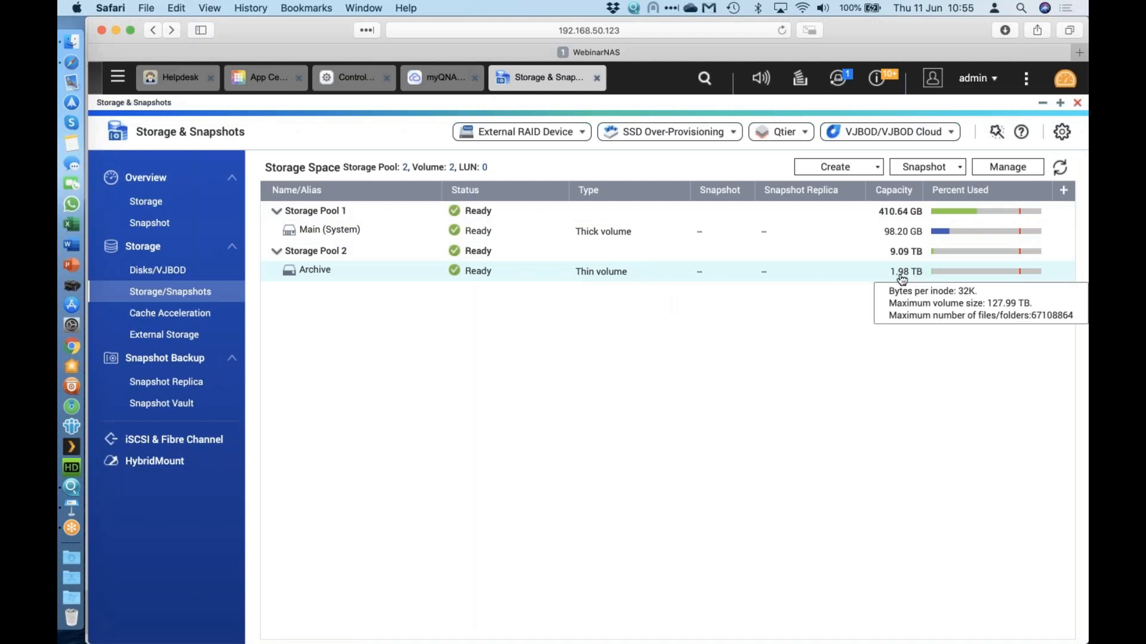
pyautogui.click(1021, 169)
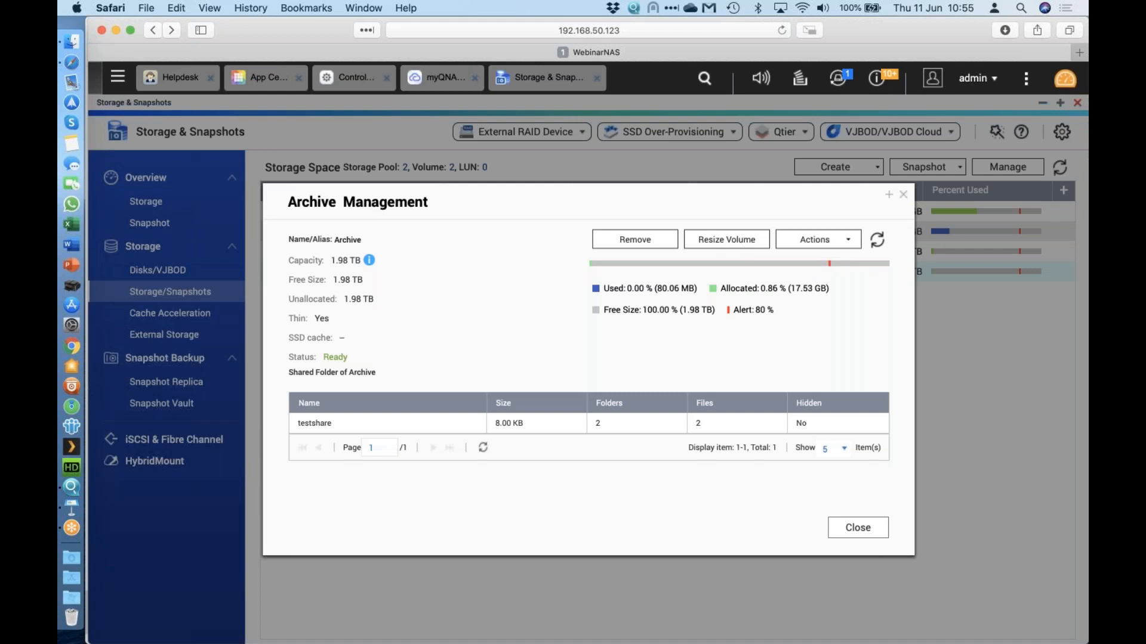
# Resize the Archive volume to a new capacity of 1 TB and confirm the shrink.
pyautogui.click(720, 244)
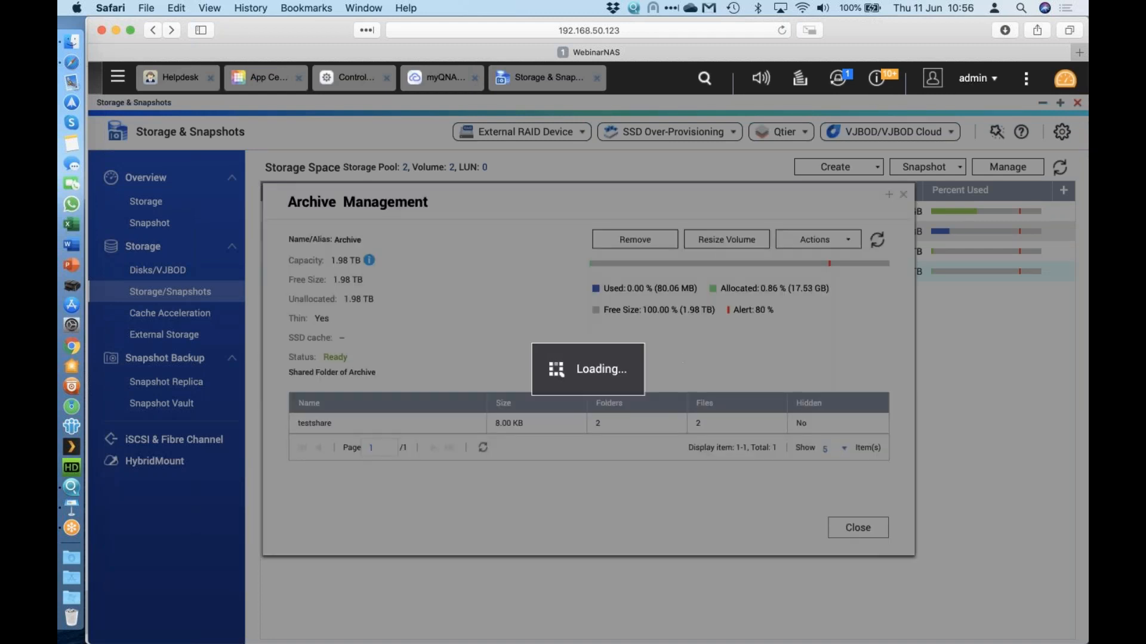
pyautogui.click(561, 358)
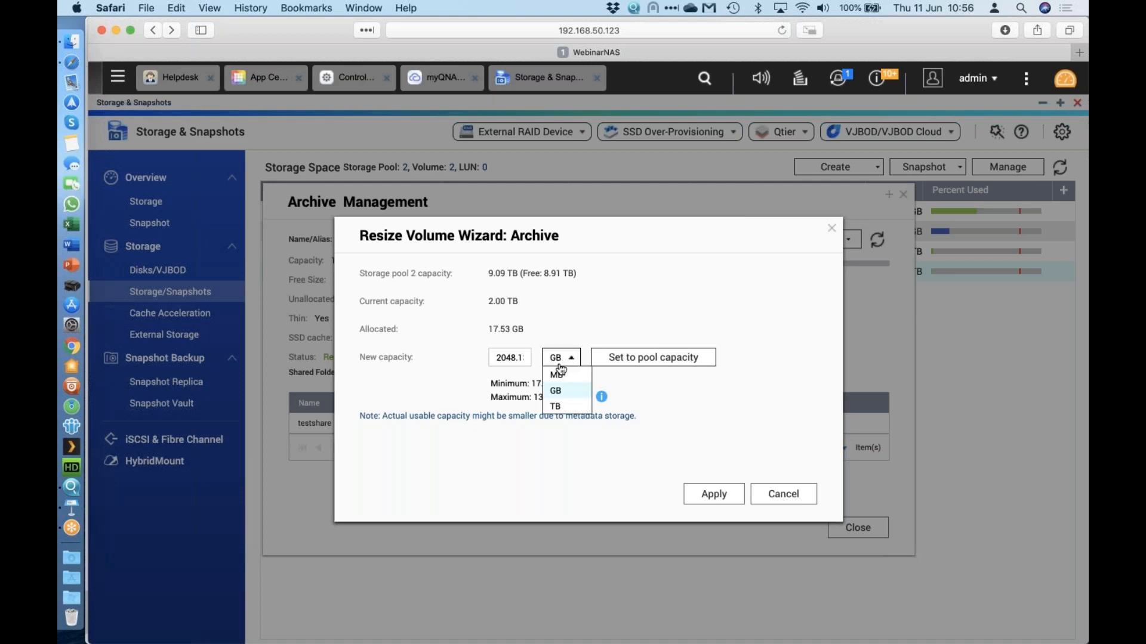
pyautogui.click(555, 404)
pyautogui.doubleClick(507, 357)
pyautogui.write('1')
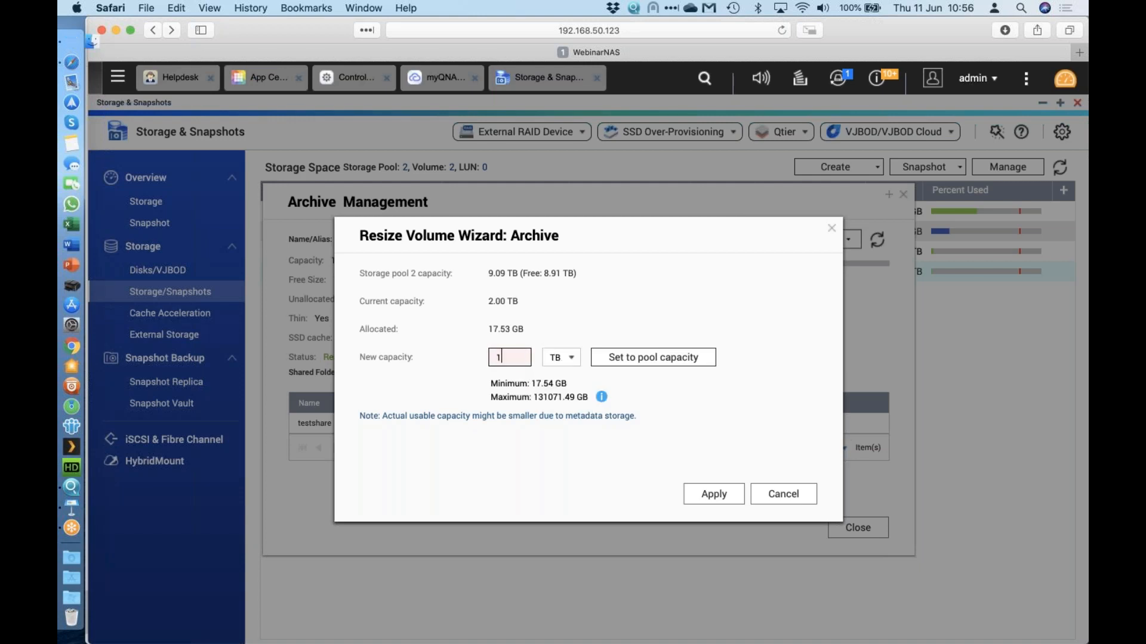
pyautogui.click(714, 494)
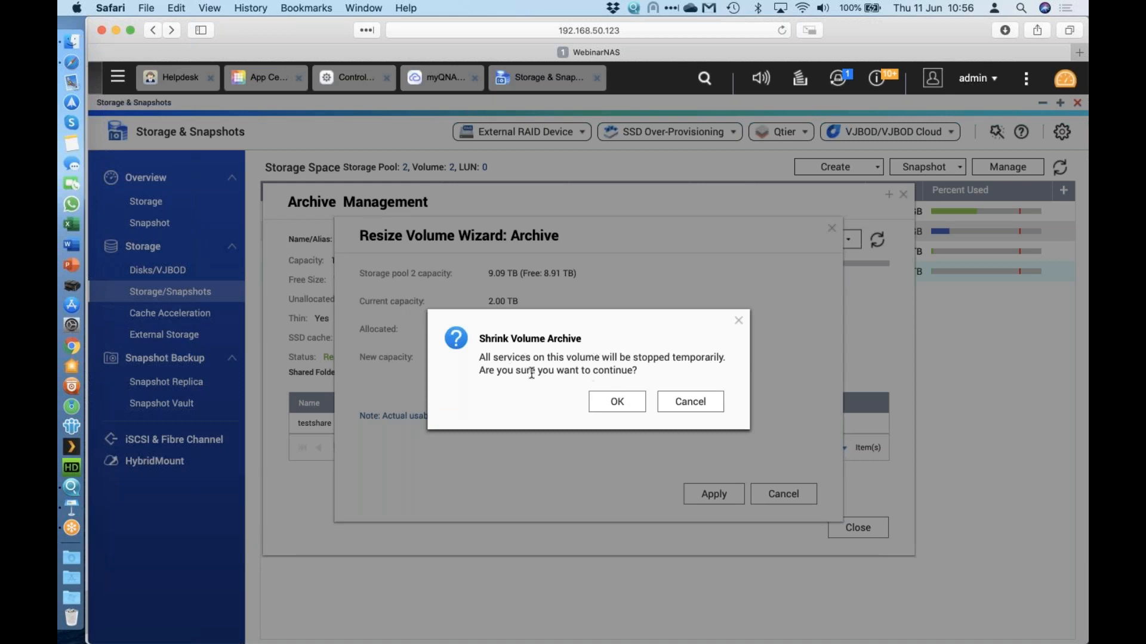
pyautogui.click(630, 404)
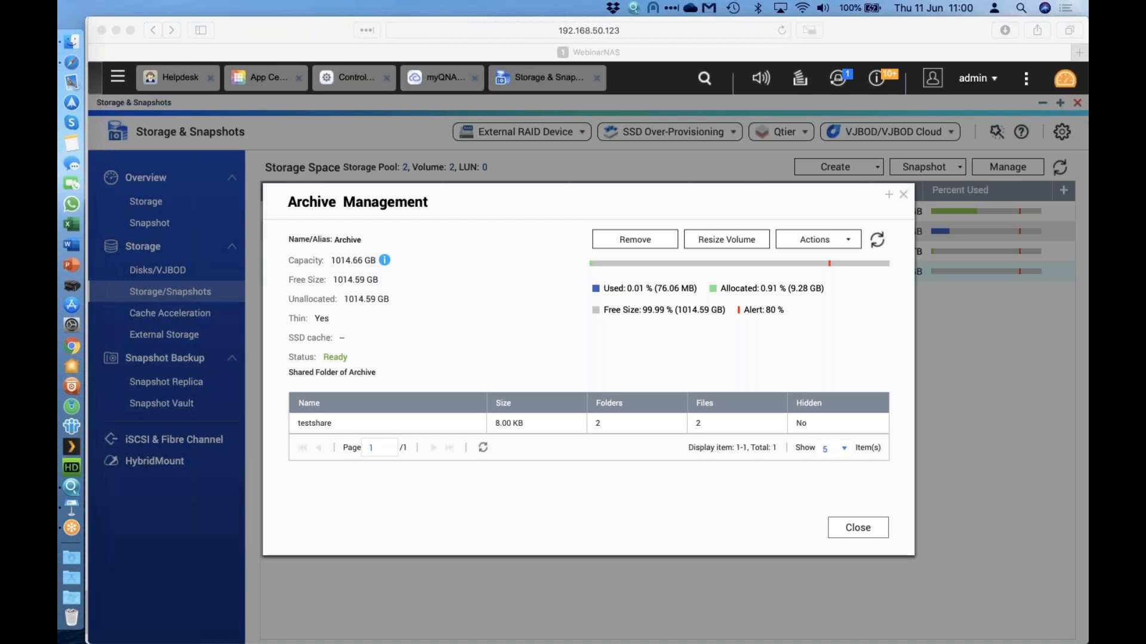
# Open Control Panel's Hardware Smart Fan tab and review the system and CPU fan settings.
pyautogui.click(118, 76)
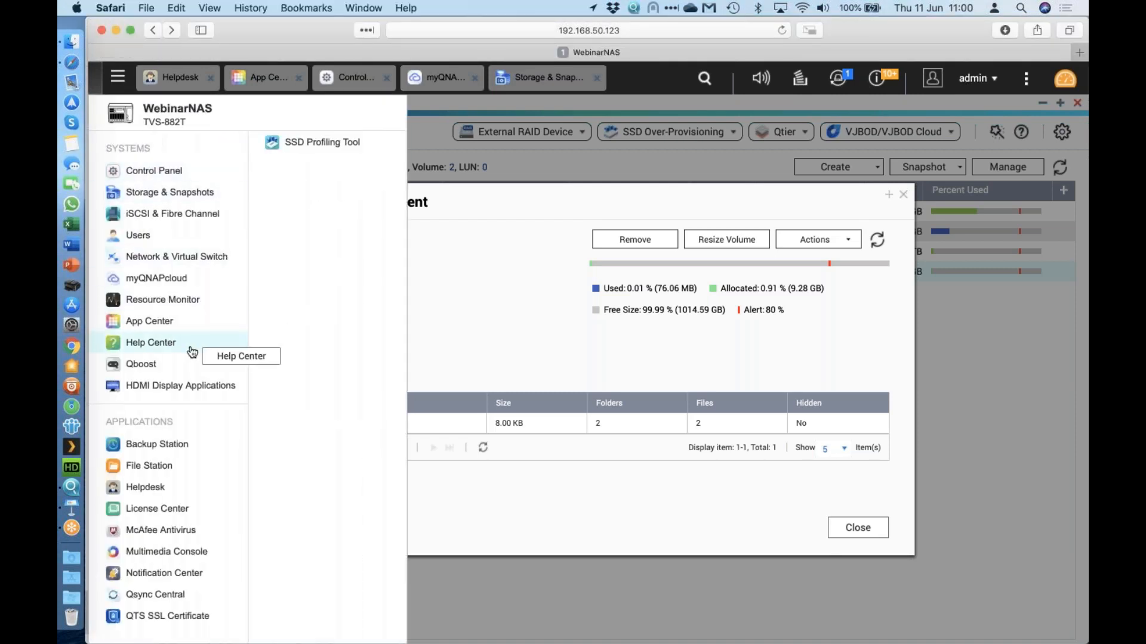
pyautogui.click(179, 177)
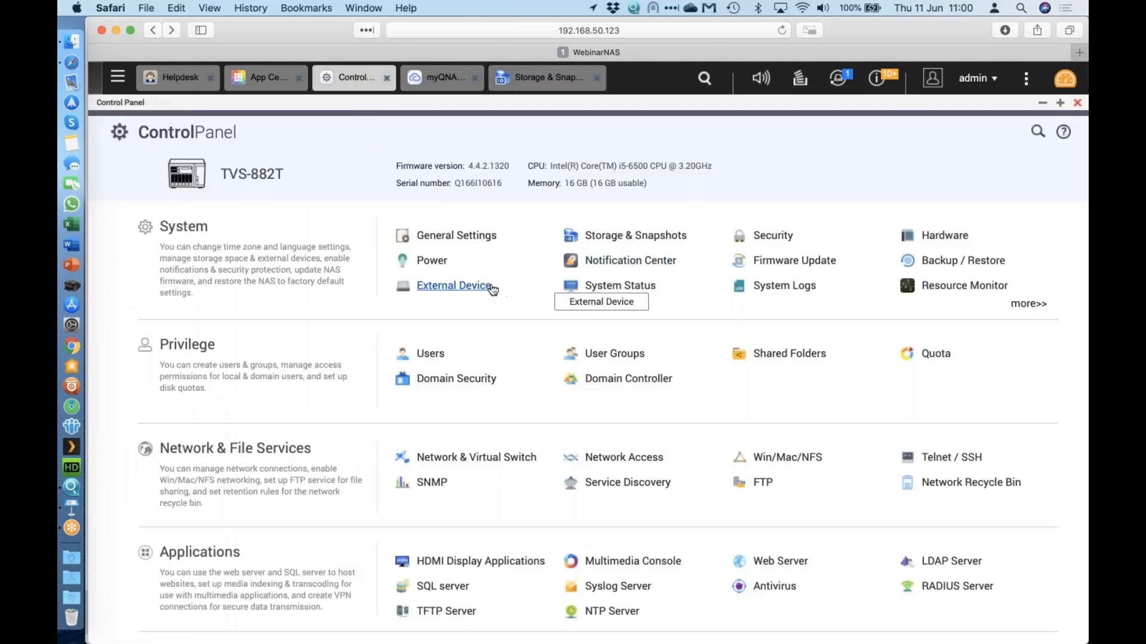
pyautogui.click(907, 244)
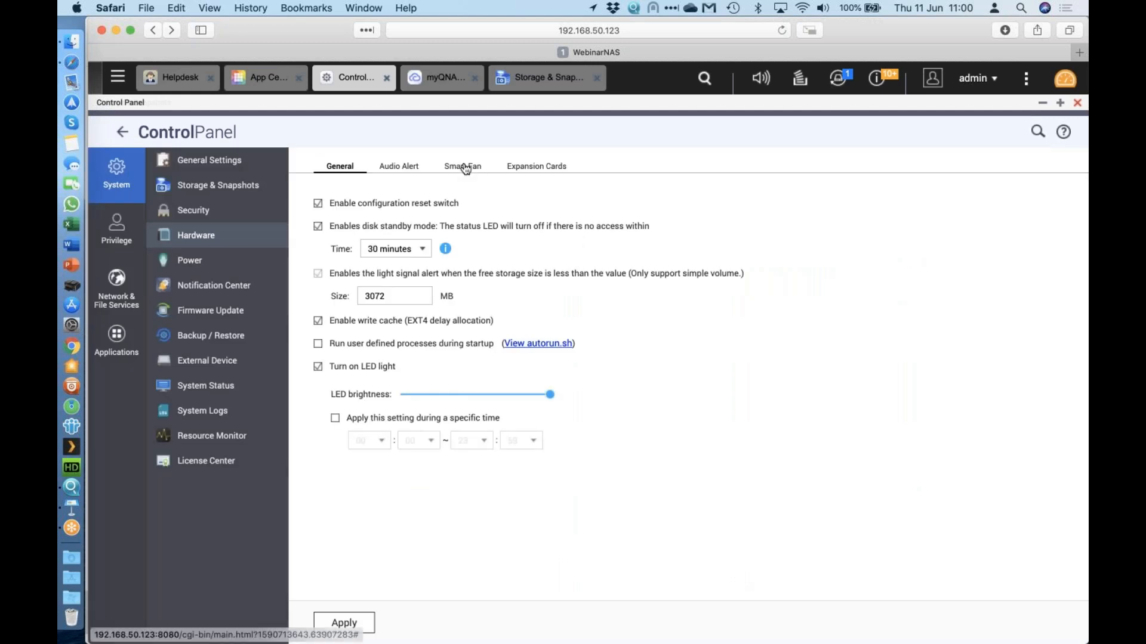
pyautogui.click(464, 168)
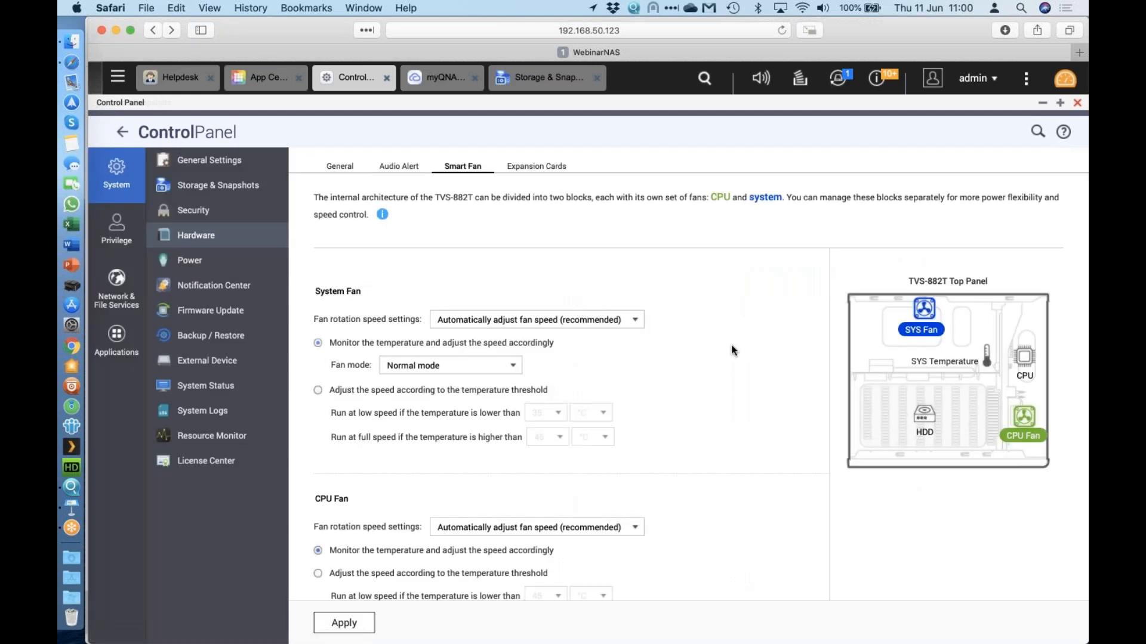
pyautogui.scroll(-2, 656, 328)
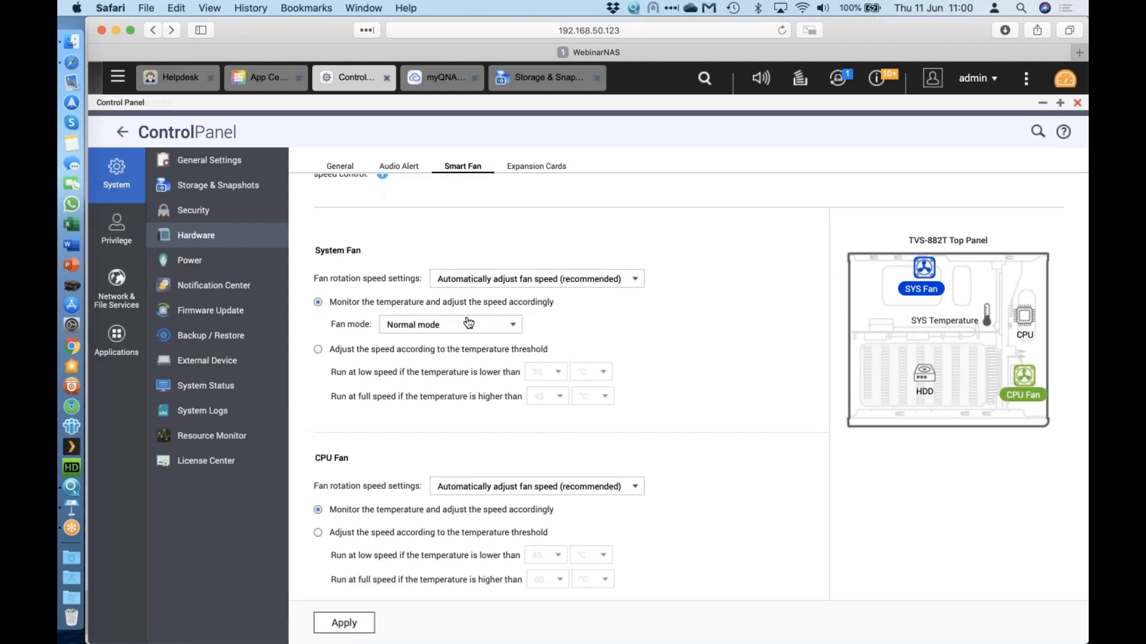
pyautogui.scroll(-2, 657, 358)
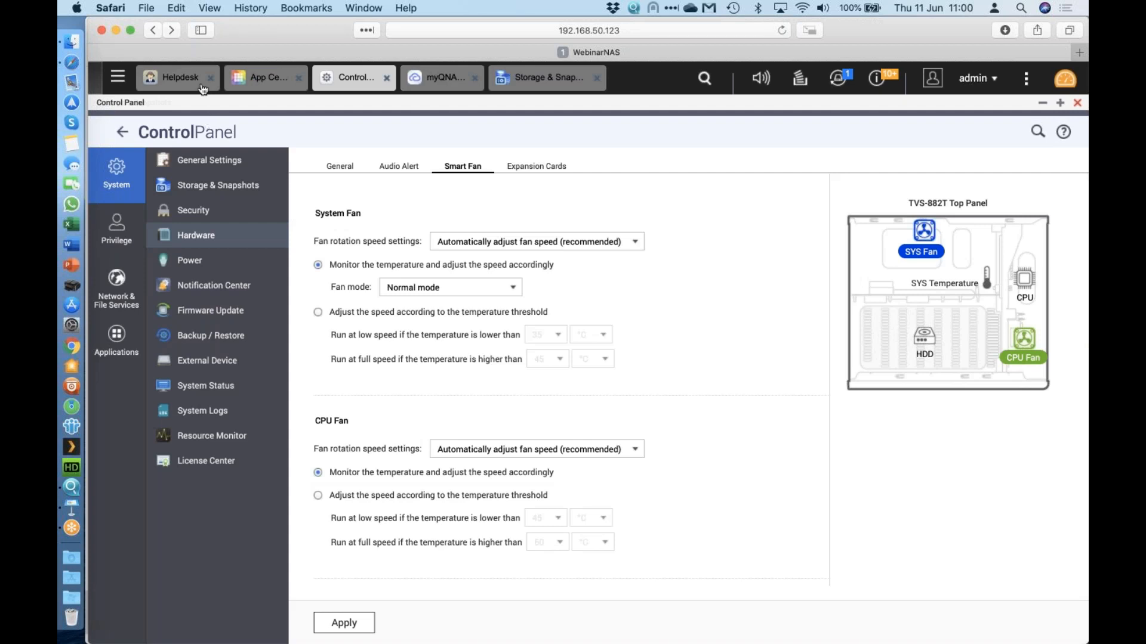
# View the Hardware Information tab of System Status, including memory slots and temperatures.
pyautogui.click(209, 387)
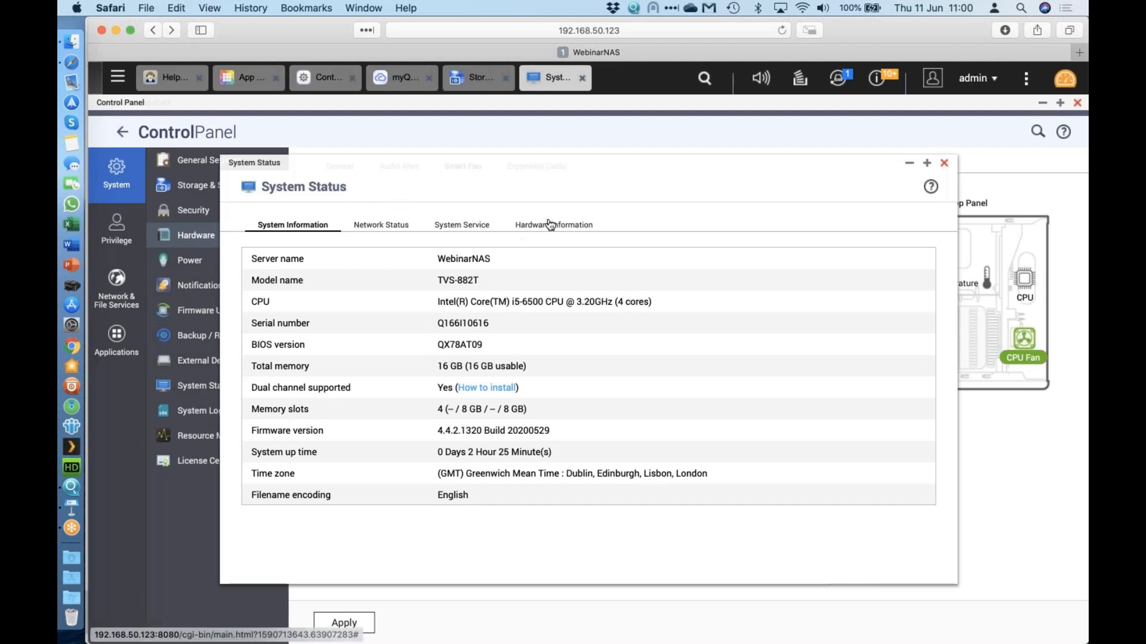
pyautogui.click(549, 224)
pyautogui.scroll(-2, 645, 349)
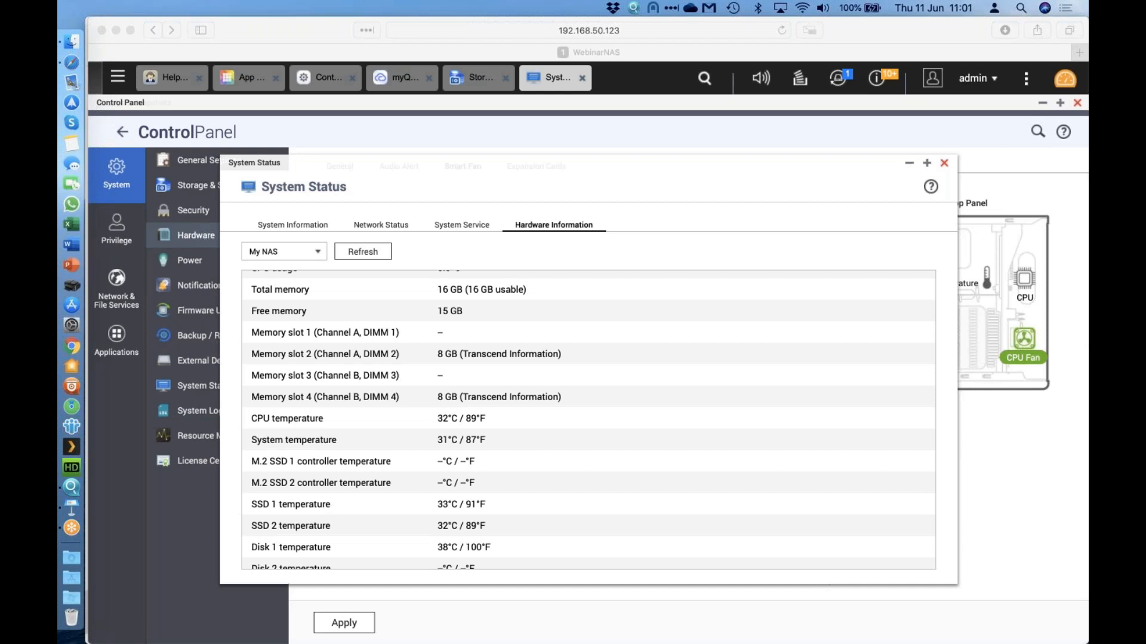
# Return to the Control Panel home and open the Backup / Restore page.
pyautogui.click(117, 79)
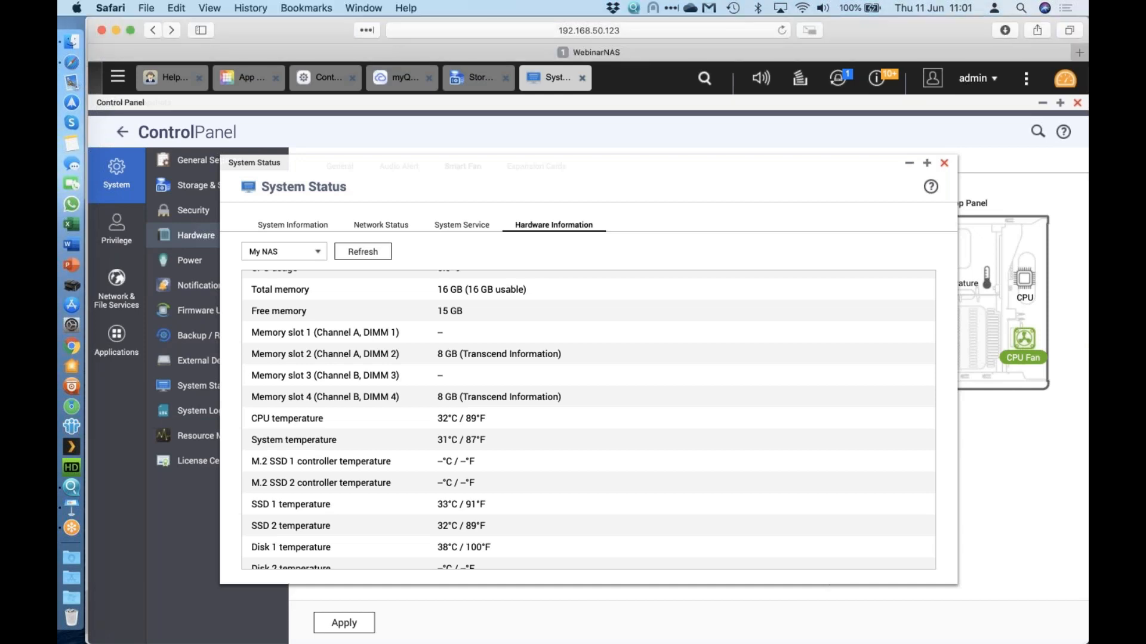
pyautogui.click(117, 79)
pyautogui.click(179, 164)
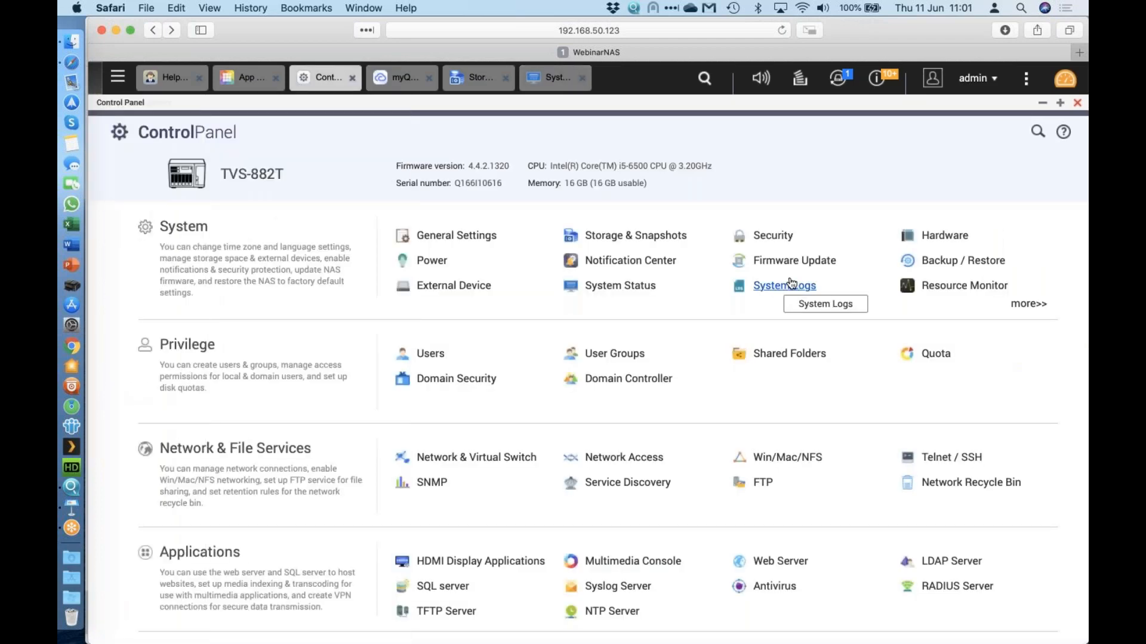
pyautogui.click(930, 272)
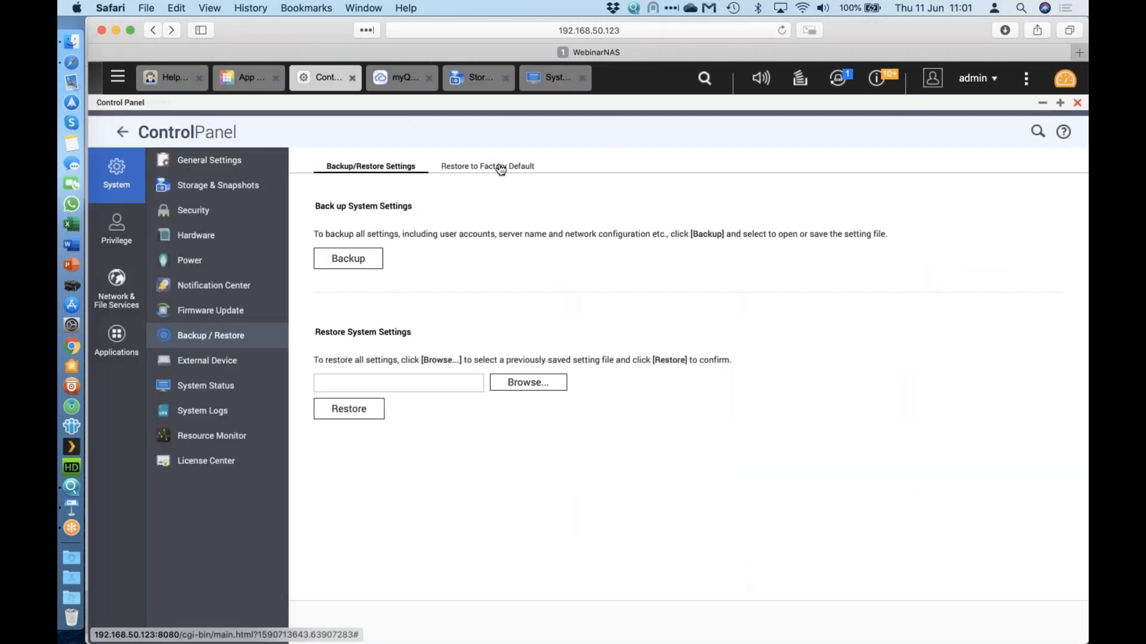
# Start Reinitialize NAS from the factory default options, enter the admin password, then cancel it.
pyautogui.click(501, 168)
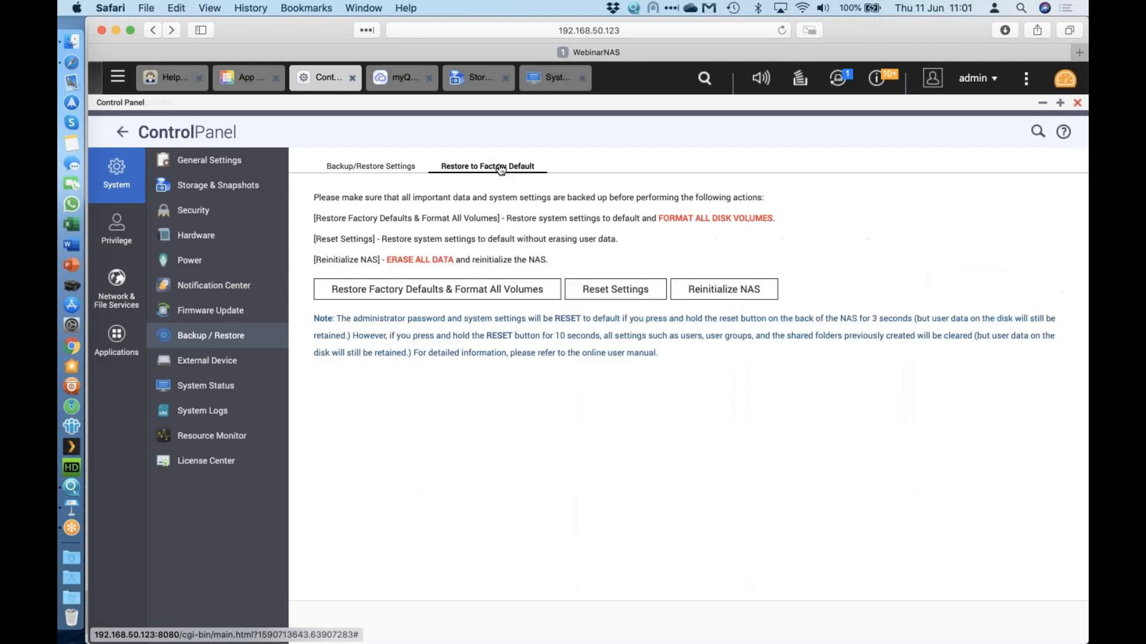
pyautogui.click(718, 298)
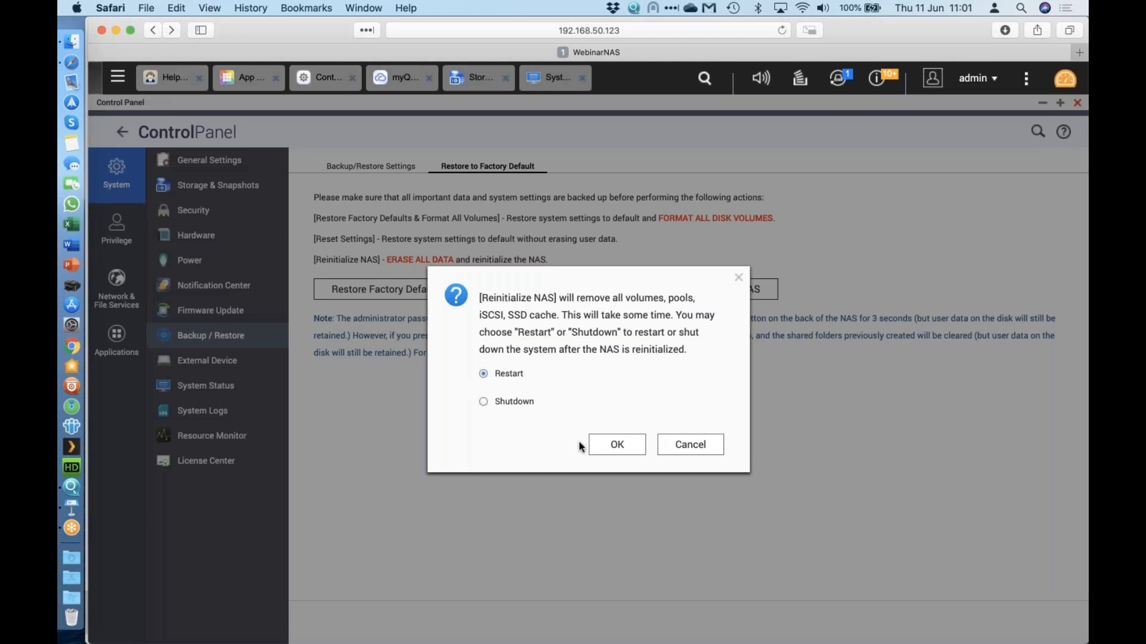
pyautogui.click(607, 449)
pyautogui.click(573, 382)
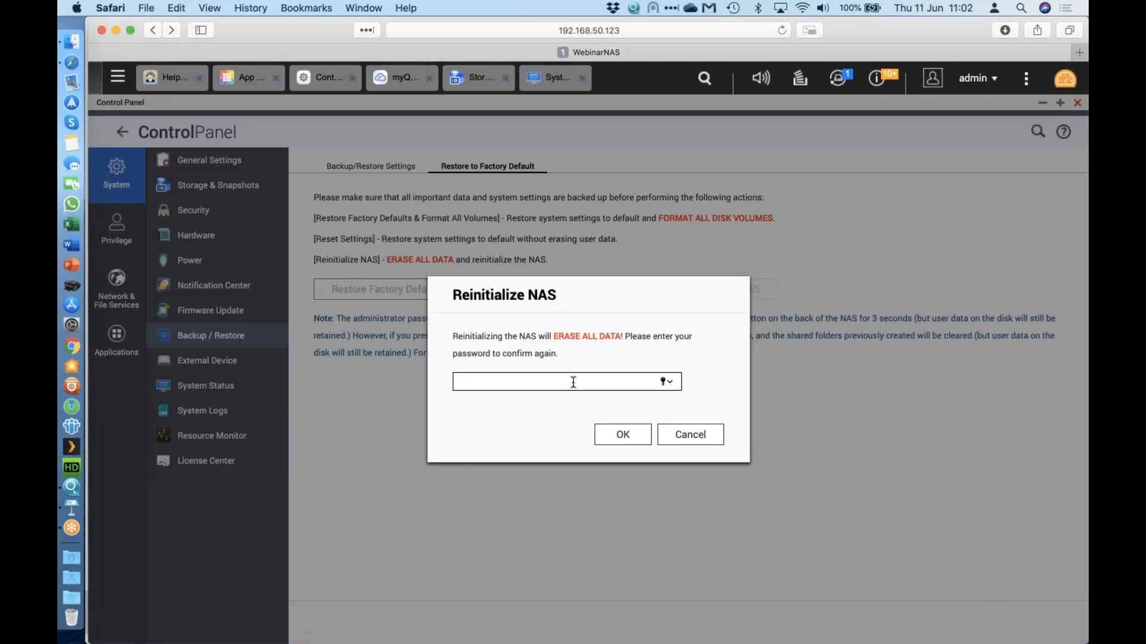
pyautogui.write('•••••••')
pyautogui.click(712, 446)
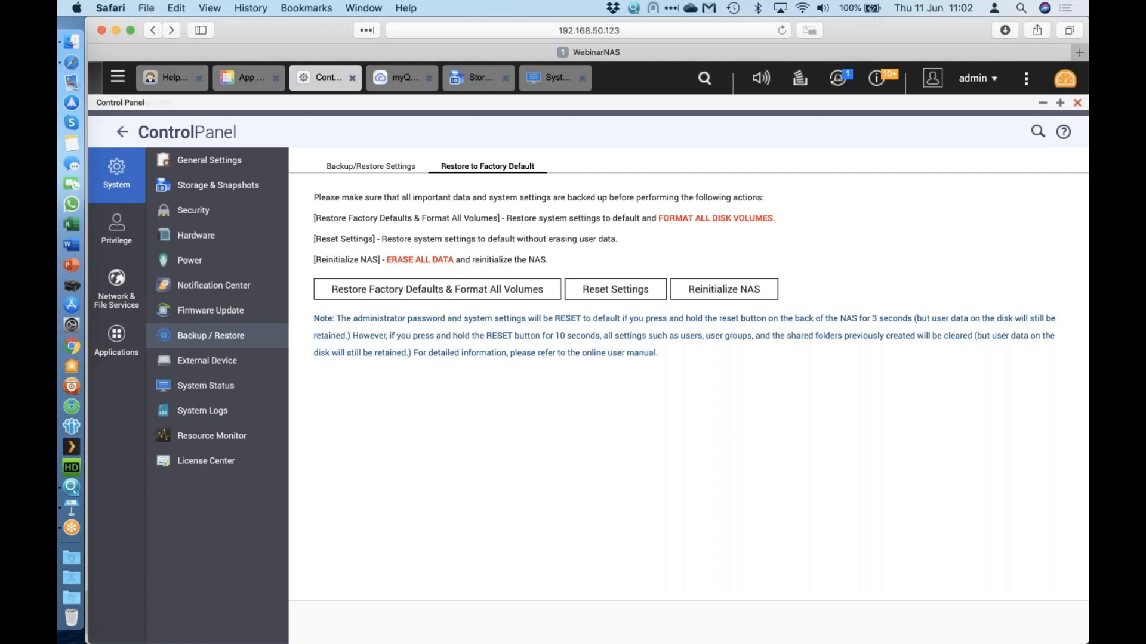
# Bring Storage & Snapshots forward and close the Archive volume details to show the storage list.
pyautogui.click(117, 76)
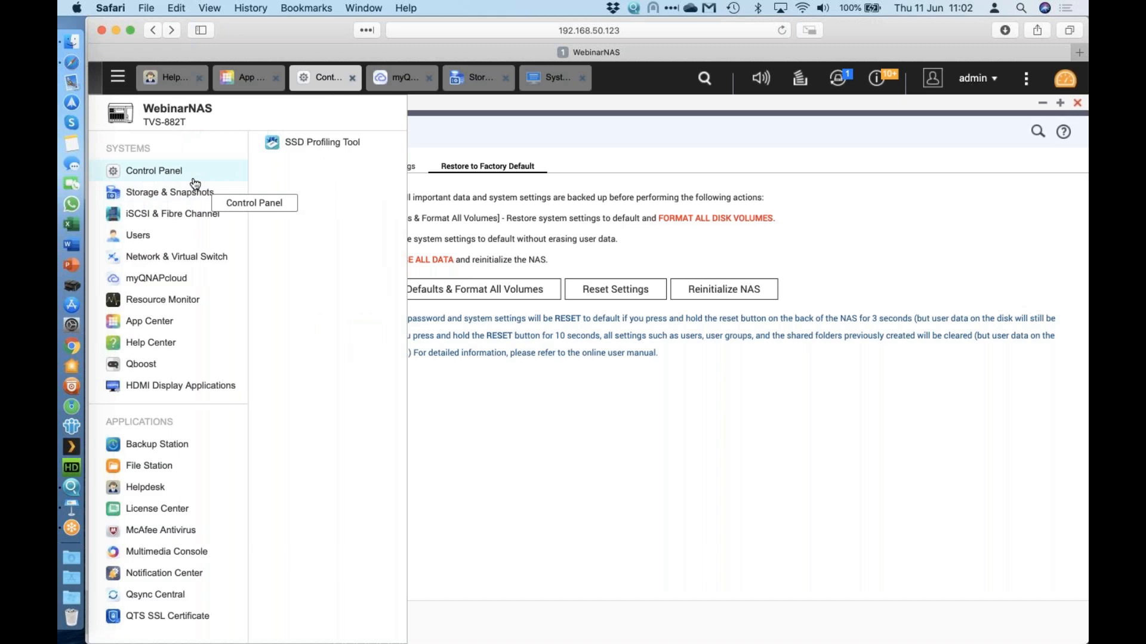
pyautogui.click(195, 193)
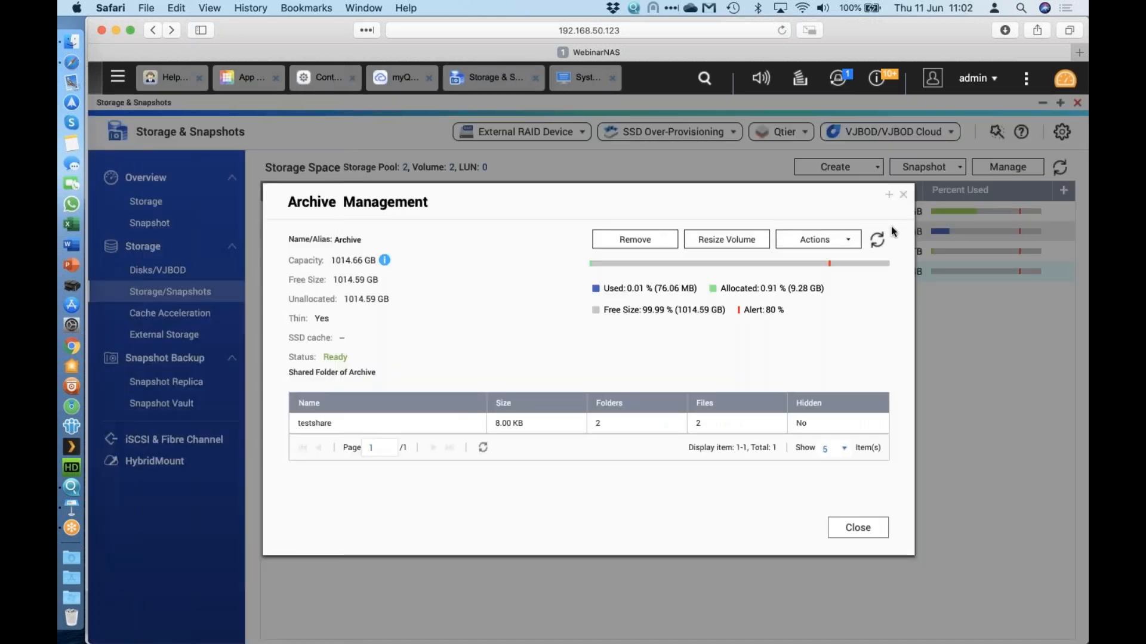
pyautogui.click(903, 195)
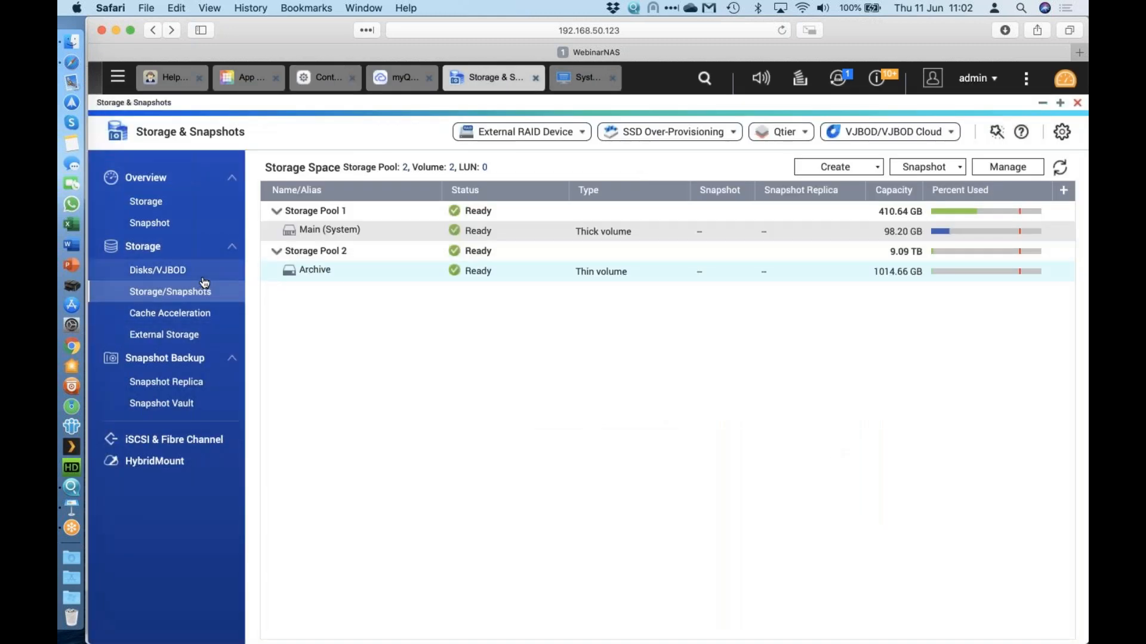
# In Disks/VJBOD, review the Action and RAID Group dropdown options for Disk 1.
pyautogui.click(202, 276)
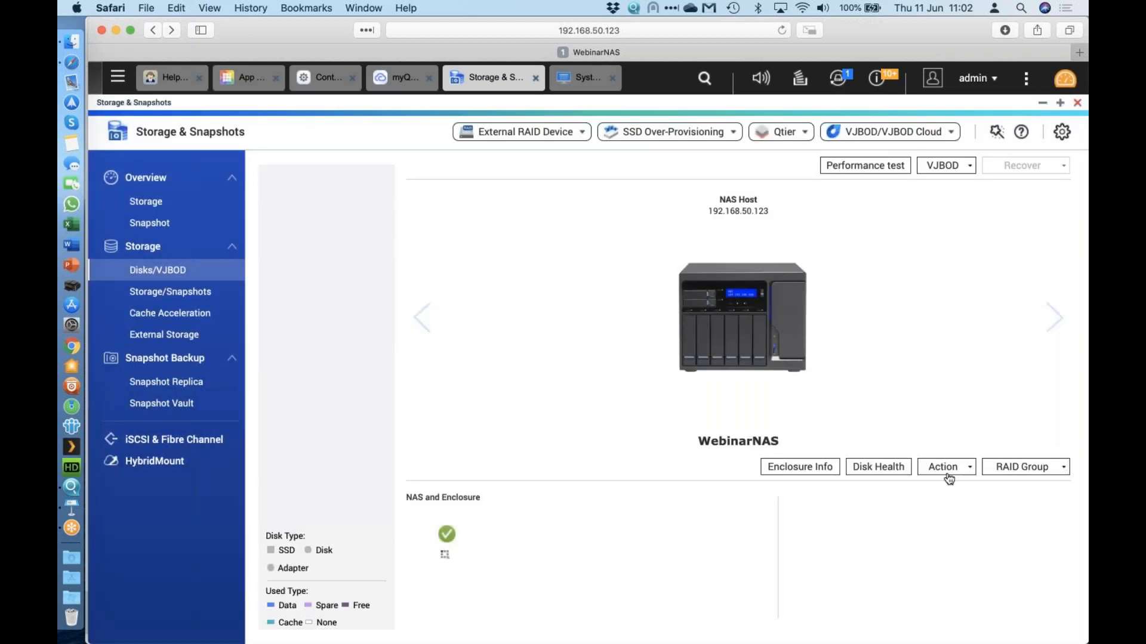
pyautogui.click(952, 474)
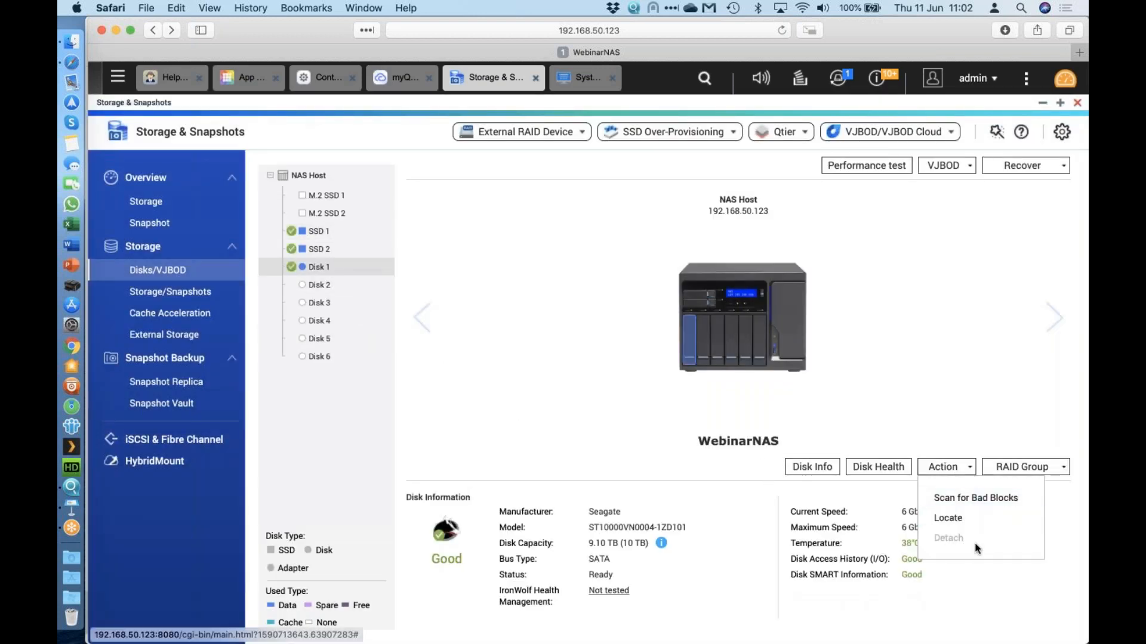
pyautogui.click(979, 421)
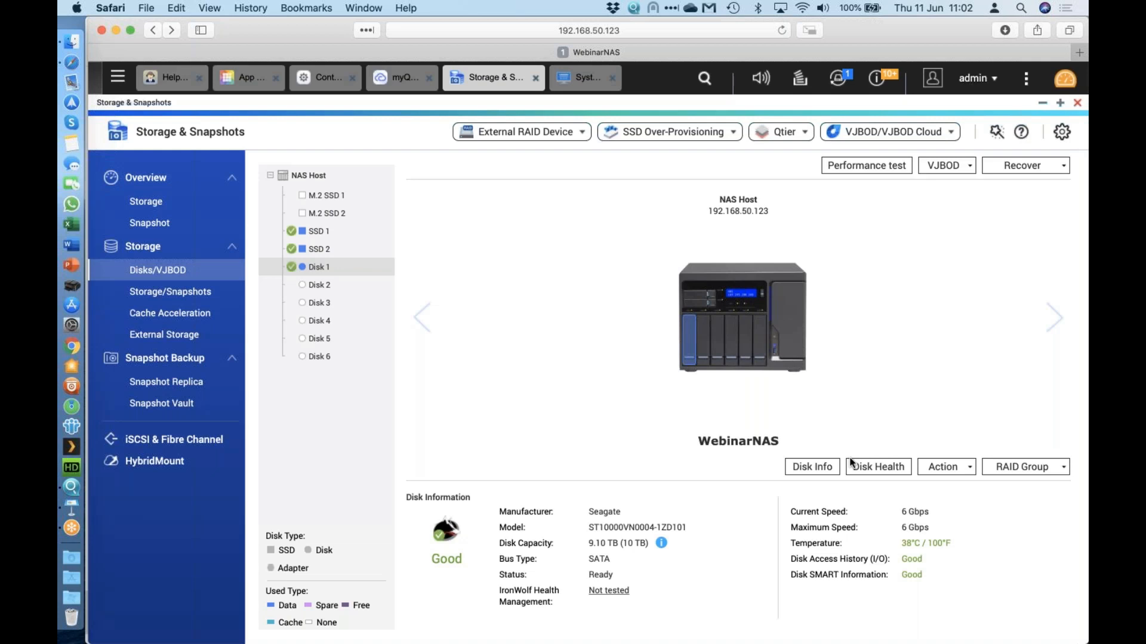
pyautogui.click(1054, 466)
pyautogui.click(1062, 393)
# Check SSD 1's details and actions, then return to the Seagate Disk 1 details.
pyautogui.click(316, 231)
pyautogui.click(944, 467)
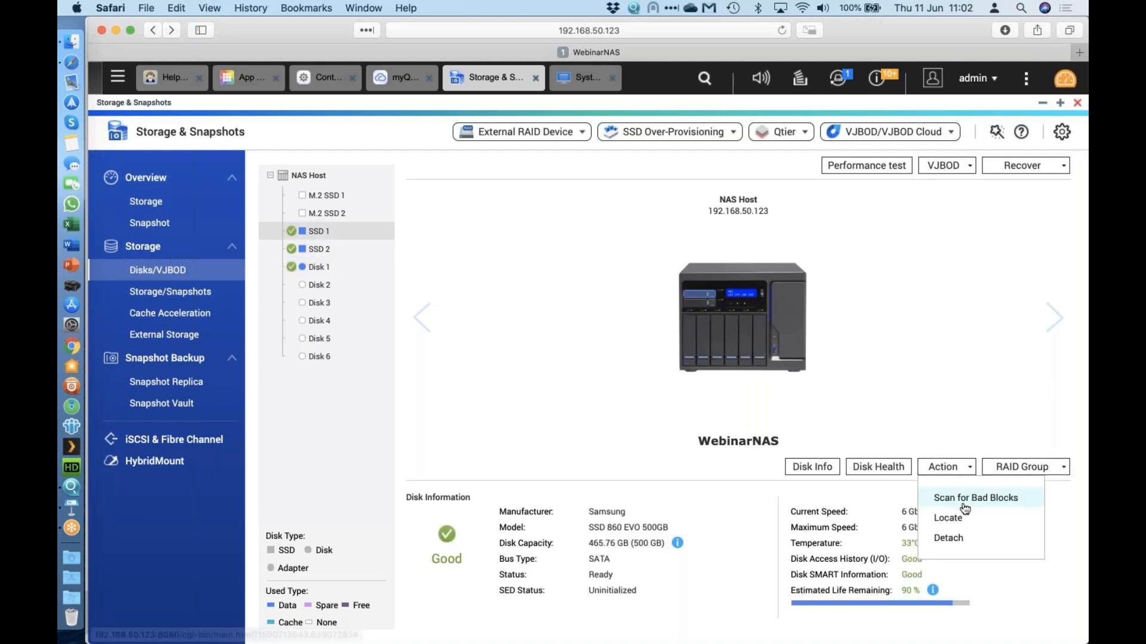
pyautogui.click(994, 362)
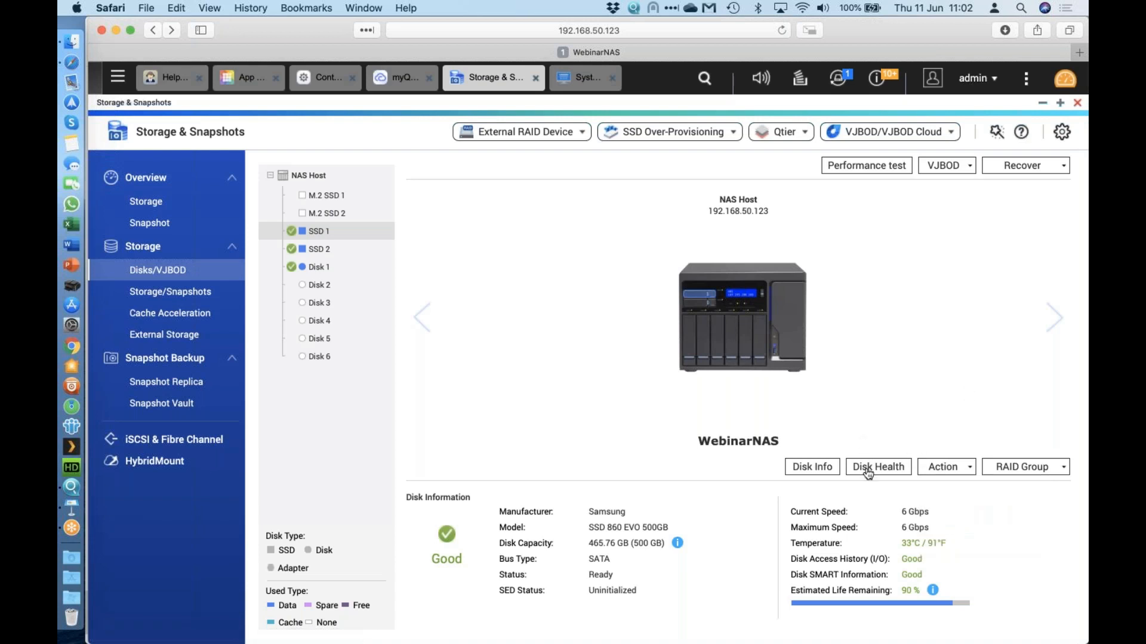
pyautogui.click(316, 267)
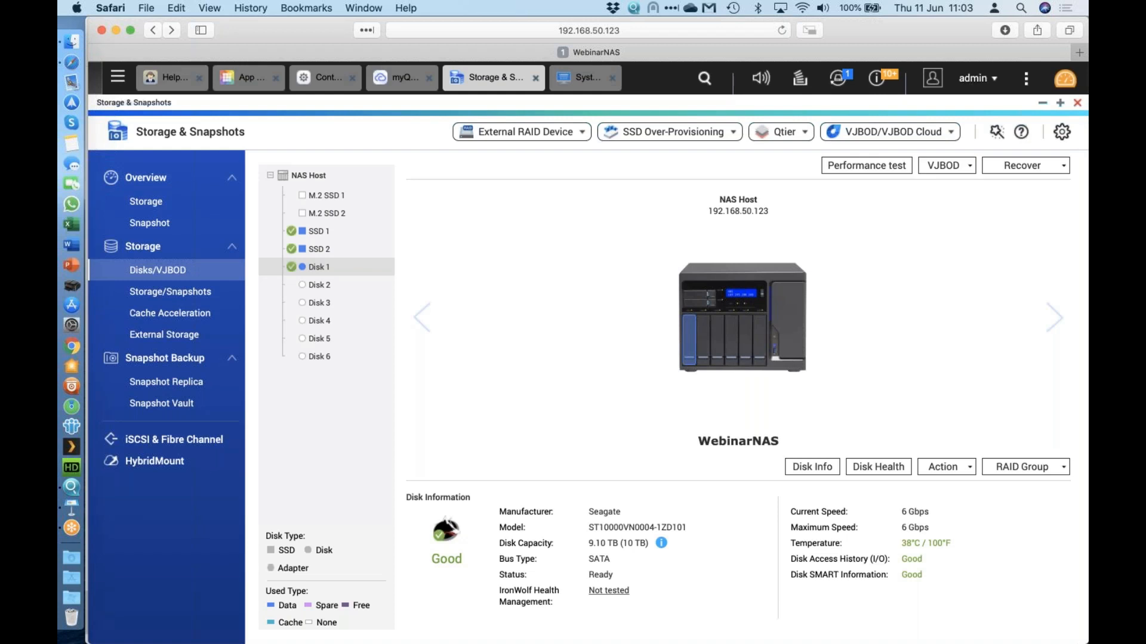
pyautogui.press('super+Tab')
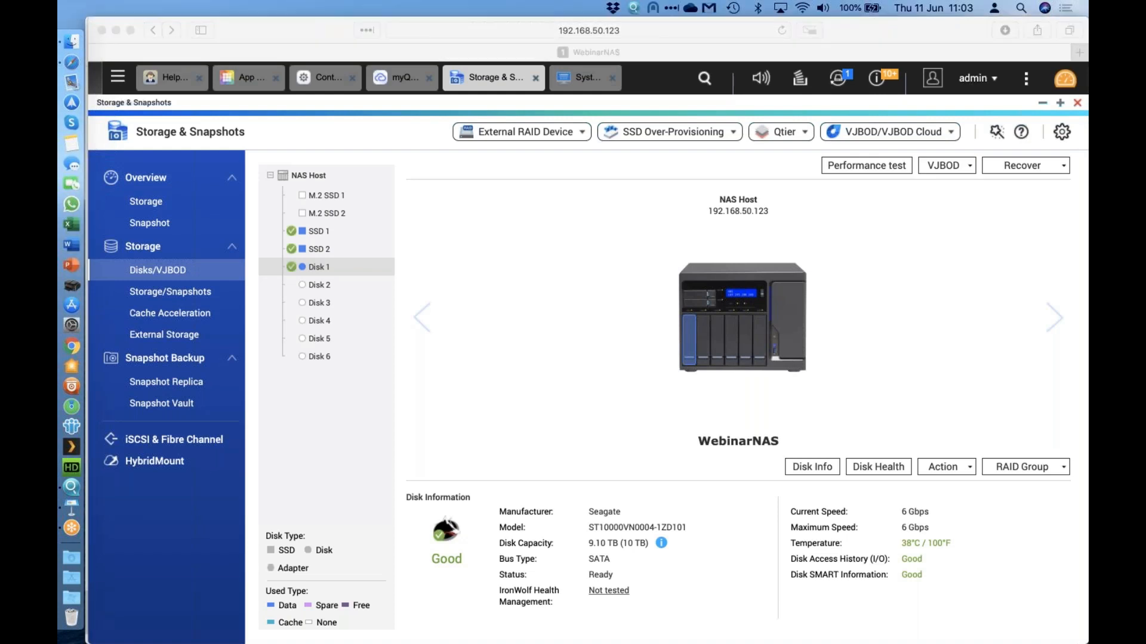